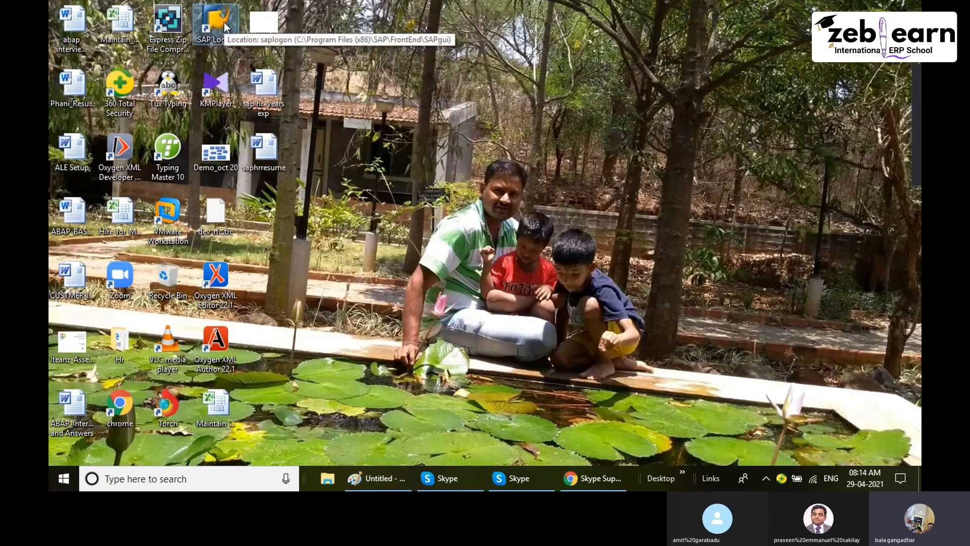
Step: Launch SAP Logon and open the logon screen of the SAP connection
double_click(223, 26)
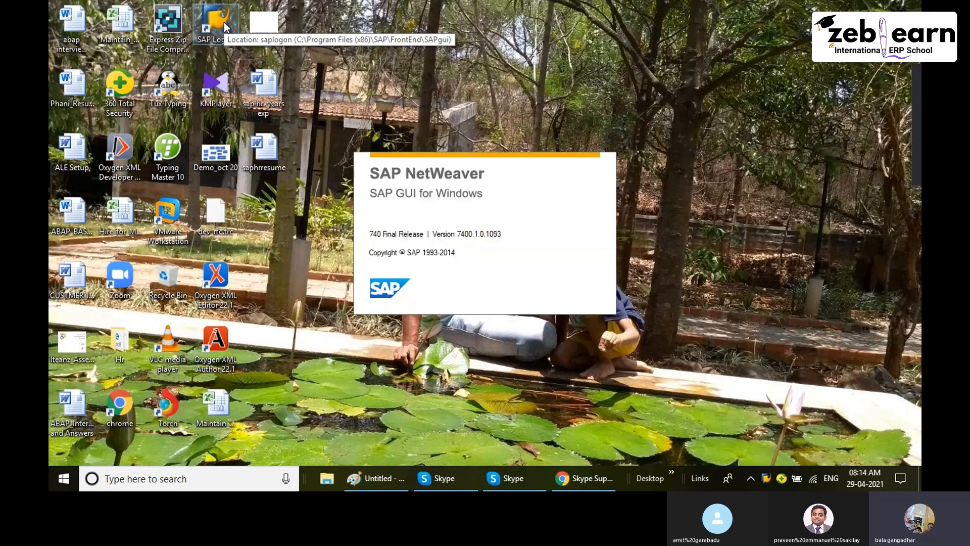
click(465, 147)
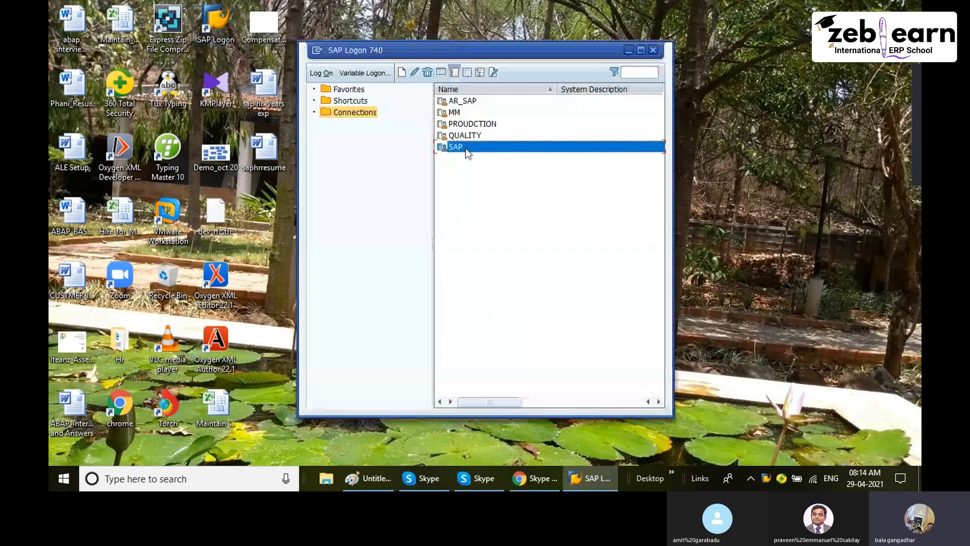
click(330, 72)
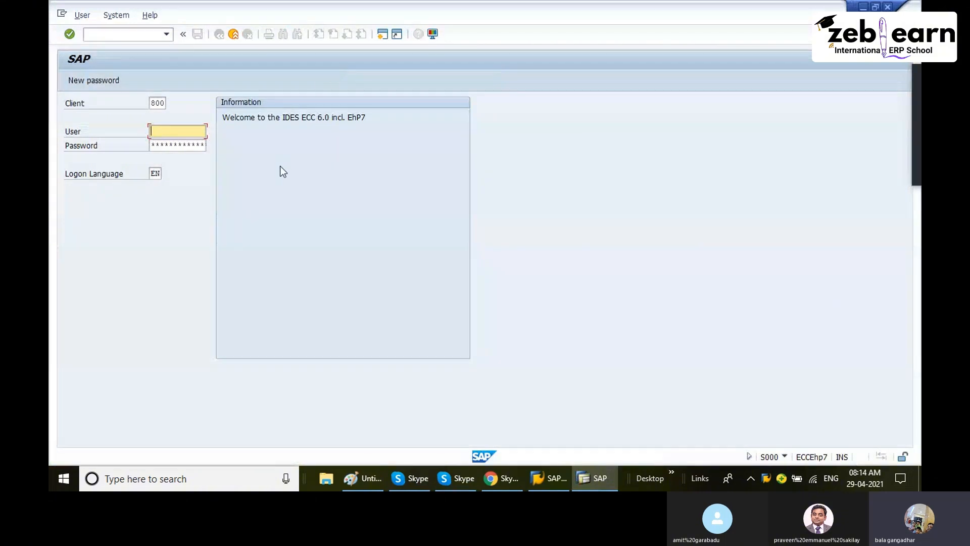
Step: Try to log on to client 800 with the saved user and the account password, and leave the logon screen
key(BackSpace)
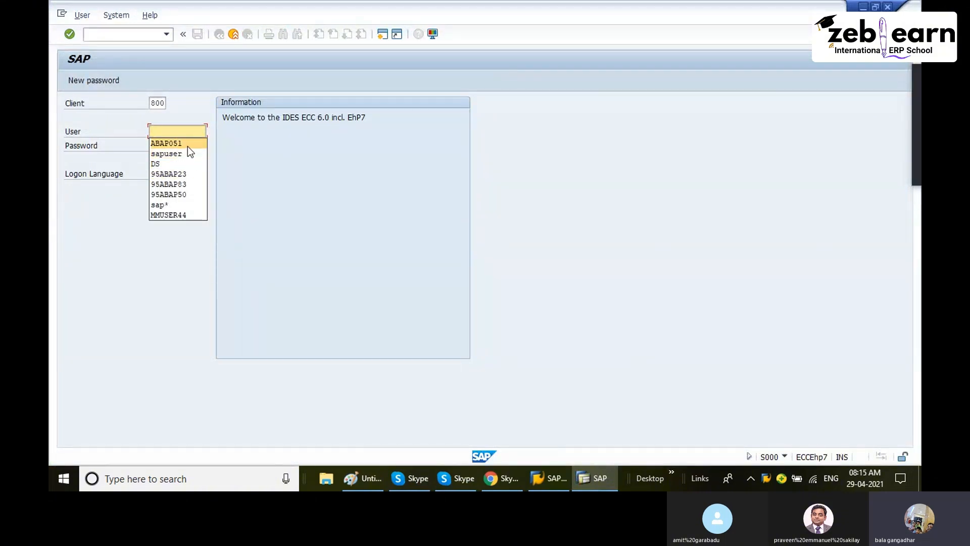
click(187, 143)
click(188, 145)
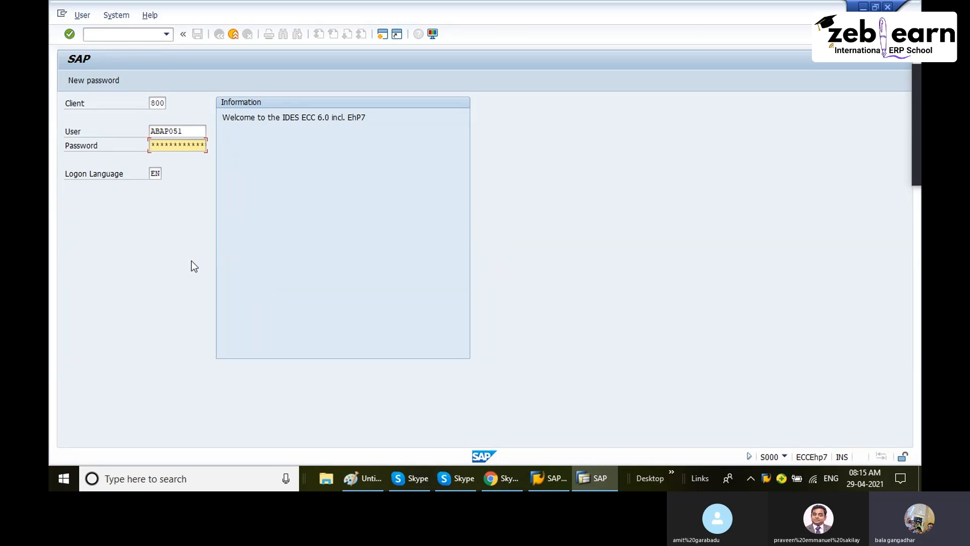
key(Return)
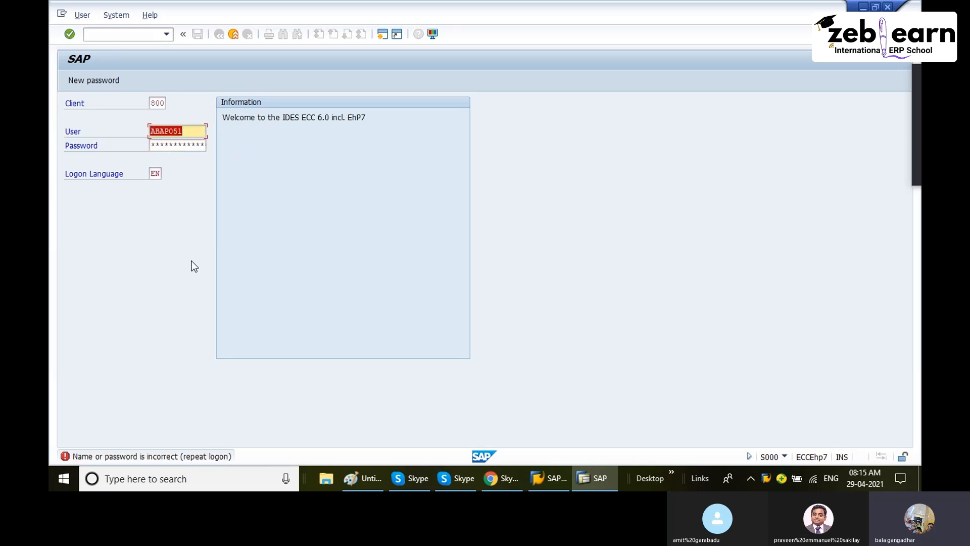
click(164, 146)
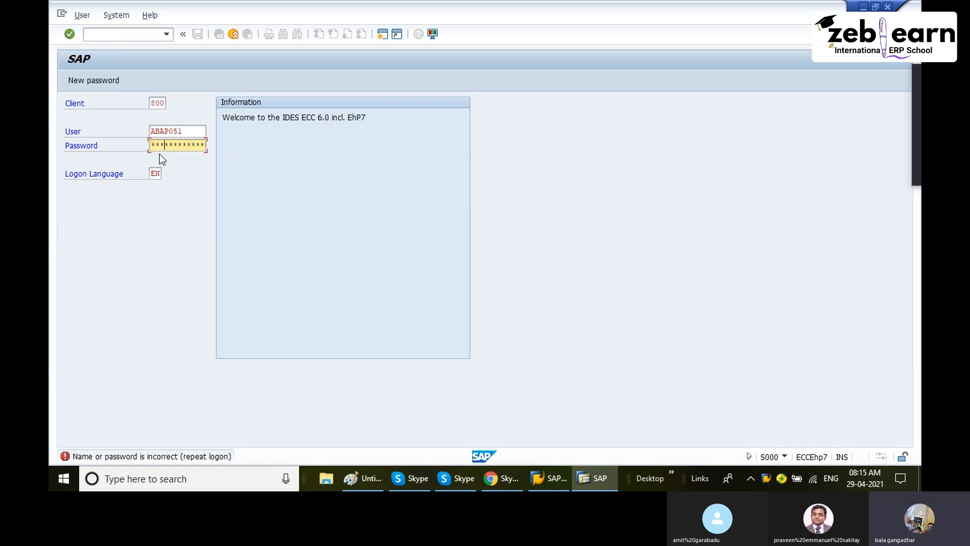
key(Return)
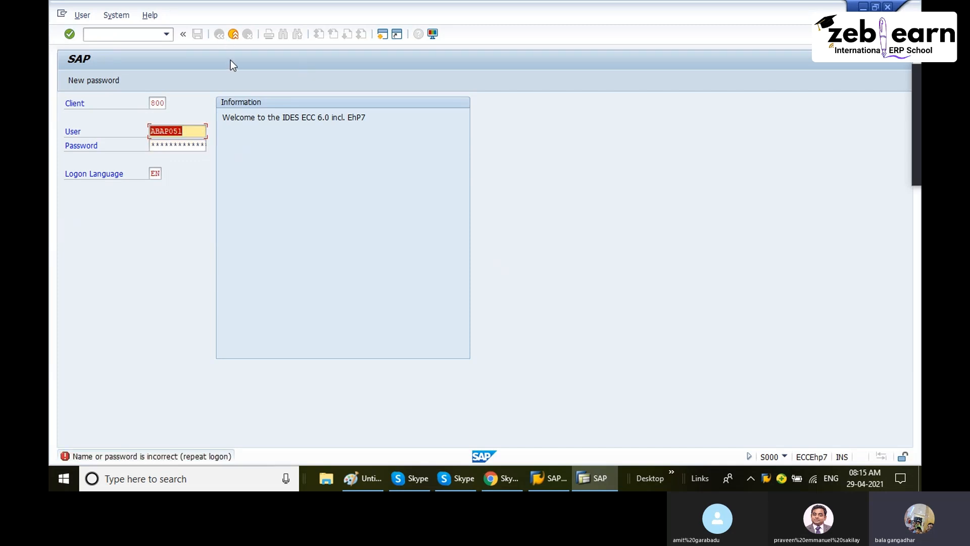
click(237, 40)
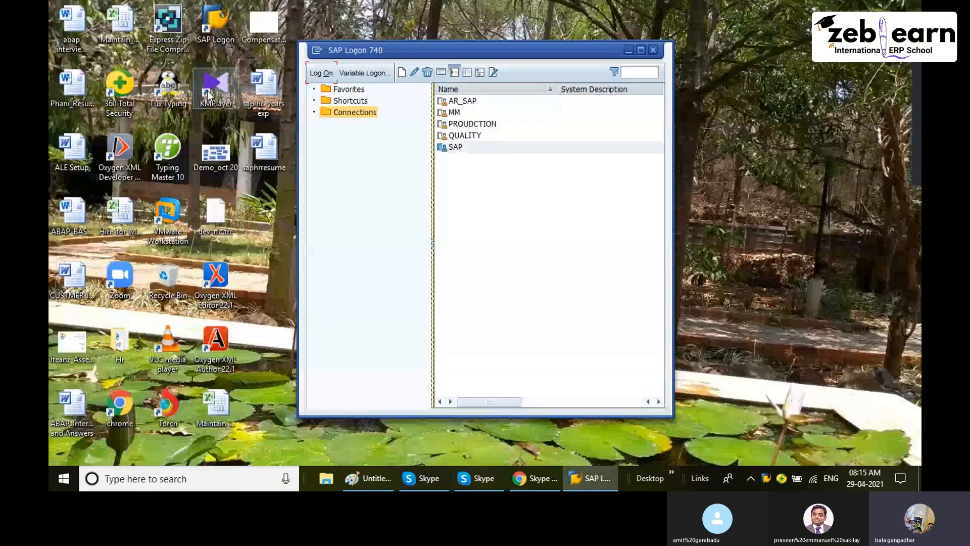
Step: Reopen the SAP connection and log on to client 800 with the saved user and the account password
click(322, 73)
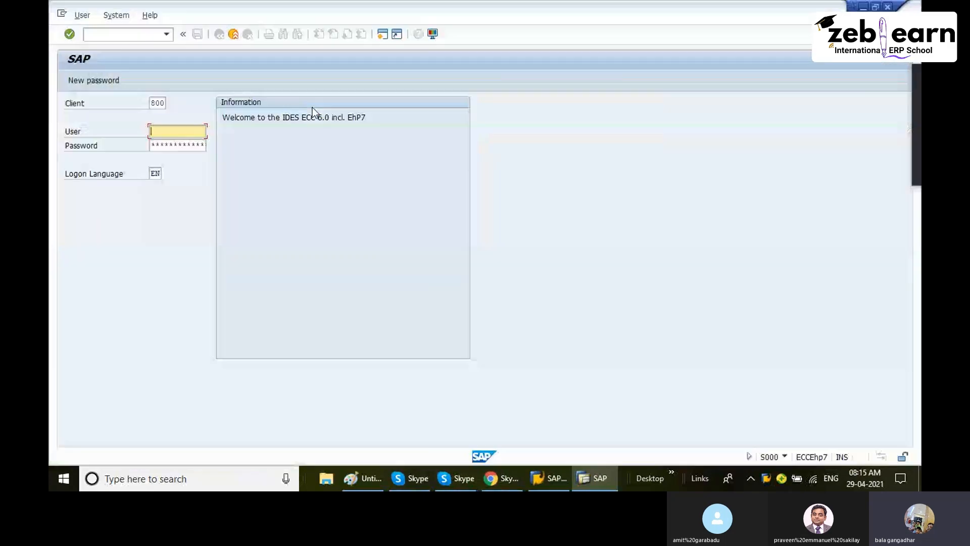
key(space)
click(195, 142)
click(196, 143)
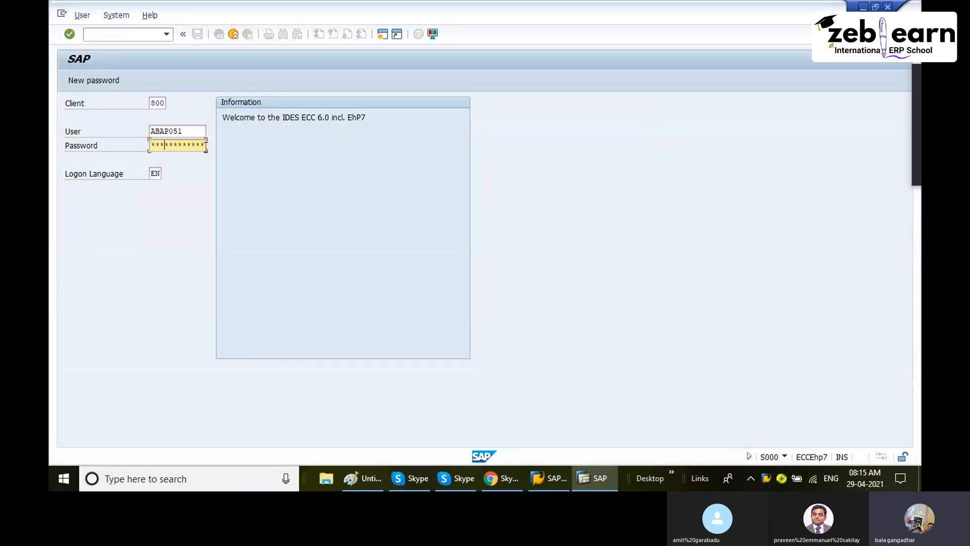
key(Return)
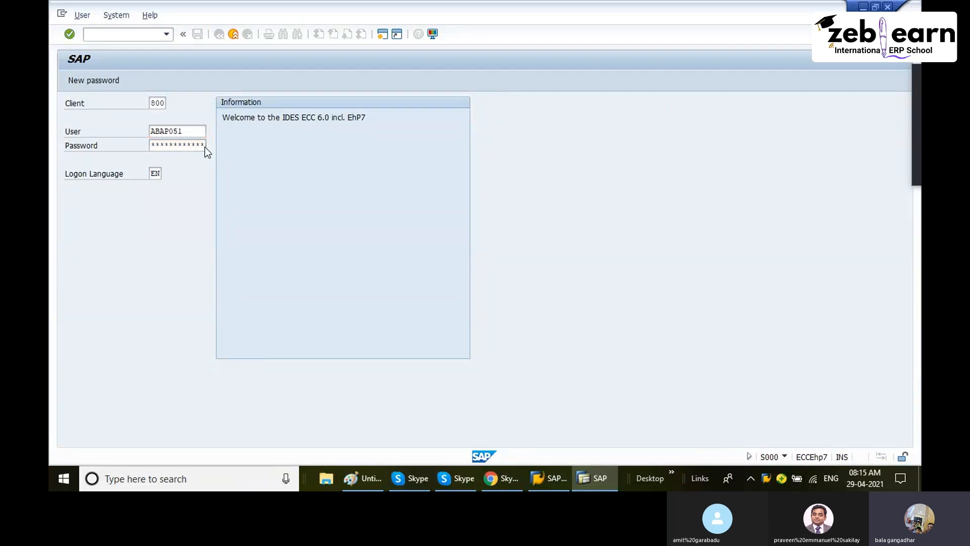
key(Return)
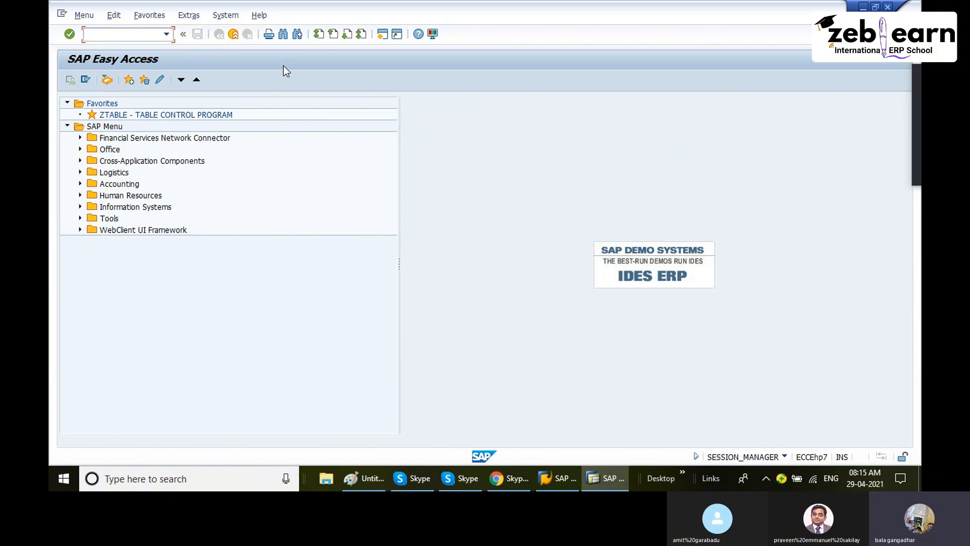
Step: Review the primary key and foreign key table diagram in Paint and return to SAP
click(369, 482)
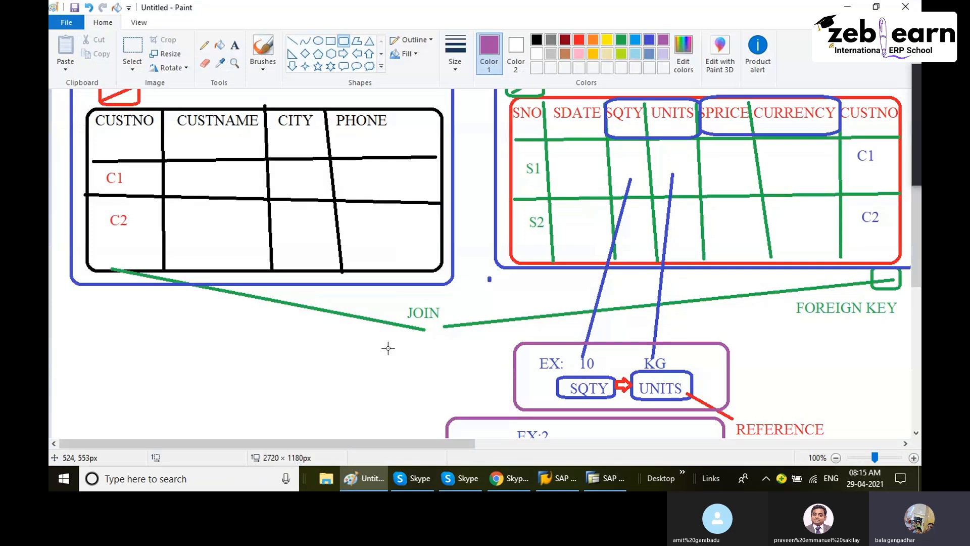
scroll(388, 348, up, 3)
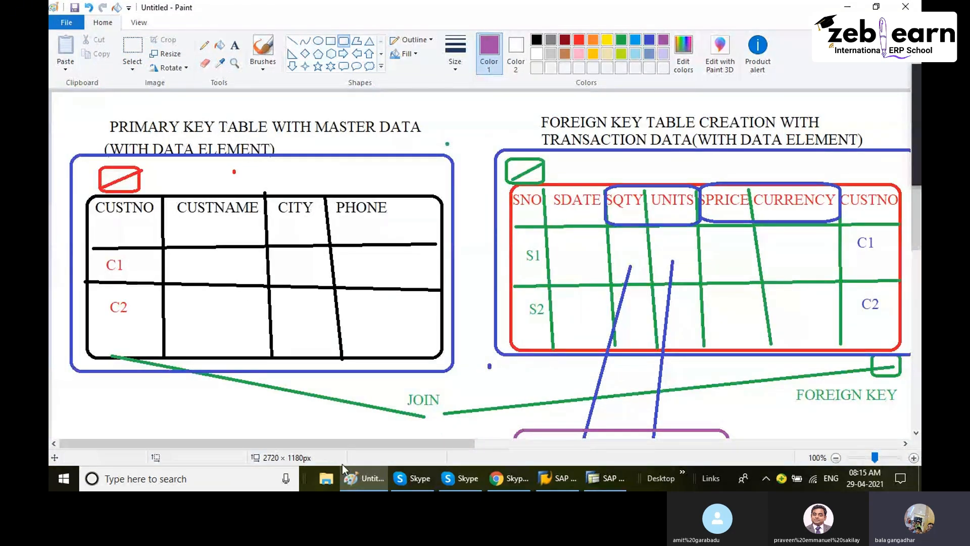
click(368, 481)
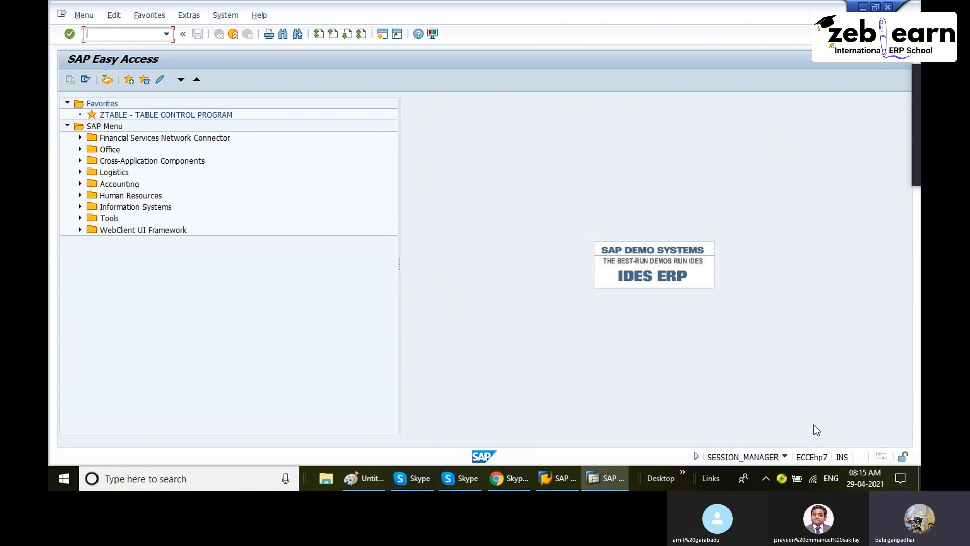
Step: Open the ABAP Dictionary with transaction SE11 and check the primary key table in the Paint diagram again
text(se11)
key(Return)
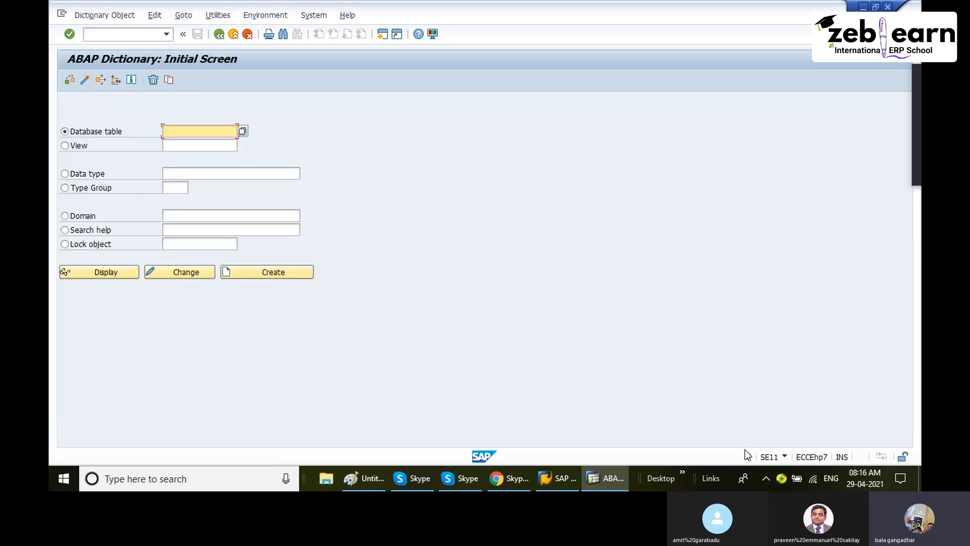
click(368, 476)
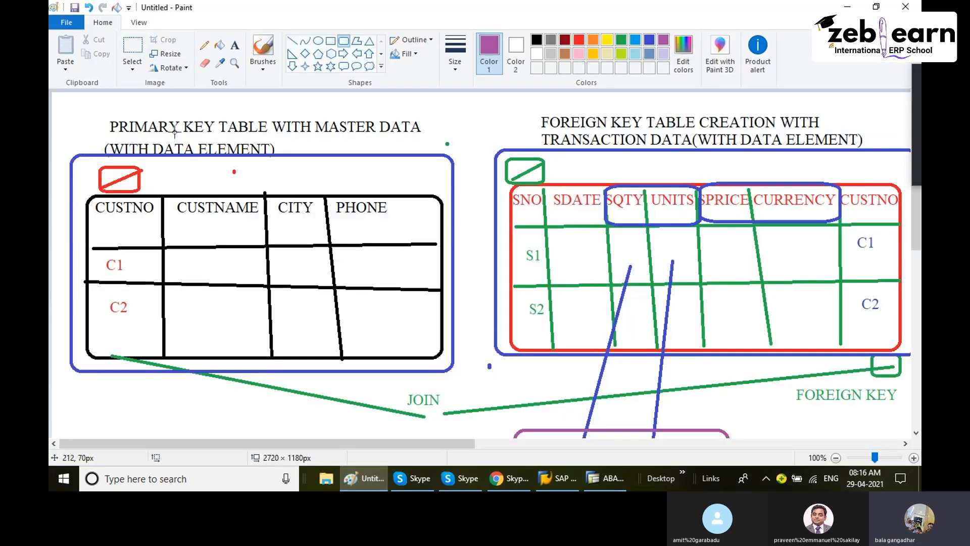
click(373, 484)
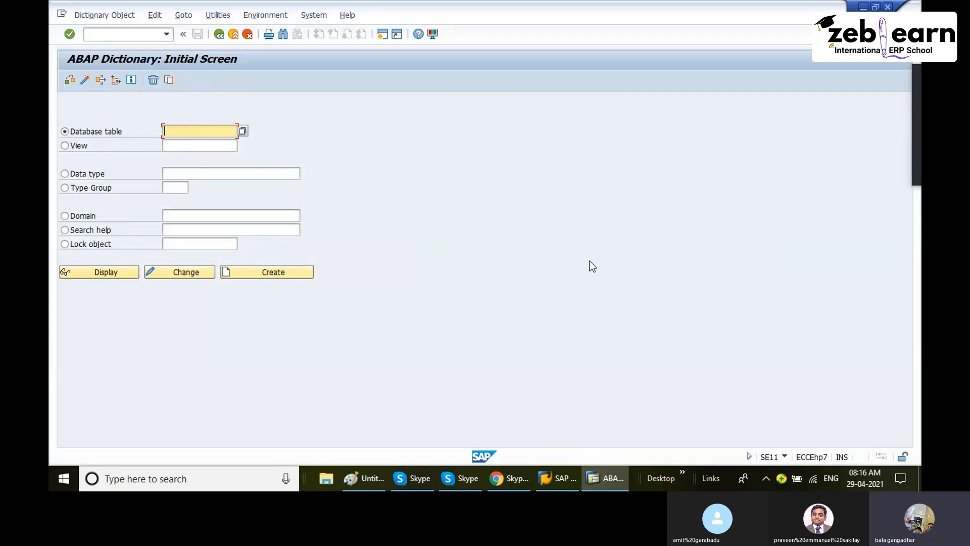
Step: Check whether the name ZCUSTOMER is already used by displaying it in the ABAP Dictionary, and return to the initial screen
text(z)
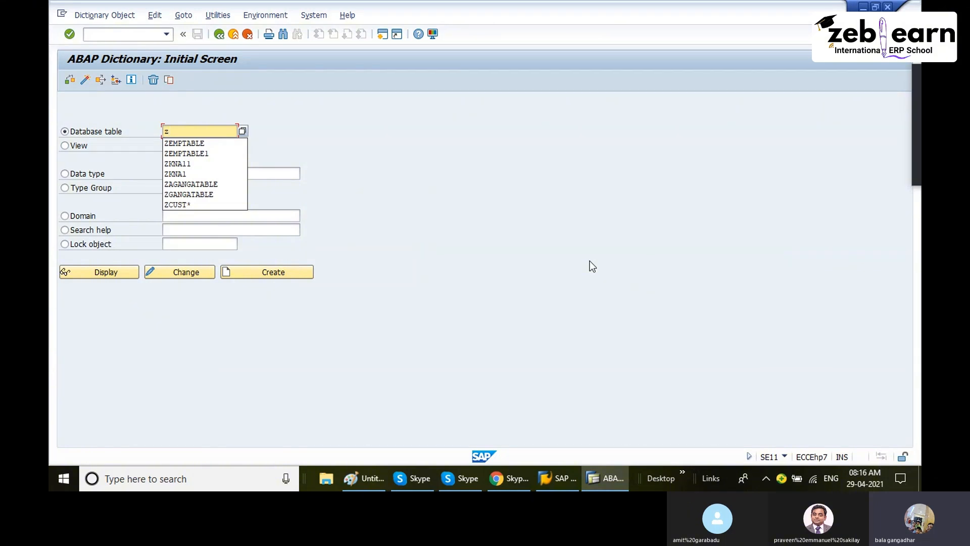
text(customer)
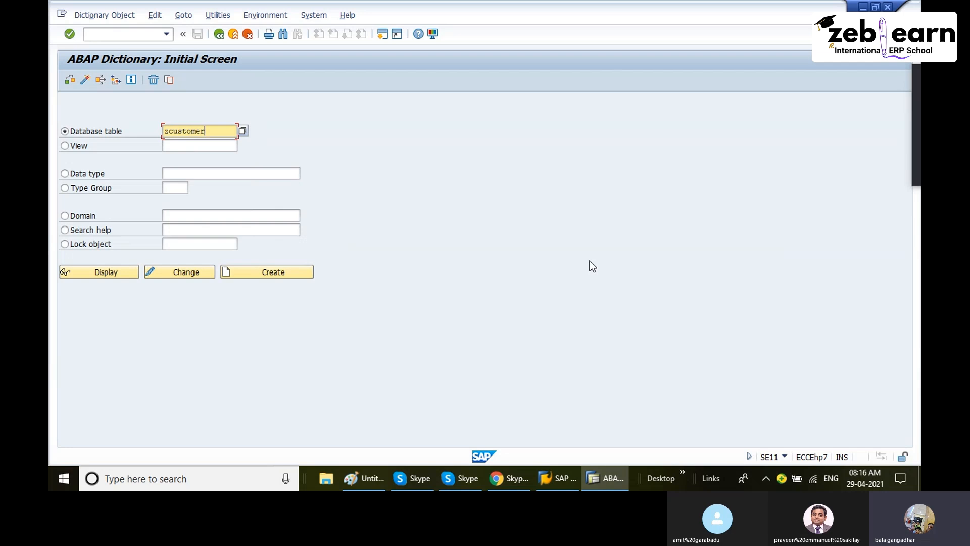
key(Return)
click(122, 271)
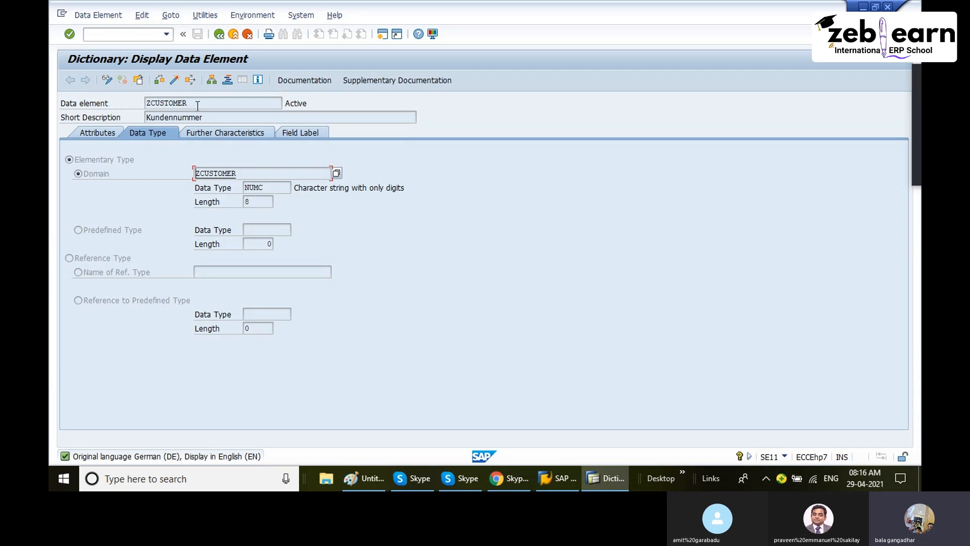
drag(198, 105, 113, 104)
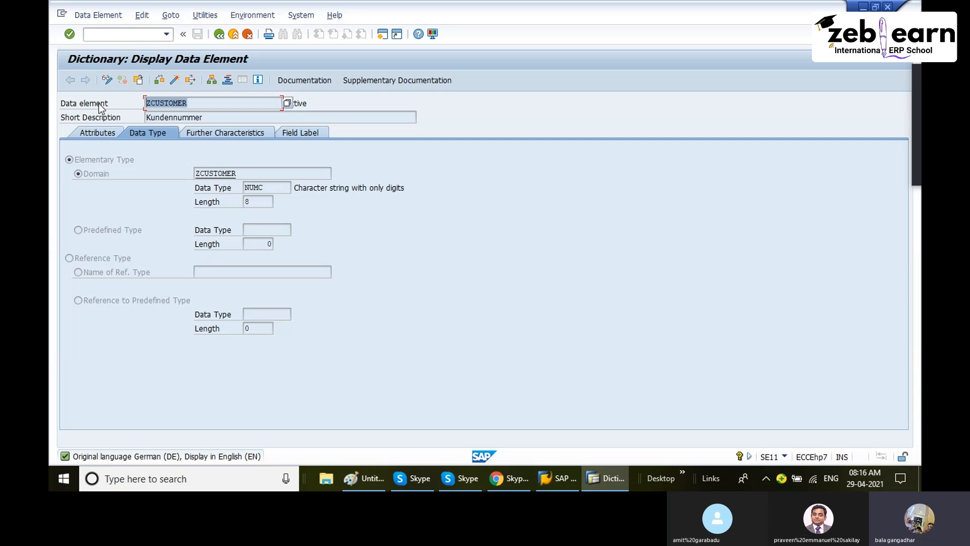
click(219, 35)
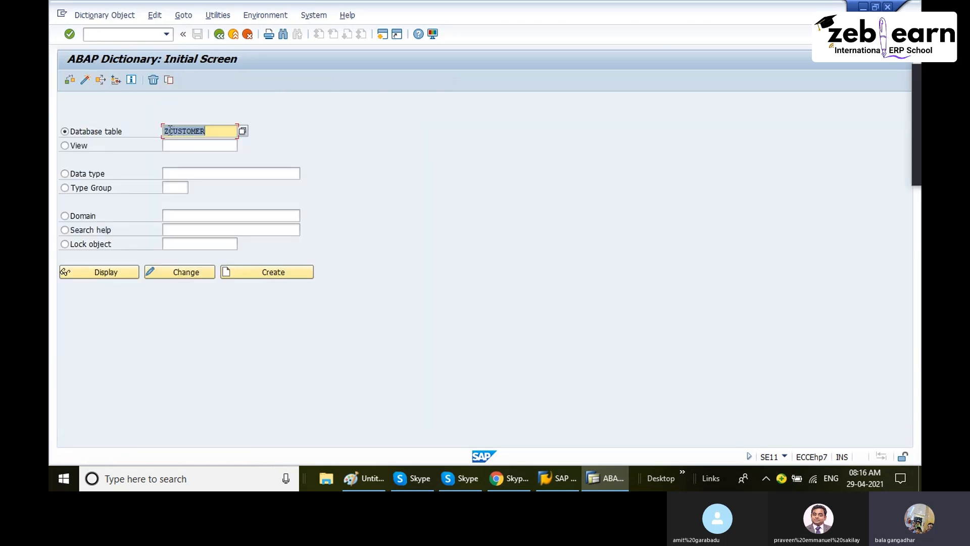
Step: Change the database table name to ZGRCUSTOMER, check whether it exists, and start creating the table
click(204, 131)
key(Home)
key(Right)
text(gr)
key(Return)
click(106, 268)
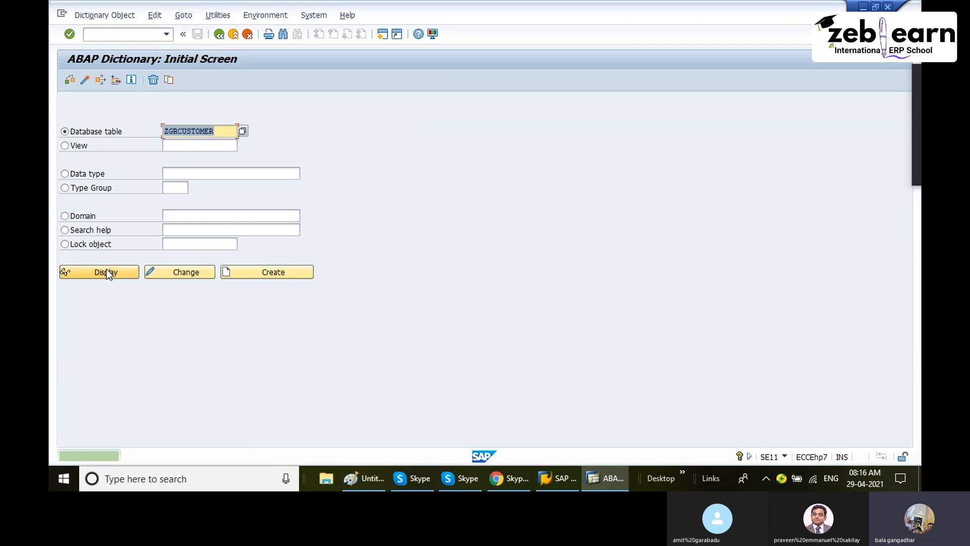
click(286, 274)
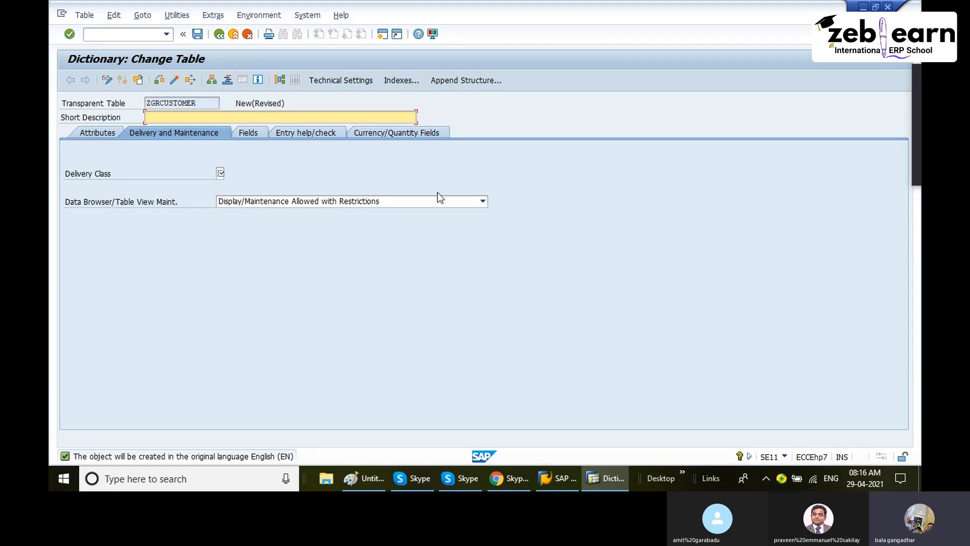
Step: Enter "customer Data Base Table(primary key)" as the table's short description
text(customer Data Base Table)
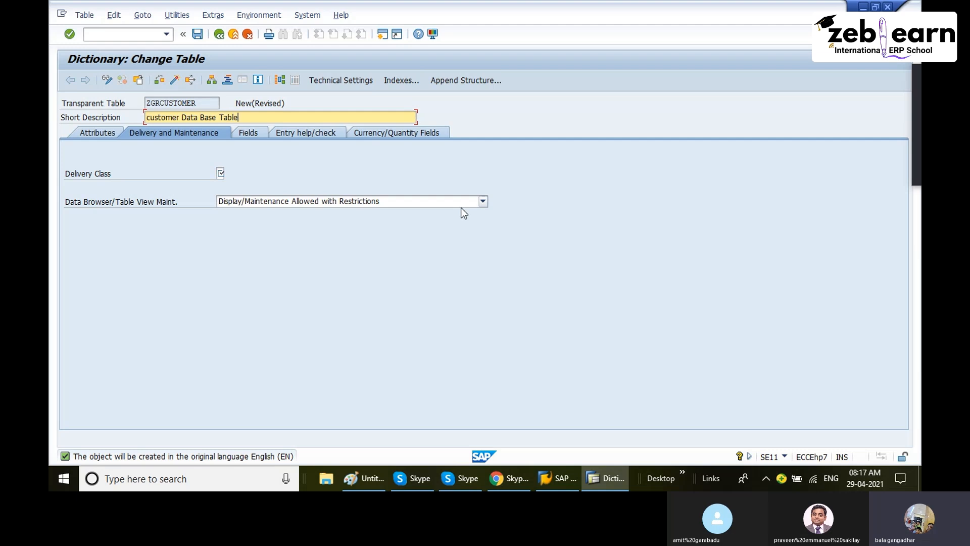
key(Return)
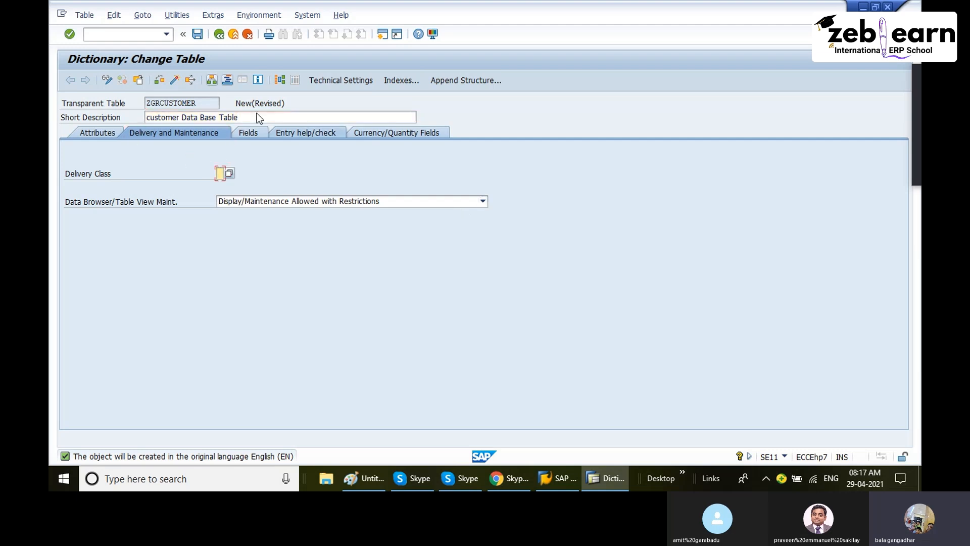
text((p)
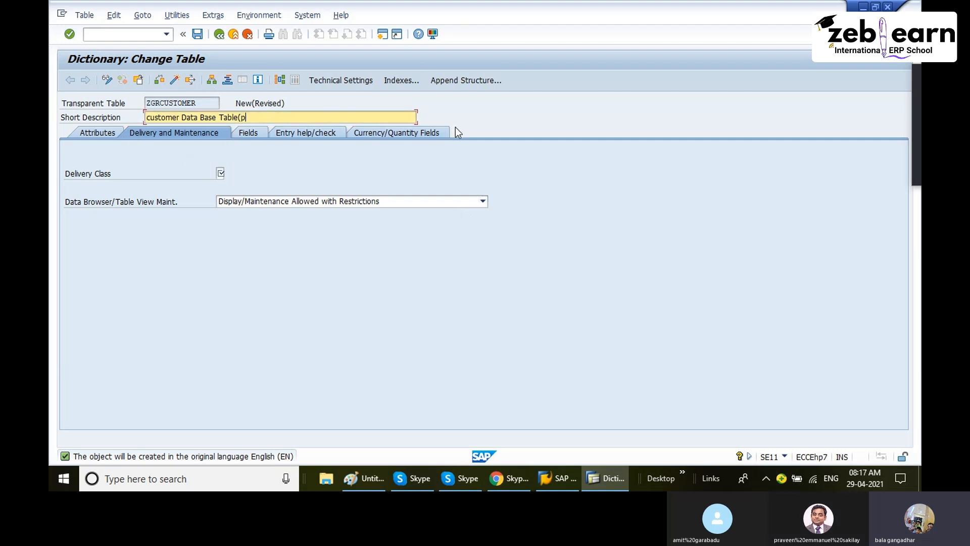
text(rimary)
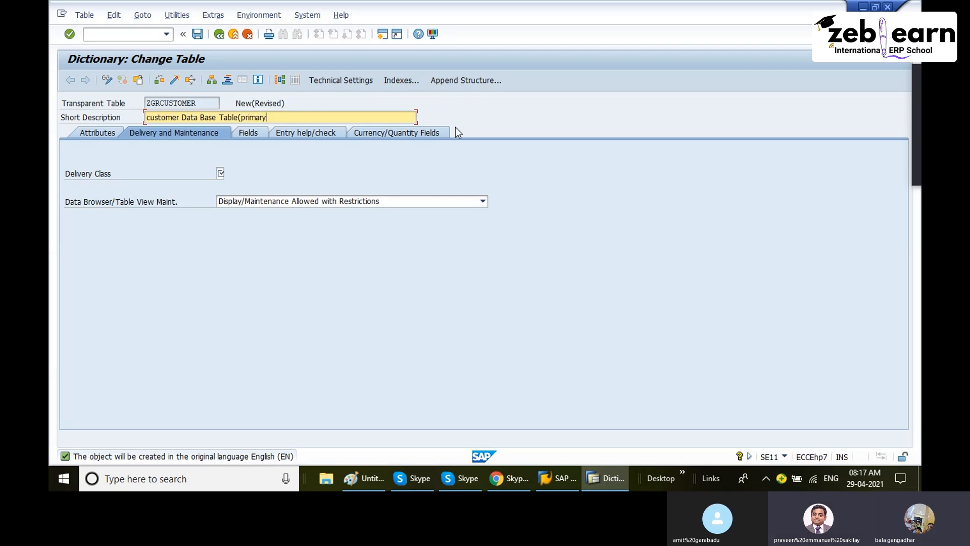
text( key))
Step: Set delivery class A and maintenance to Display/Maintenance Allowed with Restrictions, and open the table's field definitions
click(220, 174)
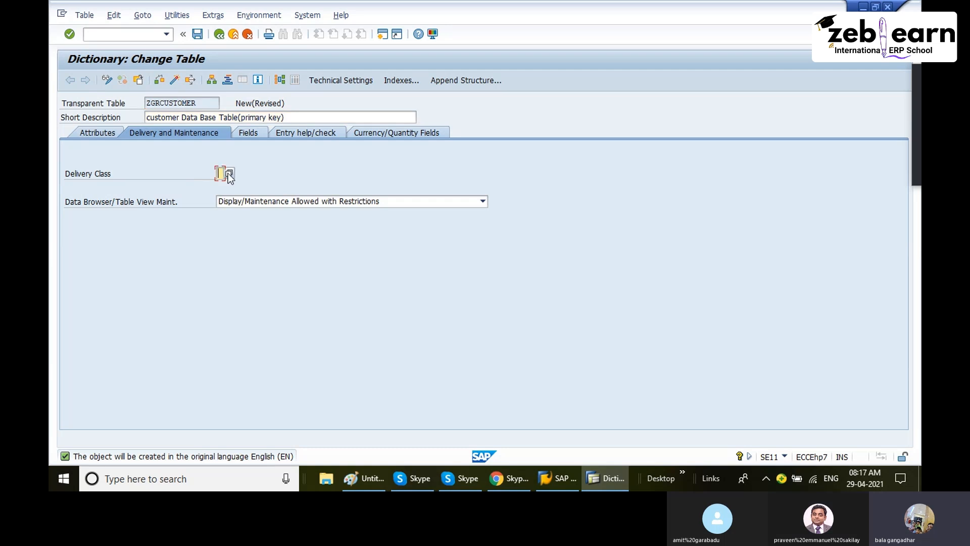
text(a)
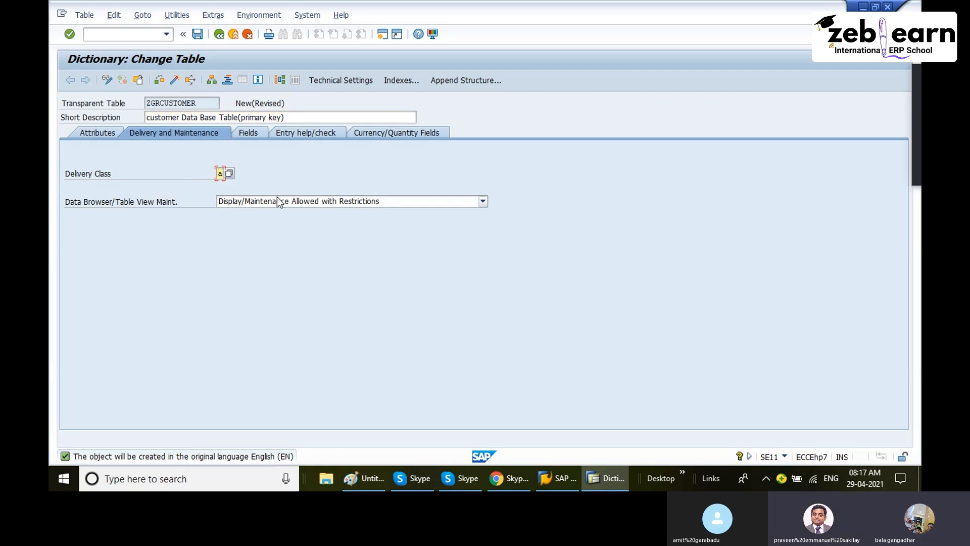
click(271, 201)
click(280, 223)
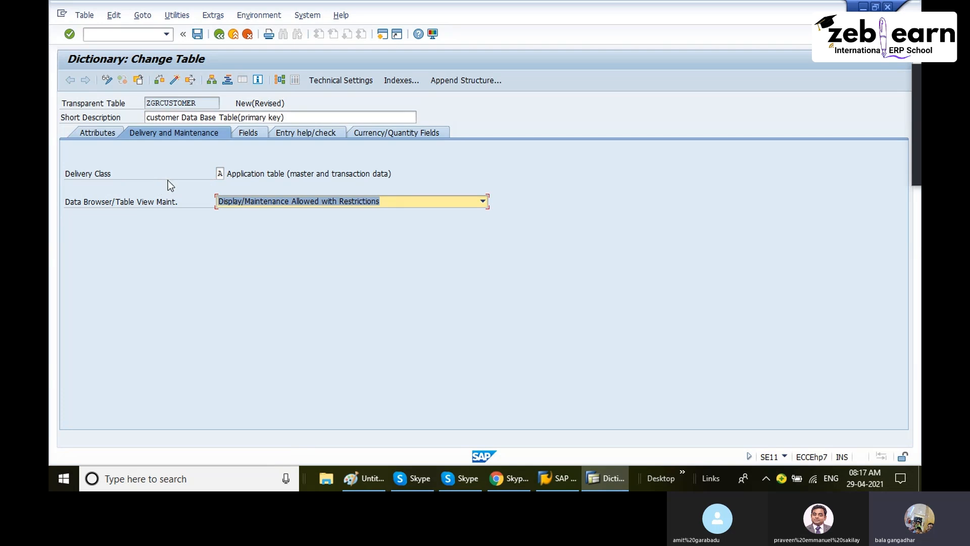
click(248, 133)
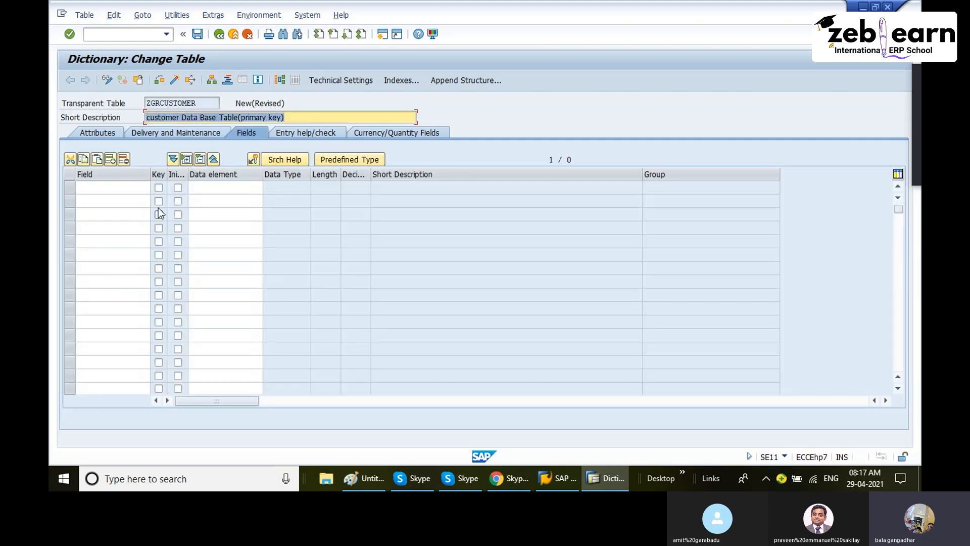
Step: Switch to Paint and outline the CUSTNO, CUSTNAME, CITY and PHONE headings of the primary key table with purple rounded rectangles
click(378, 475)
mouse_move(90, 195)
mouse_down()
mouse_move(154, 238)
mouse_move(162, 227)
mouse_move(266, 227)
mouse_up()
click(183, 230)
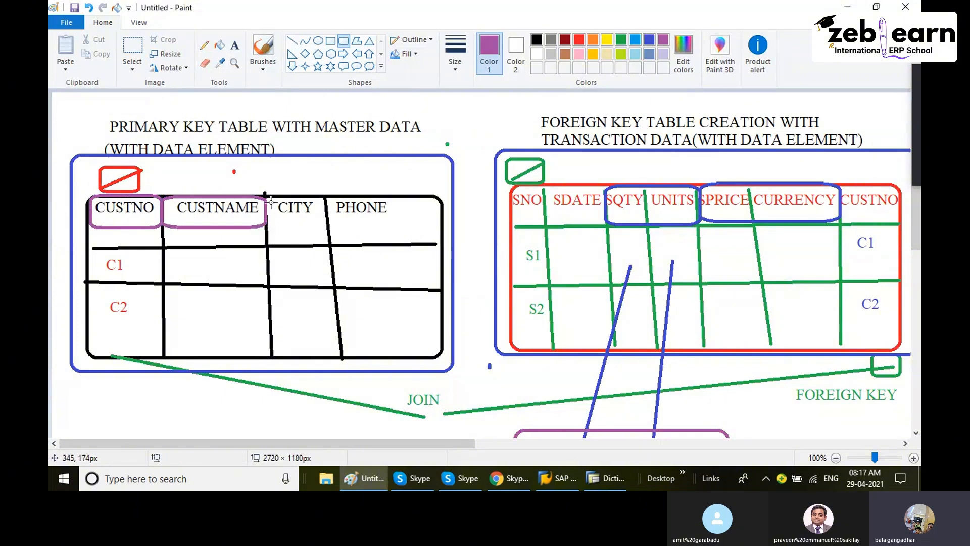
mouse_move(265, 193)
mouse_down()
mouse_move(323, 221)
mouse_move(327, 196)
mouse_move(412, 220)
mouse_up()
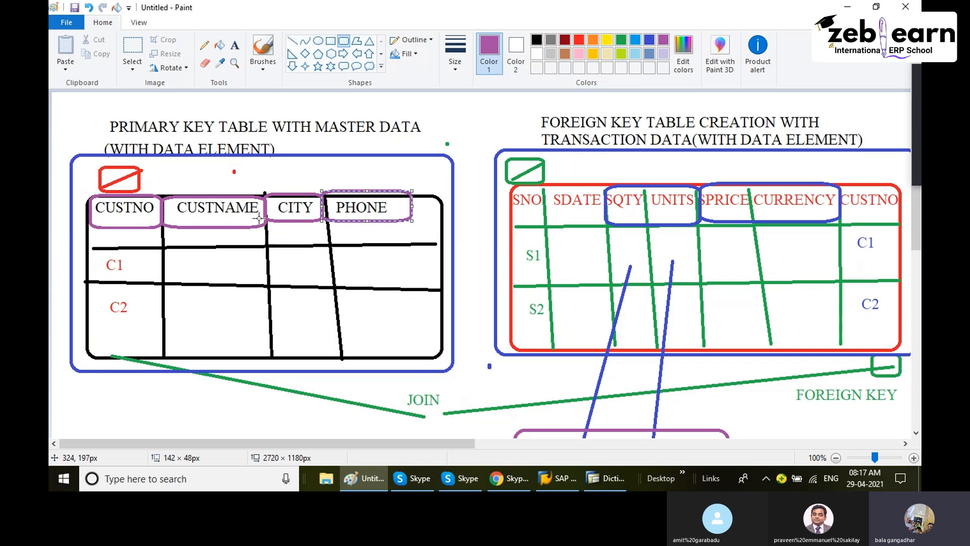
Step: Switch back to SAP, open an additional session and start transaction SE11 in it
click(607, 477)
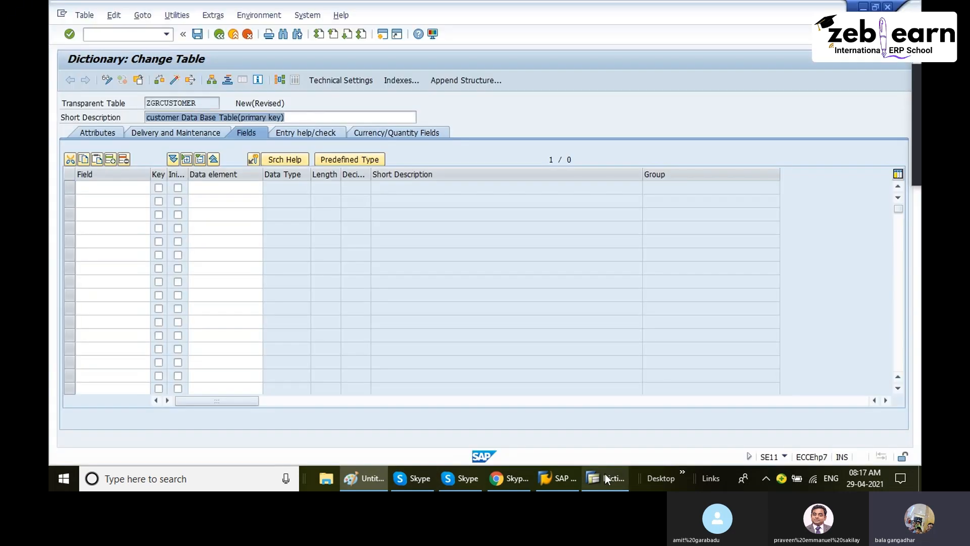
click(384, 35)
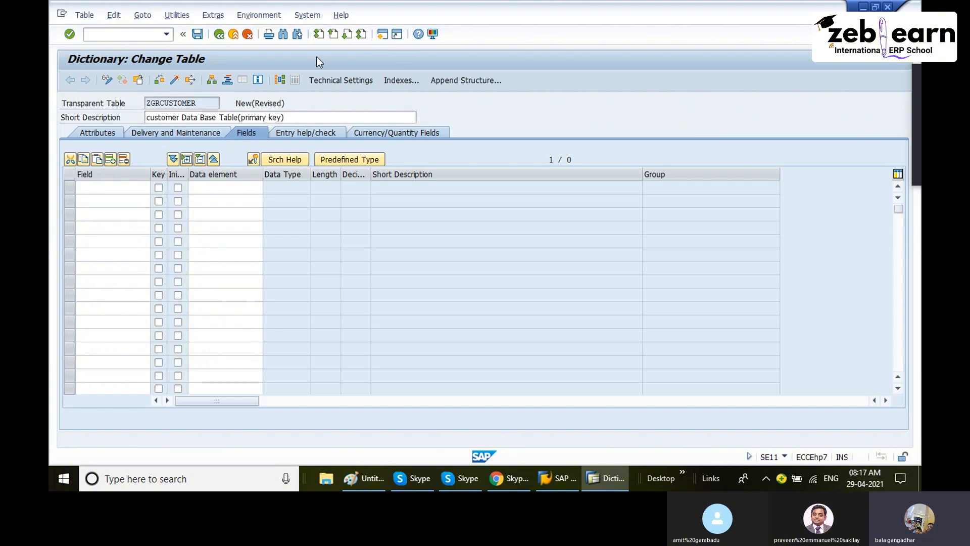
text(se11)
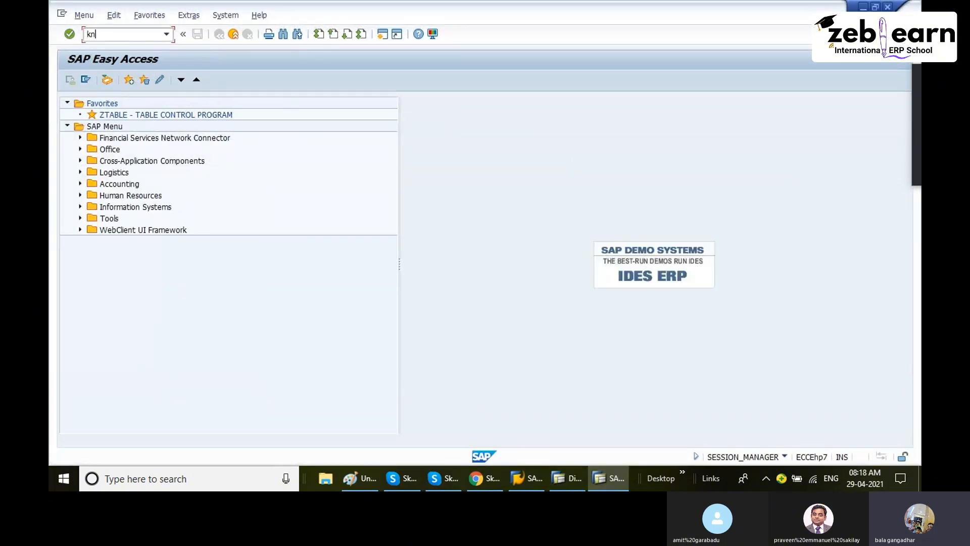
key(Return)
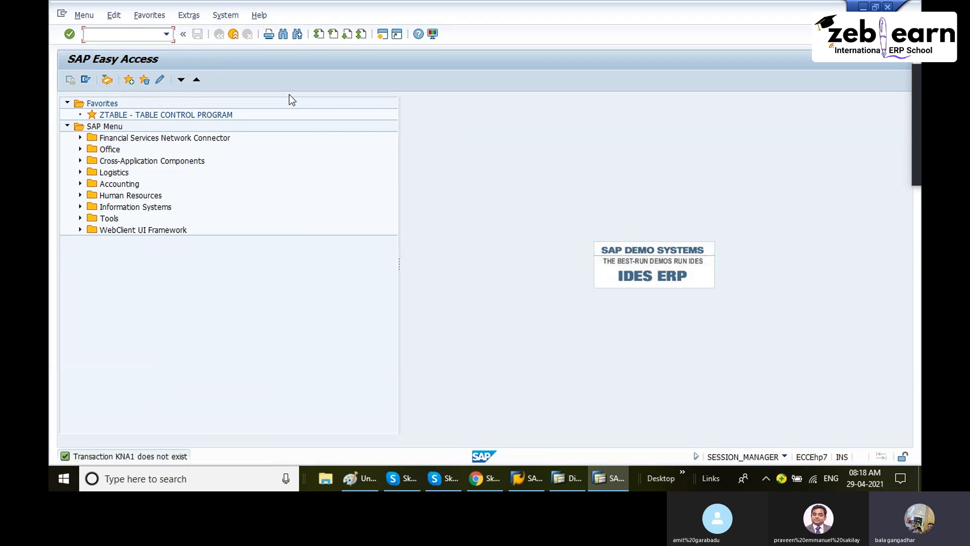
text(e11)
key(Return)
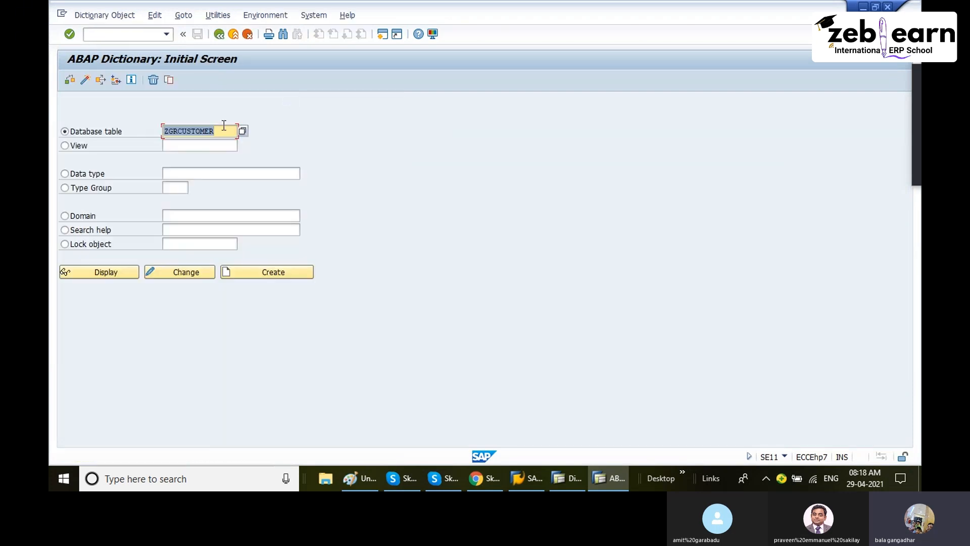
Step: Display the definition of database table KNA1 in the ABAP Dictionary
text(kna)
key(Down)
key(Return)
click(116, 274)
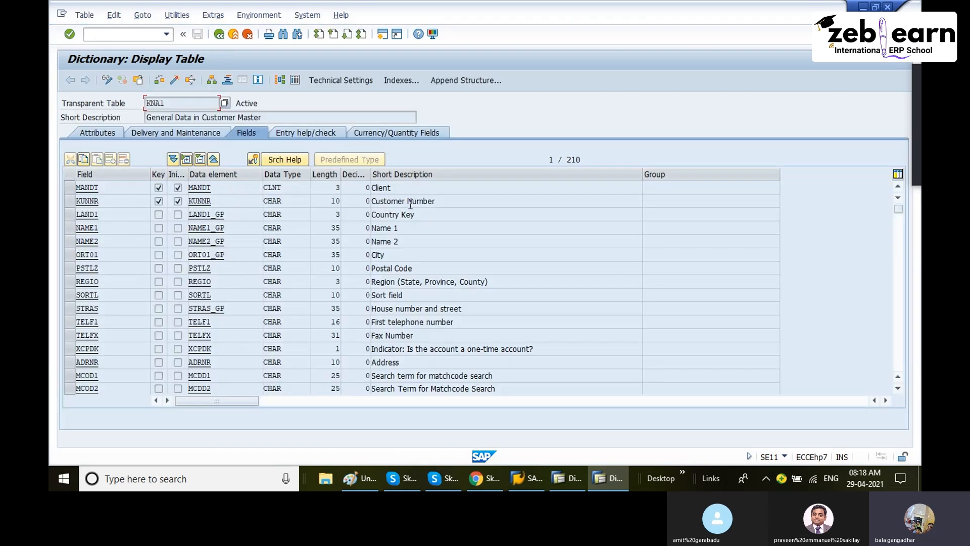
Step: Examine the customer number, name and region fields of KNA1 with their data elements and short descriptions
drag(440, 204, 345, 204)
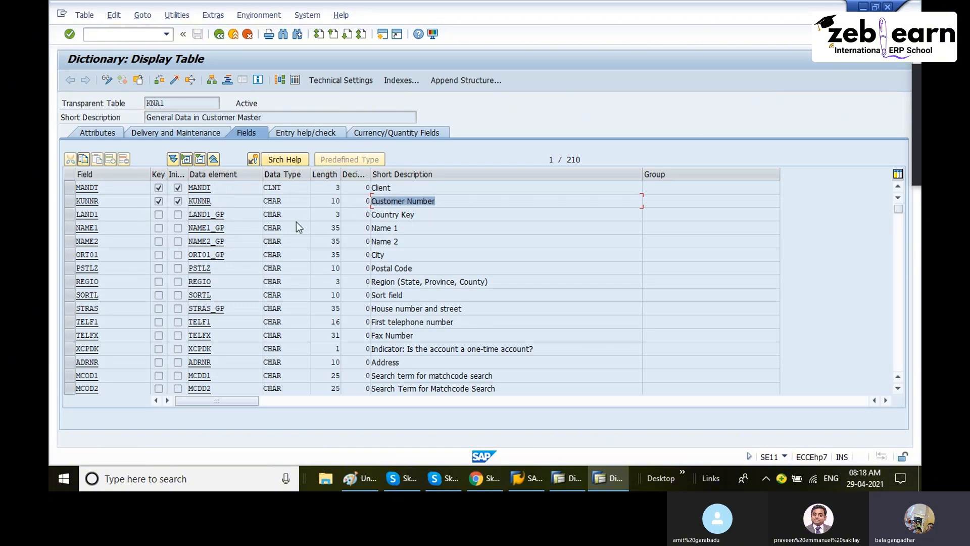
drag(111, 226, 81, 228)
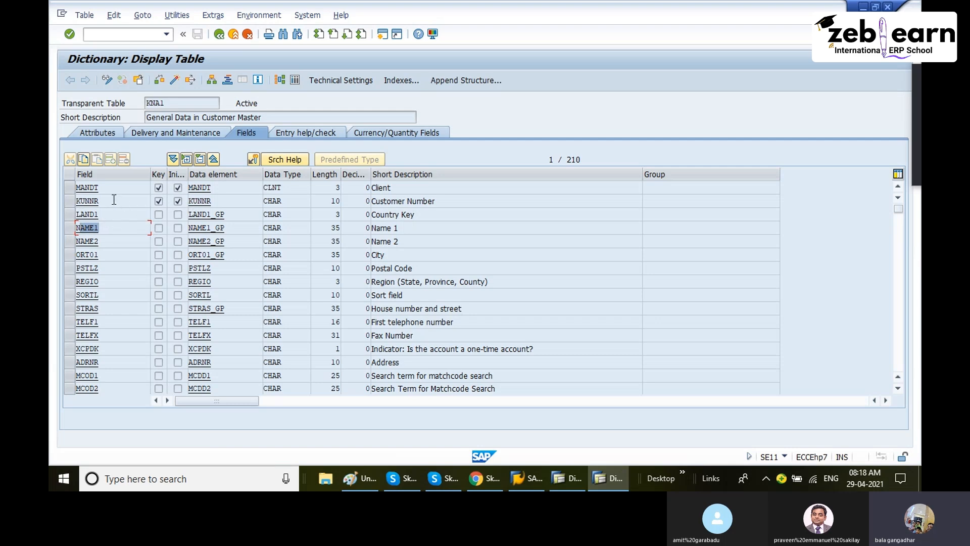
drag(462, 201, 314, 204)
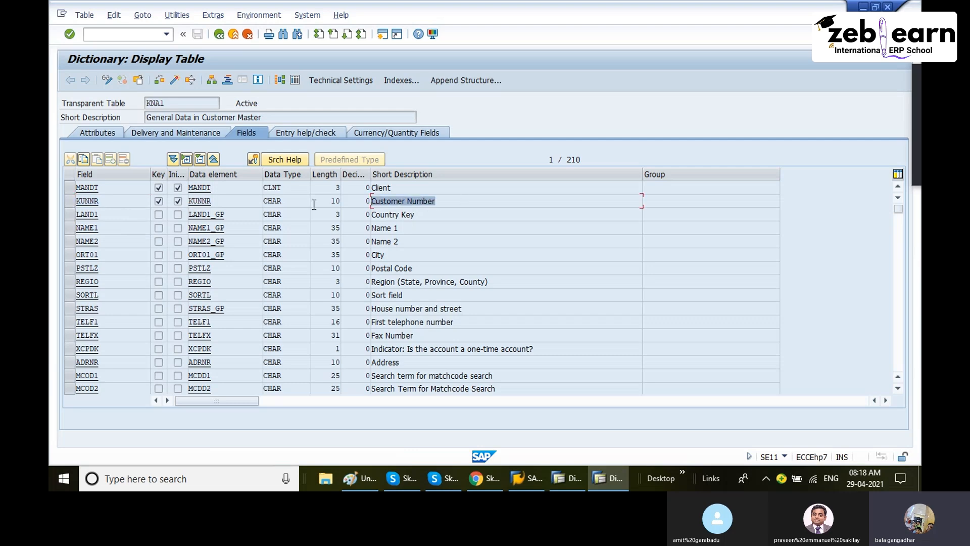
drag(99, 201, 74, 202)
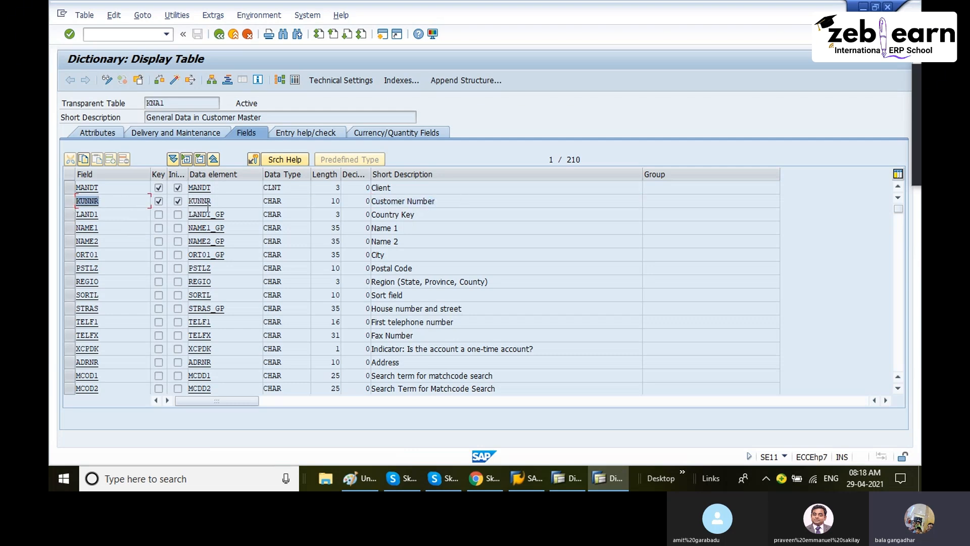
drag(213, 202, 187, 227)
click(239, 224)
drag(244, 240, 175, 281)
drag(396, 282, 340, 281)
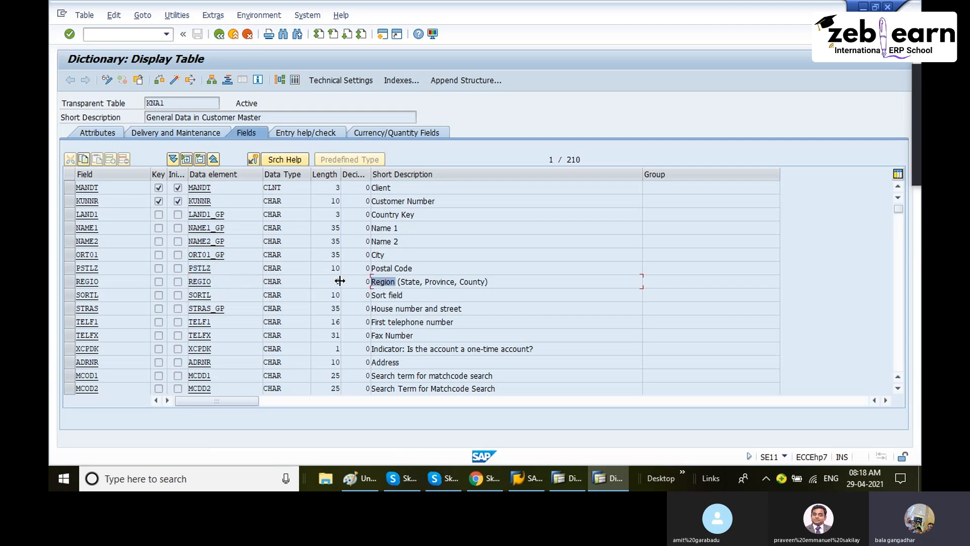
drag(220, 283, 207, 281)
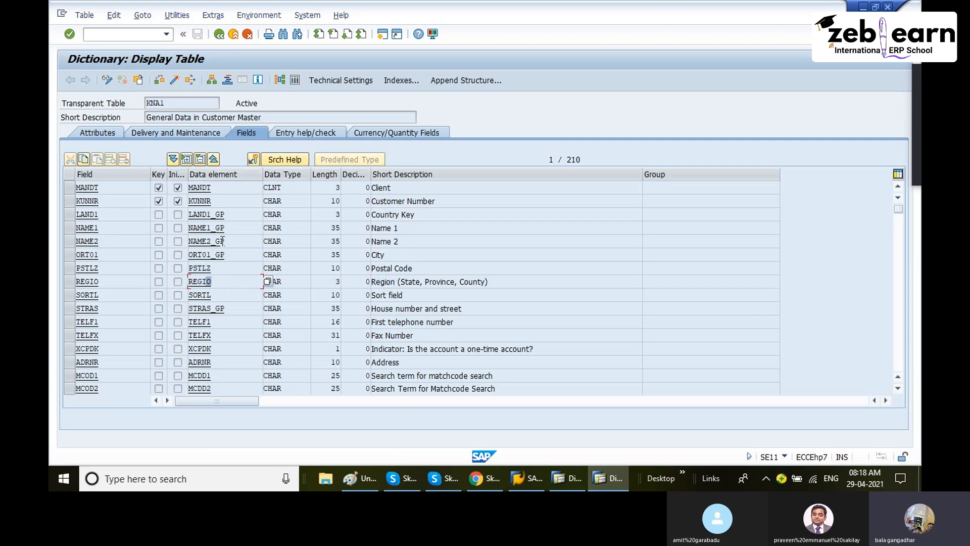
Step: Return to the ZGRCUSTOMER session and add field CUSTNO as a key field with initial values and data element ZCUSTNO
click(567, 478)
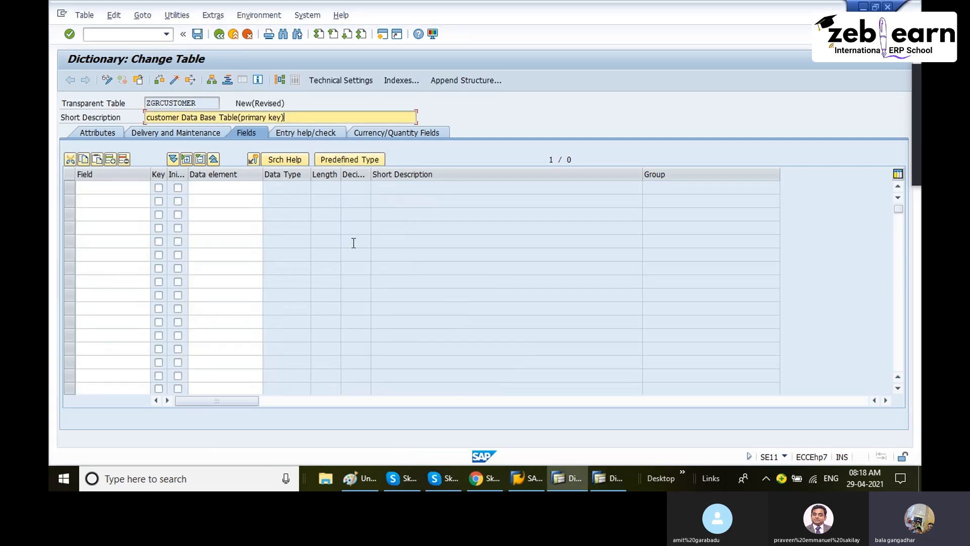
click(125, 193)
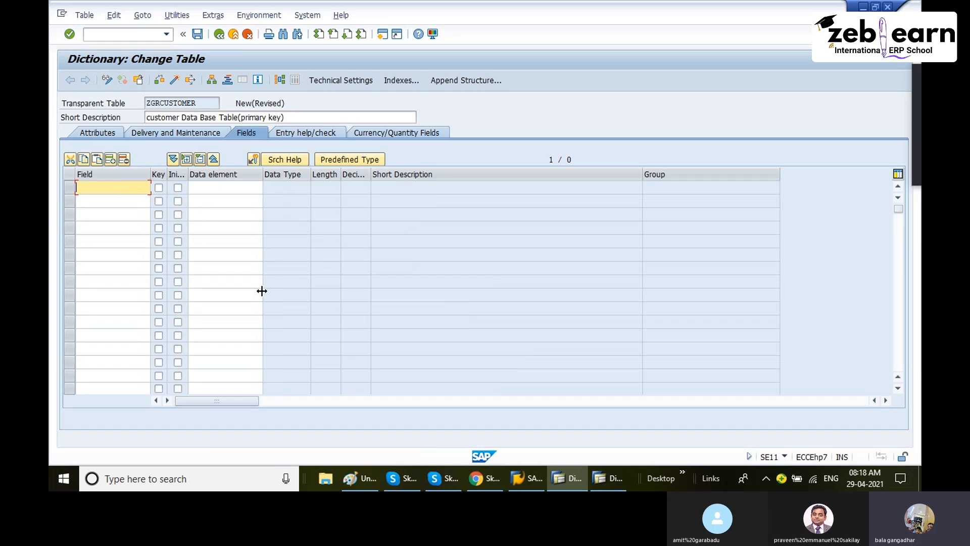
text(cus)
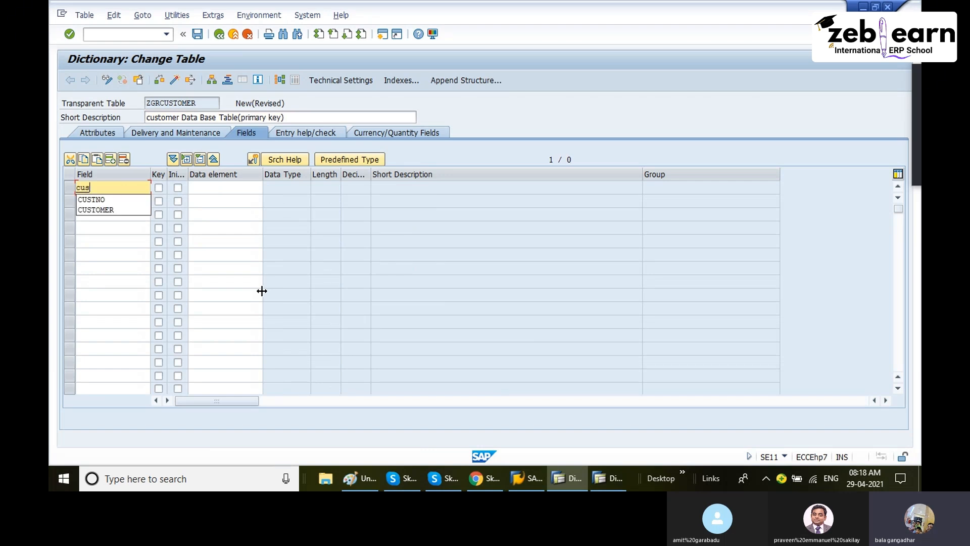
text(tno)
key(Tab)
key(space)
key(Tab)
key(space)
key(Tab)
text(z)
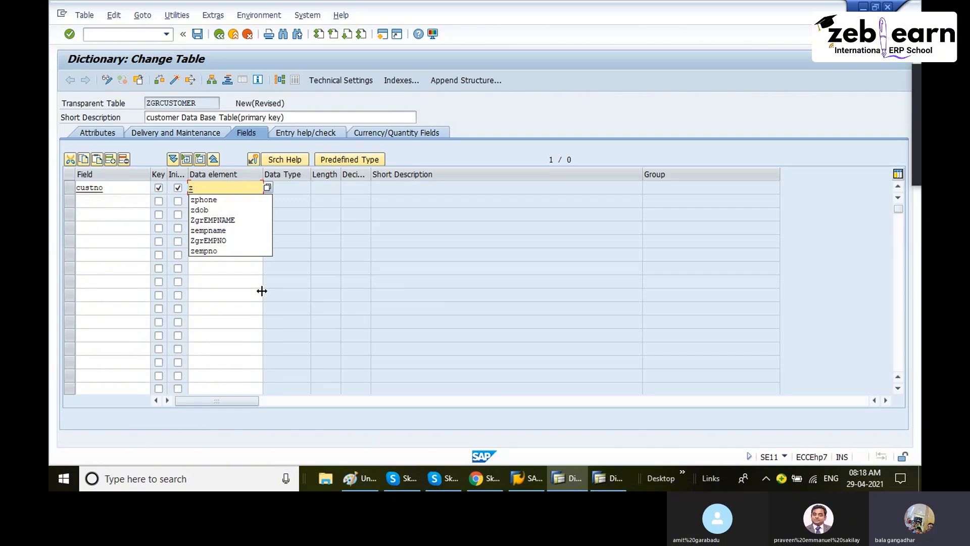
text(custno)
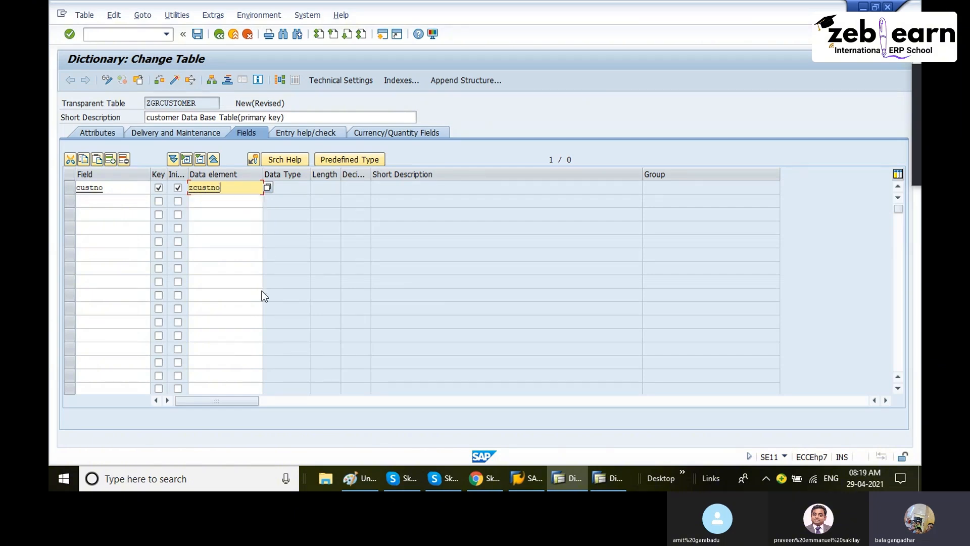
key(Return)
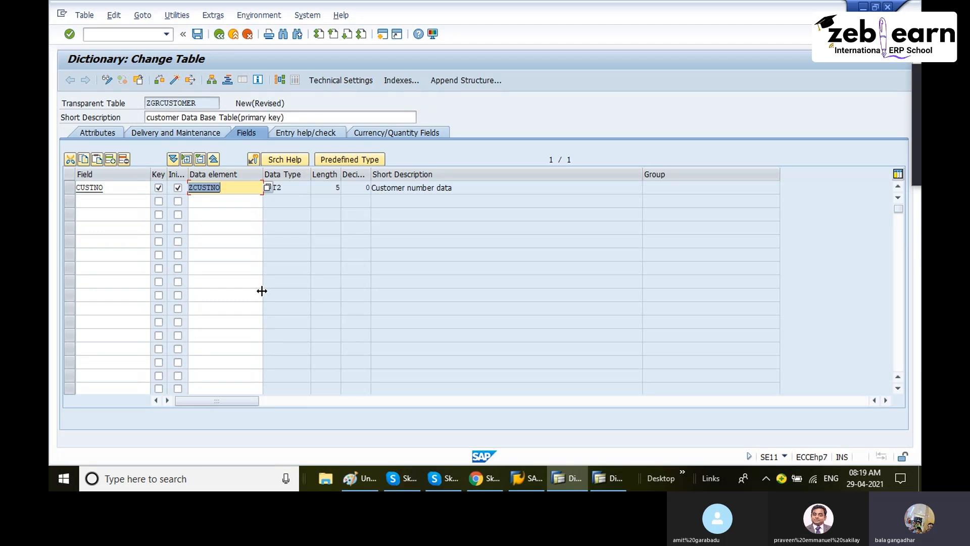
Step: Change the data element of field CUSTNO to ZGRCUSTNO
text(z)
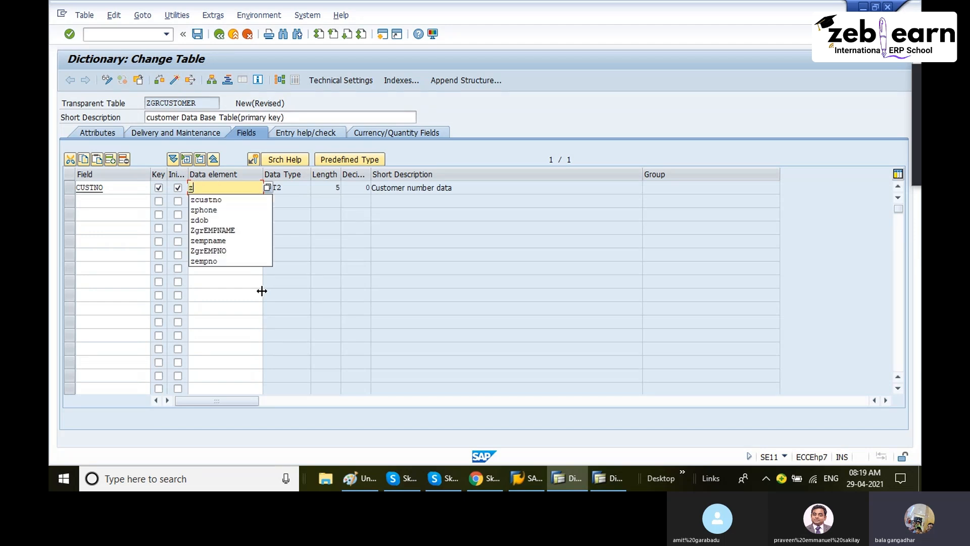
text(grcustno)
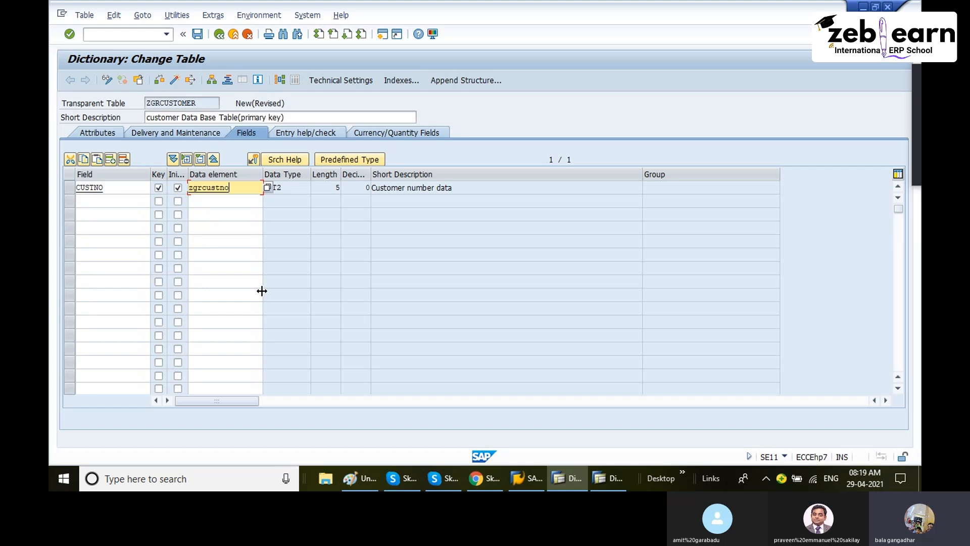
key(Return)
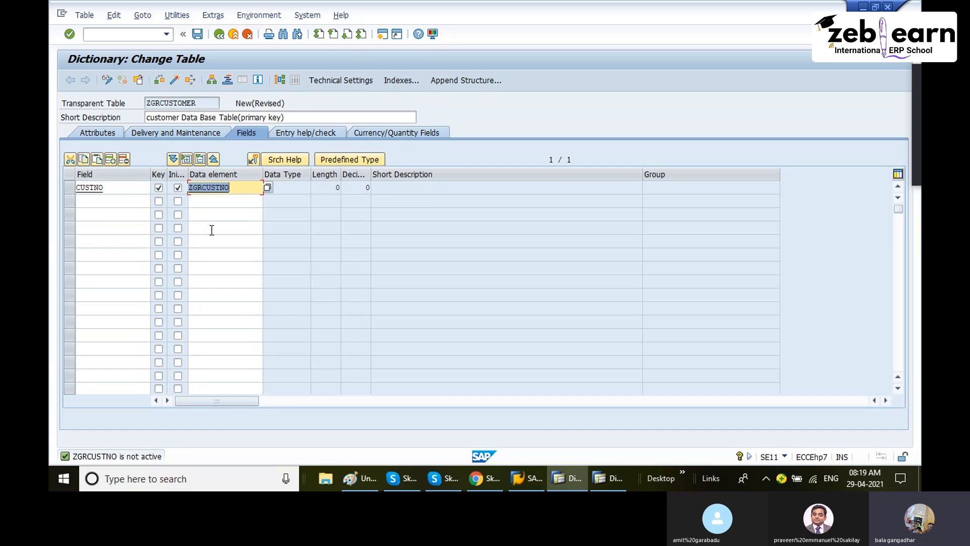
Step: Open data element ZGRCUSTNO for creation, saving table ZGRCUSTOMER as a local object on the way
double_click(213, 194)
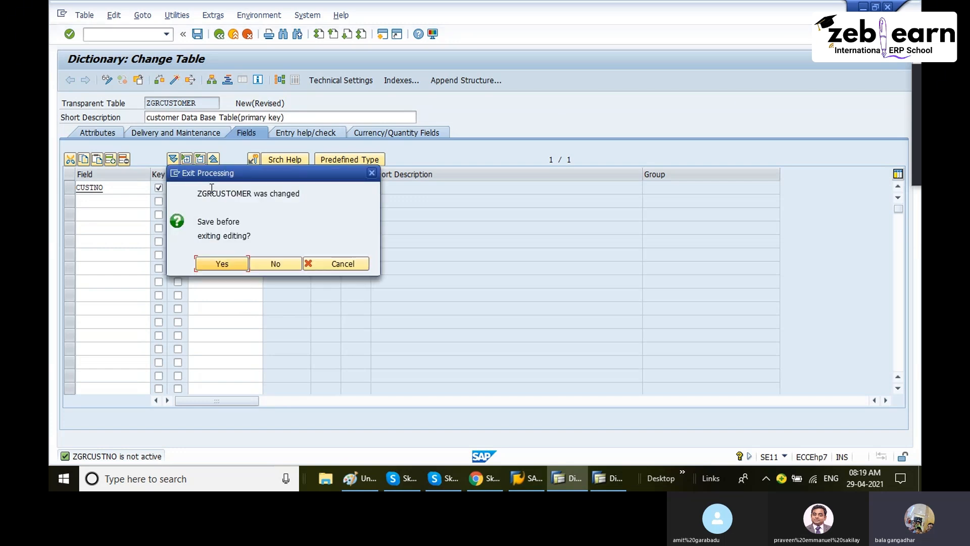
click(221, 264)
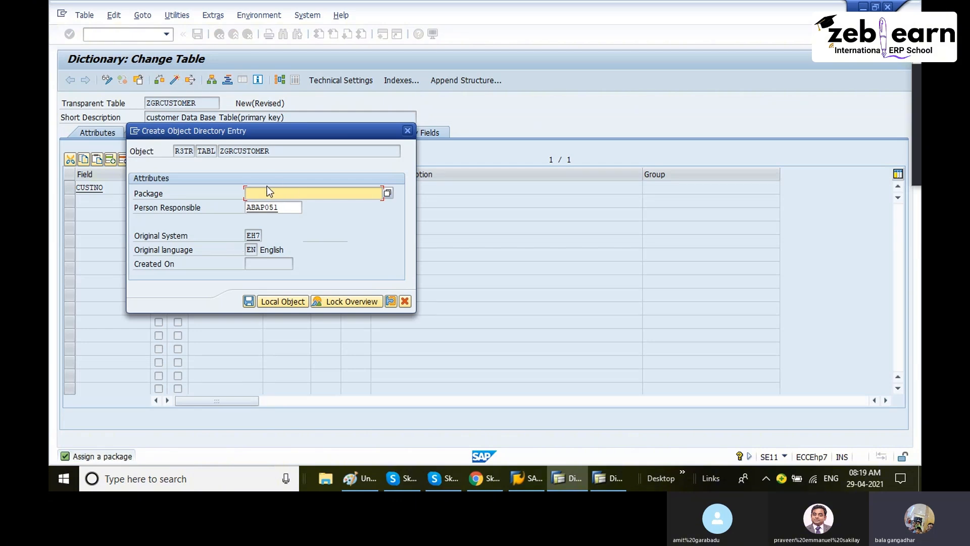
drag(269, 132, 458, 72)
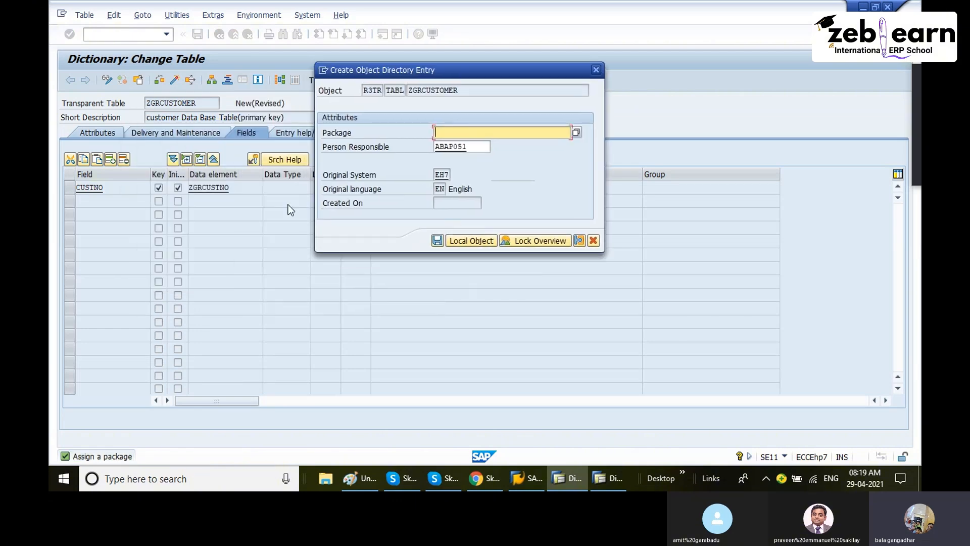
click(466, 242)
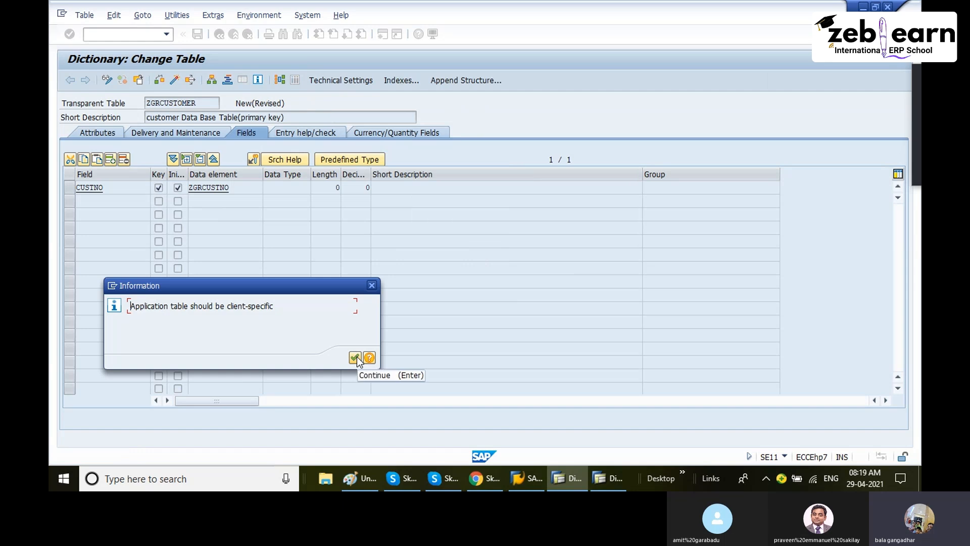
click(355, 357)
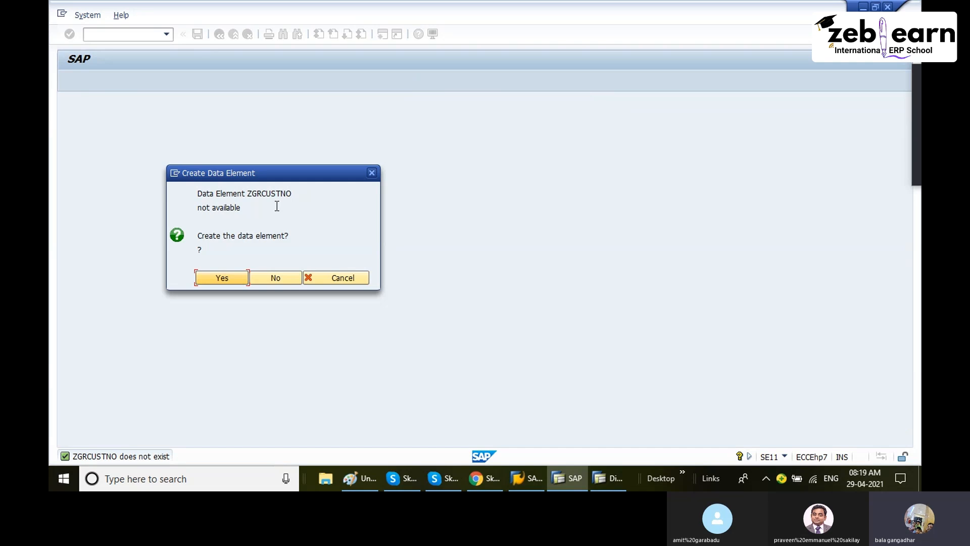
click(233, 278)
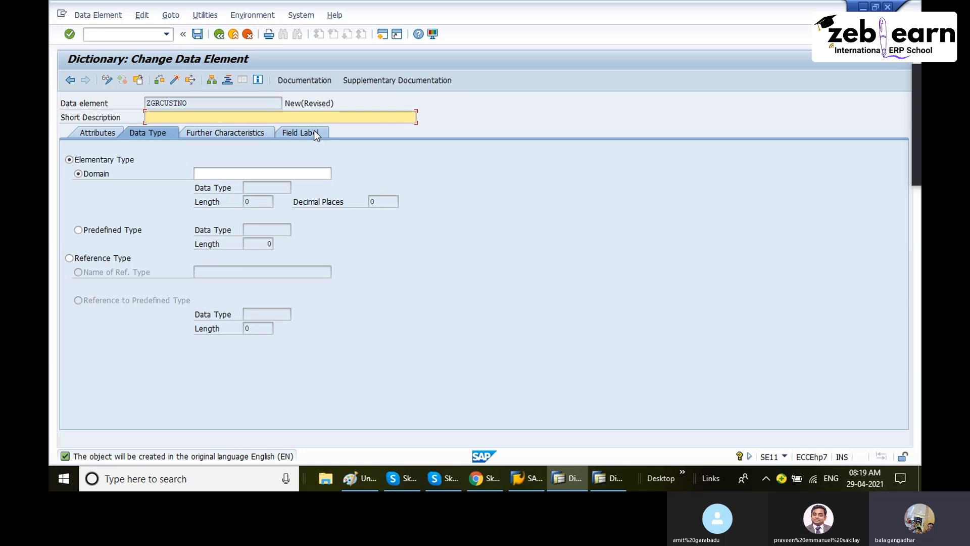
Step: Enter "customer number" as the data element's short description and copy its name ZGRCUSTNO in as the domain
text(customer number)
click(202, 174)
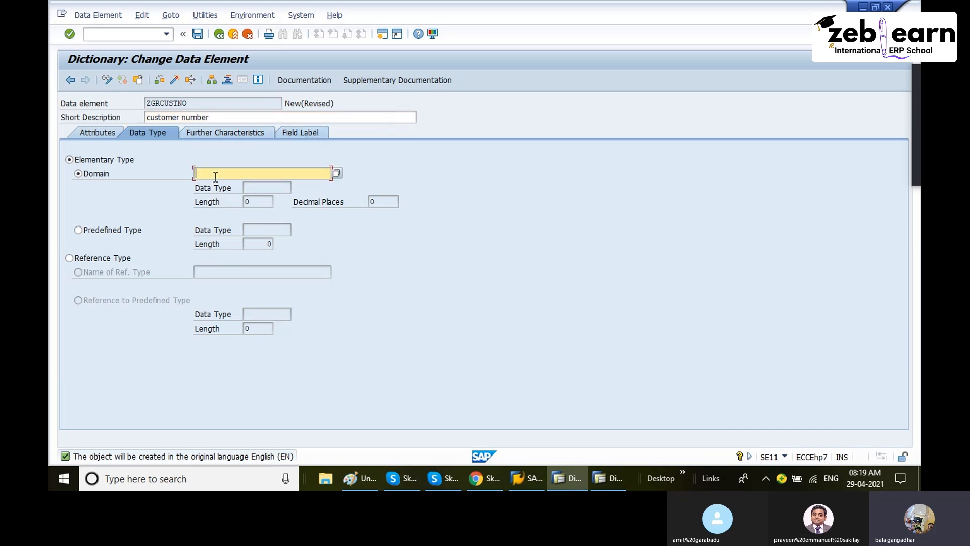
drag(194, 103, 128, 100)
key(ctrl+c)
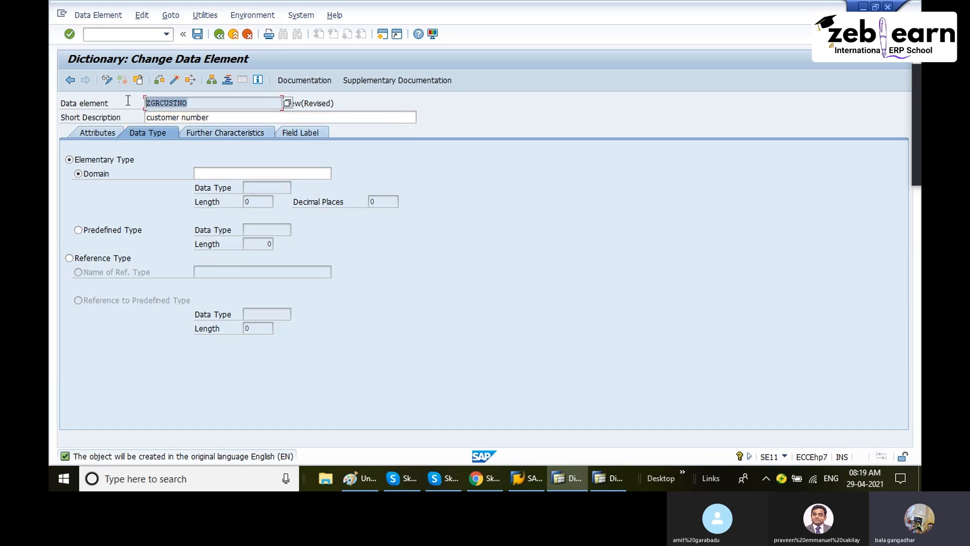
click(139, 116)
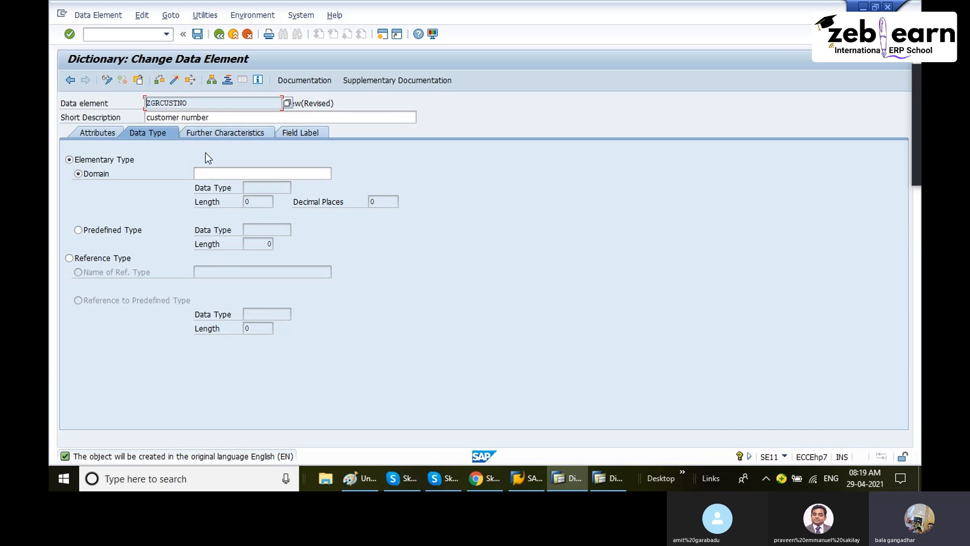
click(228, 173)
key(ctrl+v)
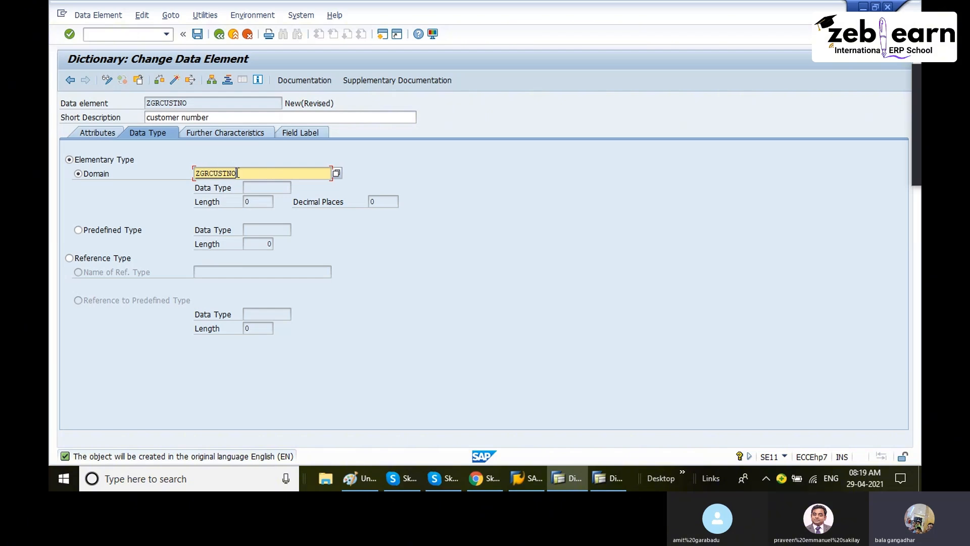
click(232, 188)
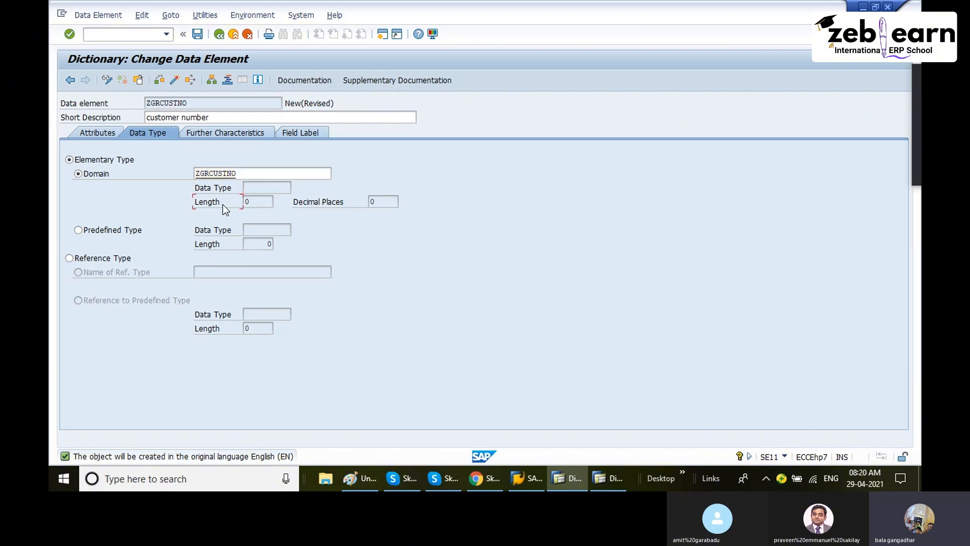
click(216, 172)
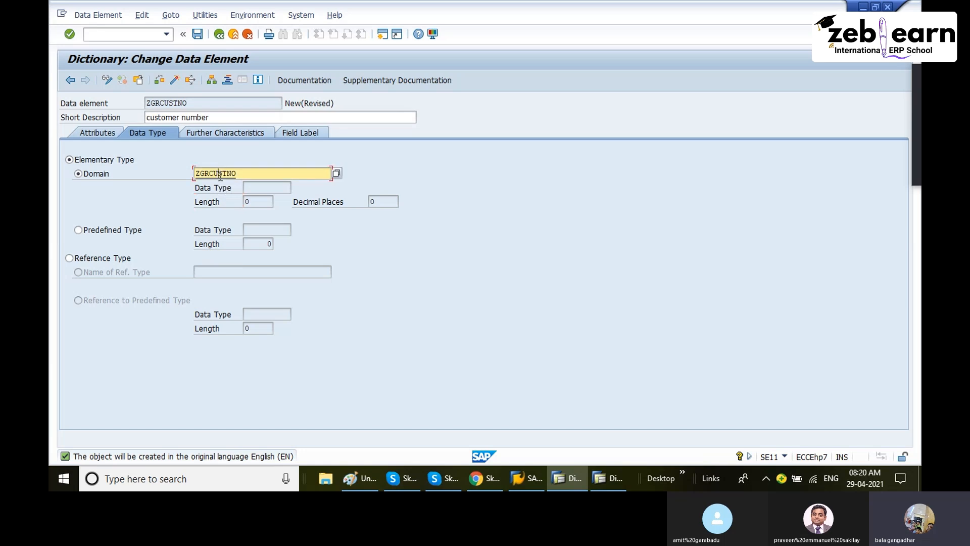
Step: Save data element ZGRCUSTNO as a local object and start creating its domain ZGRCUSTNO
key(F3)
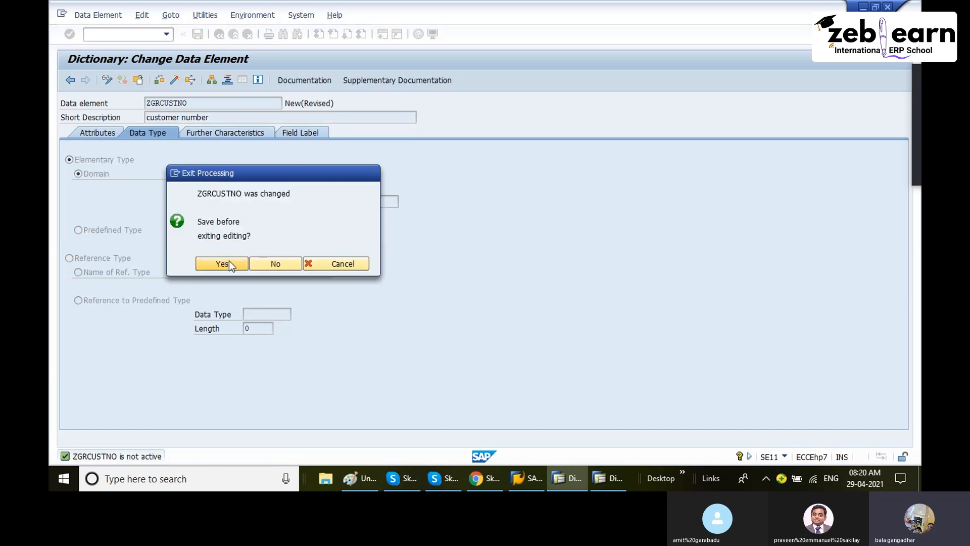
click(229, 260)
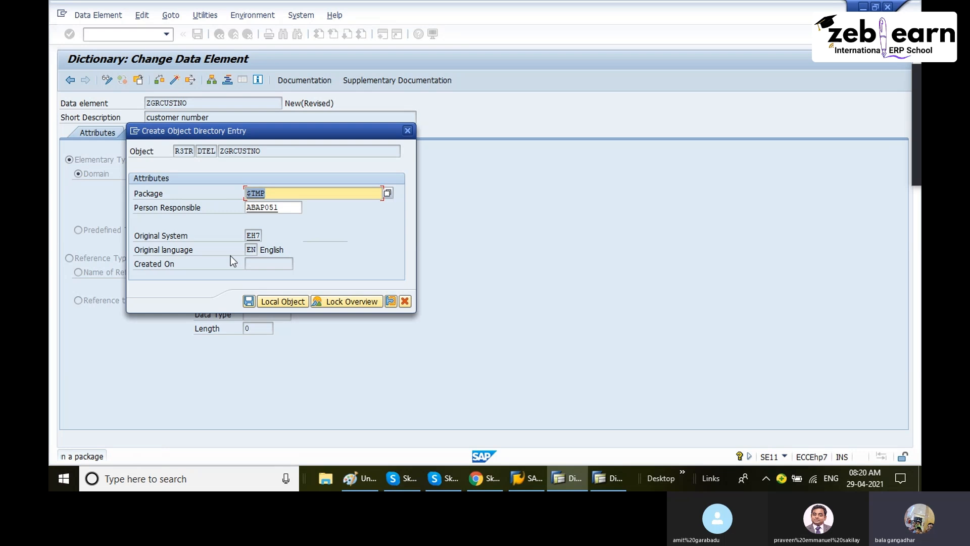
click(286, 301)
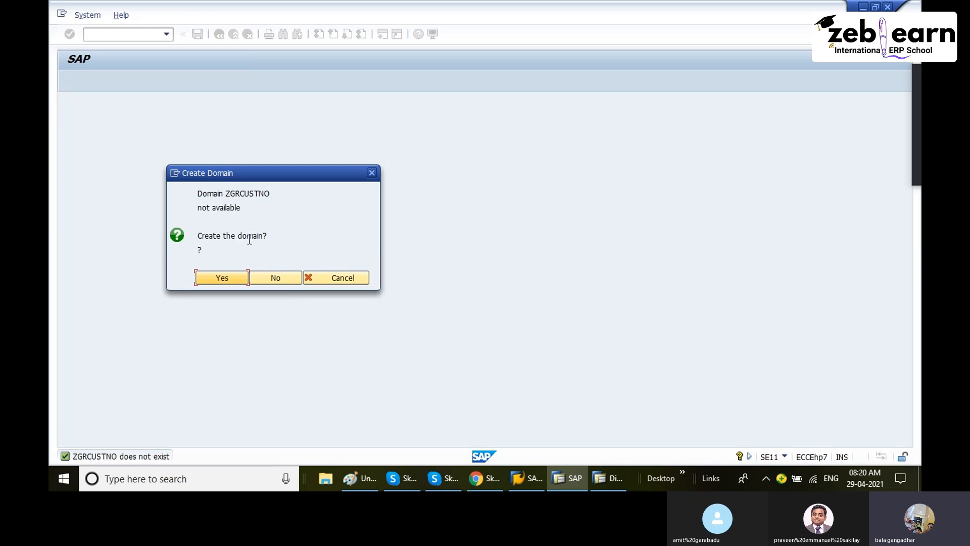
click(223, 278)
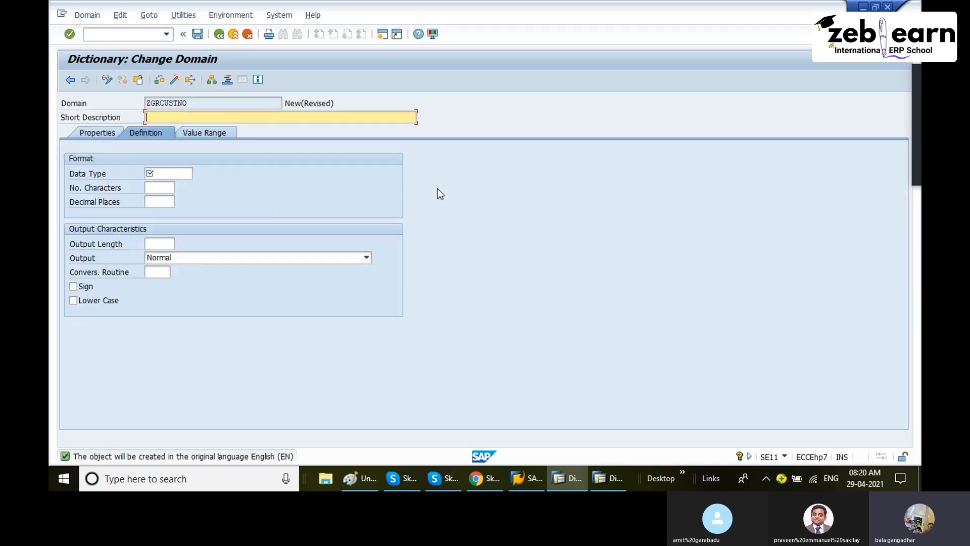
Step: Define the domain with short description "customer number", data type CHAR and 4 characters
text(customer number)
key(Tab)
text(cha)
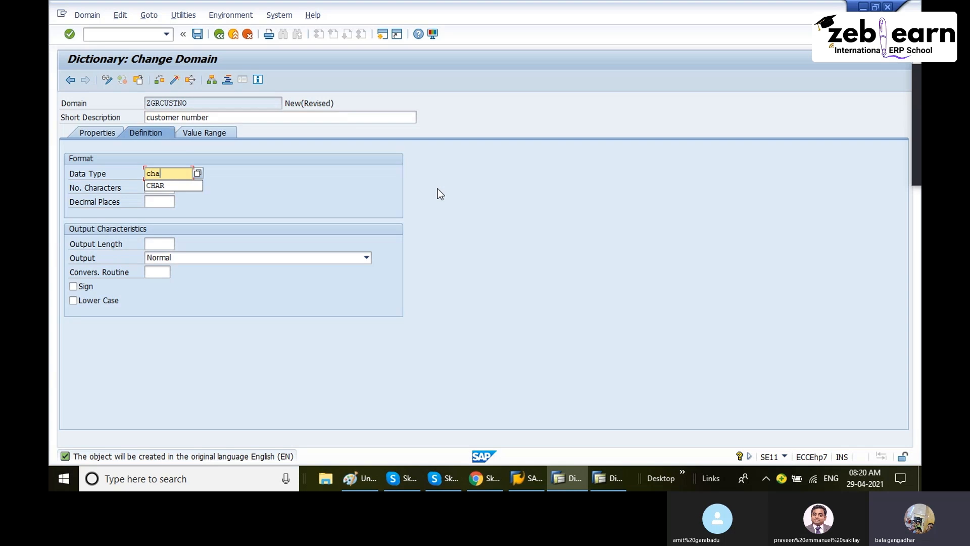
text(r)
key(Tab)
text(4)
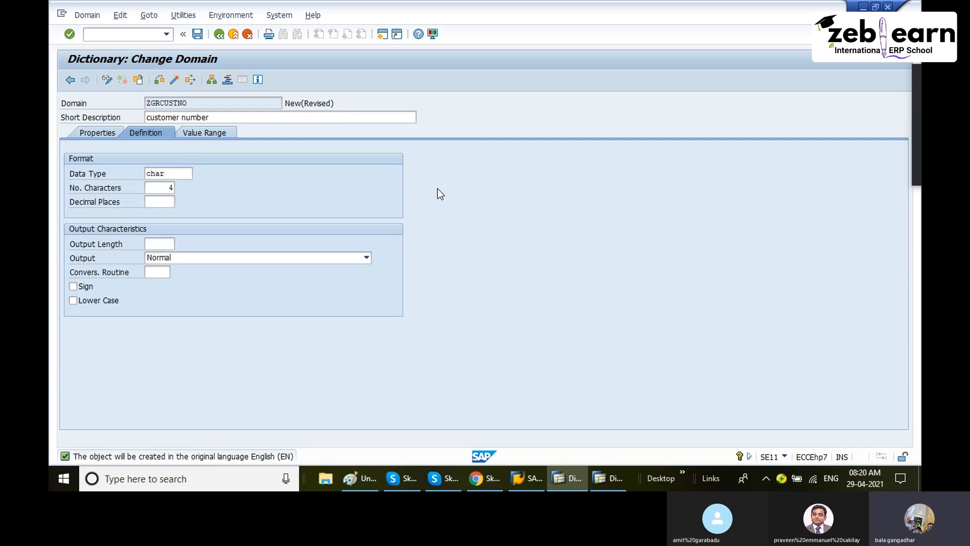
key(Return)
Step: Save domain ZGRCUSTNO as a local object and activate it
key(ctrl+s)
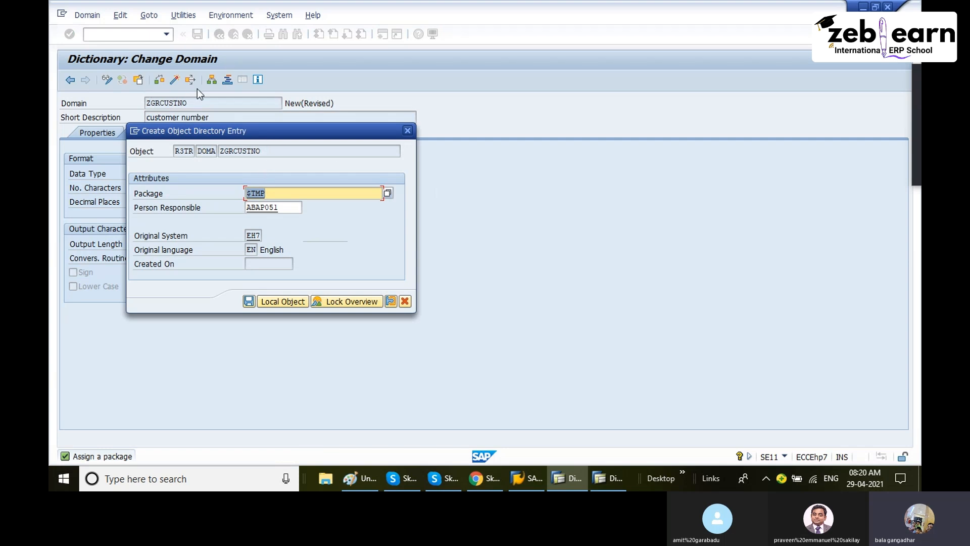
click(281, 301)
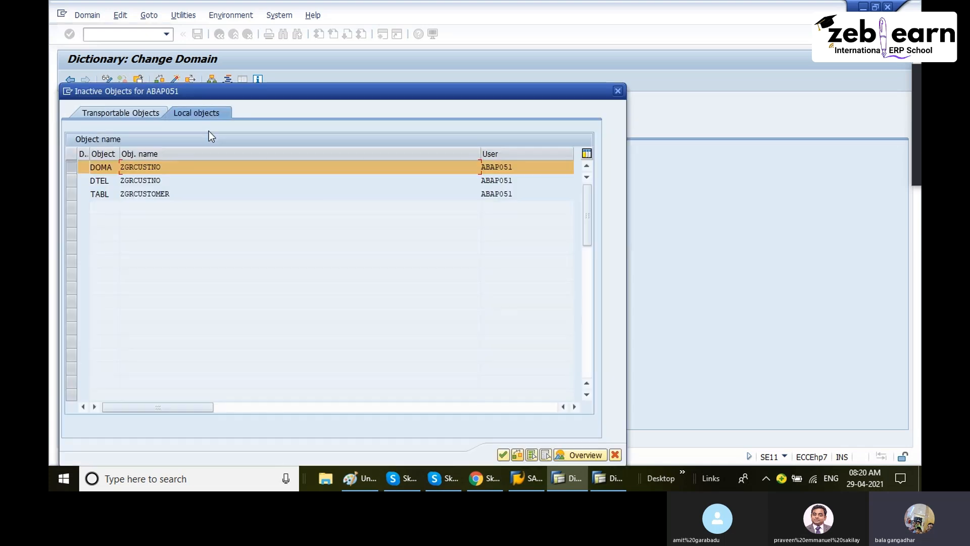
click(503, 455)
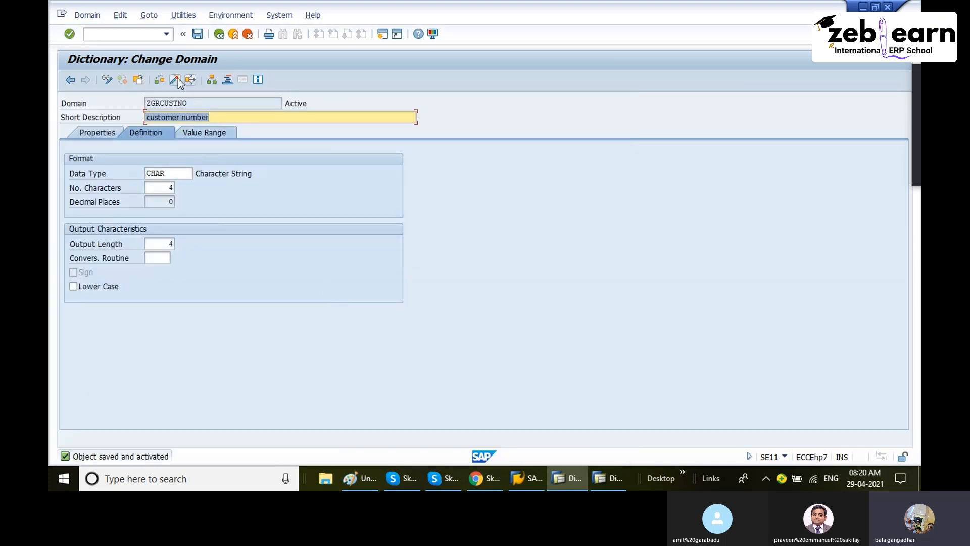
drag(318, 101, 274, 101)
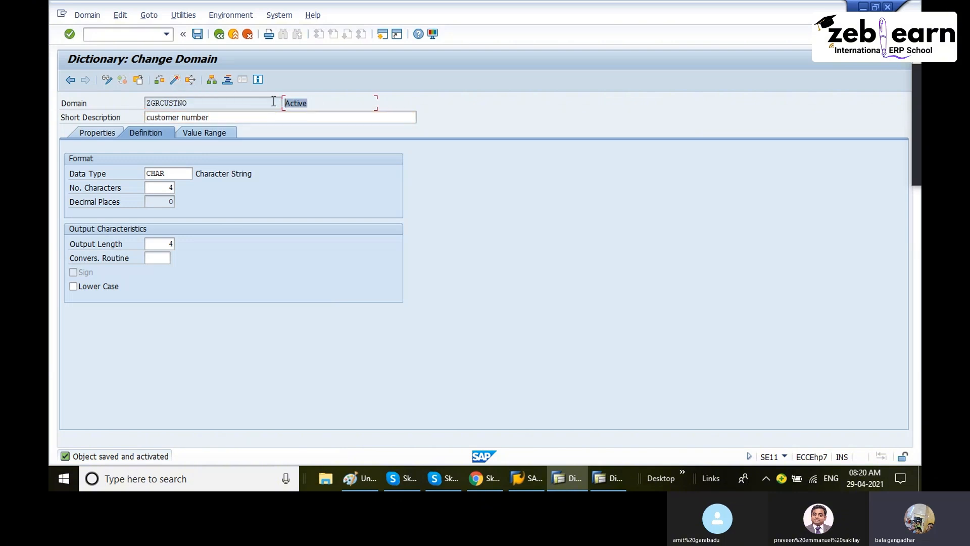
Step: Back in data element ZGRCUSTNO, set the short label to "customer n" with length 10 and the medium label to "customer number" with length 20
click(218, 38)
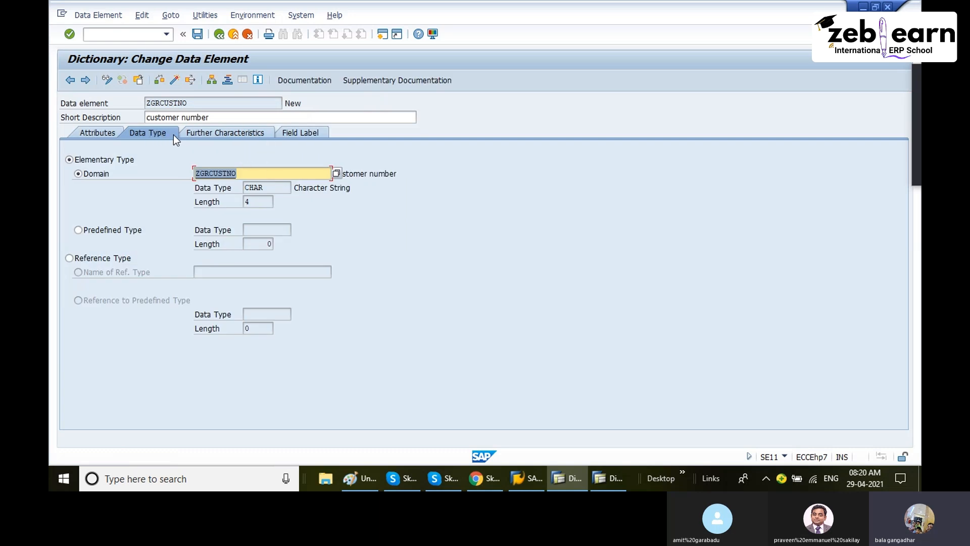
click(303, 132)
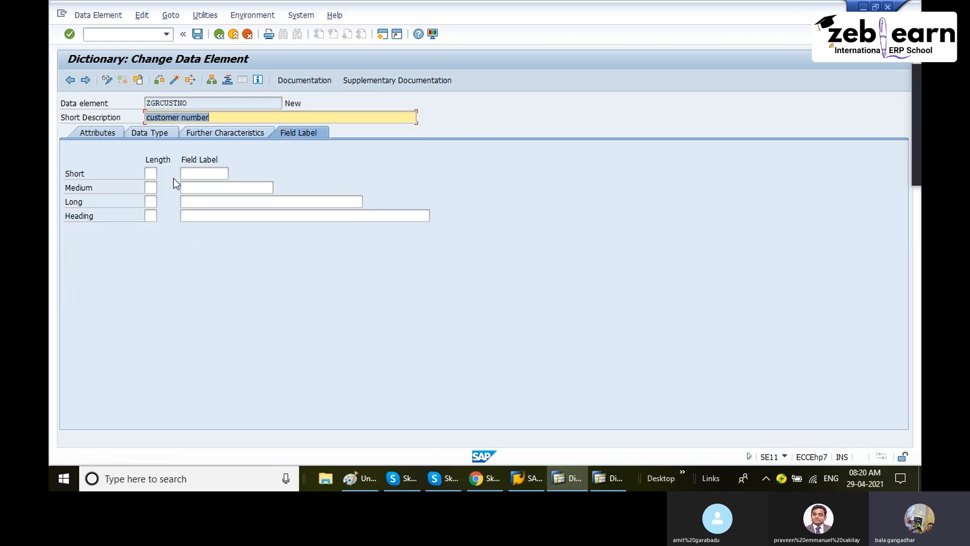
click(157, 174)
text(10)
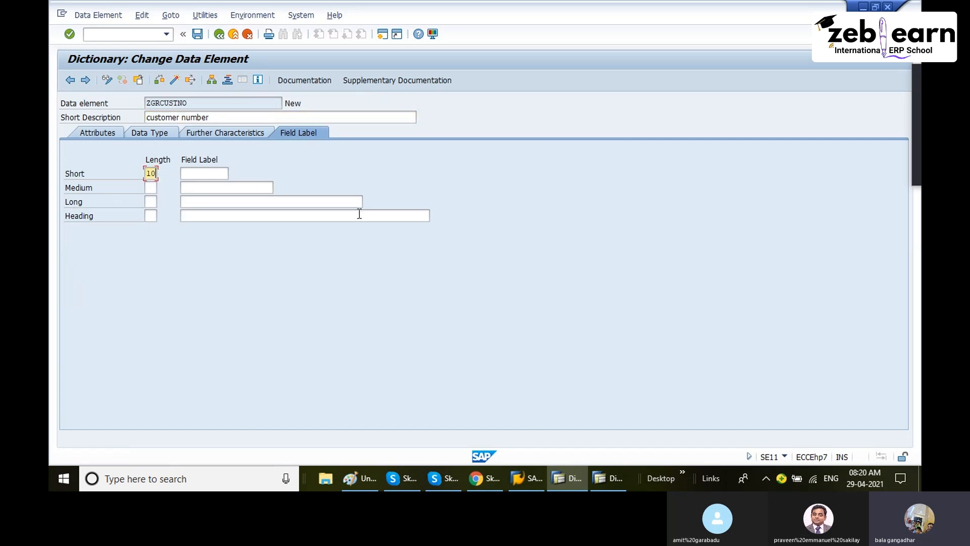
key(Tab)
text(customer n)
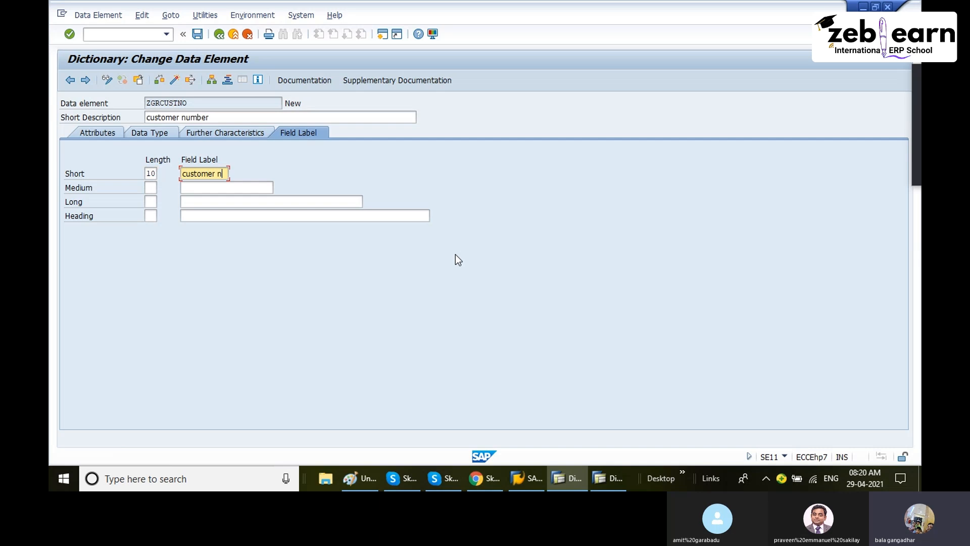
key(Tab)
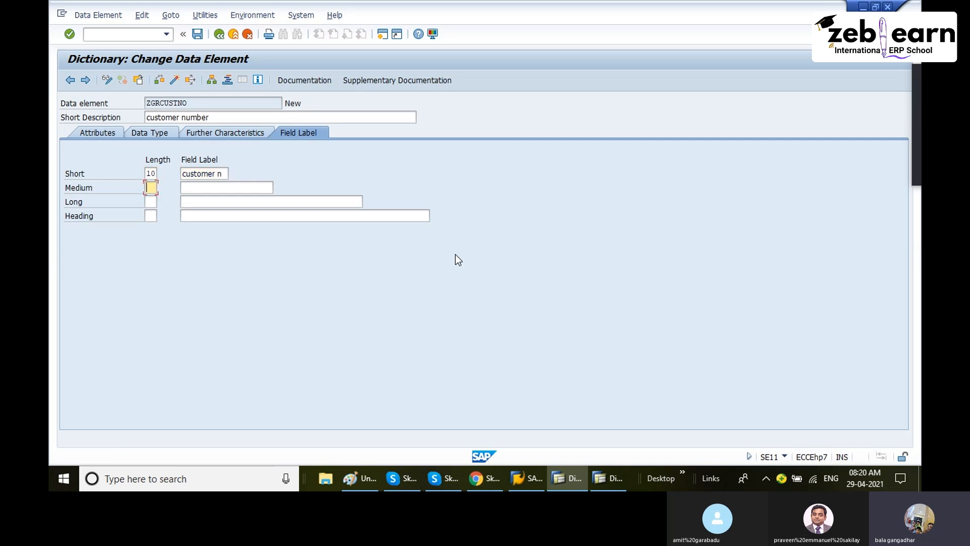
text(20)
key(Tab)
text(custo)
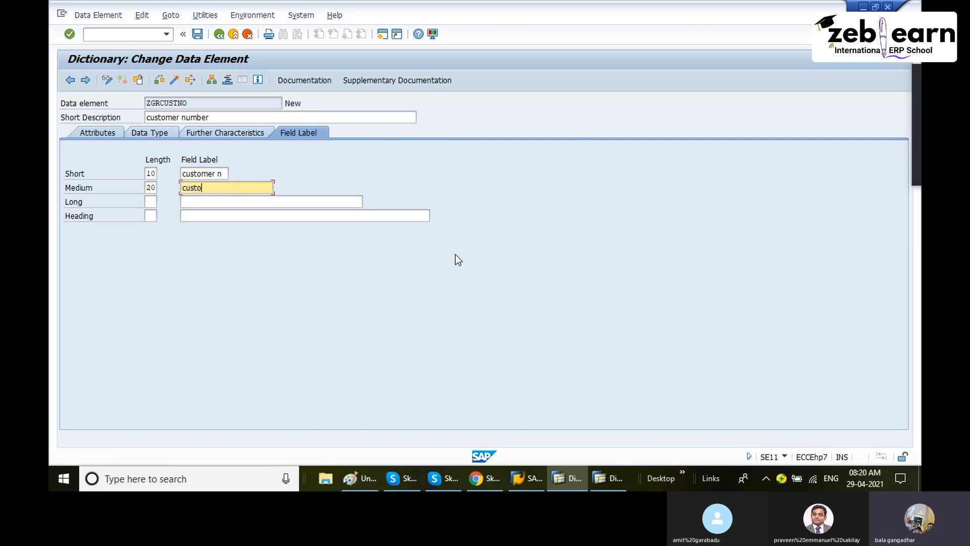
text(mer number)
Step: Set the long label to "Customer Number" with length 30 and the heading to "Customer Number" with length 40
key(Tab)
text(30)
key(Tab)
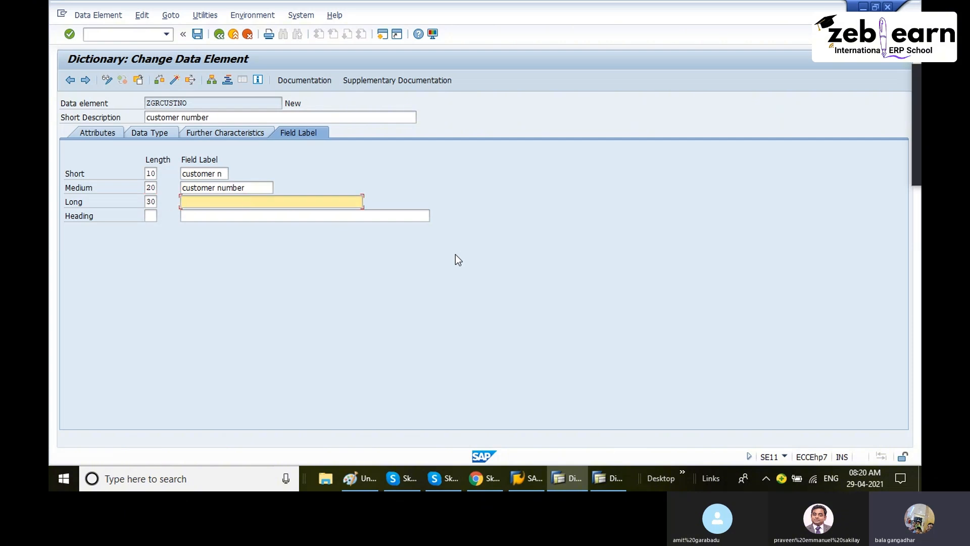
text(Custome)
text(r u)
text(Number)
key(Tab)
text(40)
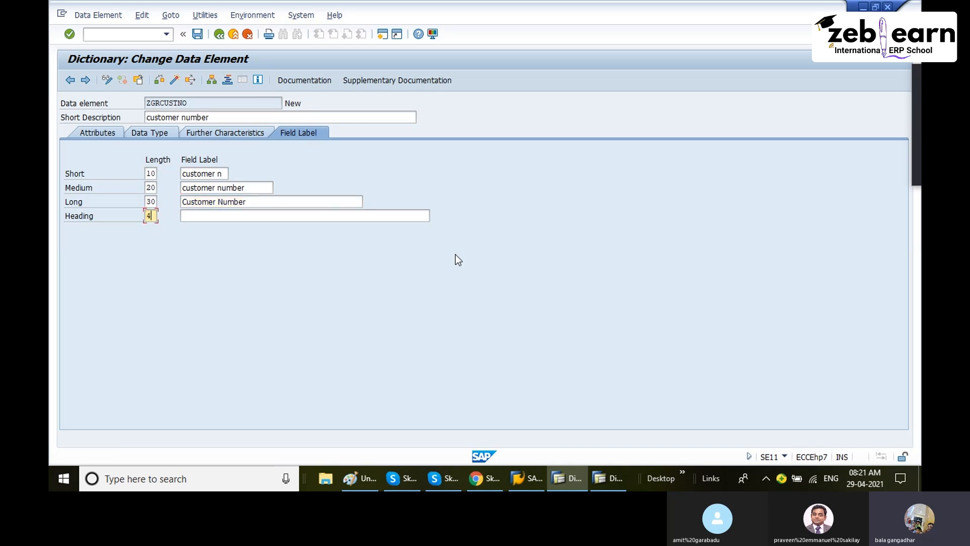
key(Tab)
text(Custo)
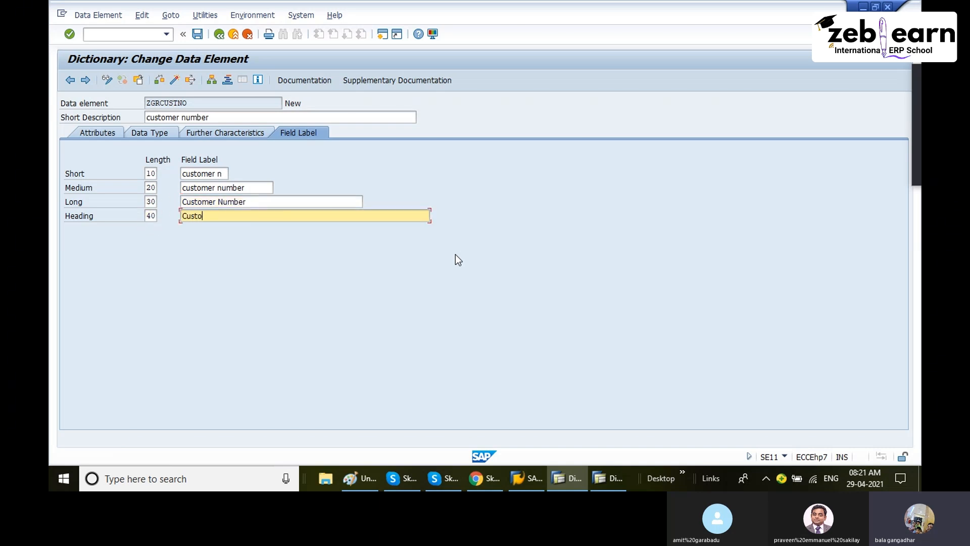
text(mer Number)
Step: Save and activate data element ZGRCUSTNO
click(198, 34)
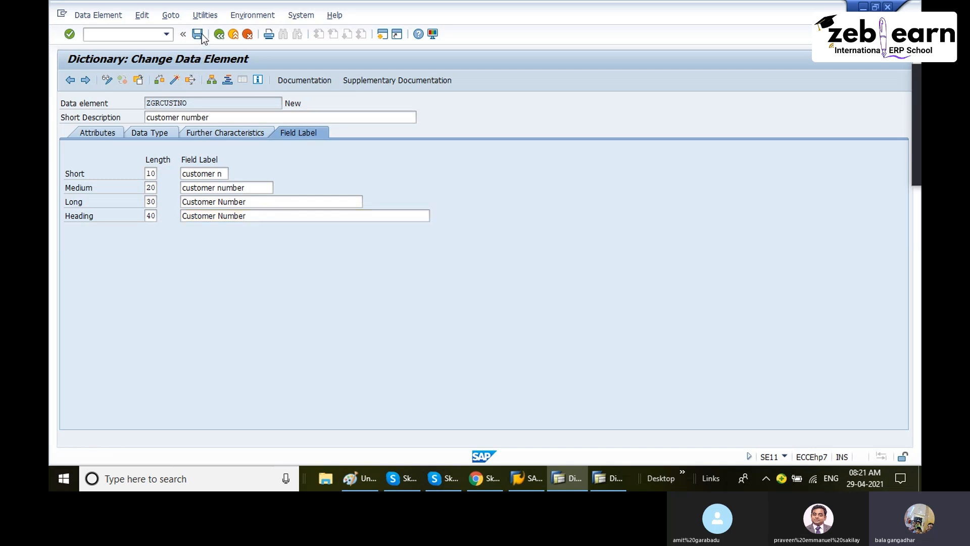
click(160, 81)
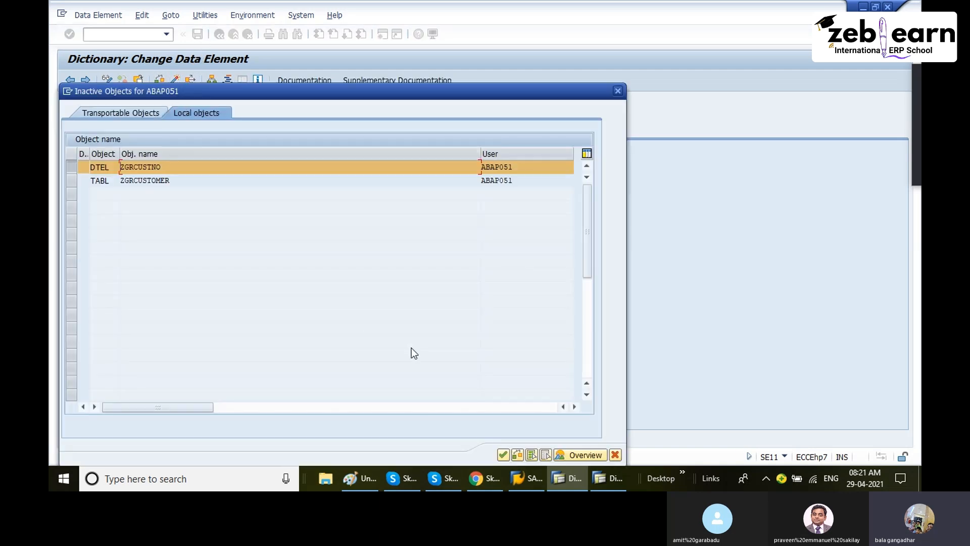
click(508, 455)
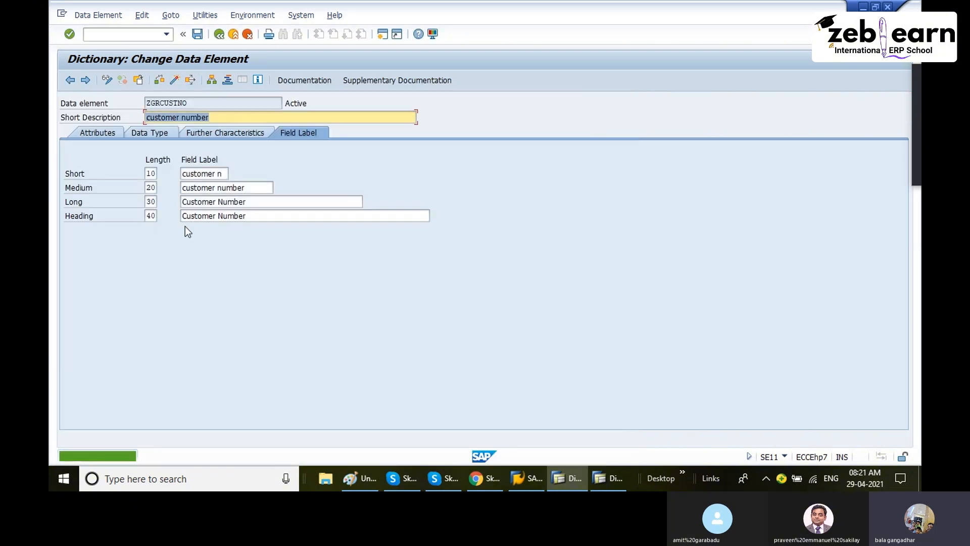
click(326, 100)
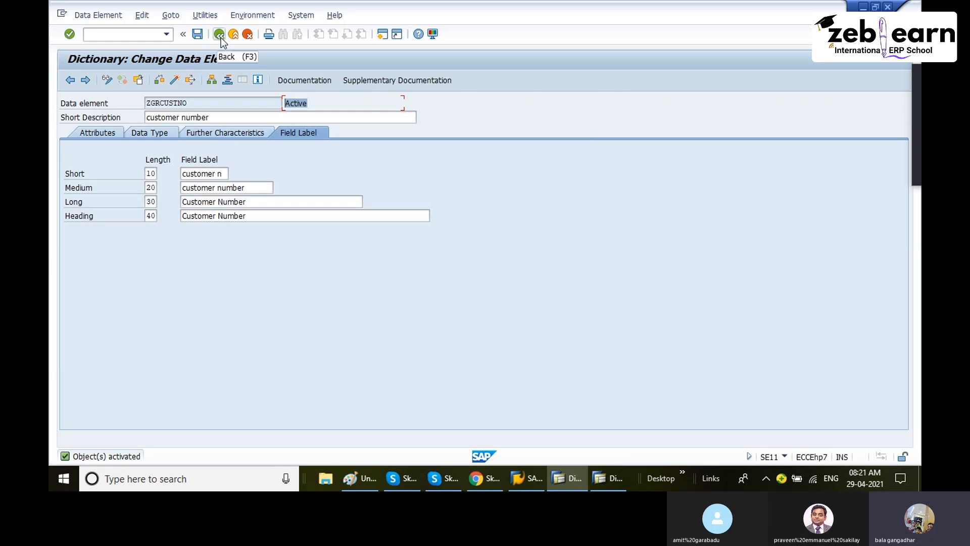
Step: Check the data element's domain assignment and return to the field list of table ZGRCUSTOMER
click(156, 132)
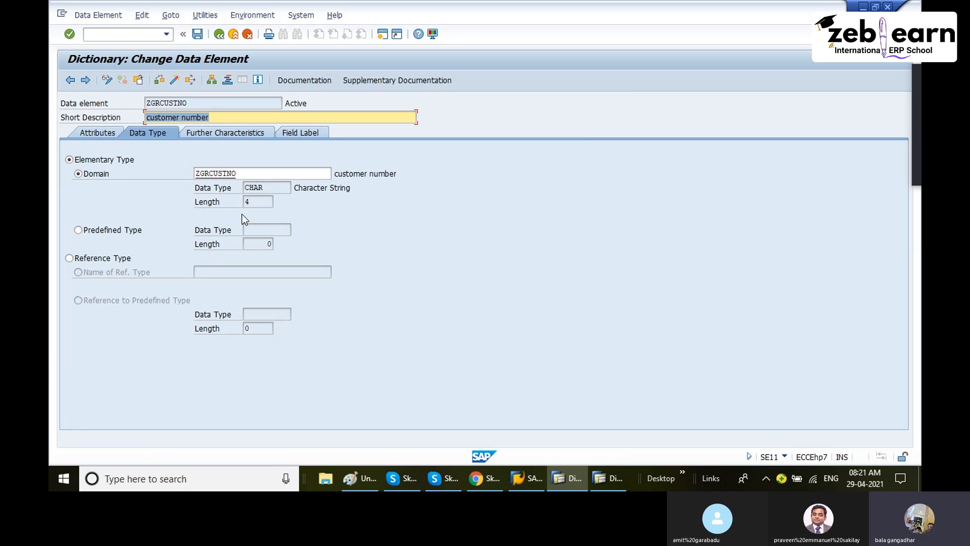
double_click(218, 172)
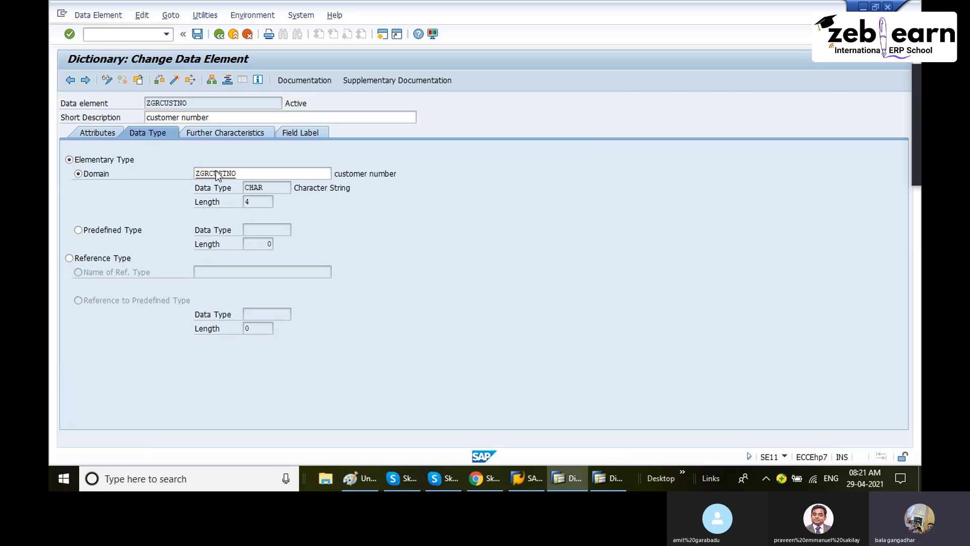
click(223, 35)
click(223, 36)
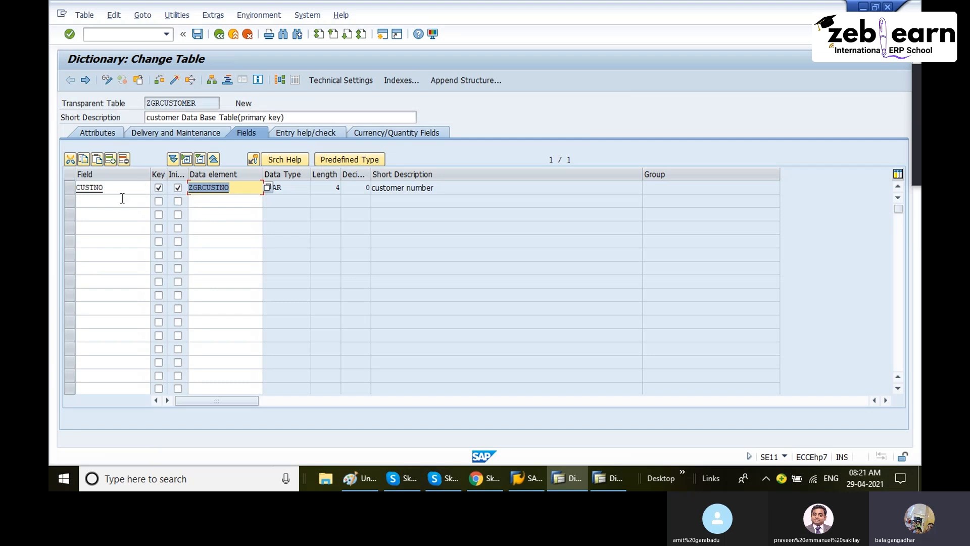
Step: Add a non-key field named custname below CUSTNO
click(103, 200)
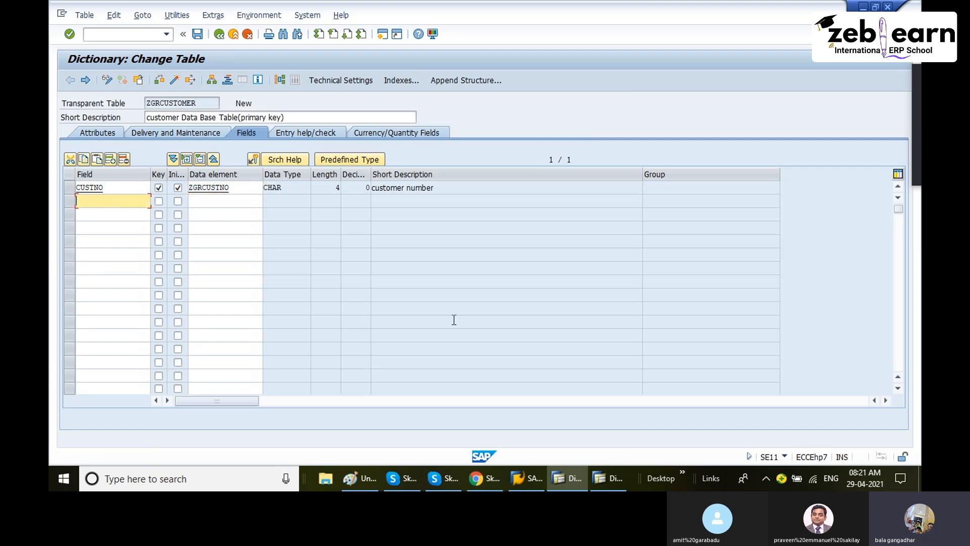
text(custname)
key(Tab)
key(Tab)
key(Tab)
text(z)
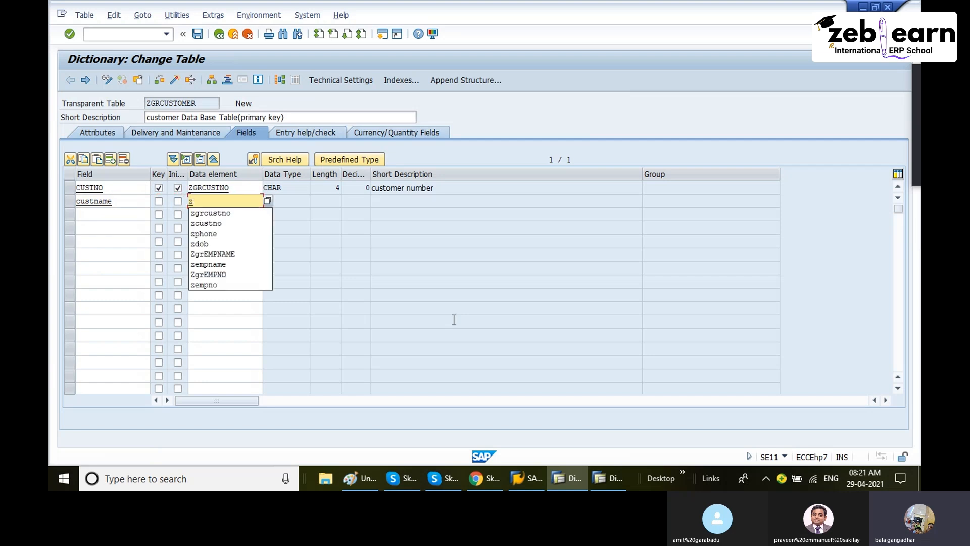
text(grcus)
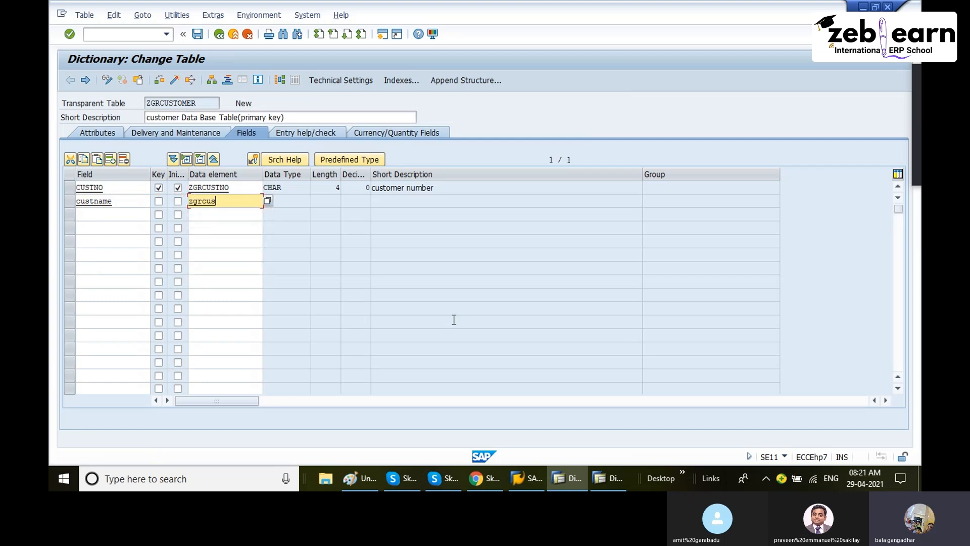
text(t)
key(BackSpace)
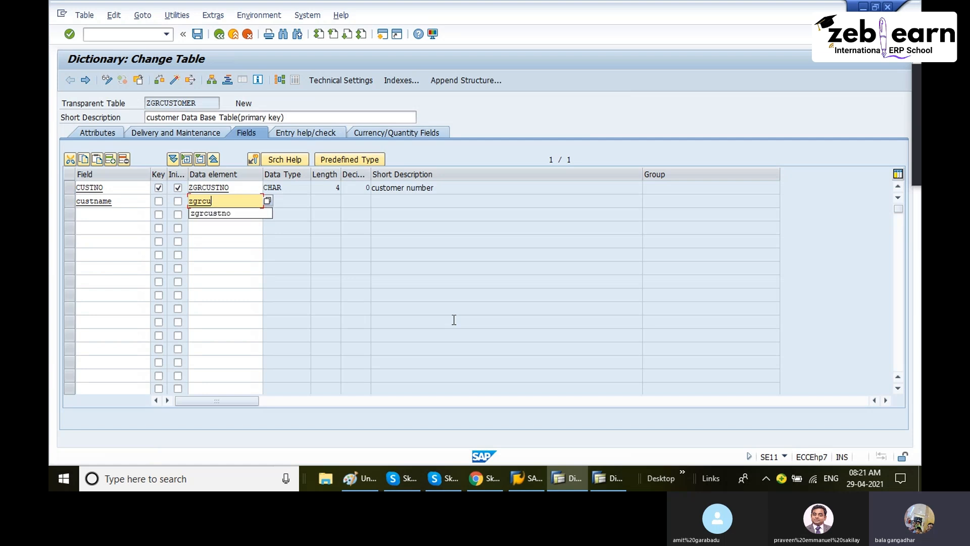
key(BackSpace)
key(BackSpace)
key(BackSpace)
key(BackSpace)
key(BackSpace)
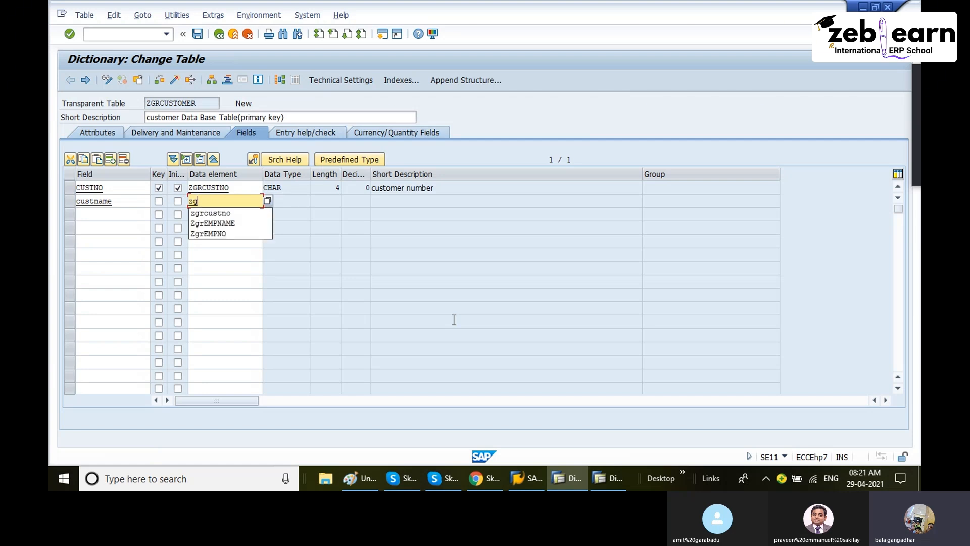
Step: Assign the standard data element NAME1 to the custname field
text(name1)
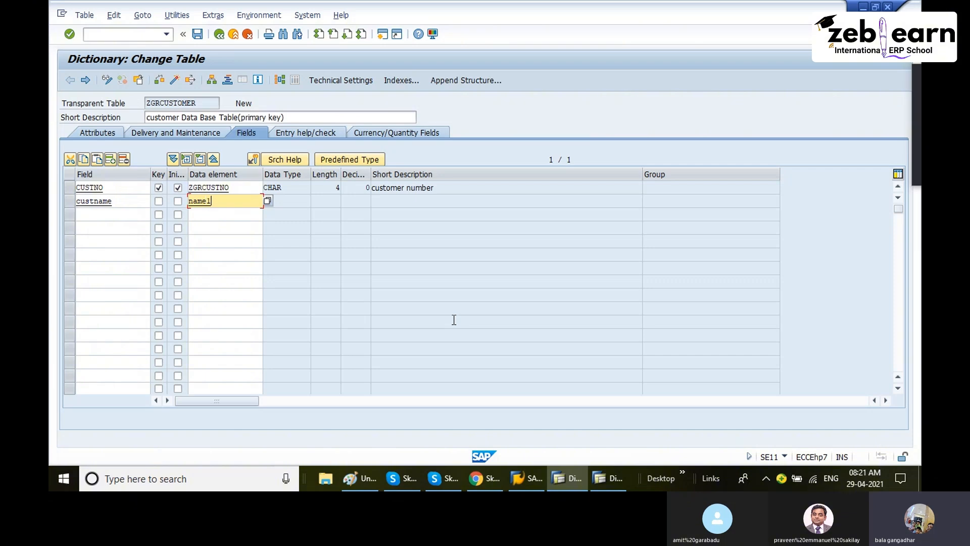
key(Return)
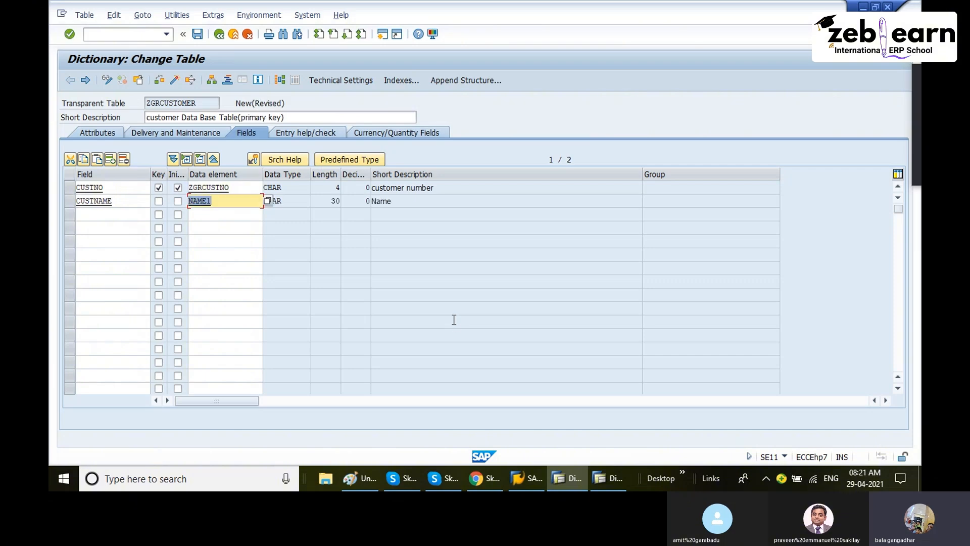
Step: Add a non-key field named city with data element ort01 below CUSTNAME
click(125, 218)
text(cit)
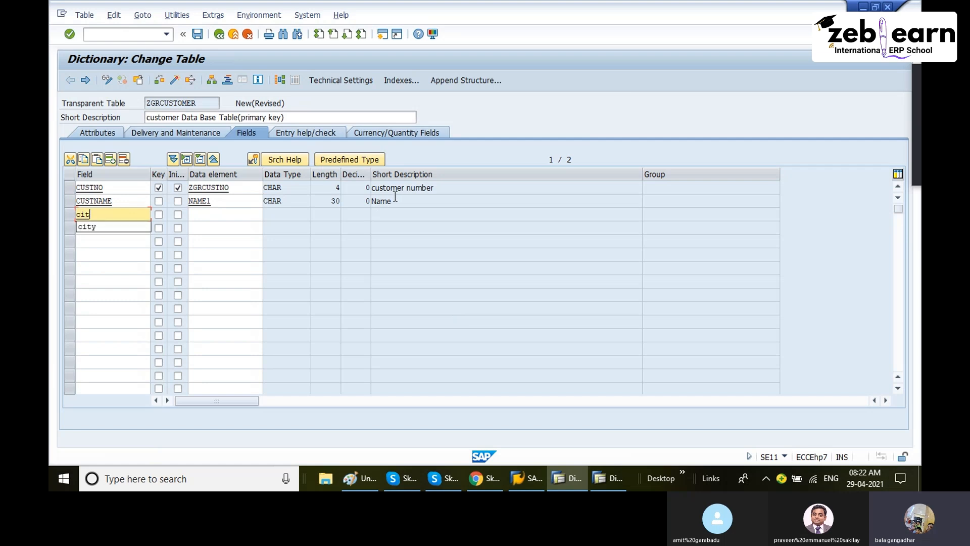
text(y)
key(Tab)
text(ort01)
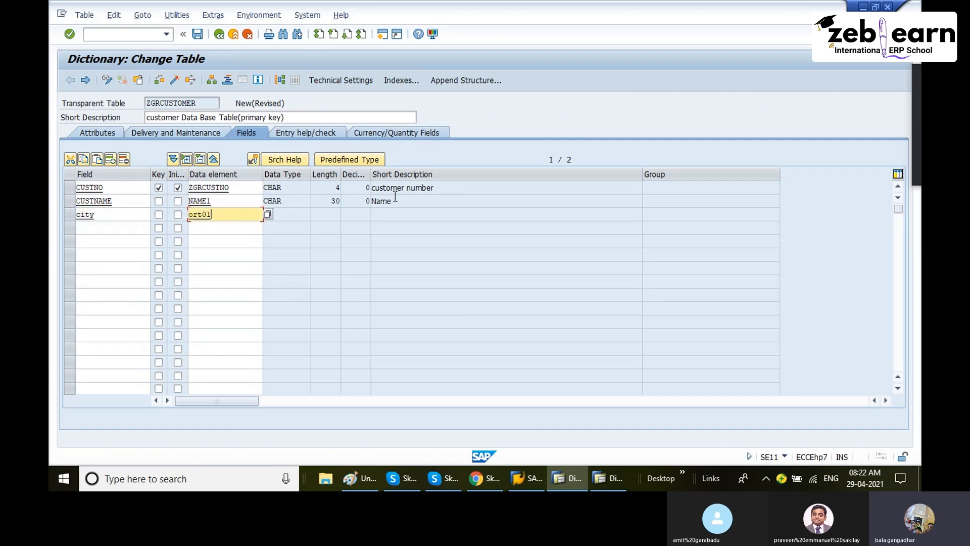
Step: Confirm the CITY field and add a non-key field named country with data element land1 below it
key(Return)
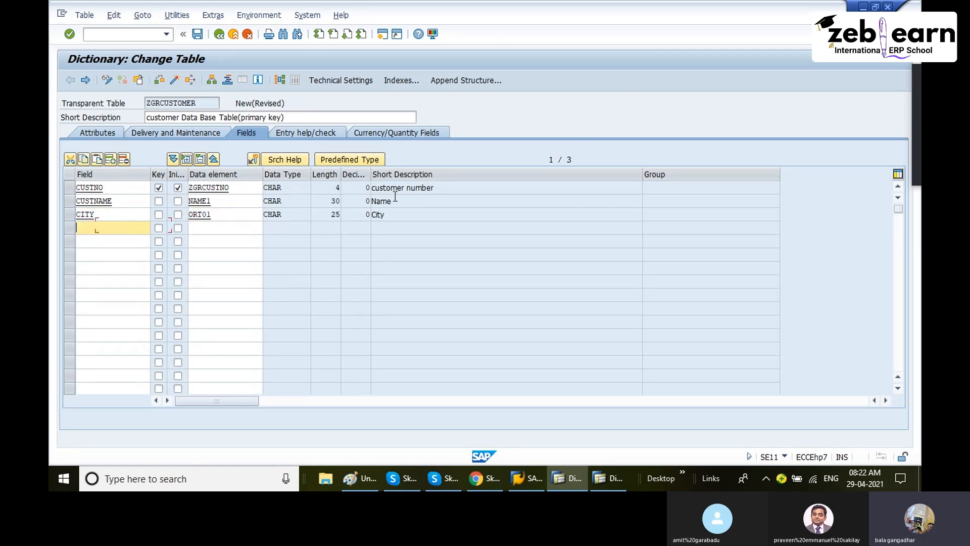
text(country)
key(Tab)
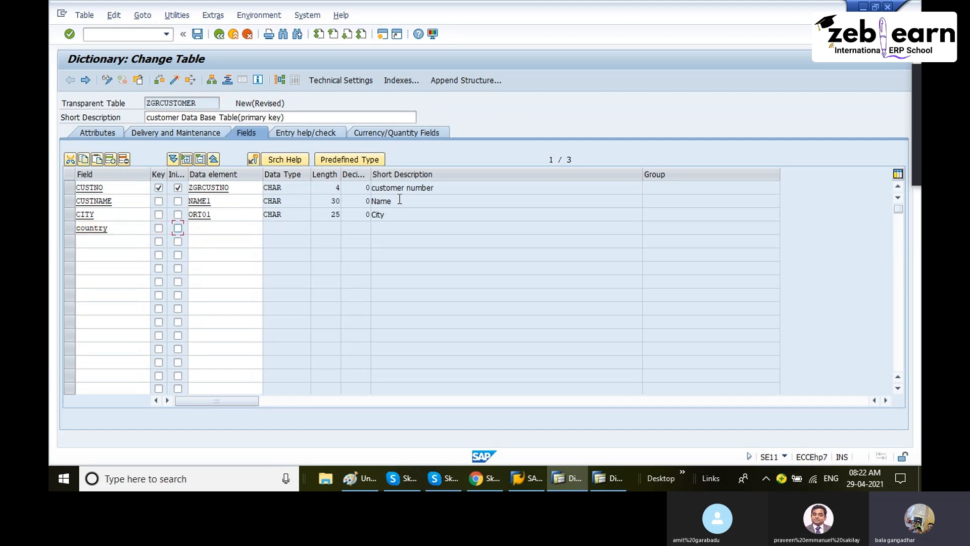
key(Tab)
text(land1)
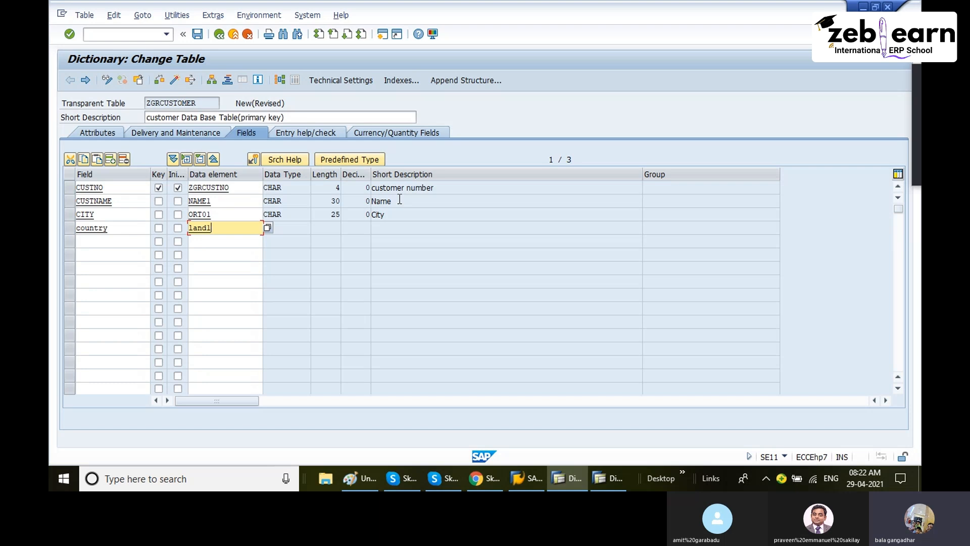
key(Return)
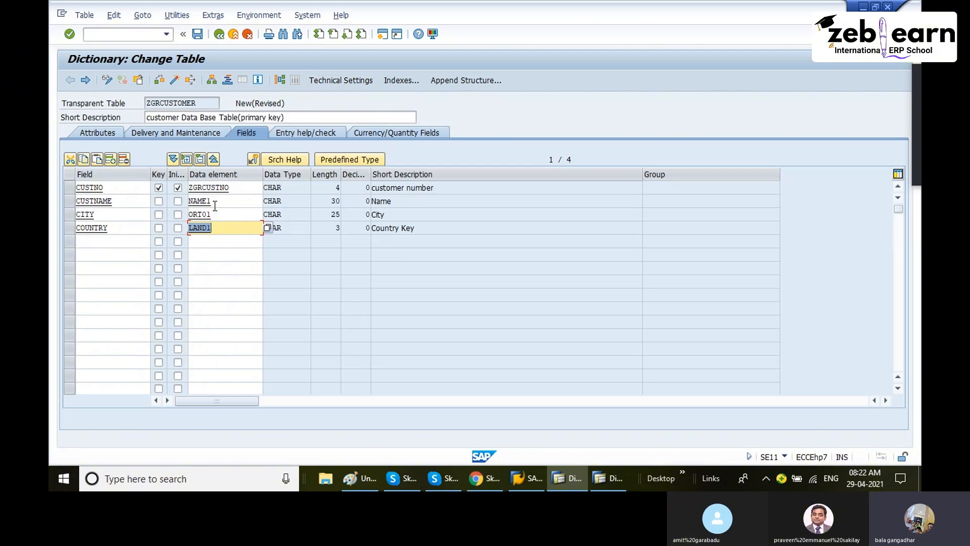
drag(231, 190, 176, 182)
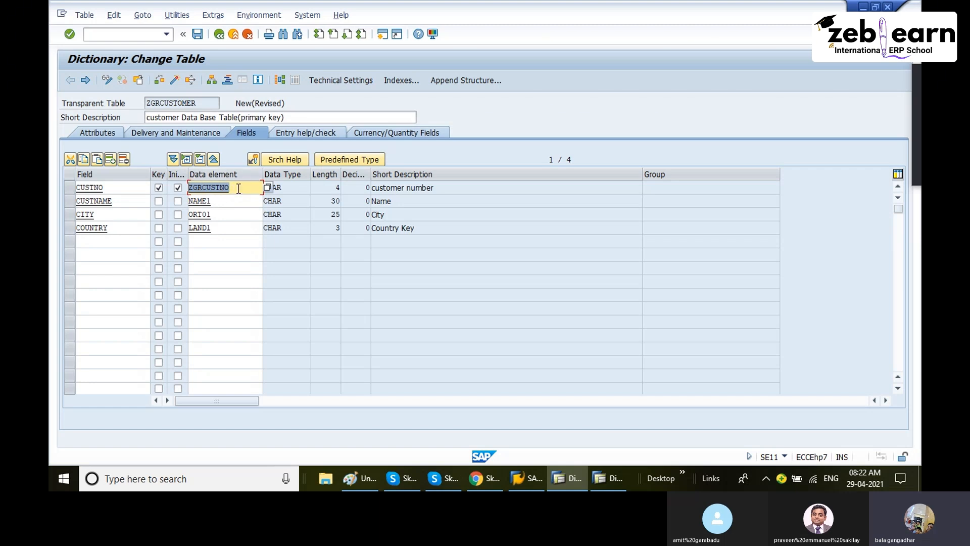
drag(240, 190, 190, 195)
click(234, 191)
double_click(100, 189)
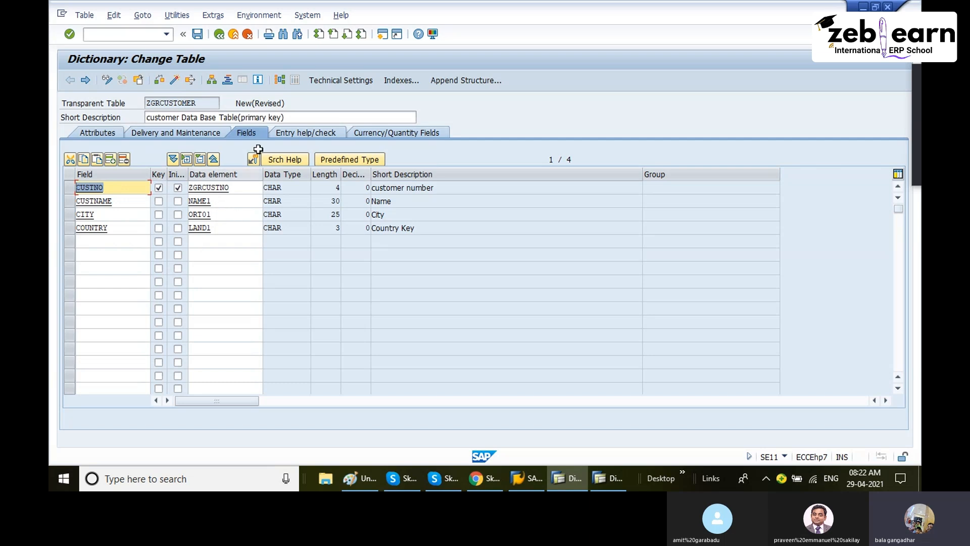
Step: Save table ZGRCUSTOMER and choose data class APPL0 for master data in its technical settings
click(338, 81)
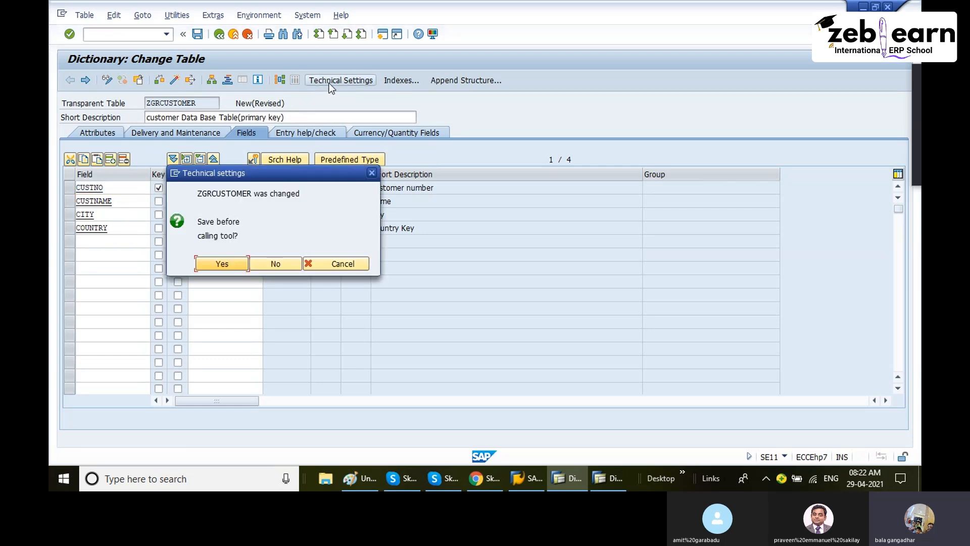
click(229, 262)
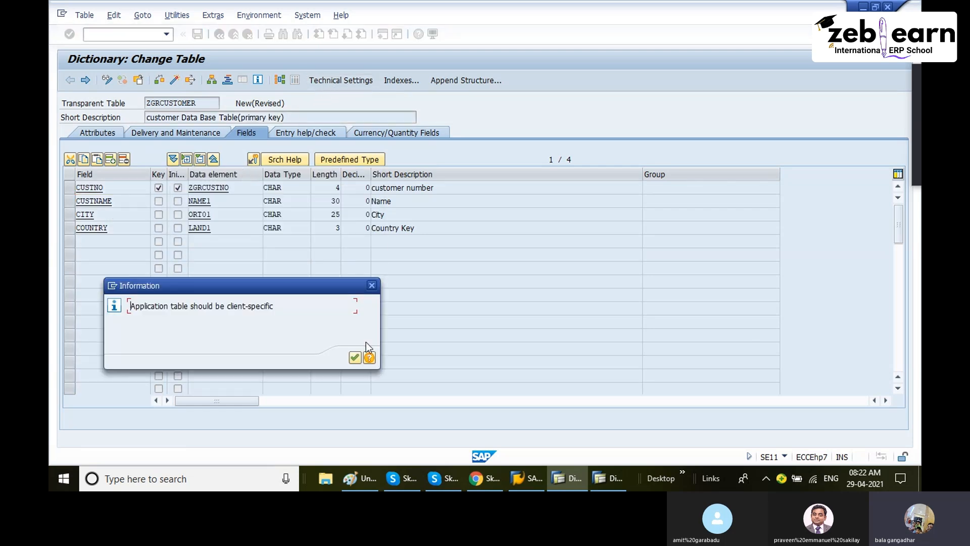
click(360, 356)
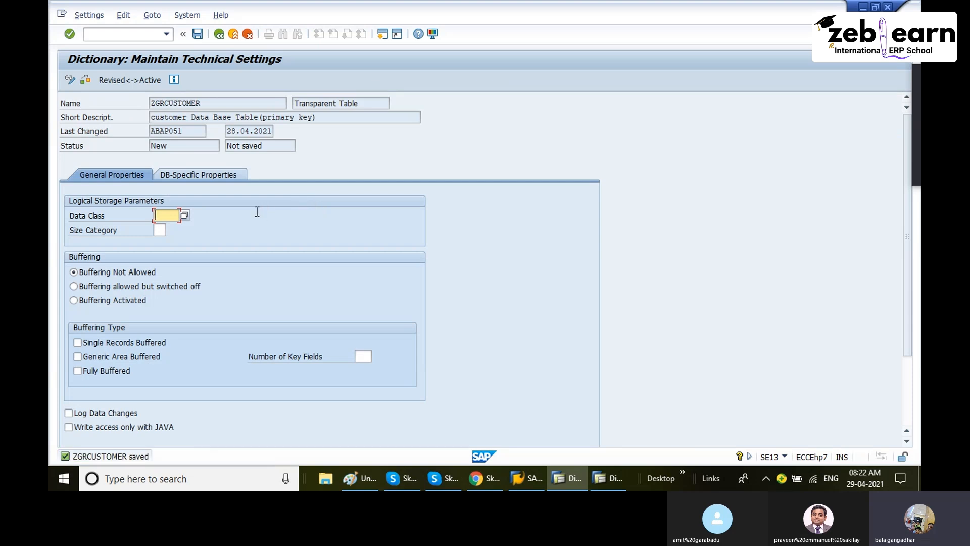
click(184, 216)
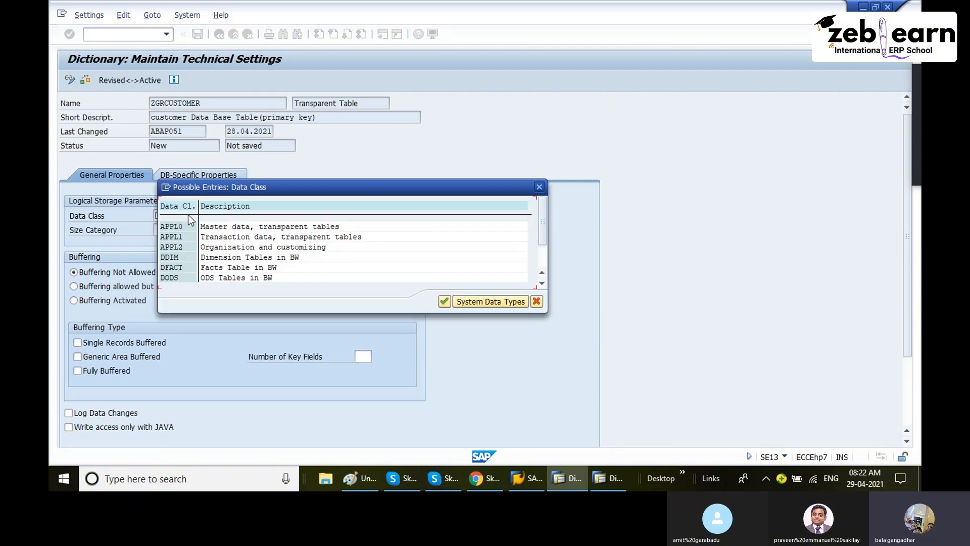
click(220, 229)
click(244, 237)
double_click(171, 227)
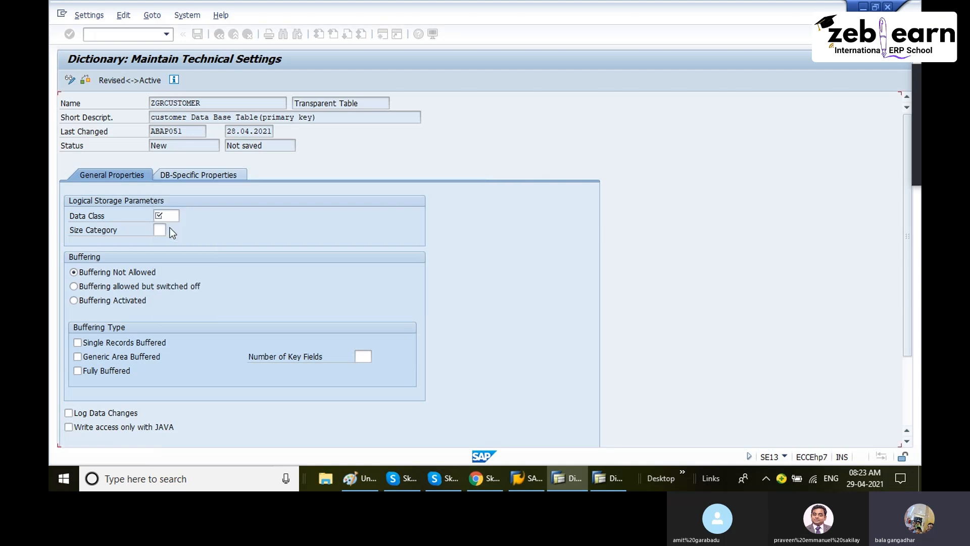
Step: Set the size category to 0, save the technical settings and return to the table's field list
click(171, 229)
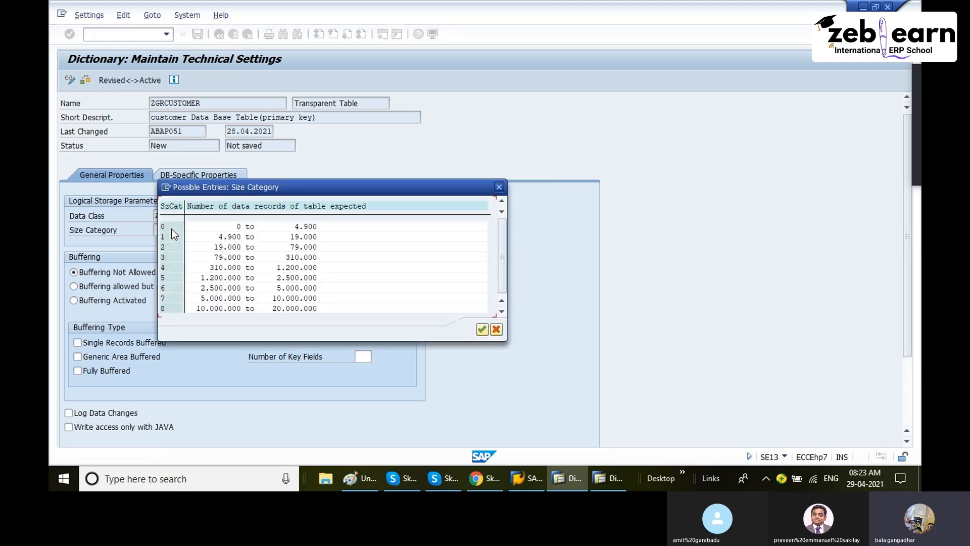
click(296, 227)
double_click(170, 229)
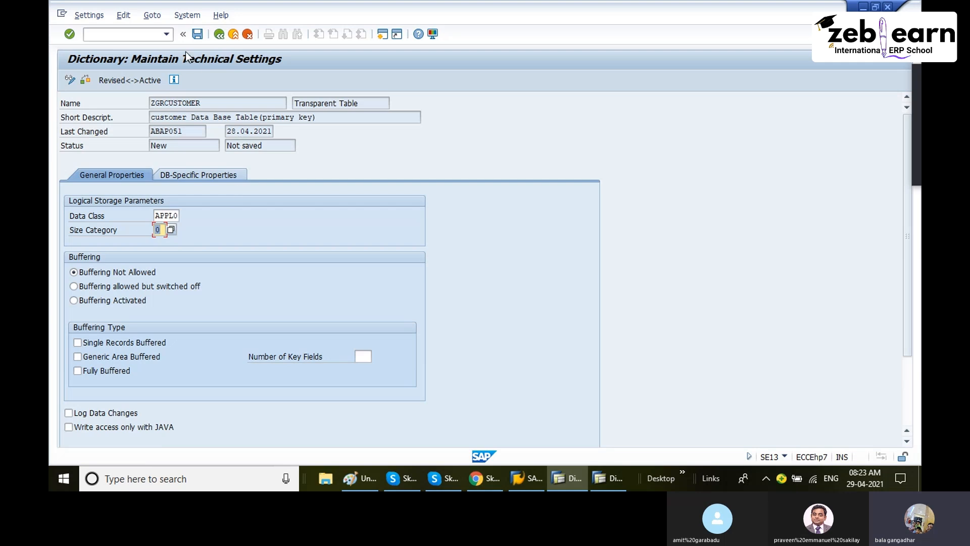
click(197, 35)
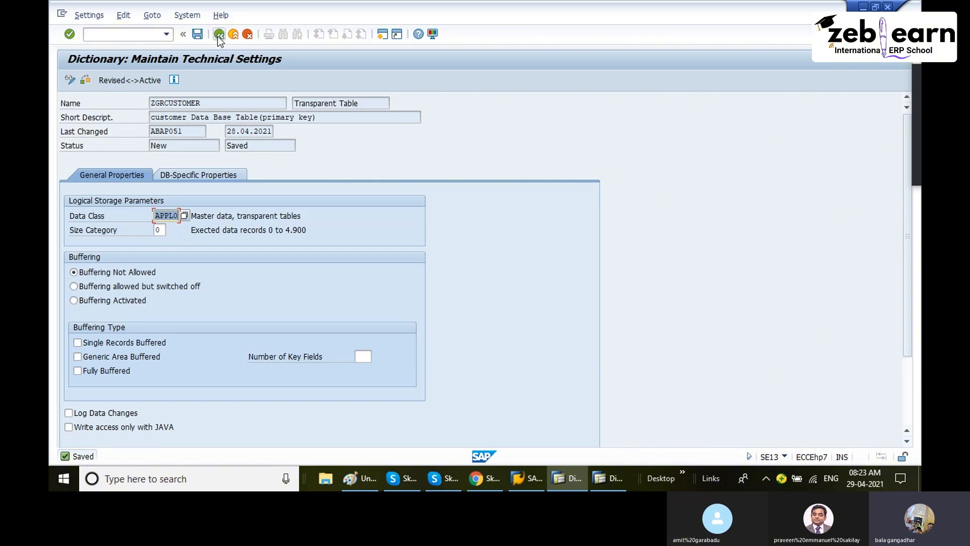
click(219, 35)
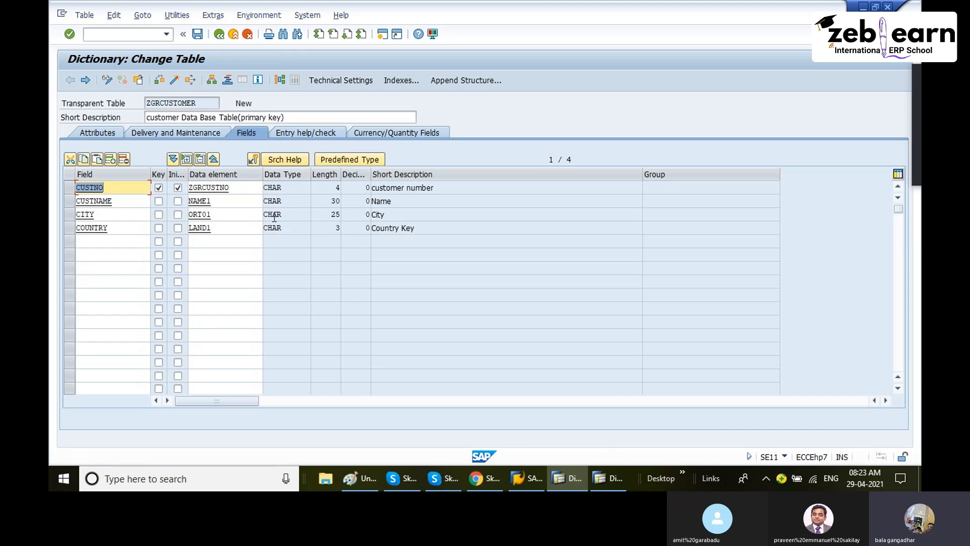
Step: Run the consistency check on table ZGRCUSTOMER, review its log and return to the field list
click(159, 81)
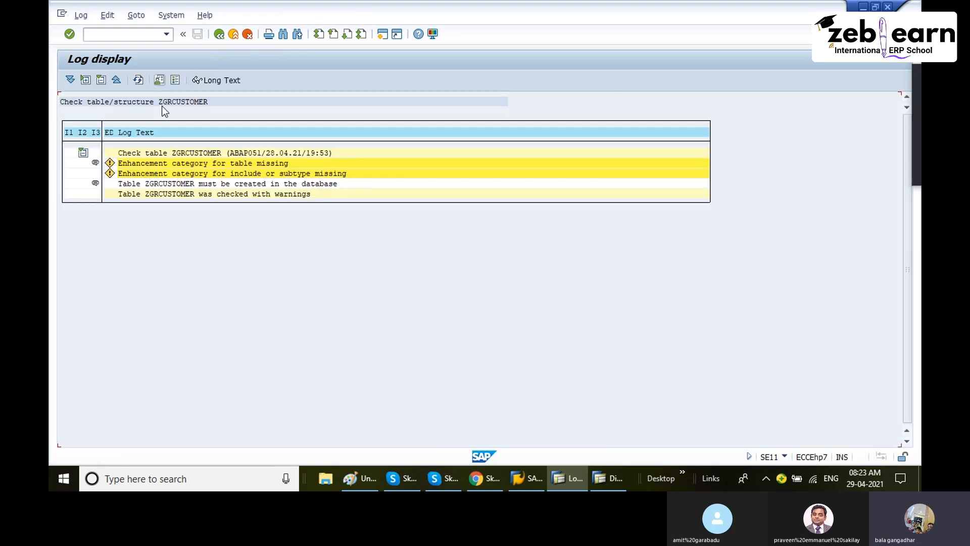
click(217, 35)
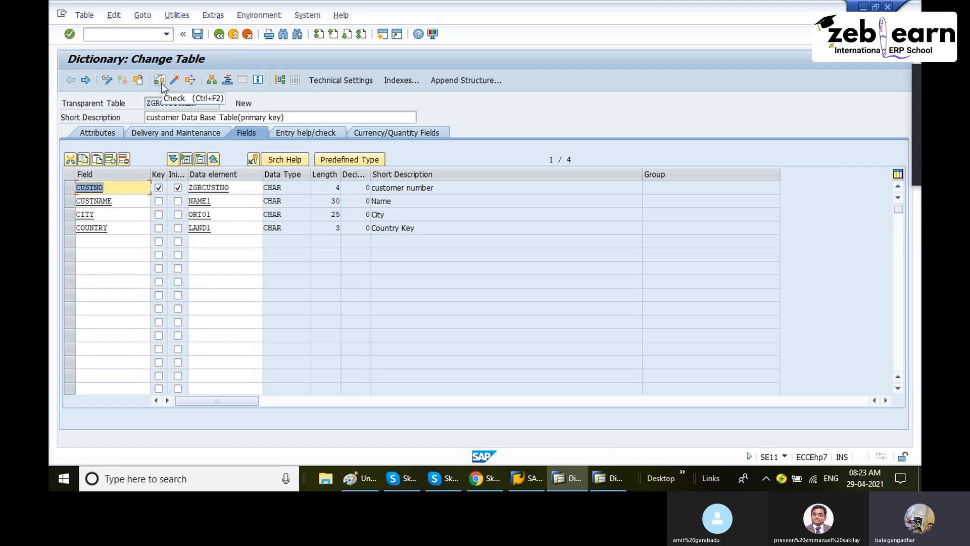
click(162, 82)
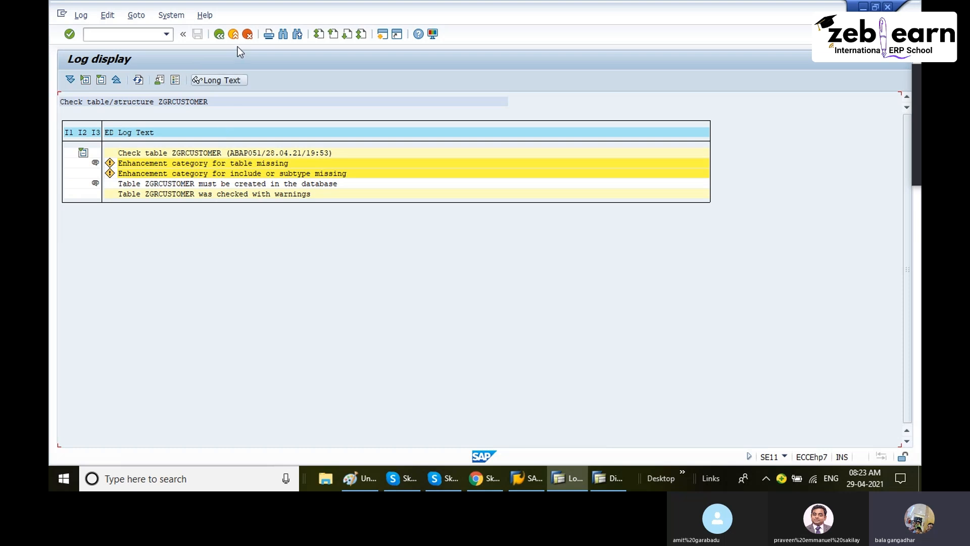
click(222, 38)
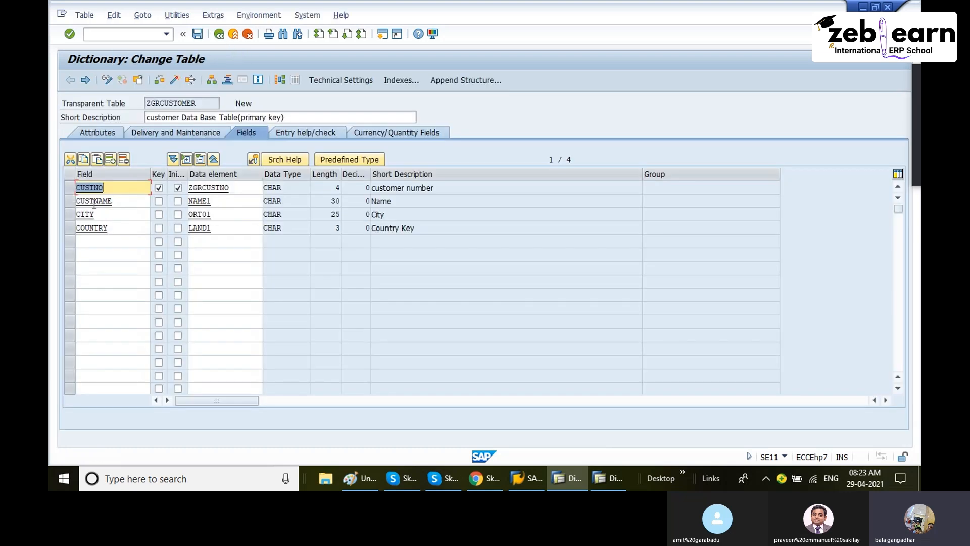
Step: Try the field name CUST NAME with a blank in place of CUSTNAME, saving and checking the table
click(91, 201)
click(96, 202)
text(_)
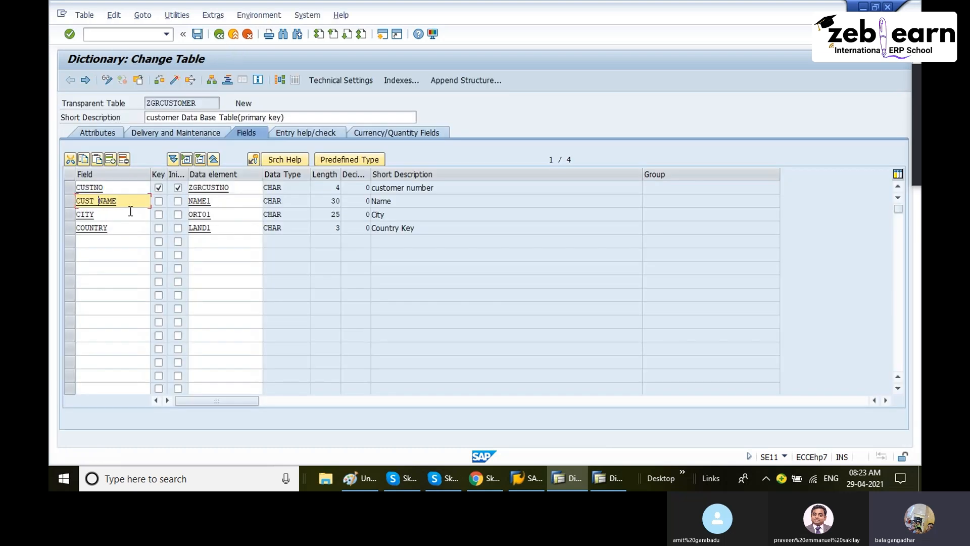
click(161, 80)
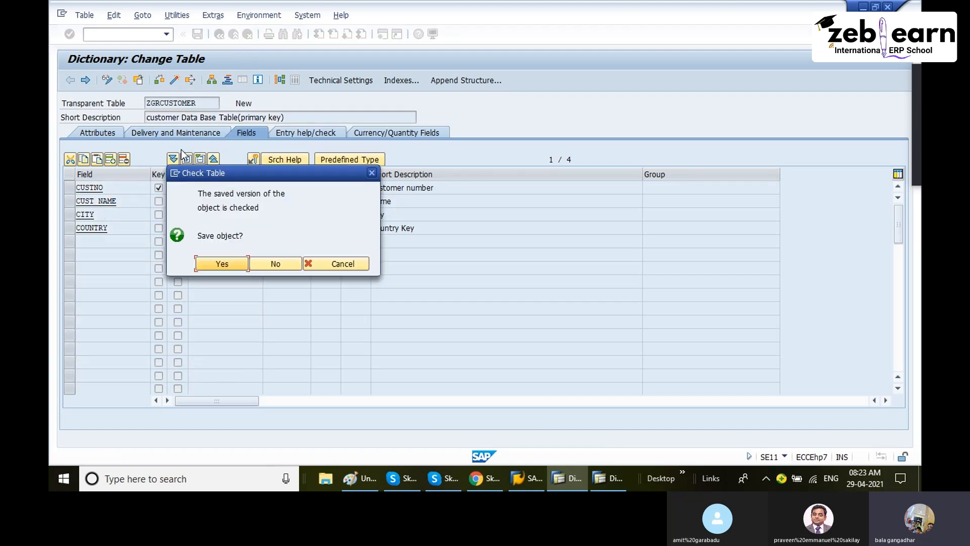
click(221, 264)
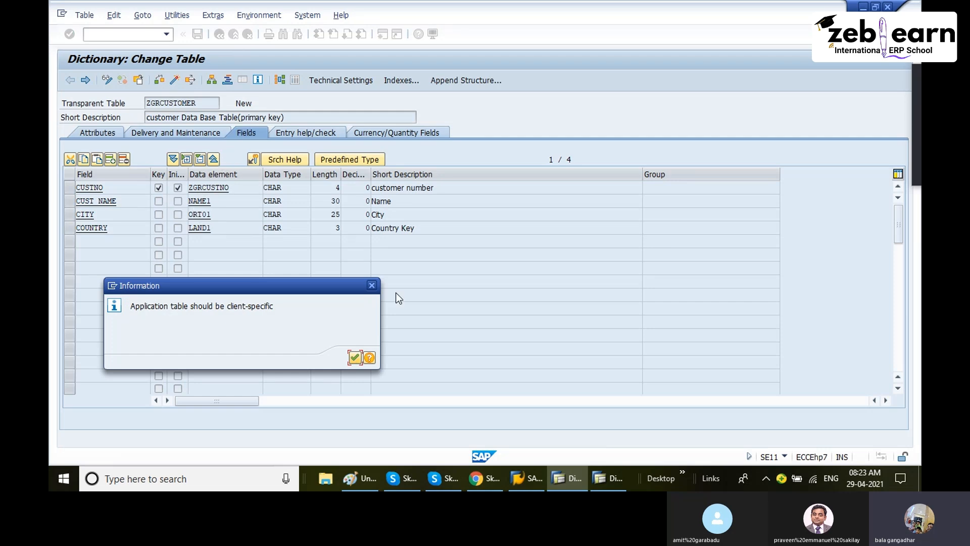
click(355, 359)
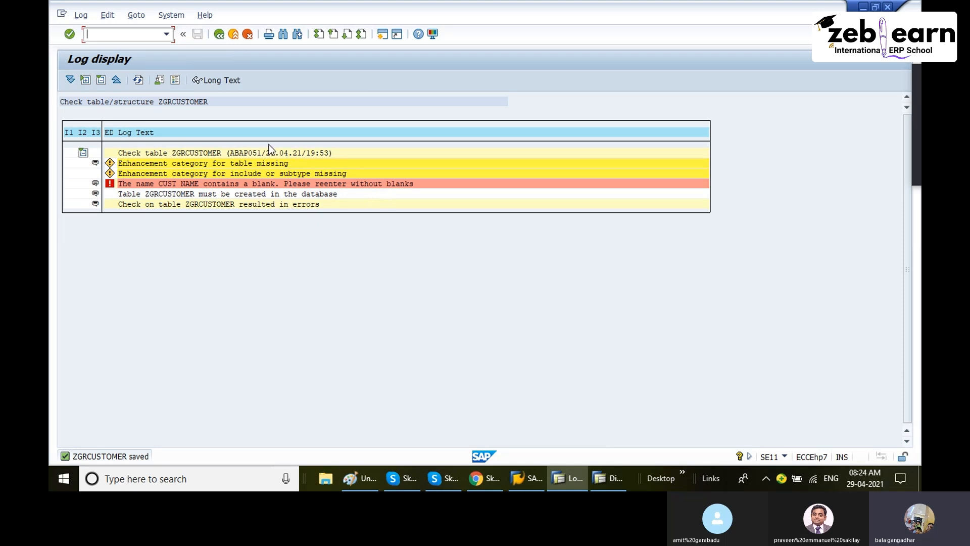
click(219, 34)
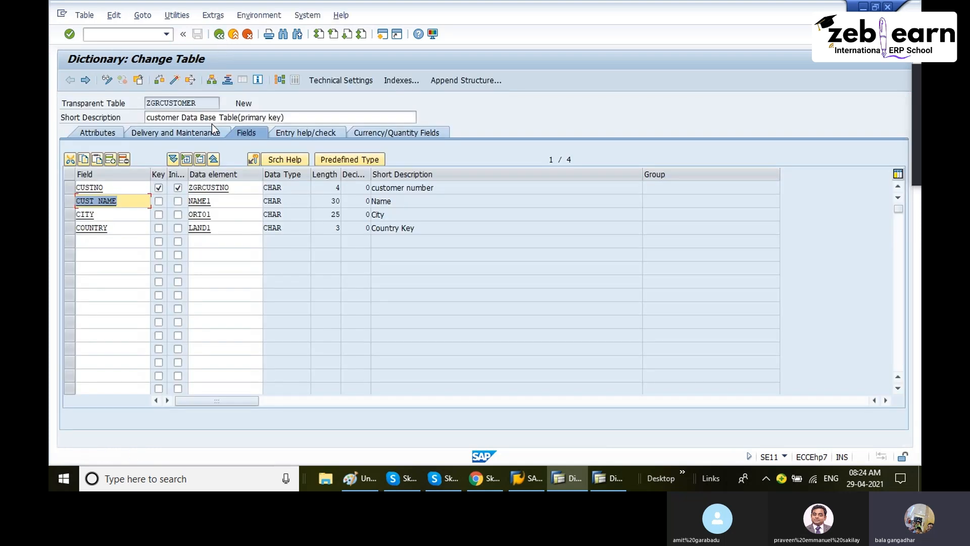
Step: Remove the blank from the second field's name so that it reads CUSTNAME
click(103, 201)
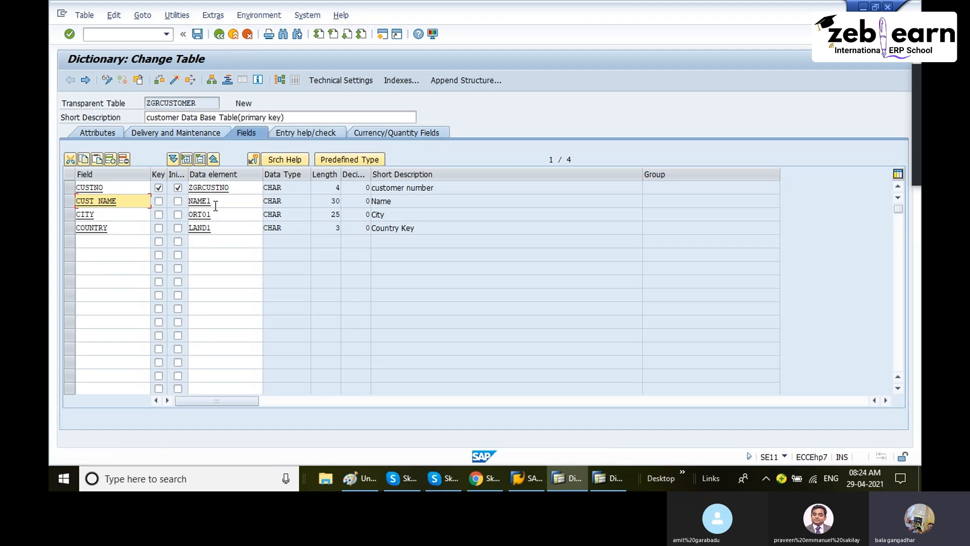
key(BackSpace)
click(130, 254)
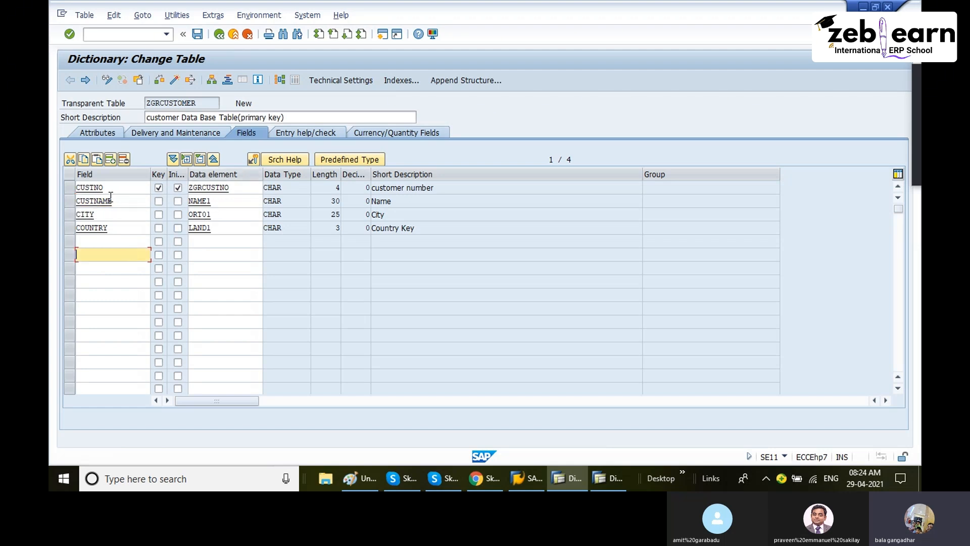
Step: Save table ZGRCUSTOMER, check it again and return from the log to the field list
click(163, 82)
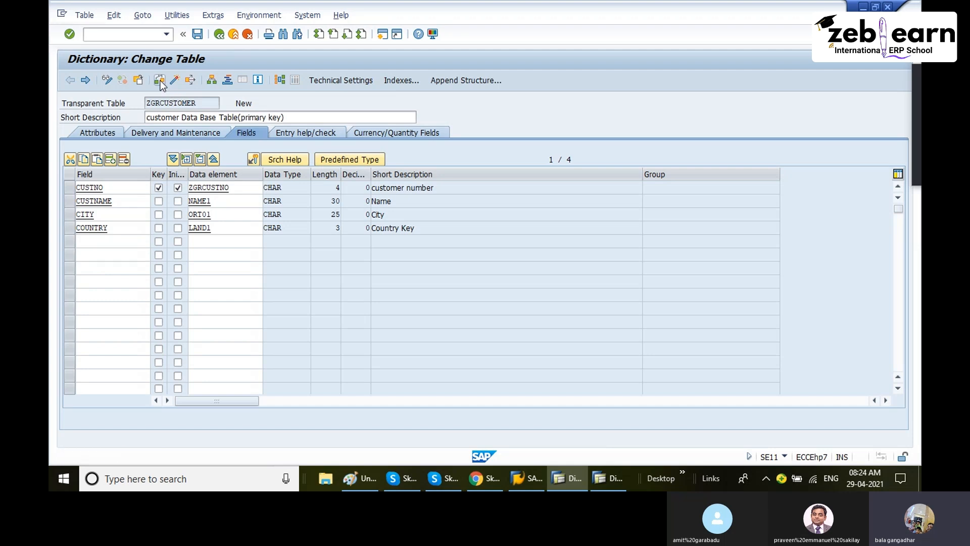
click(210, 264)
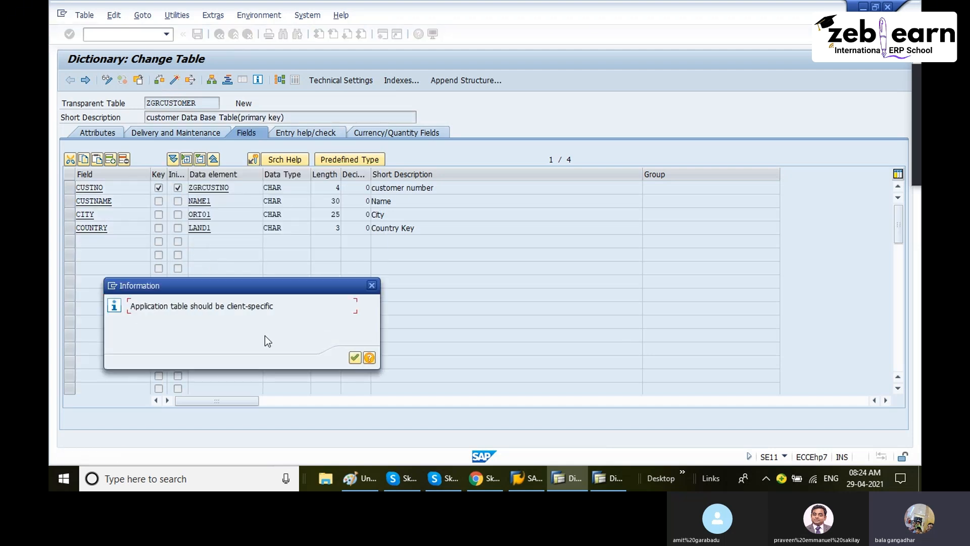
click(355, 358)
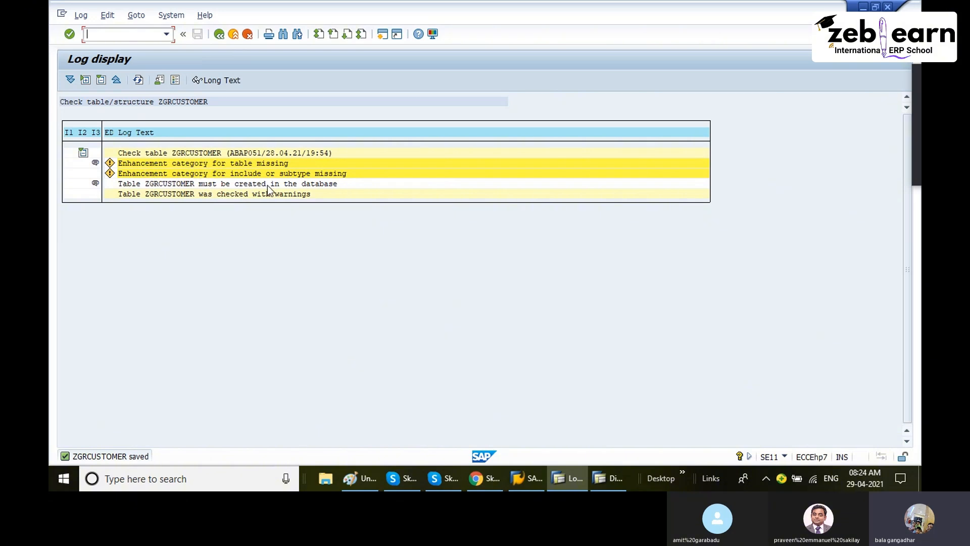
click(219, 34)
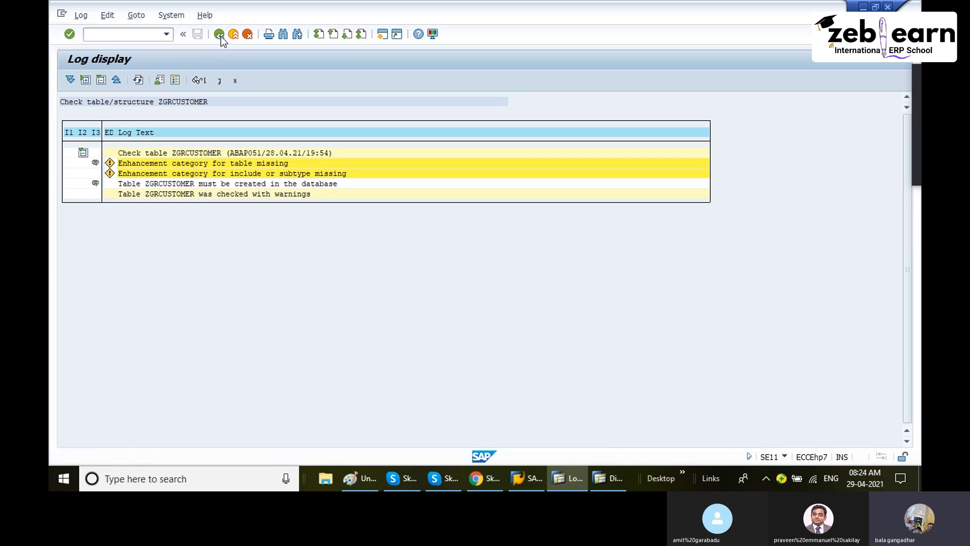
click(177, 19)
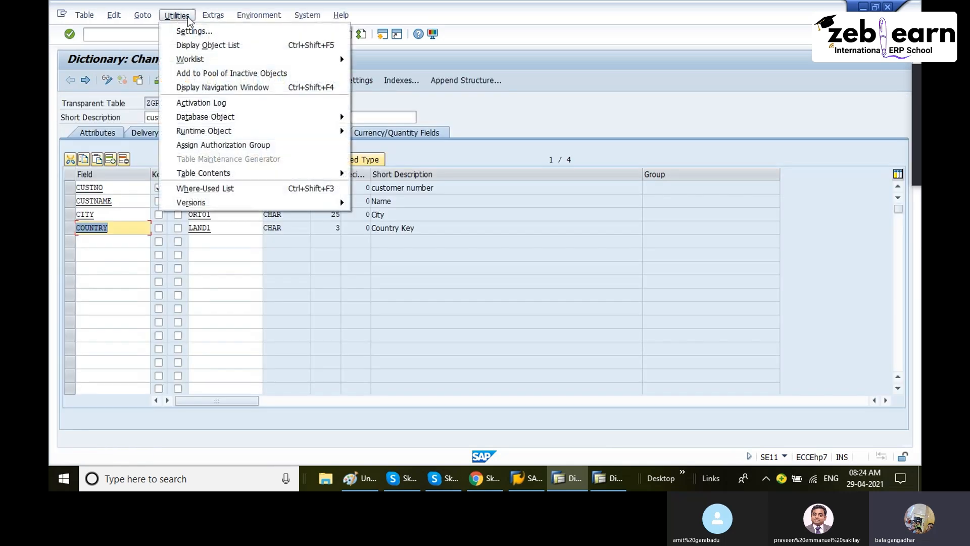
mouse_move(213, 19)
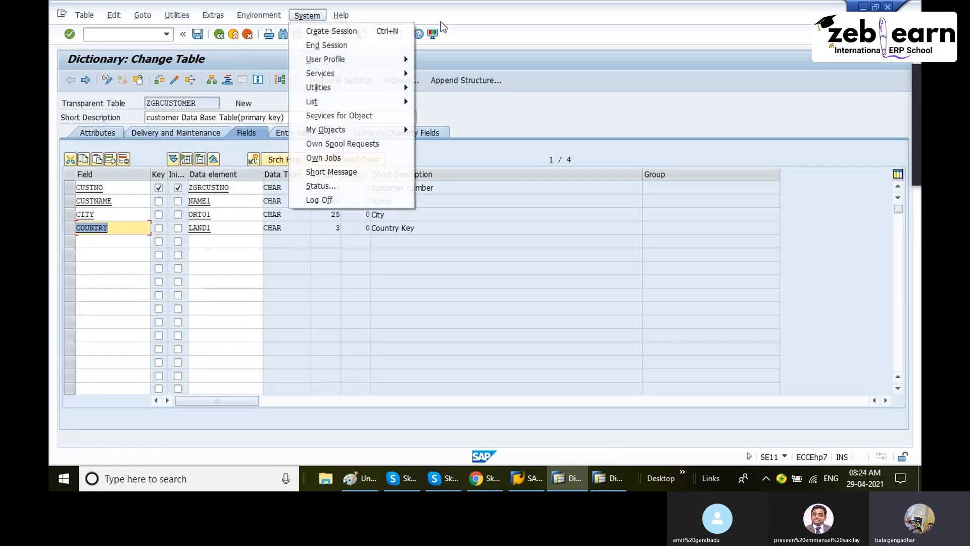
click(478, 22)
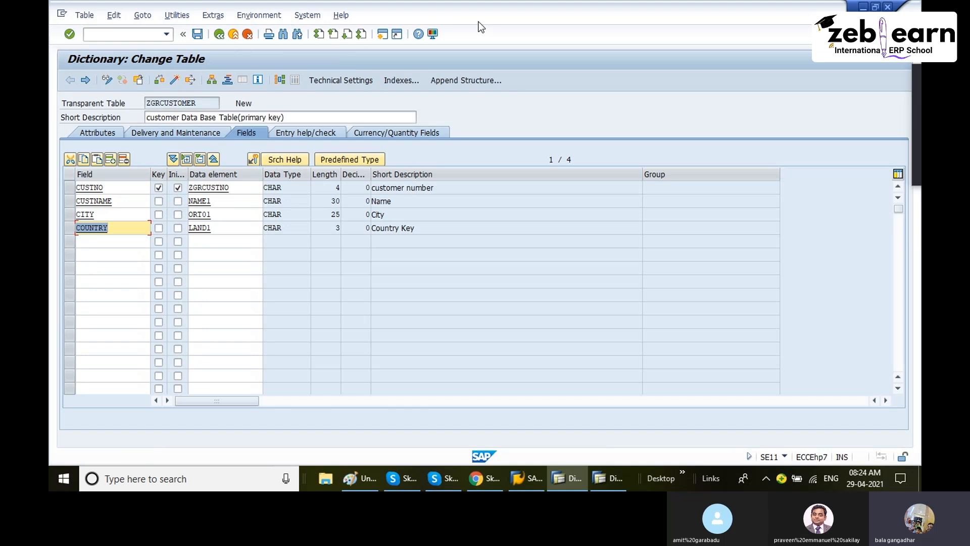
Step: Set the enhancement category of table ZGRCUSTOMER to Can Be Enhanced (Deep) and save the table
click(215, 18)
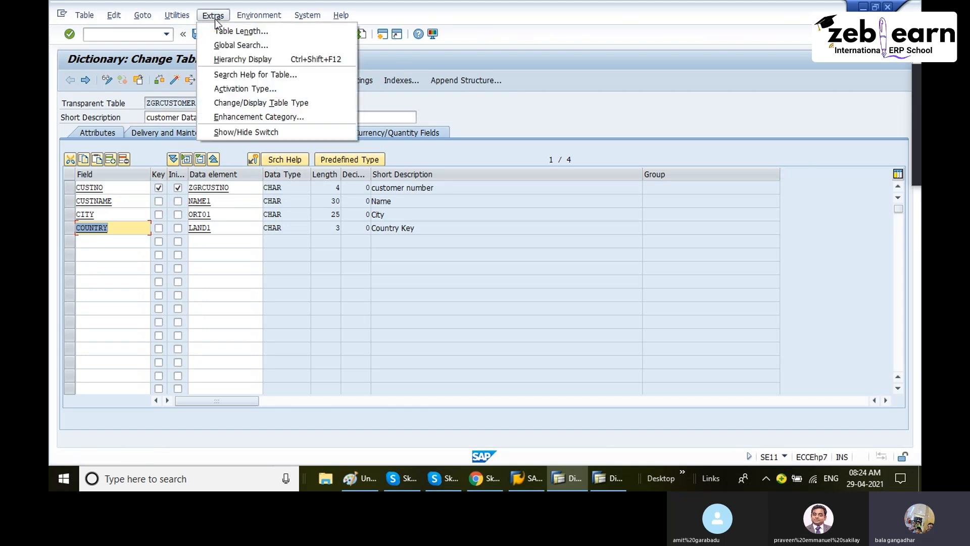
click(281, 116)
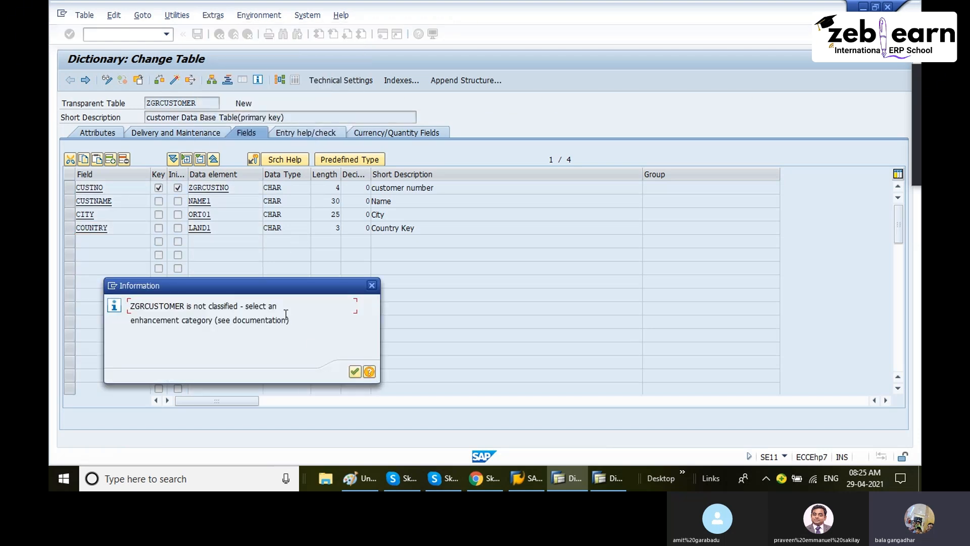
click(355, 372)
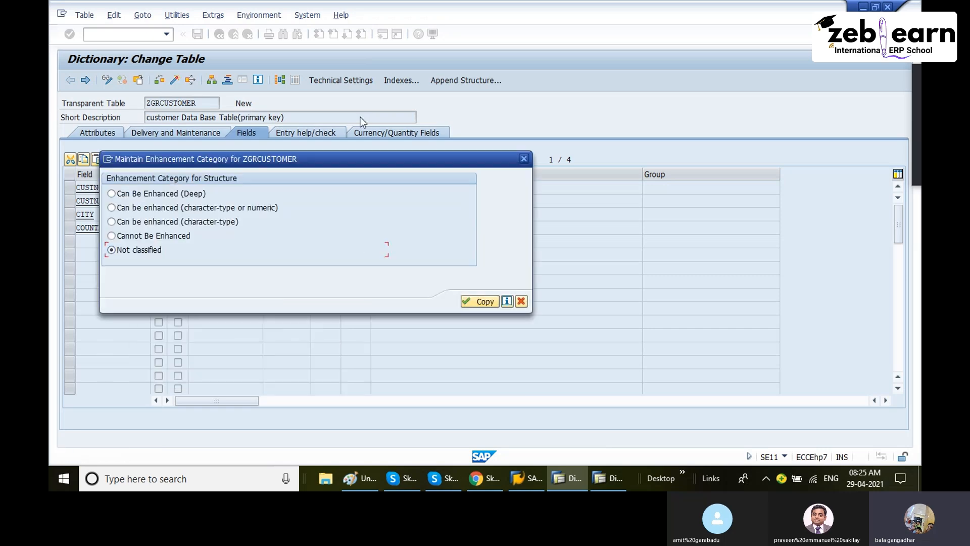
click(130, 197)
click(147, 236)
click(135, 208)
click(150, 223)
drag(187, 165, 376, 122)
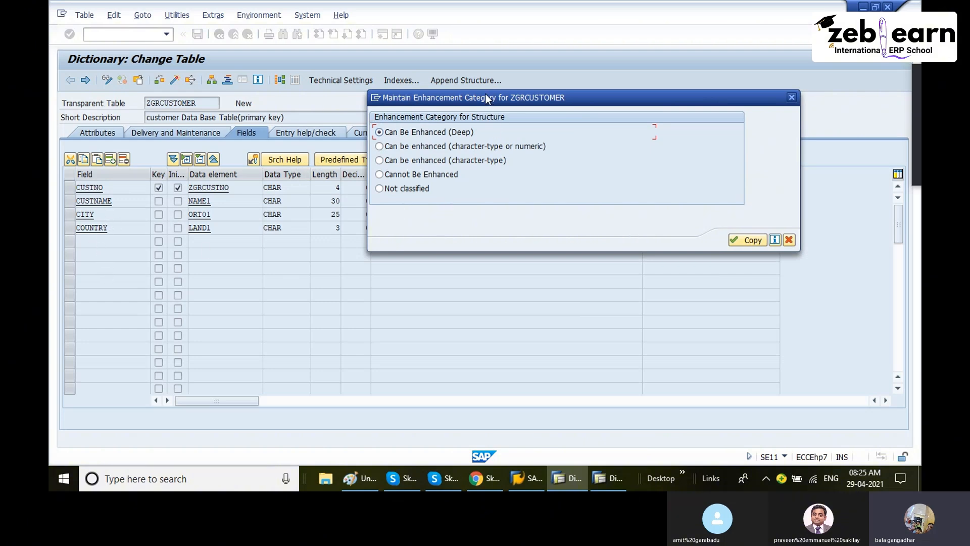
drag(487, 98, 489, 193)
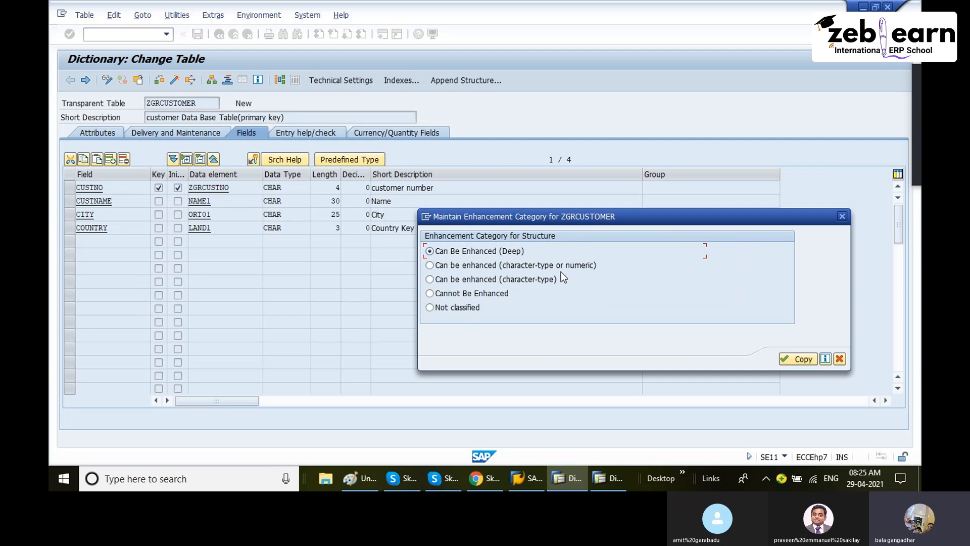
drag(497, 216, 465, 144)
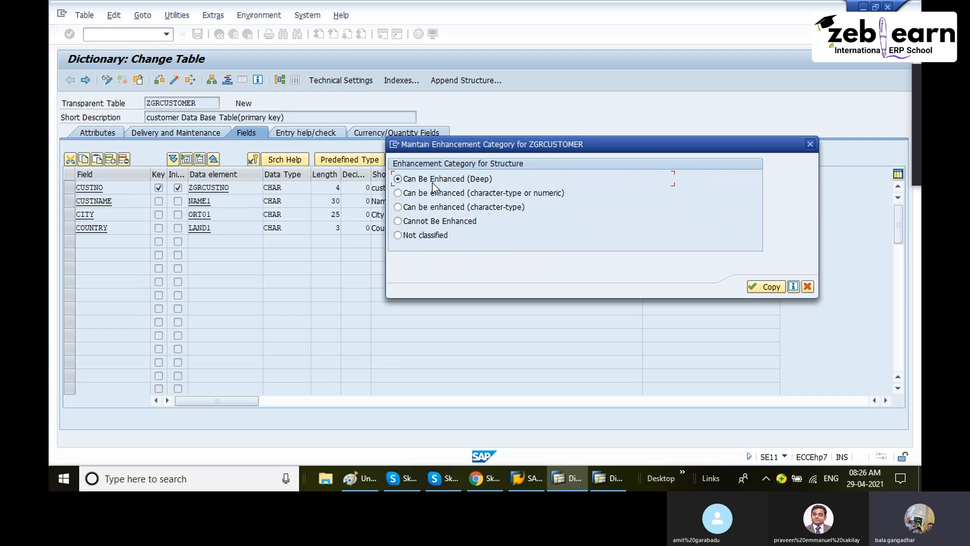
click(771, 287)
click(198, 34)
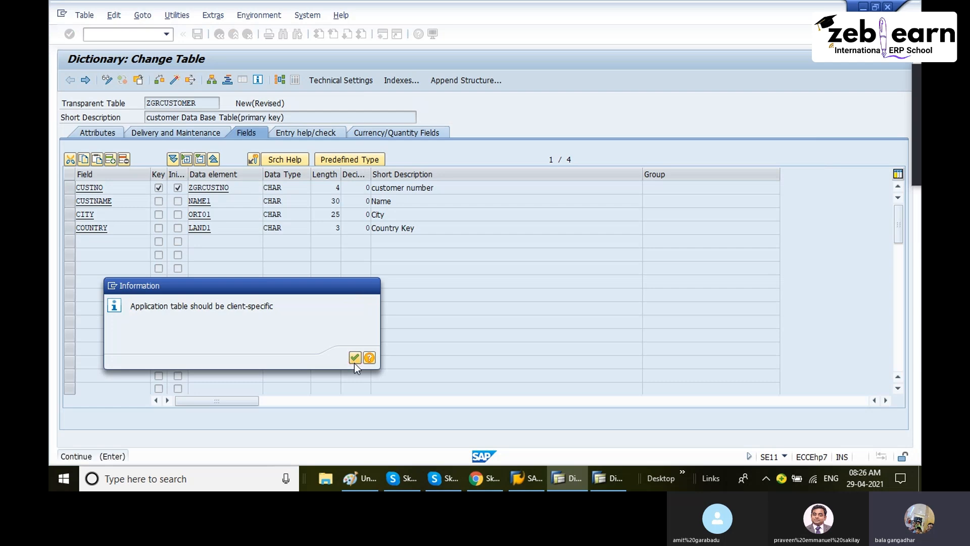
click(355, 358)
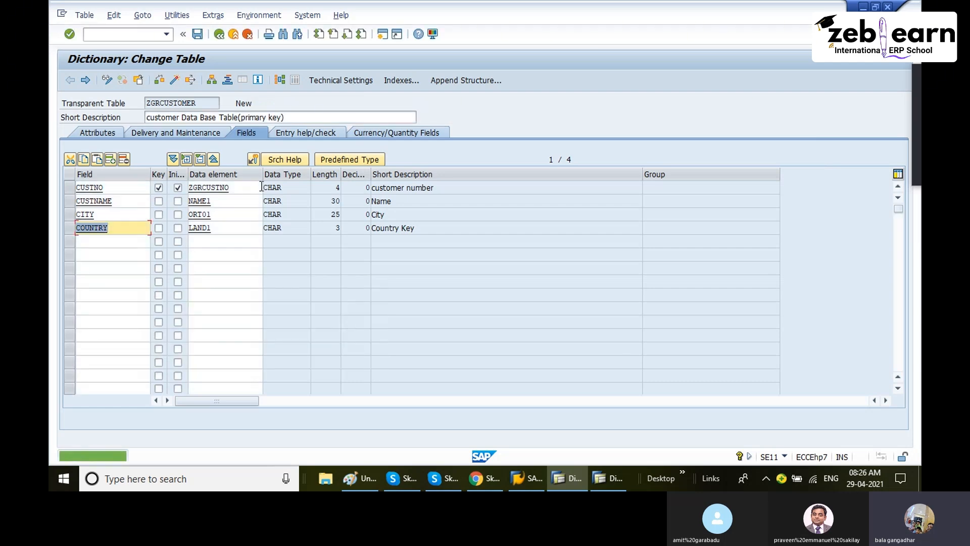
Step: Run the consistency check on table ZGRCUSTOMER and activate the table
click(159, 81)
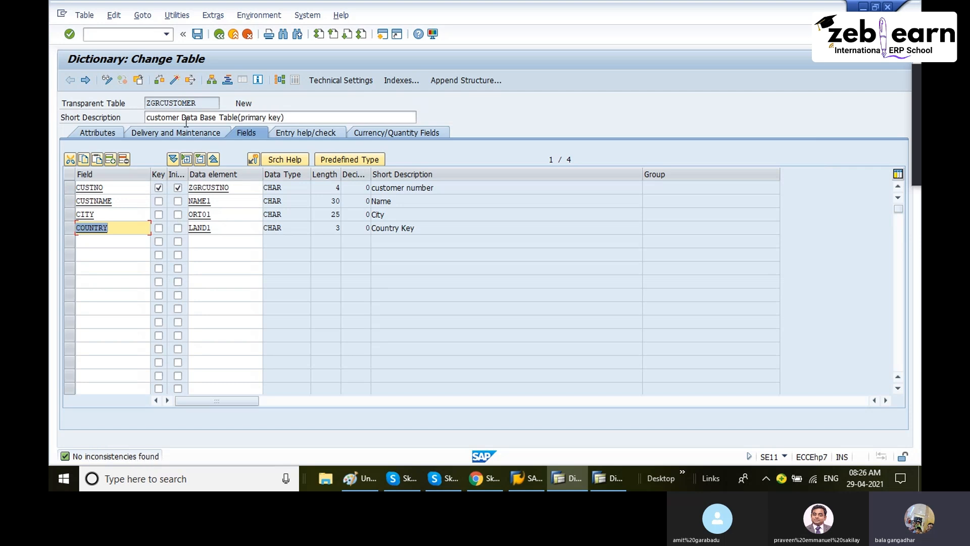
click(159, 80)
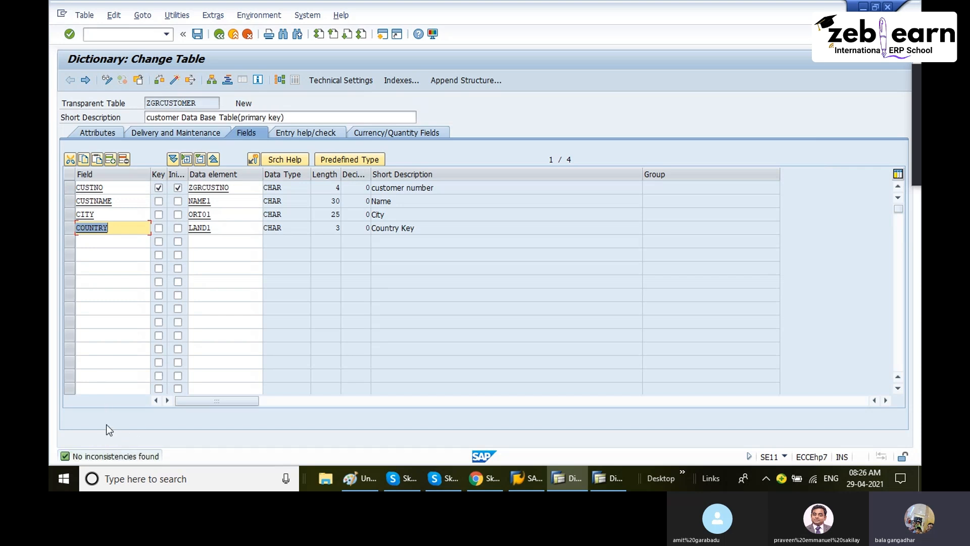
click(177, 84)
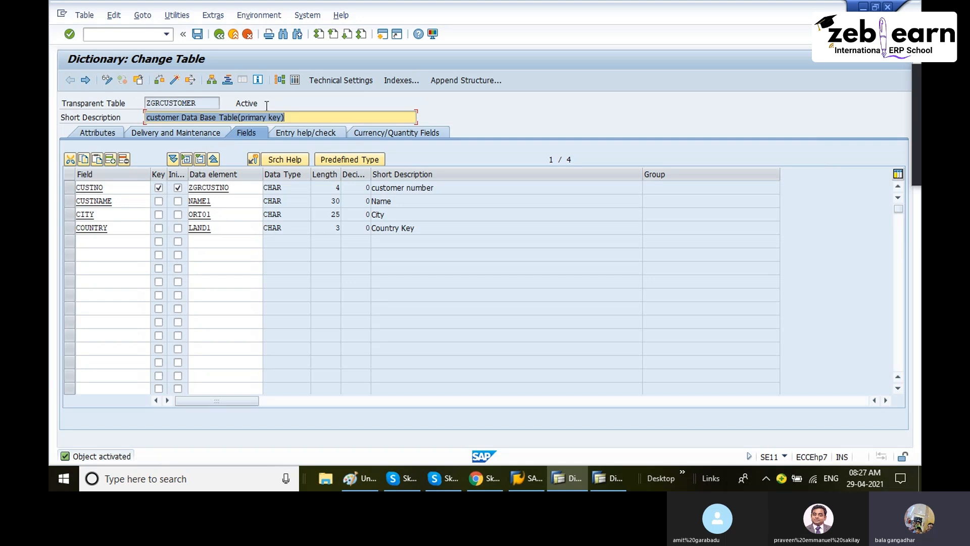
drag(269, 105, 220, 101)
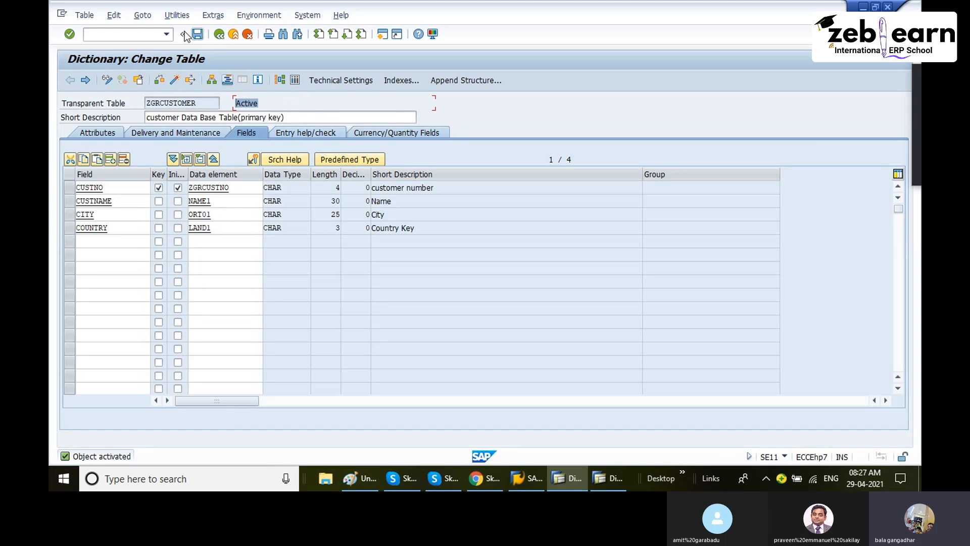
click(177, 15)
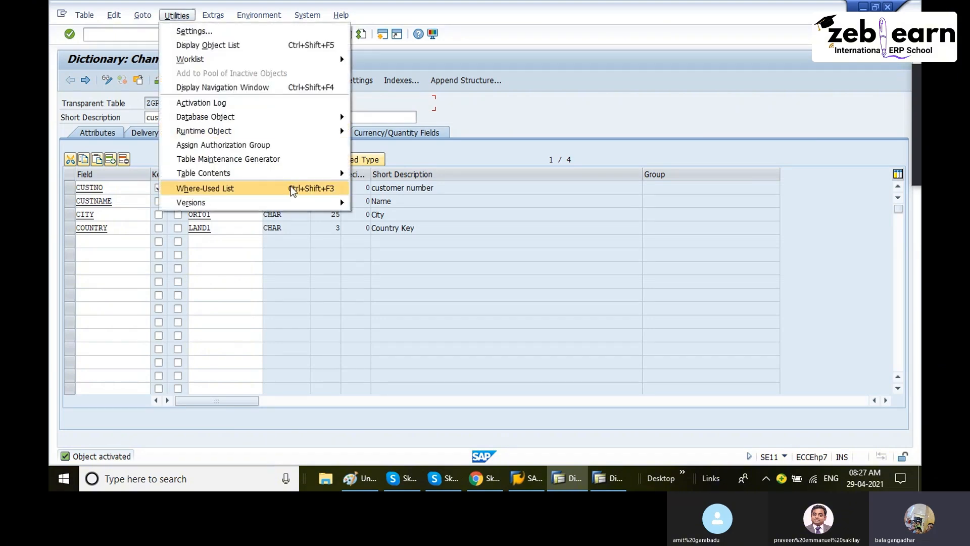
mouse_move(318, 173)
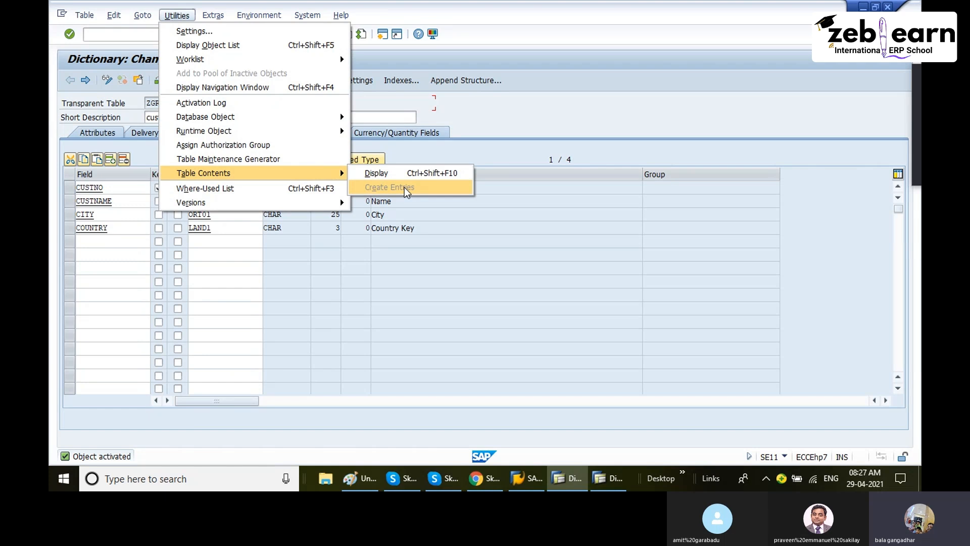
click(509, 124)
Step: Set the table's Data Browser/Table View Maintenance option to Display/Maintenance Allowed
click(168, 133)
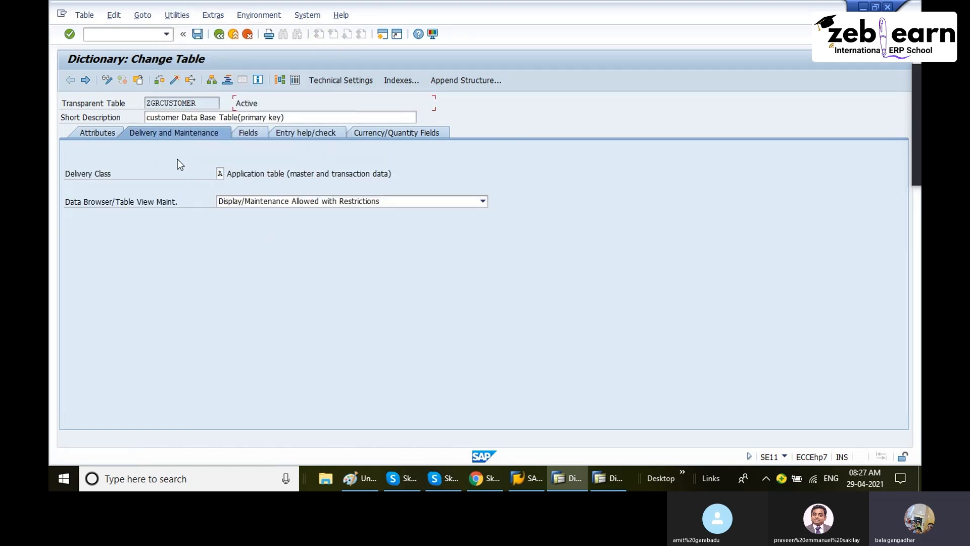
click(345, 204)
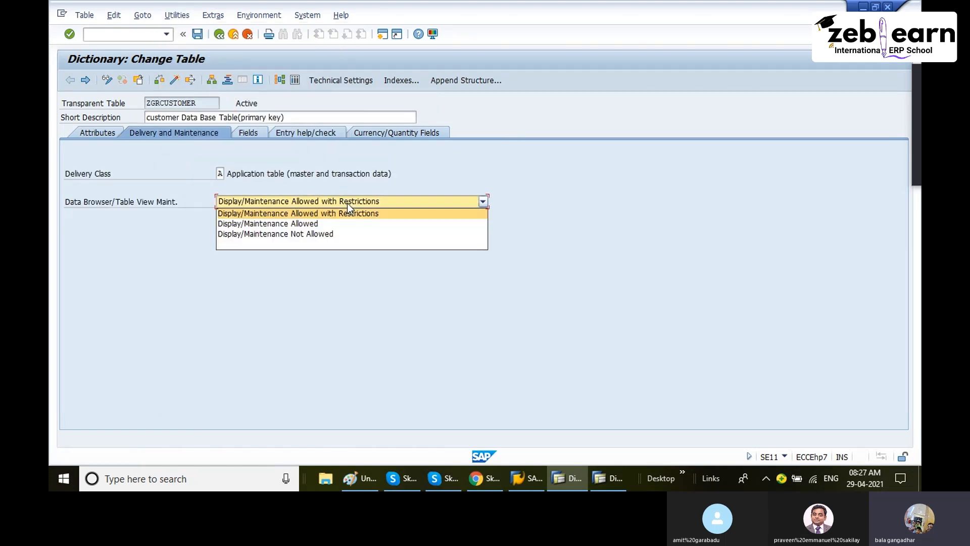
click(306, 222)
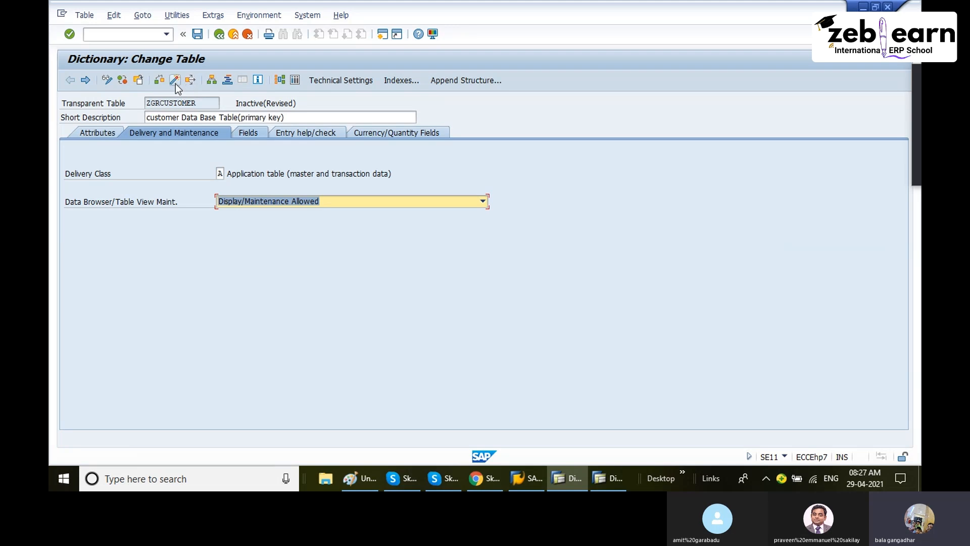
Step: Check ZGRCUSTOMER while saving the changed maintenance setting, and activate the table again
click(163, 83)
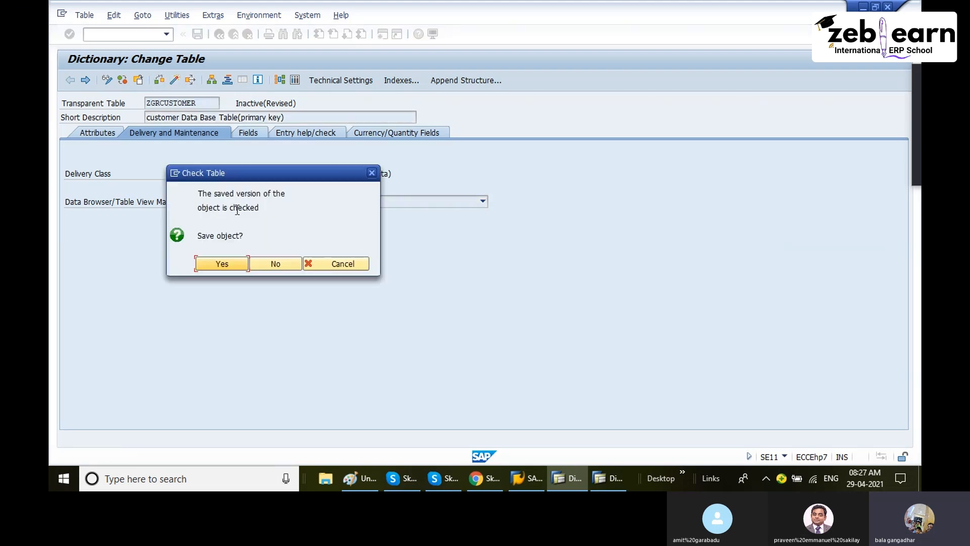
click(223, 264)
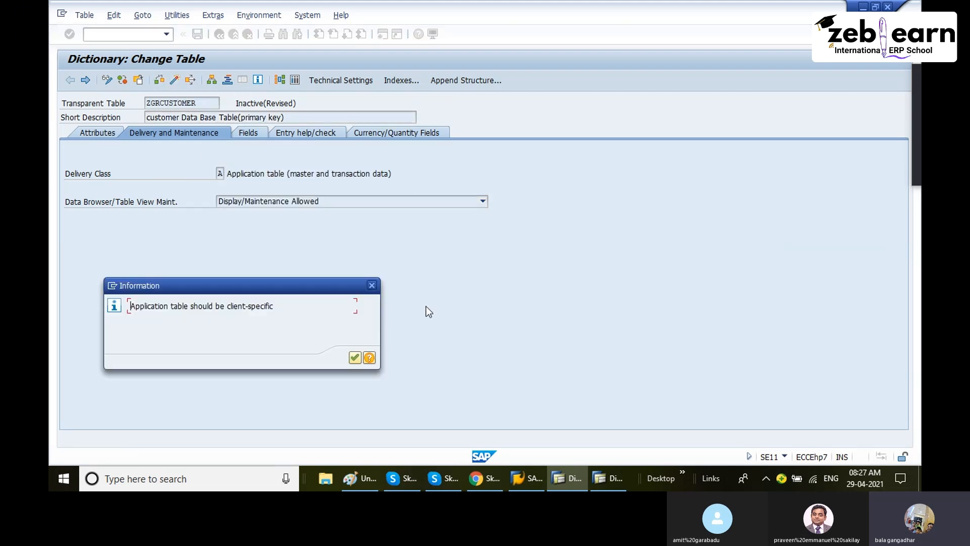
click(354, 358)
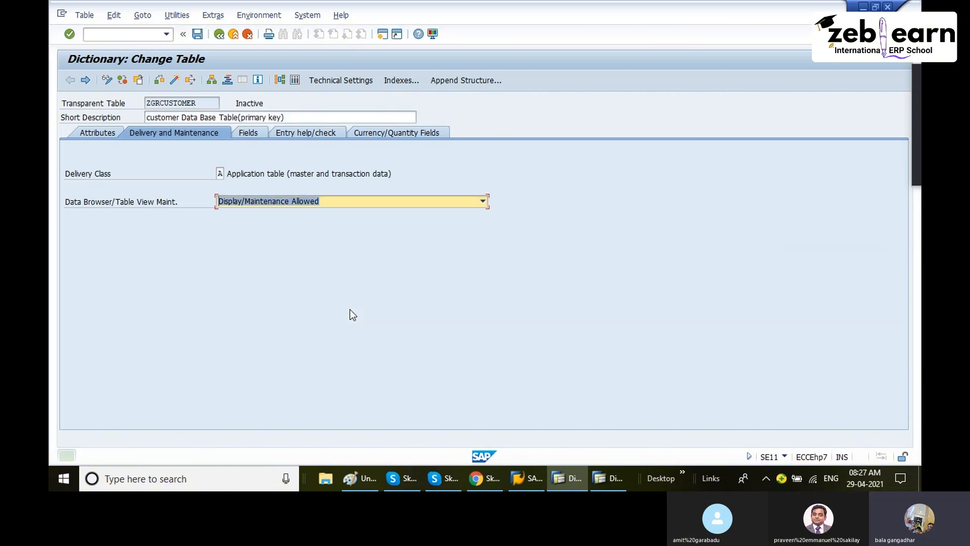
click(174, 81)
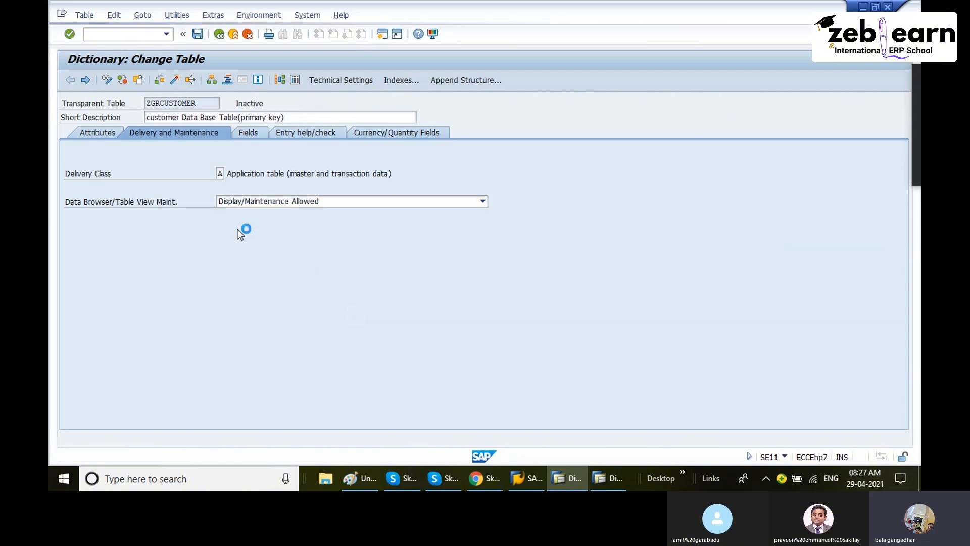
double_click(237, 102)
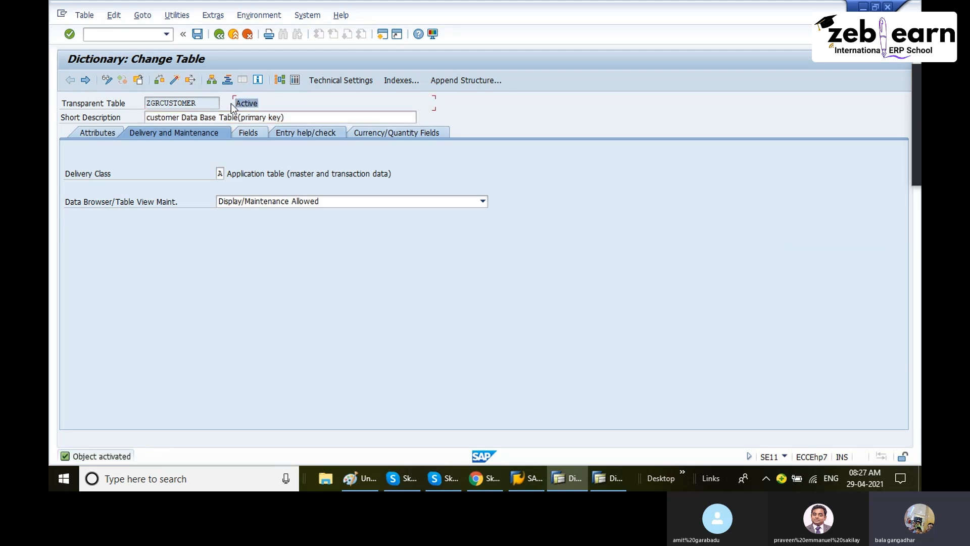
drag(236, 103, 263, 103)
Step: Open the form for creating new entries in table ZGRCUSTOMER
click(142, 16)
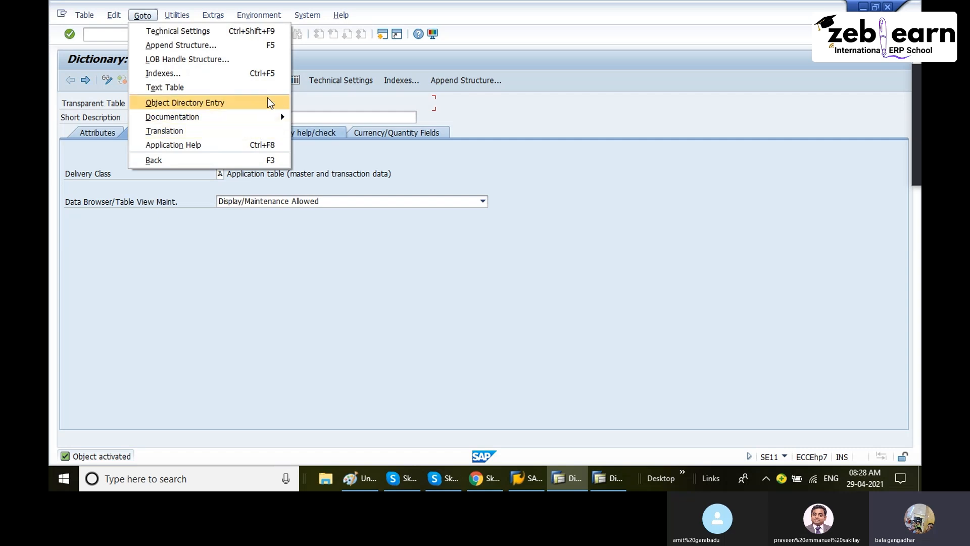
mouse_move(171, 19)
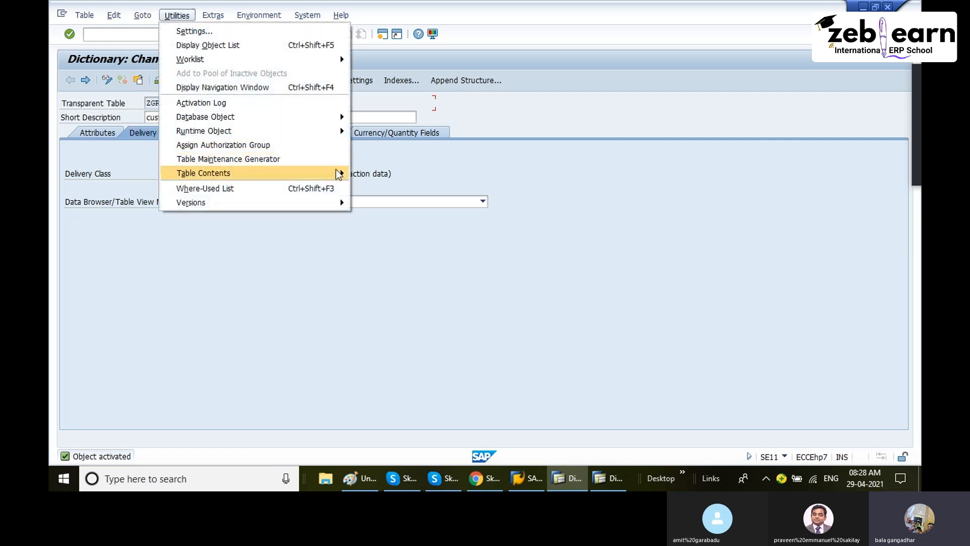
mouse_move(339, 175)
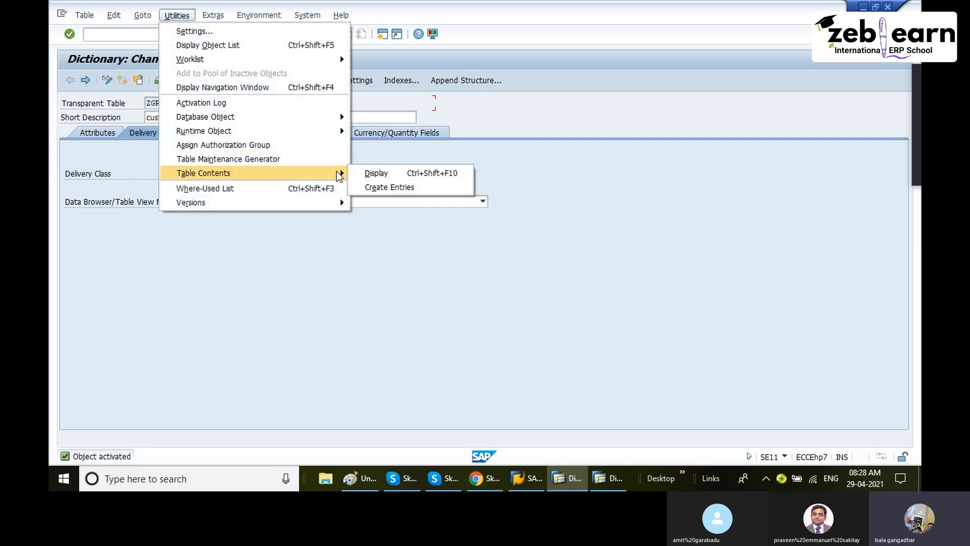
click(414, 189)
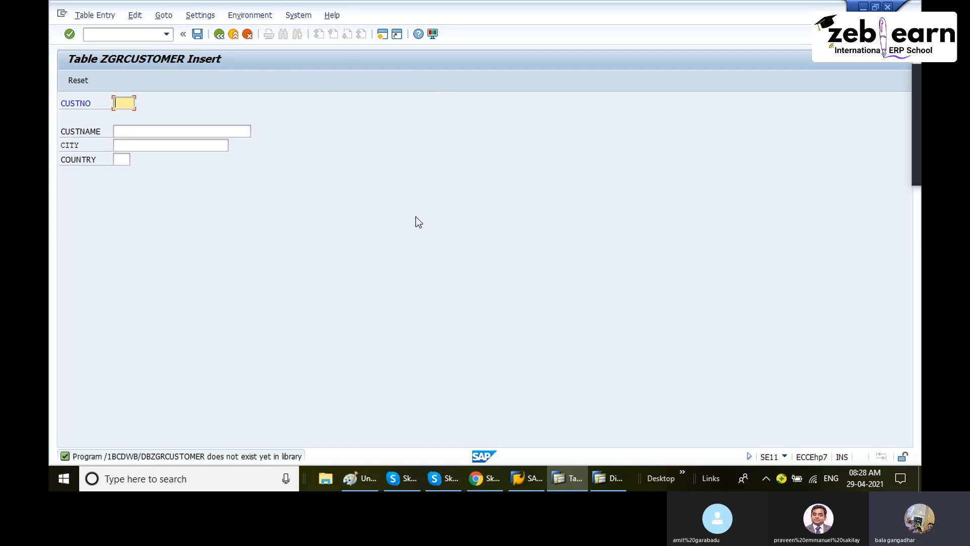
Step: Create the first record with a customer number, the customer's name, city bangalore and country IN, and save it
text(cv1)
key(BackSpace)
key(Tab)
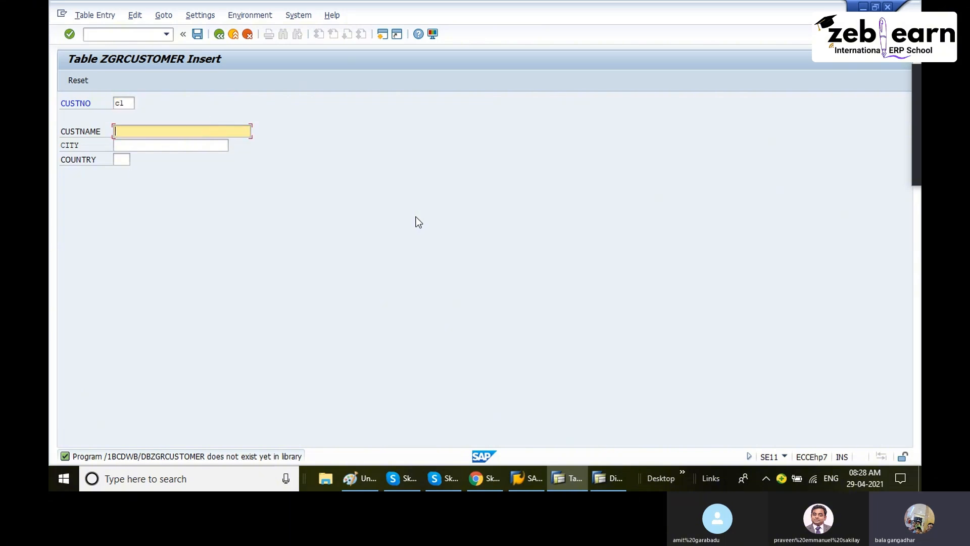
text(ganga)
key(Tab)
text(bangalore)
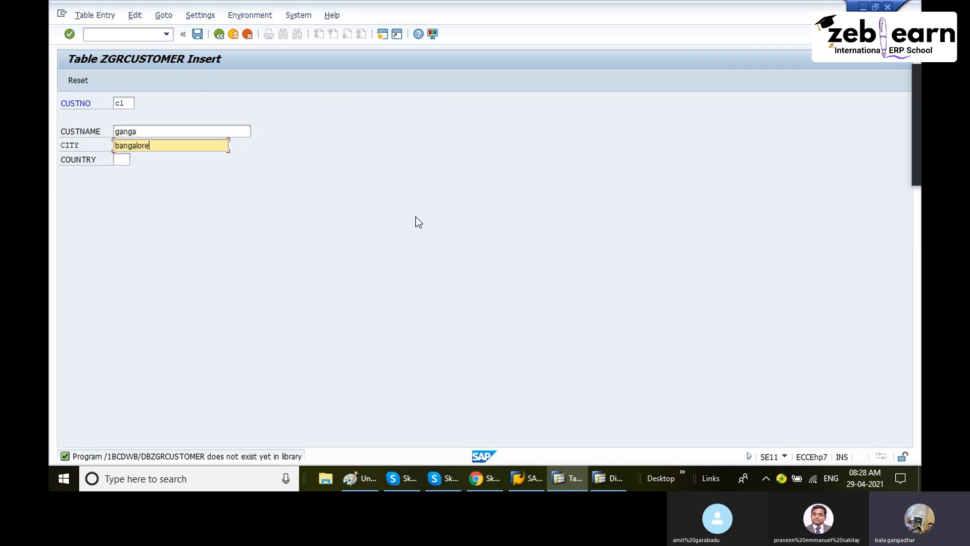
key(Tab)
text(in)
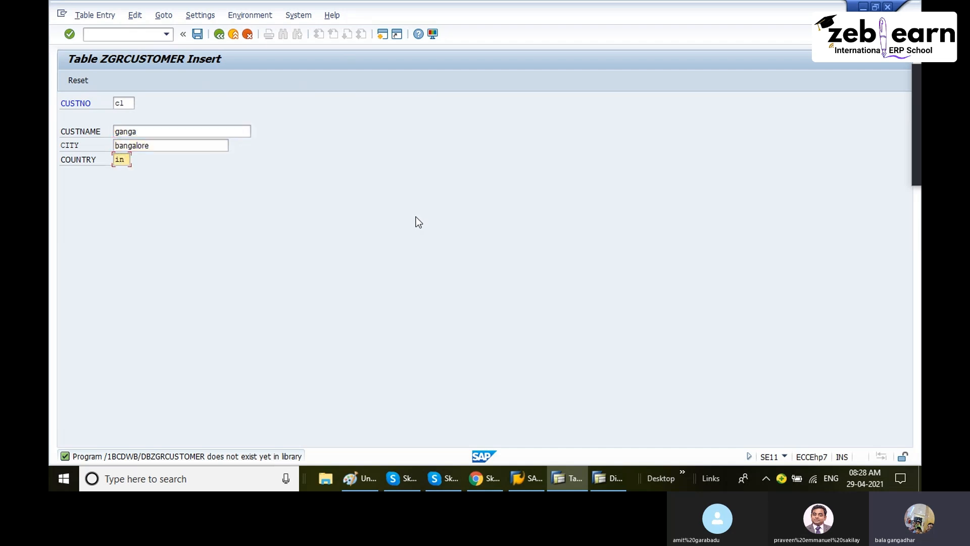
key(ctrl+s)
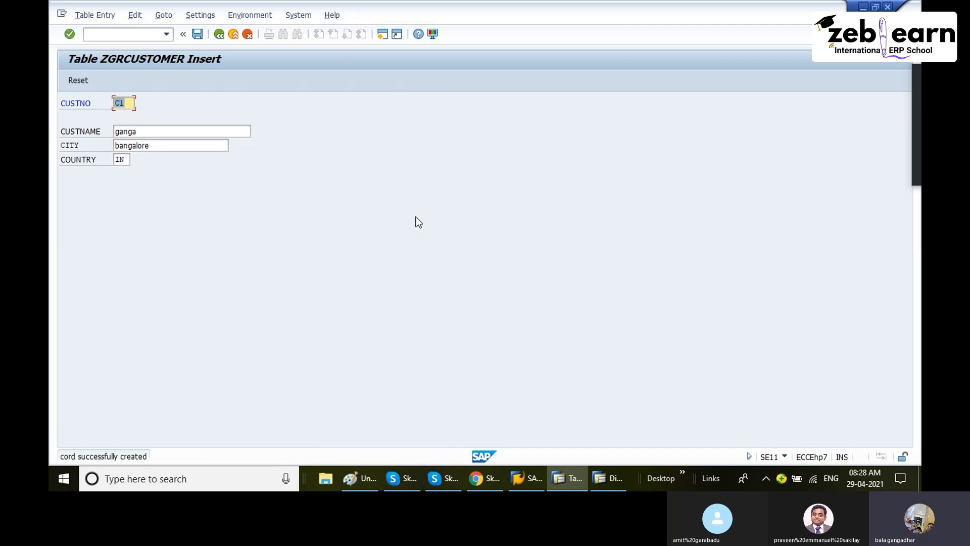
Step: Create the second record with a customer number, the customer's name, city hyd and country IN, save it and leave the insert form
text(c2)
key(Tab)
text(sree)
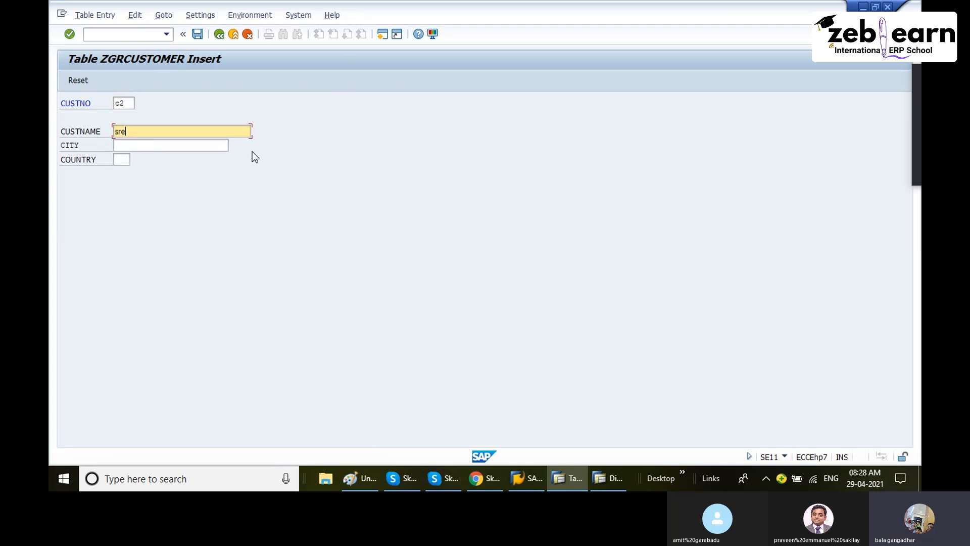
key(Tab)
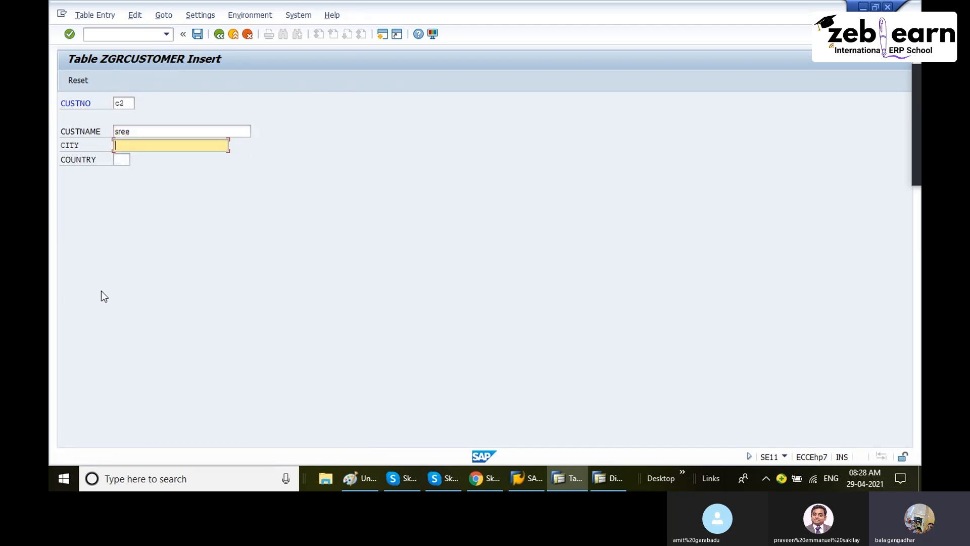
text(hyd)
key(Tab)
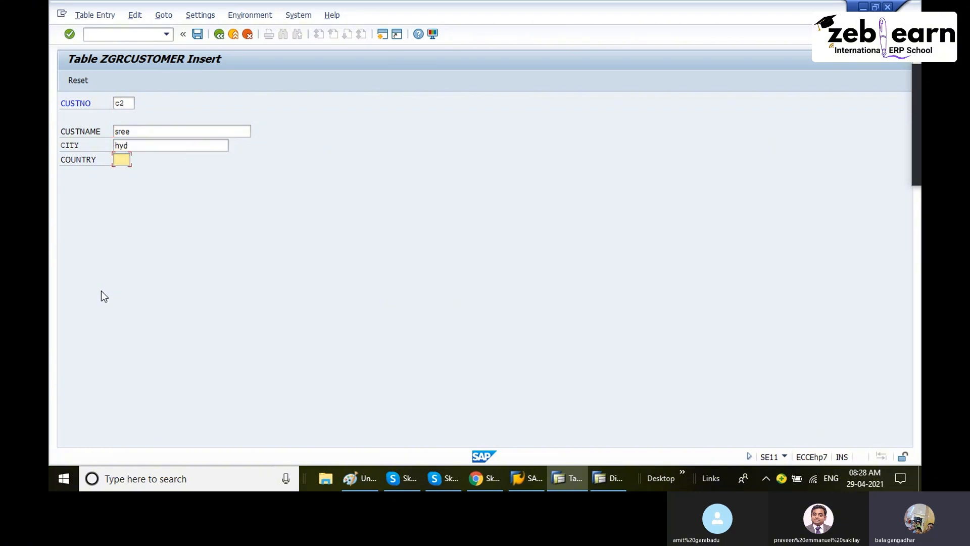
text(IN)
key(ctrl+s)
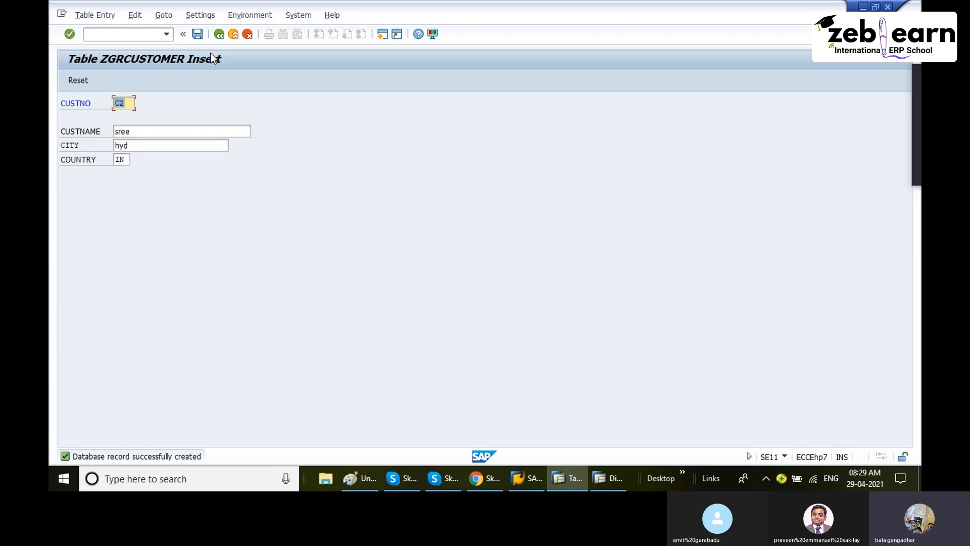
click(199, 37)
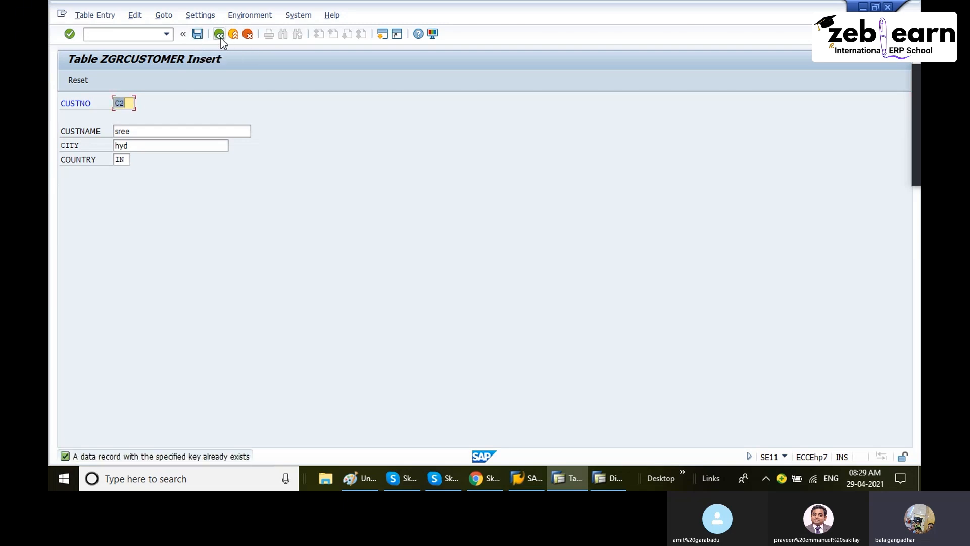
click(220, 37)
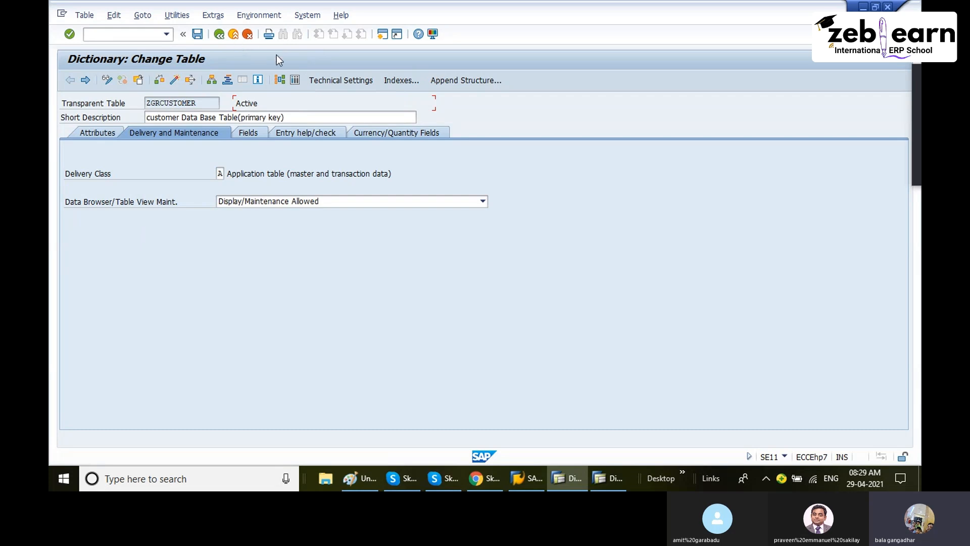
Step: Open the contents of ZGRCUSTOMER, check the number of entries without selection criteria and list all records
click(177, 15)
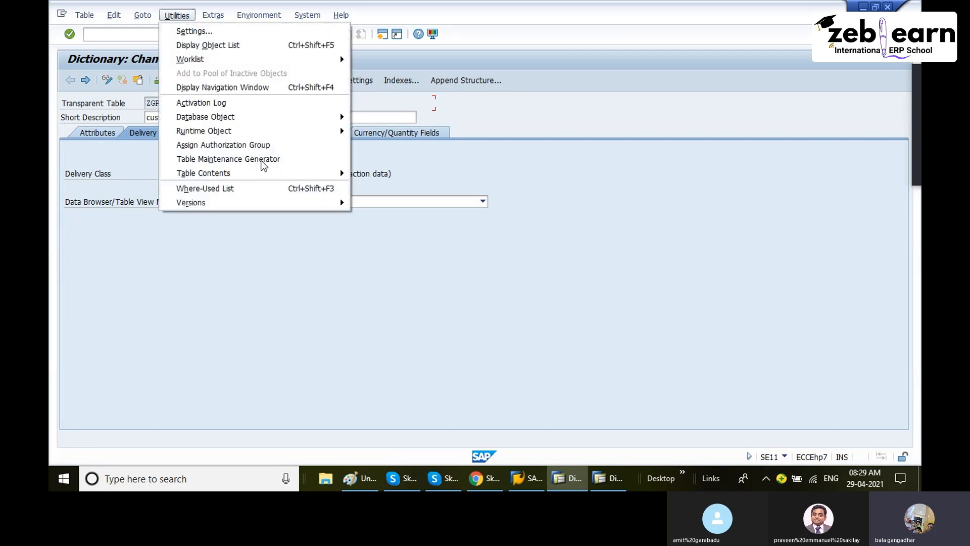
mouse_move(271, 173)
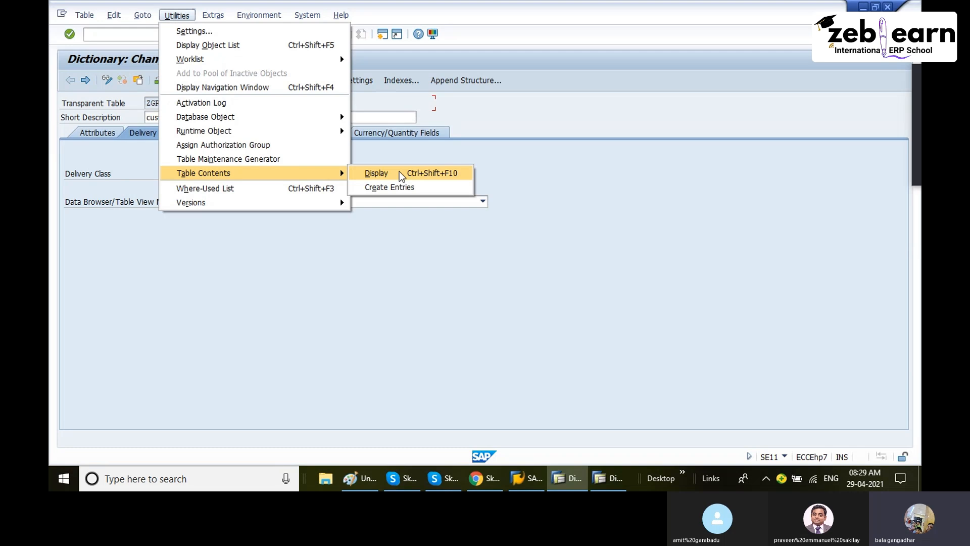
click(401, 173)
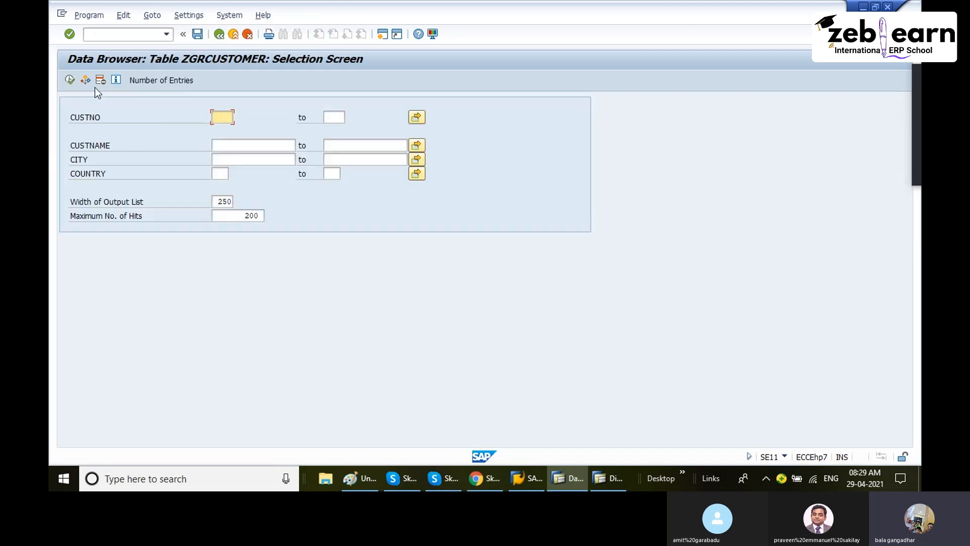
click(158, 81)
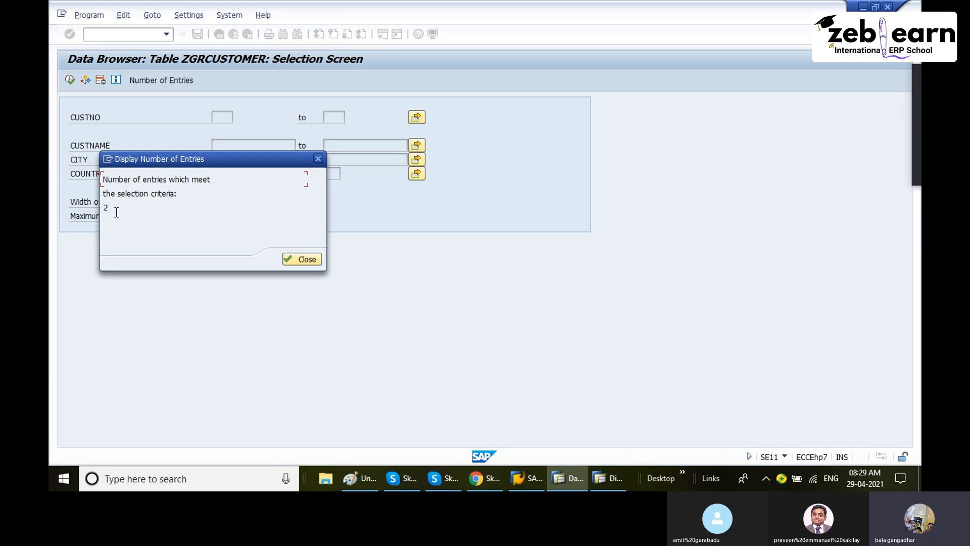
click(319, 158)
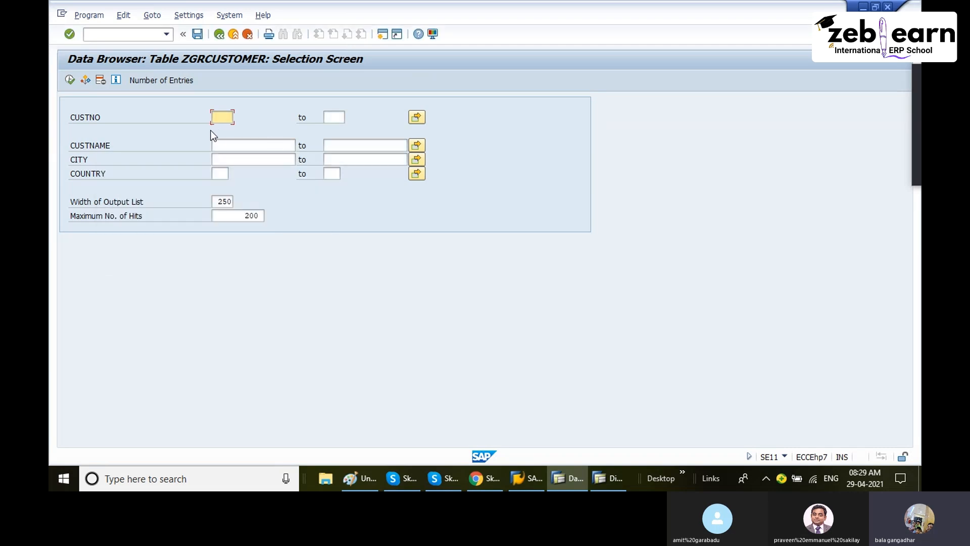
click(71, 80)
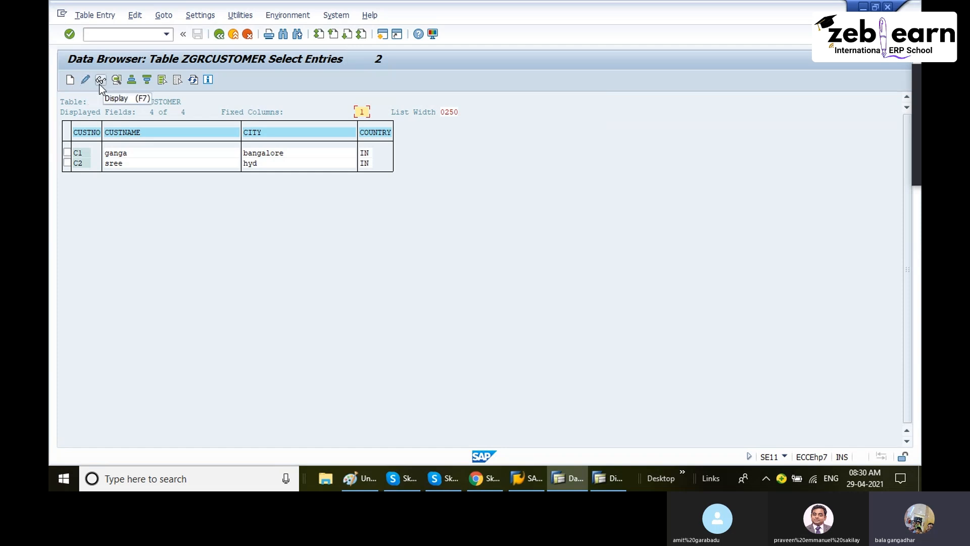
Step: Change the customer's name in the second record, the one with city hyd, save it and return to the entry list
click(120, 163)
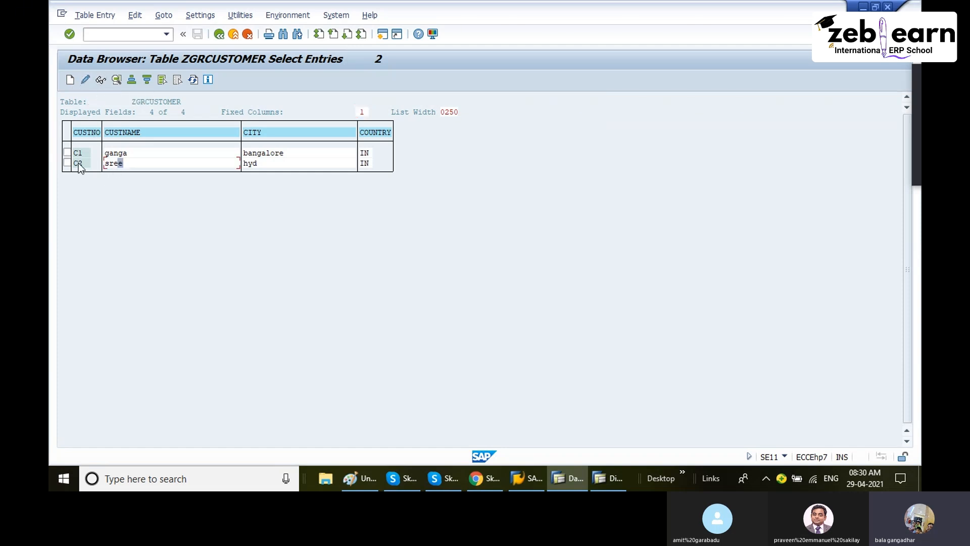
click(67, 163)
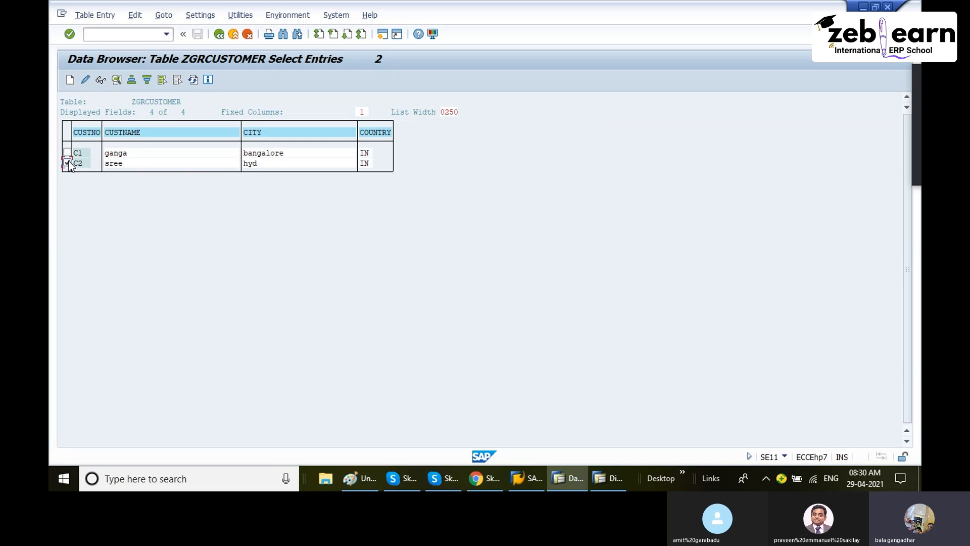
click(86, 80)
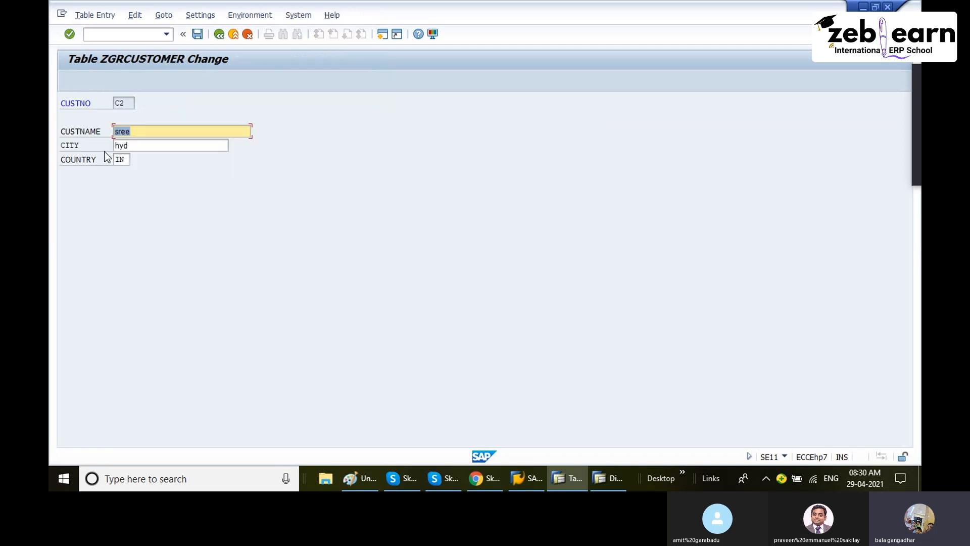
click(149, 131)
text(krish)
click(197, 34)
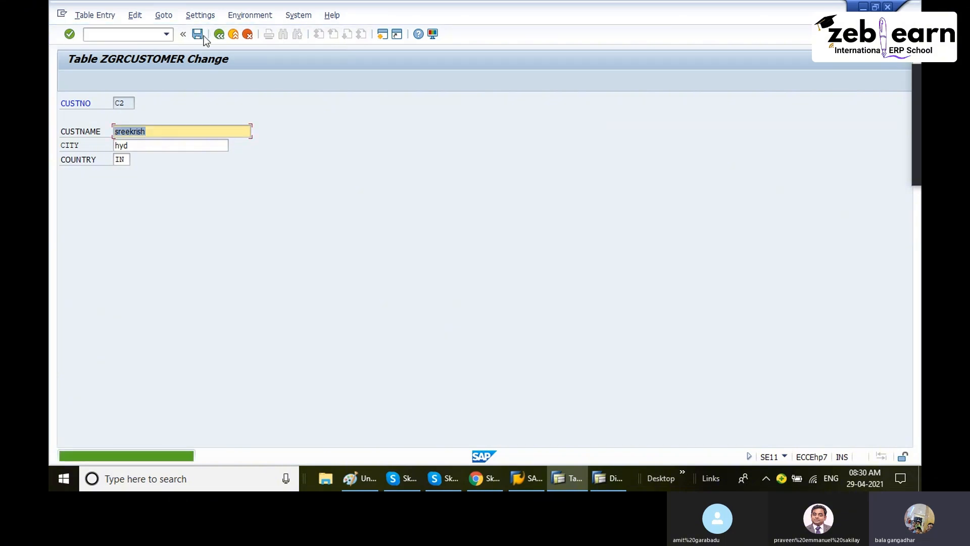
click(219, 34)
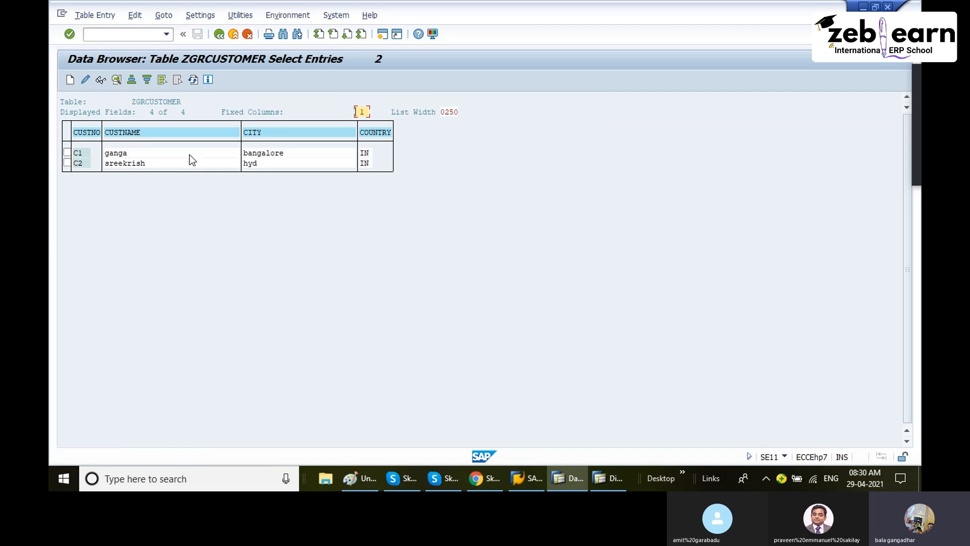
Step: Create a third record with a customer number, the customer's name, city kl;f;a and country in, save it and return to the entry list
click(70, 79)
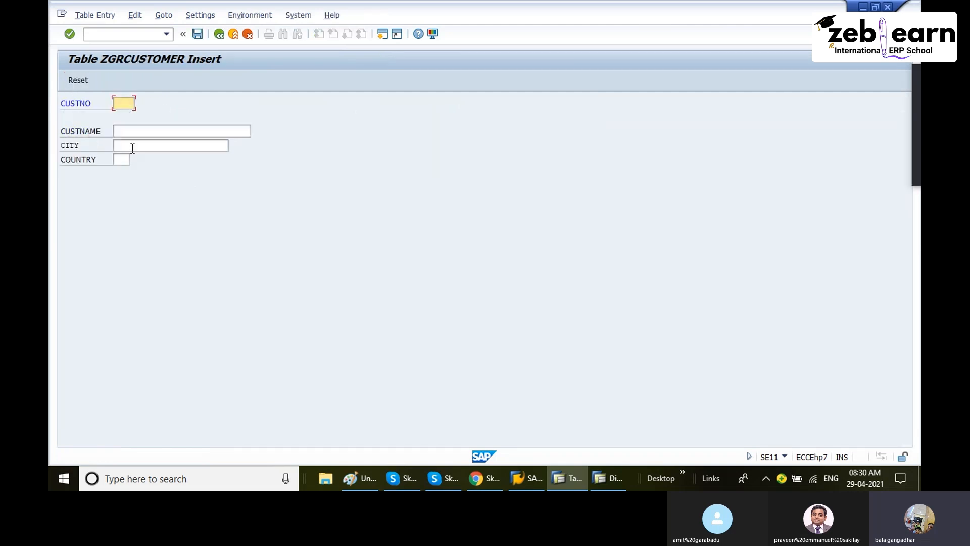
text(c3)
key(Tab)
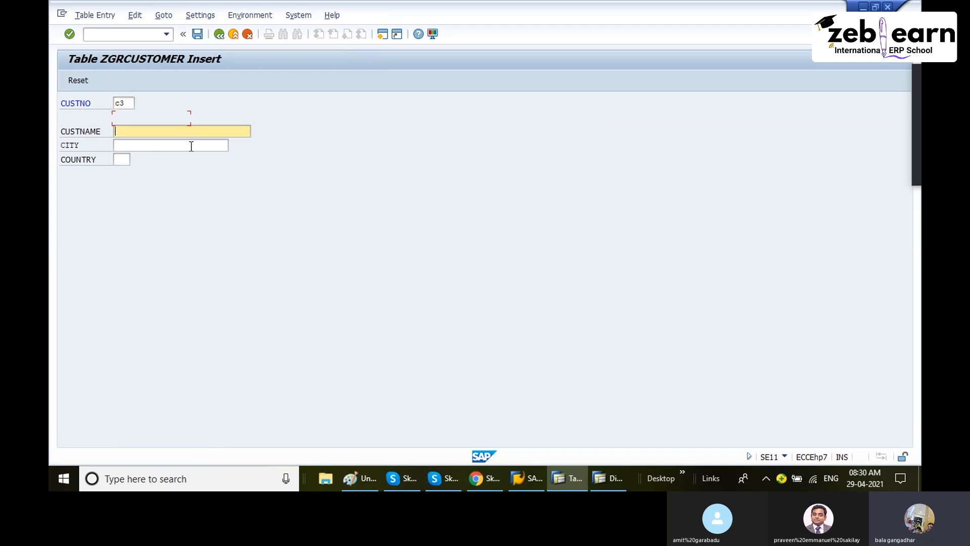
text(nee)
key(Tab)
text(kl;f;a)
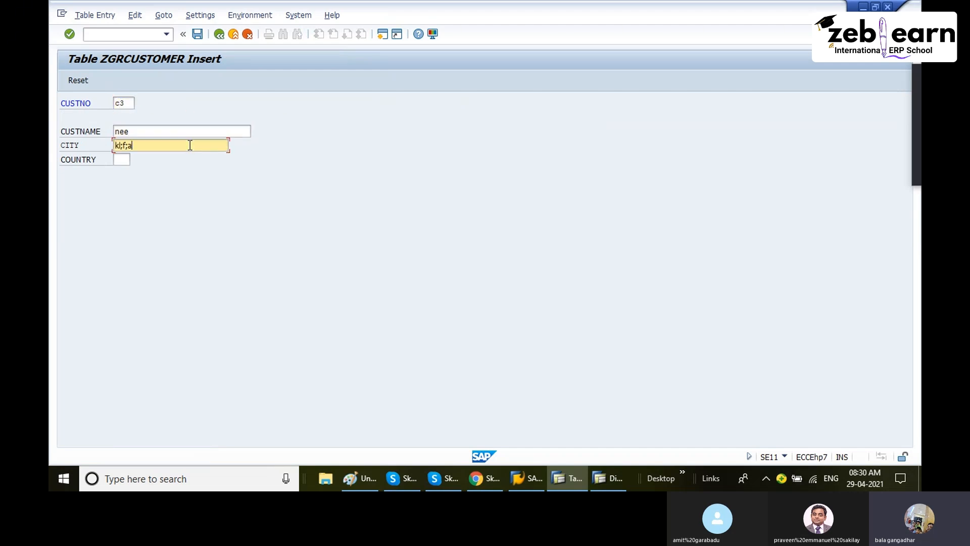
key(Tab)
text(in)
key(ctrl+s)
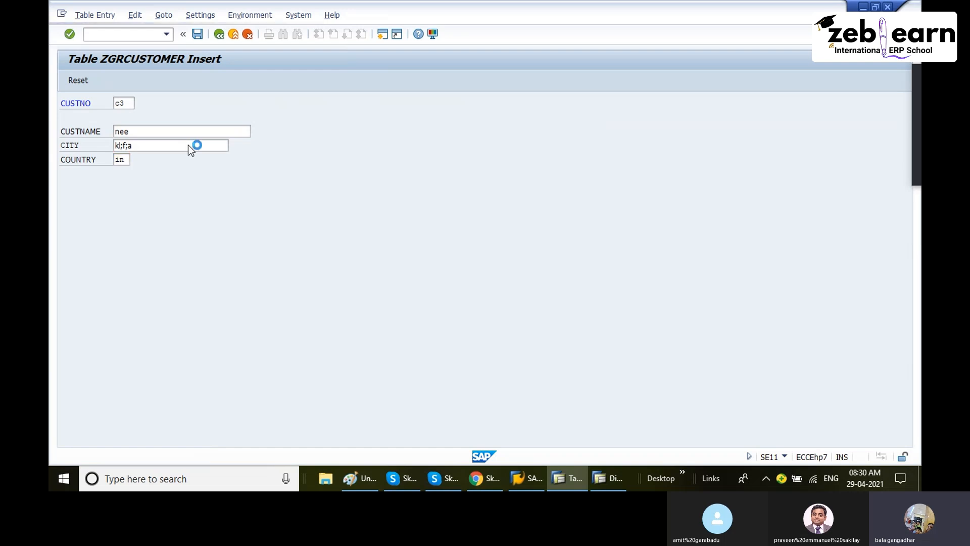
click(219, 39)
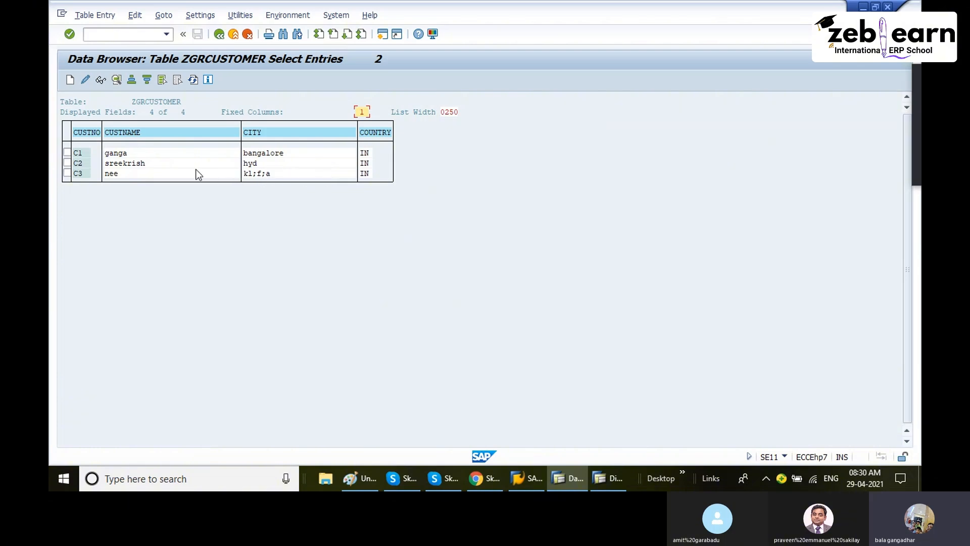
Step: Delete the third record, the one with city kl;f;a, from ZGRCUSTOMER and return to the entry list
click(67, 173)
click(85, 19)
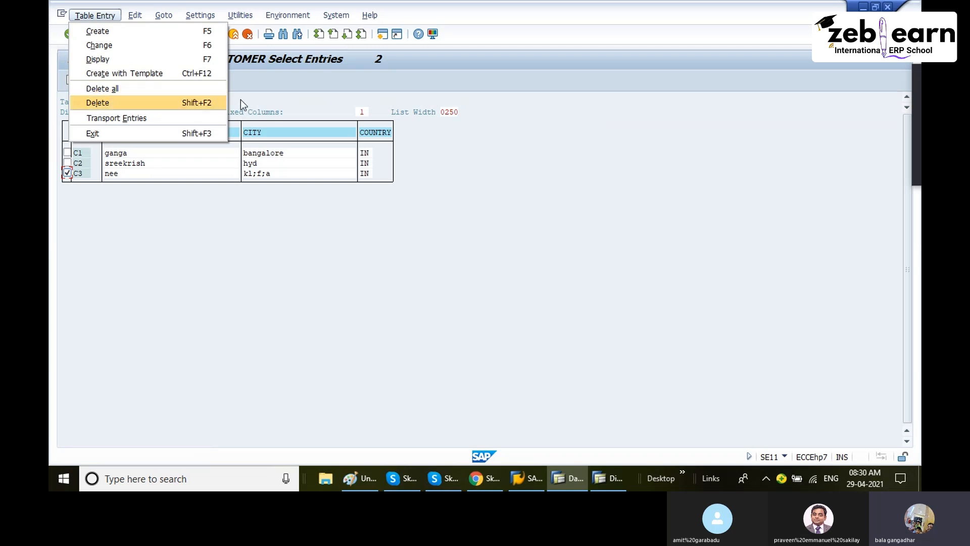
click(266, 103)
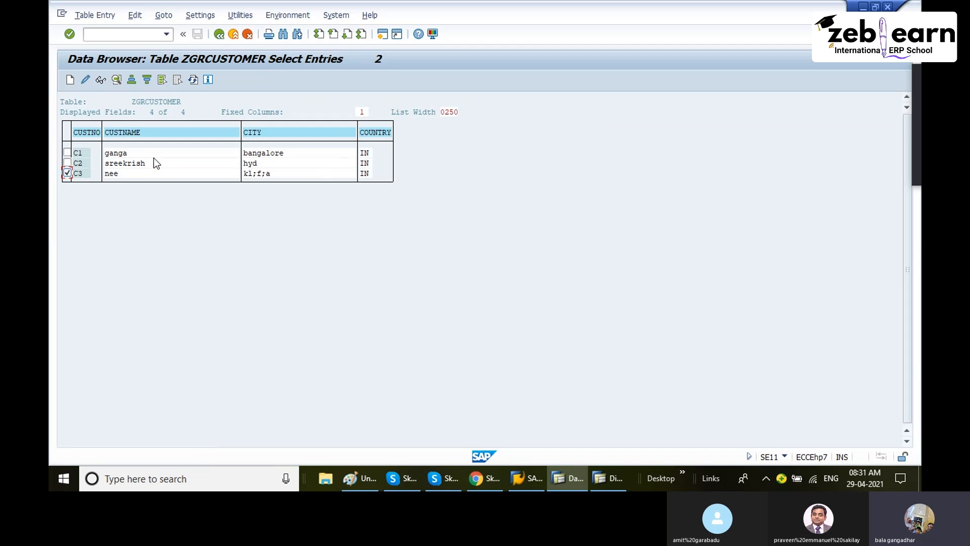
click(98, 15)
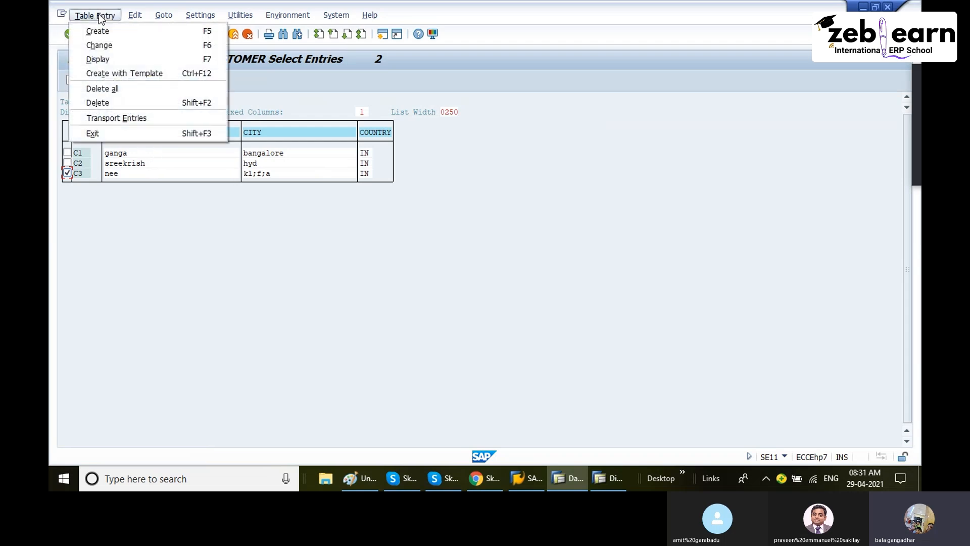
click(67, 173)
click(67, 172)
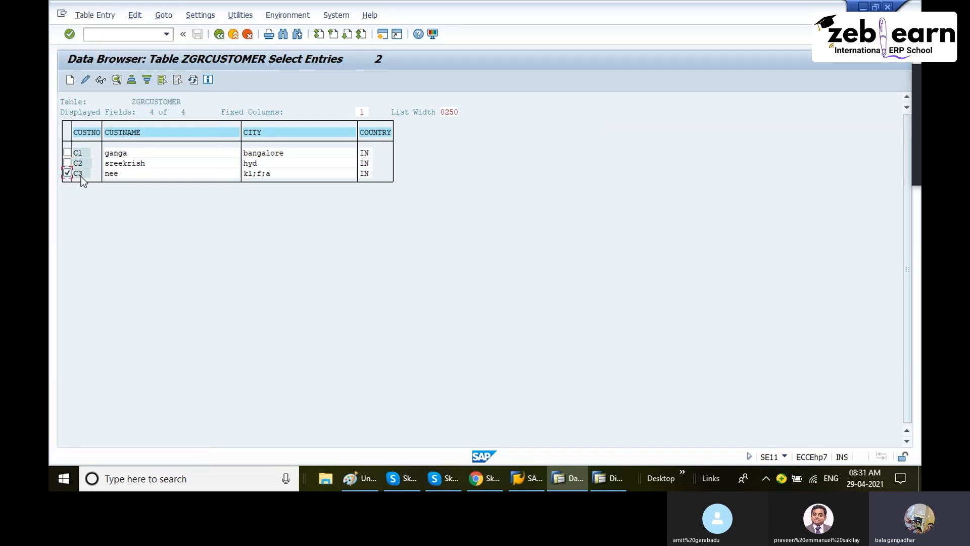
click(96, 16)
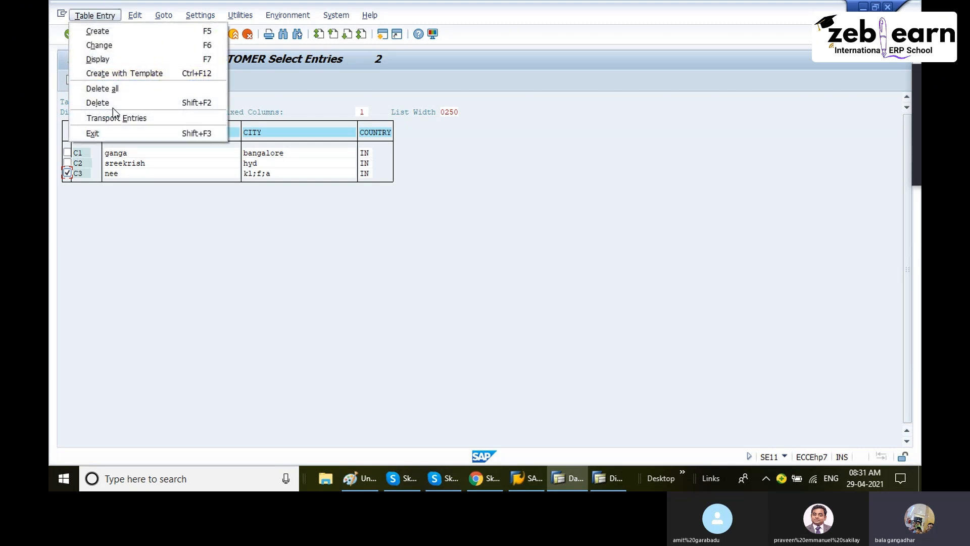
click(168, 101)
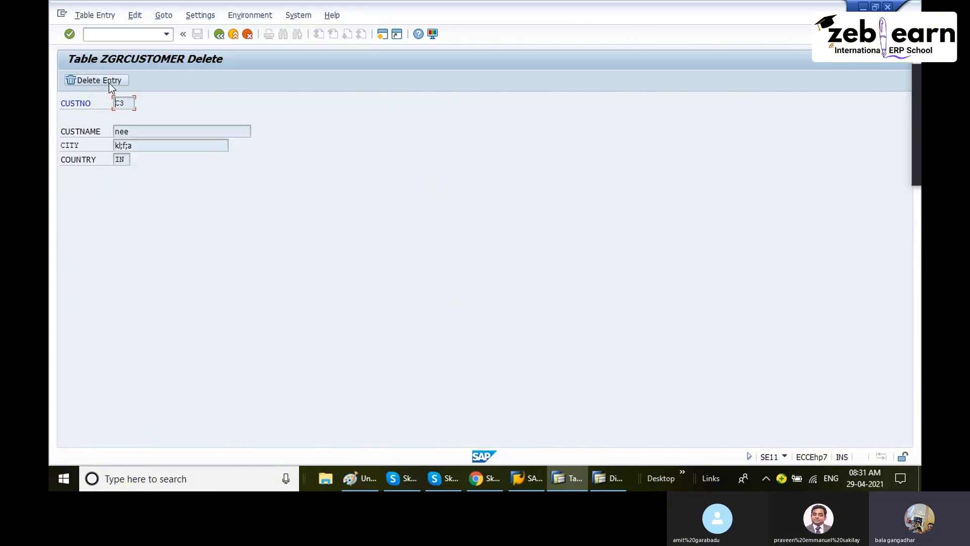
click(110, 82)
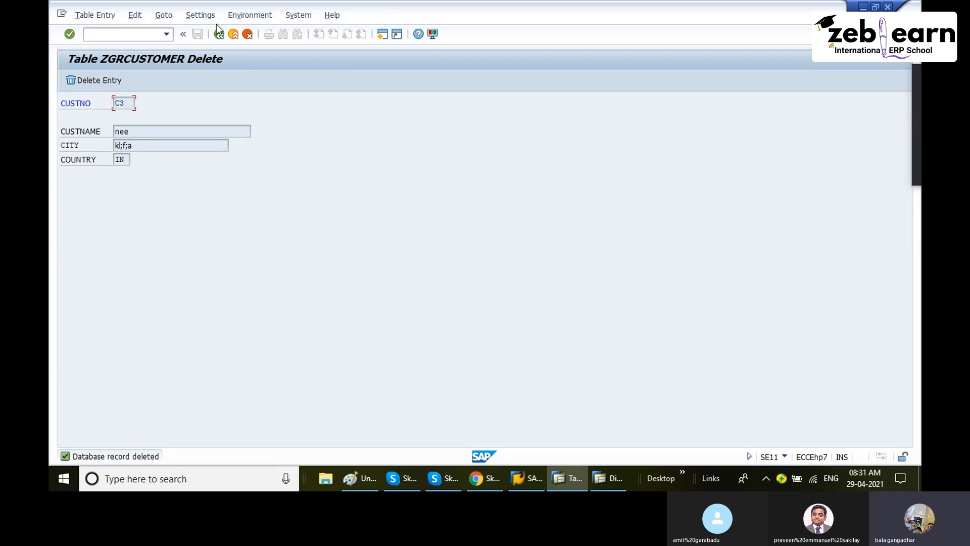
click(222, 36)
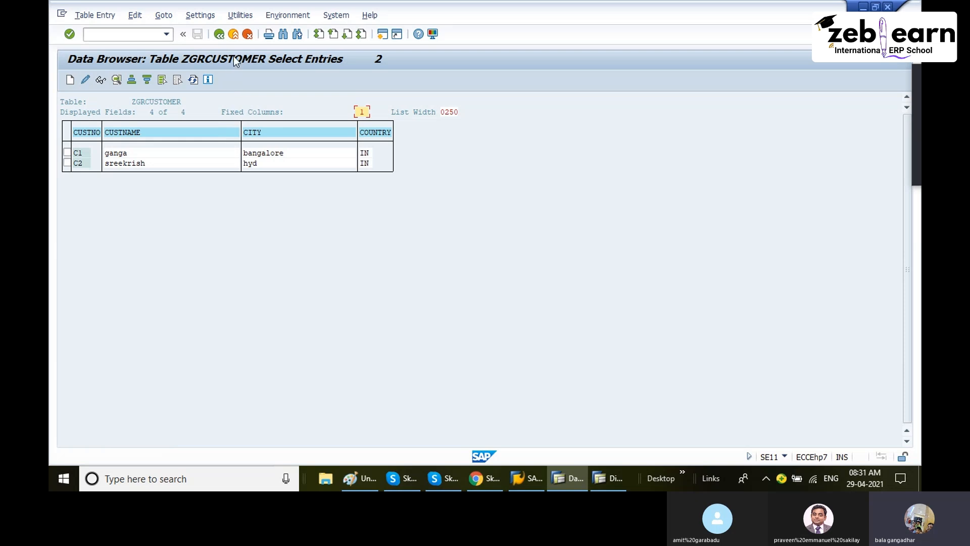
Step: Go back to the ABAP Dictionary initial screen, open ZGRCUSTOMER in display mode and list its records
click(223, 41)
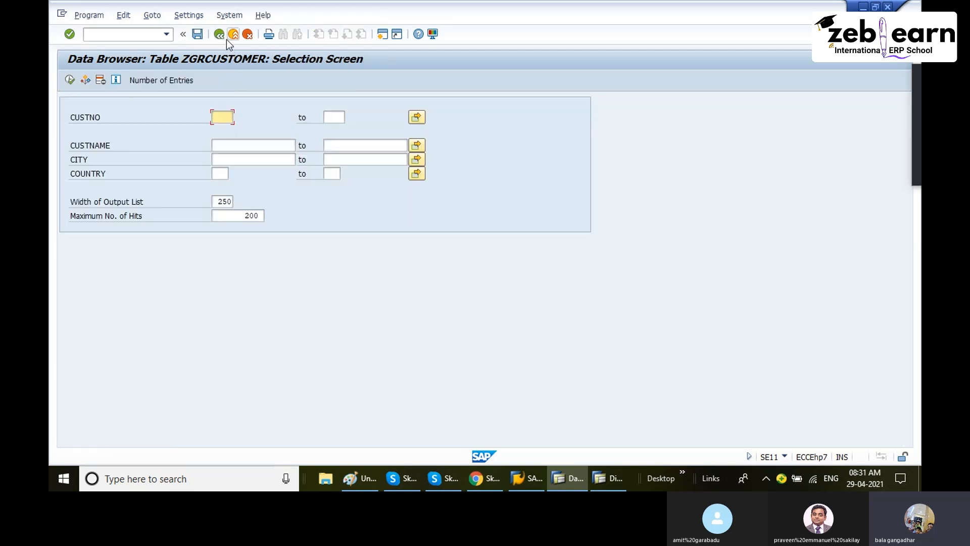
click(223, 39)
click(223, 39)
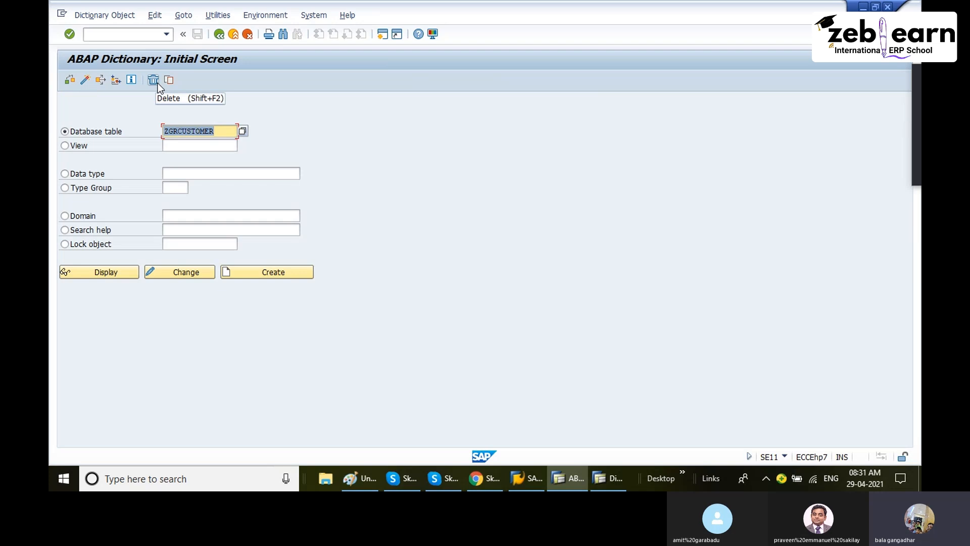
click(120, 270)
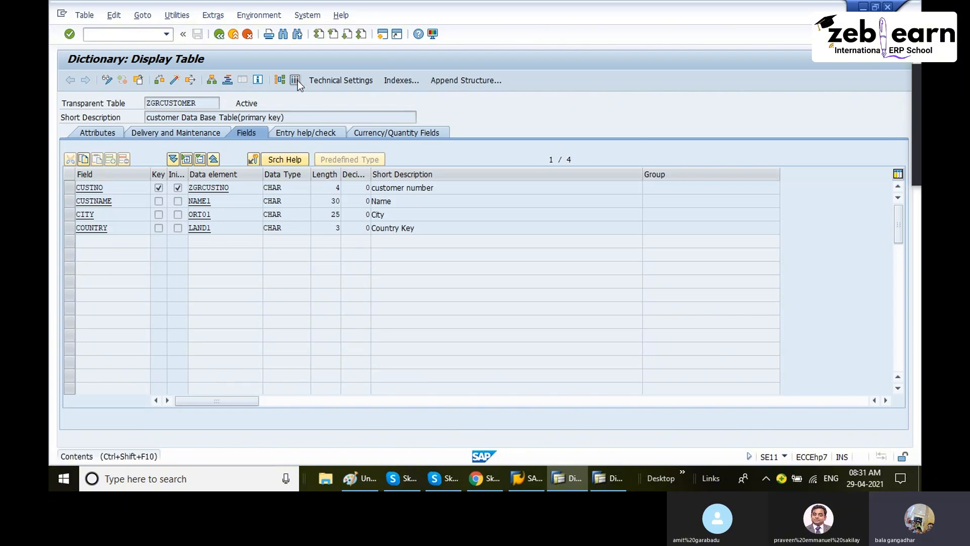
click(297, 80)
click(69, 81)
click(67, 162)
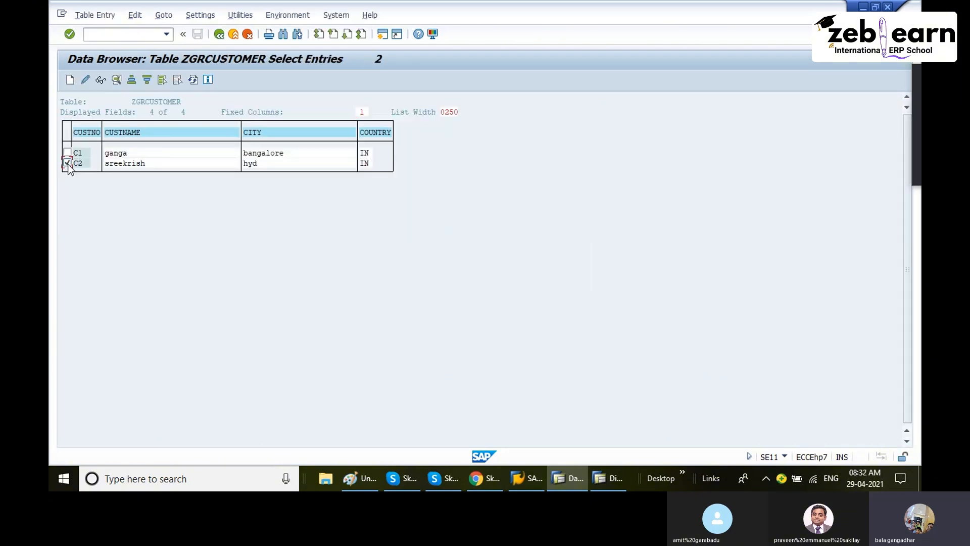
click(95, 16)
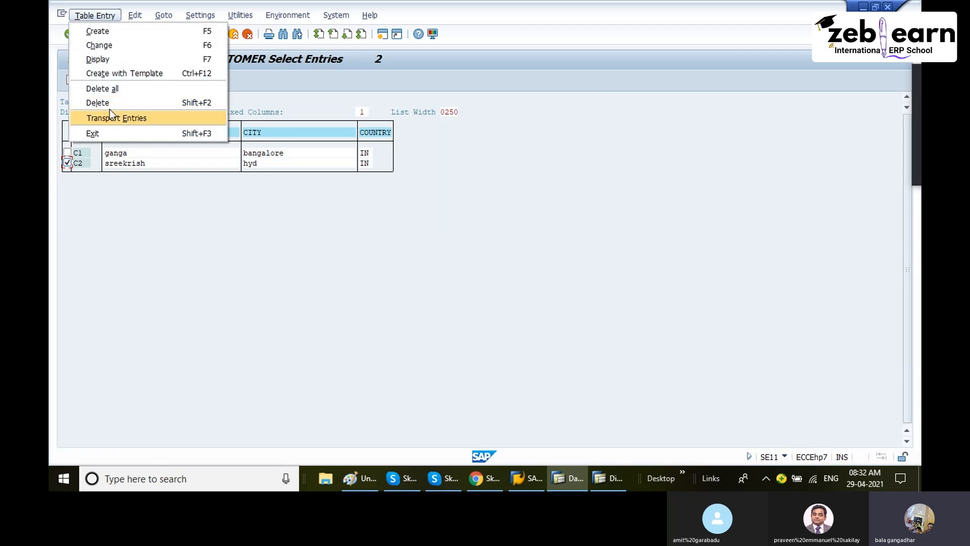
click(117, 89)
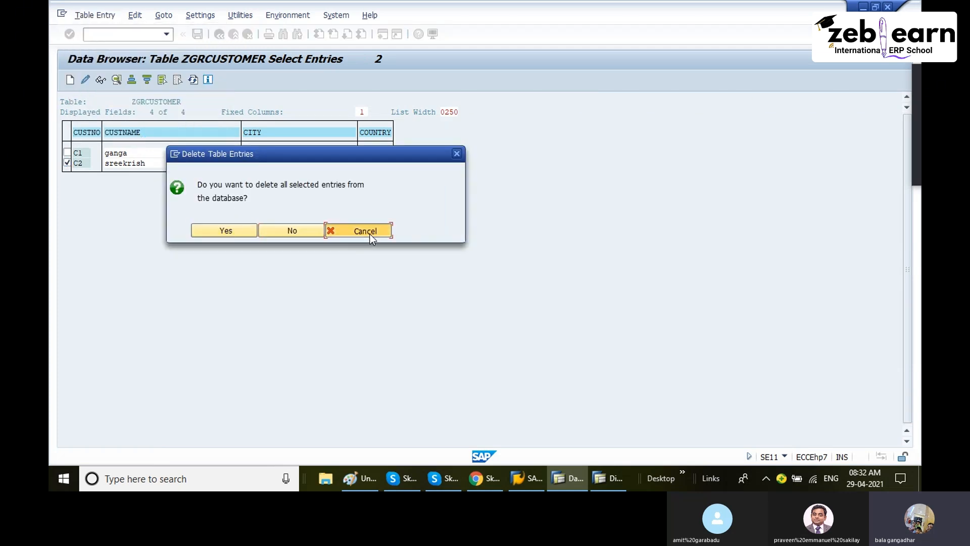
click(370, 234)
Step: Leave the ZGRCUSTOMER entry list and go back to the ABAP Dictionary initial screen
click(219, 35)
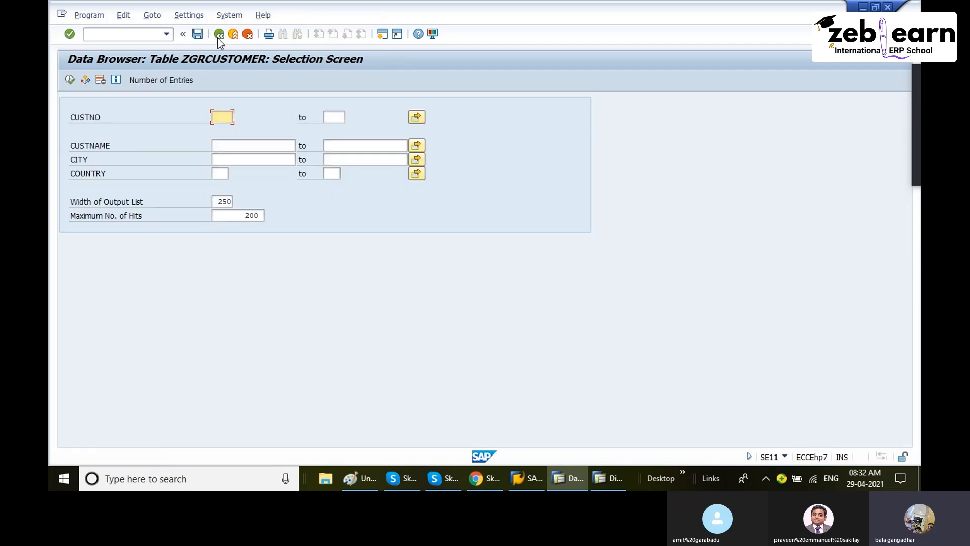
click(219, 34)
click(219, 39)
key(F3)
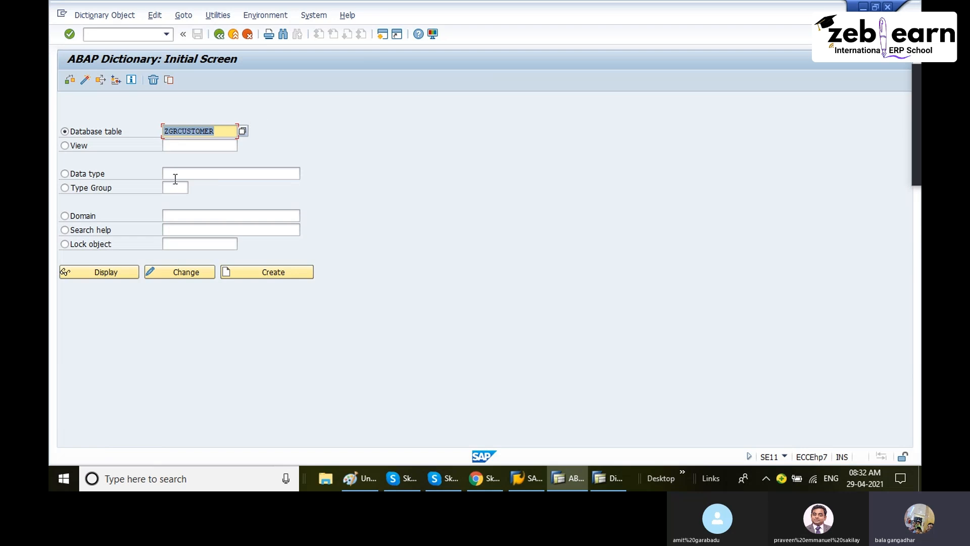
Step: Switch to Paint and frame the primary key table diagram with a purple rounded rectangle about 607 by 363 px
click(362, 480)
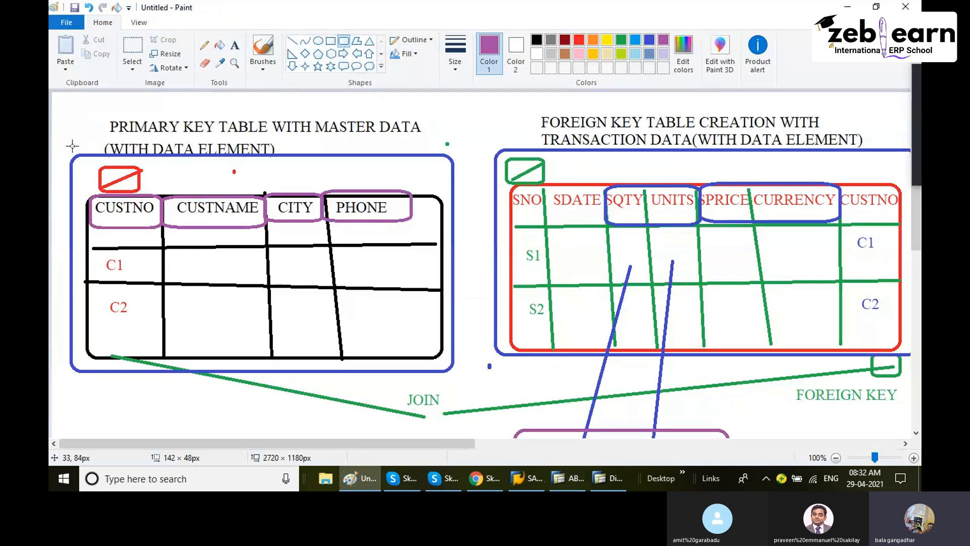
mouse_move(72, 146)
mouse_down()
mouse_move(173, 318)
mouse_move(458, 411)
mouse_move(460, 378)
mouse_up()
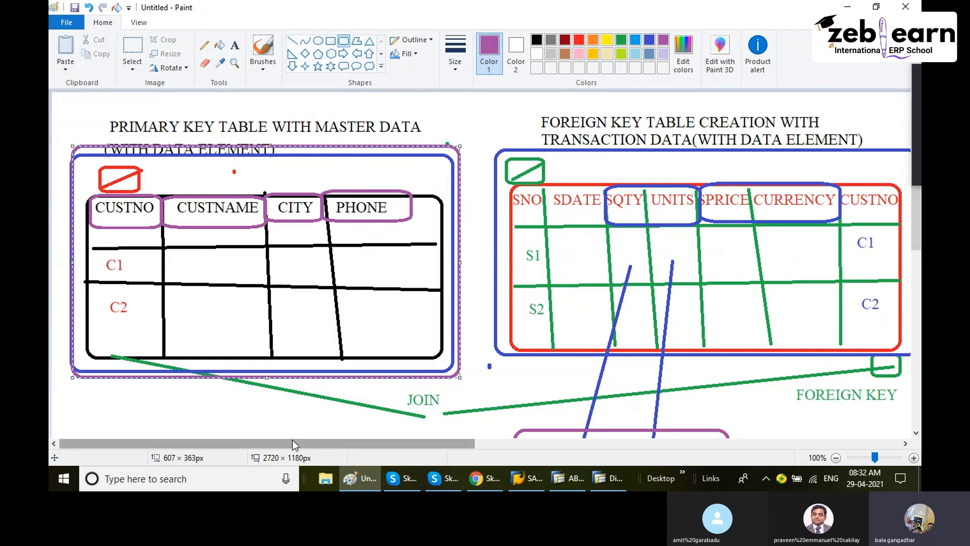
drag(293, 440, 301, 441)
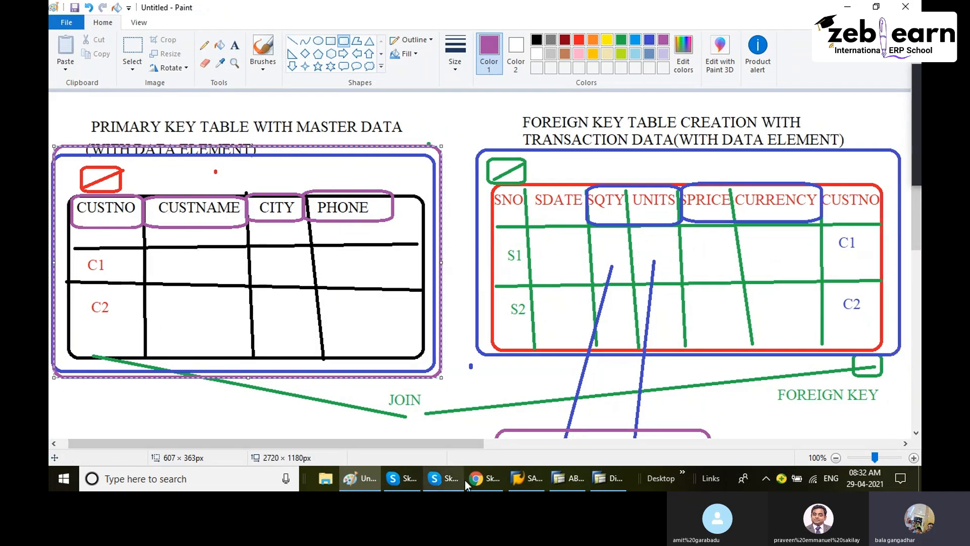
Step: Switch back to SAP, open ZGRCUSTOMER in display mode, view its enhancement category and return to the ABAP Dictionary initial screen
click(556, 480)
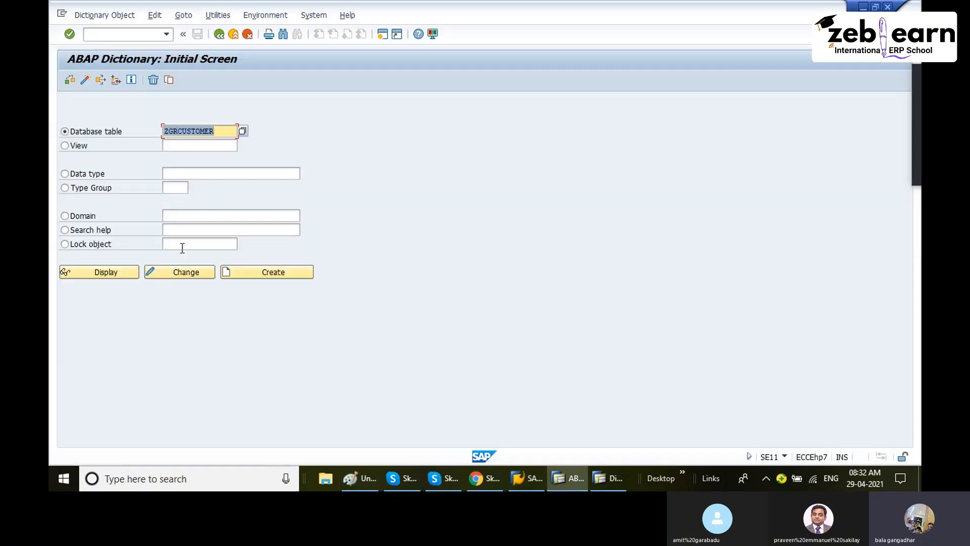
click(110, 271)
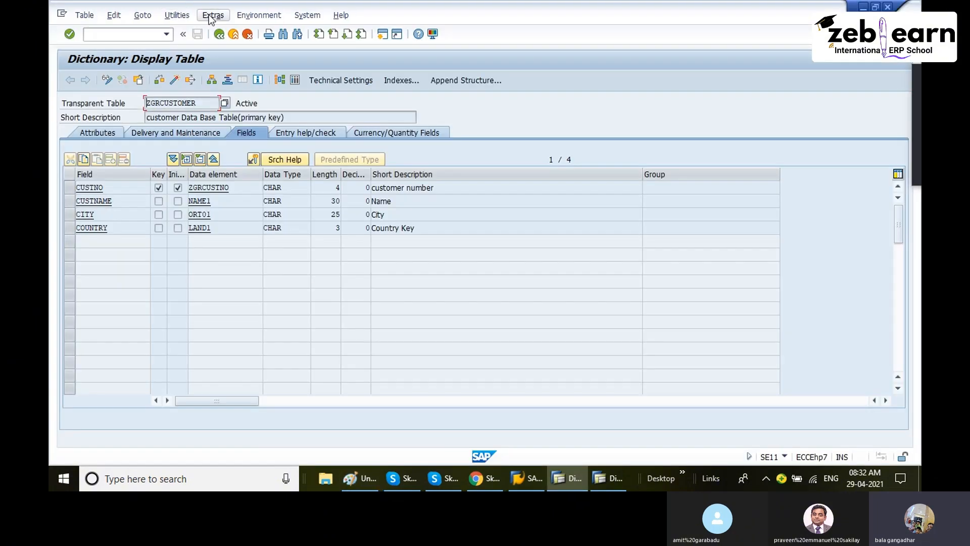
click(214, 15)
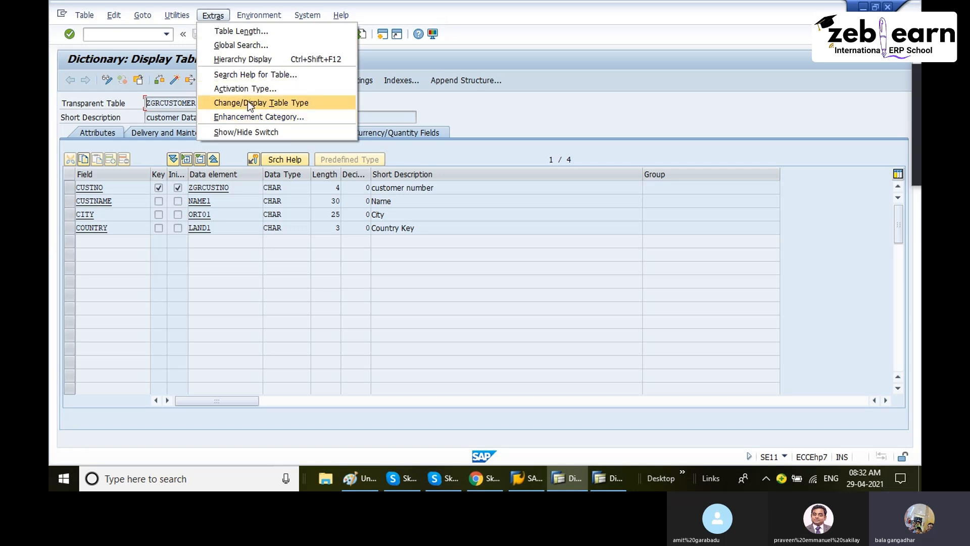
click(253, 116)
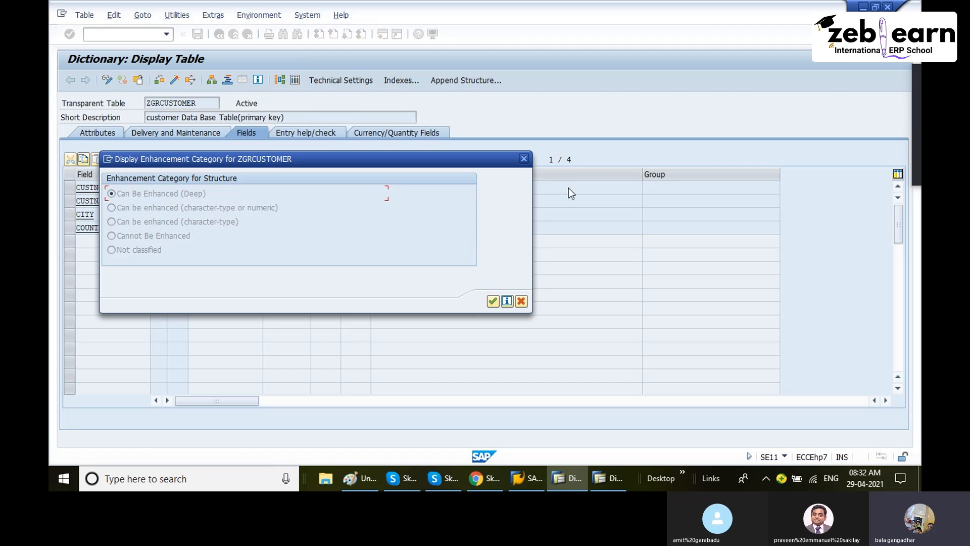
click(525, 158)
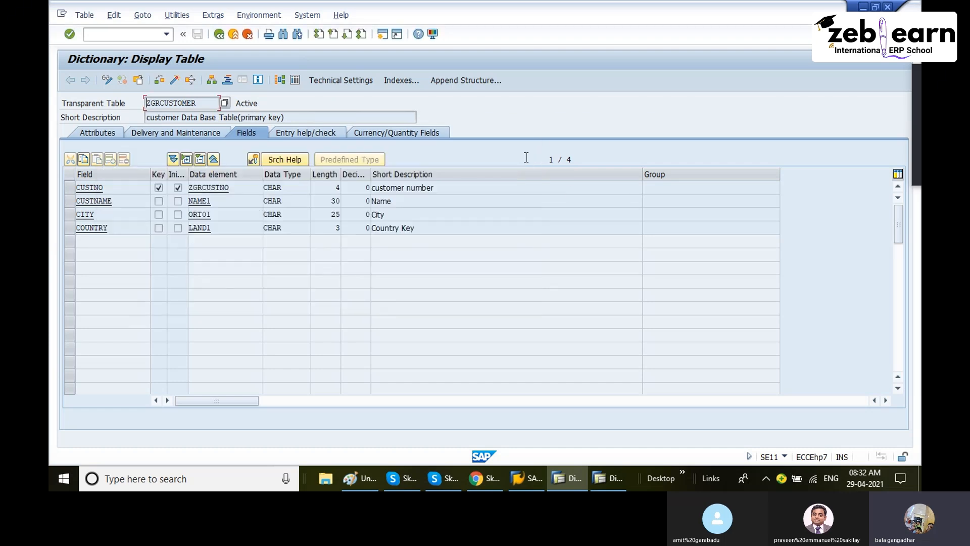
click(219, 35)
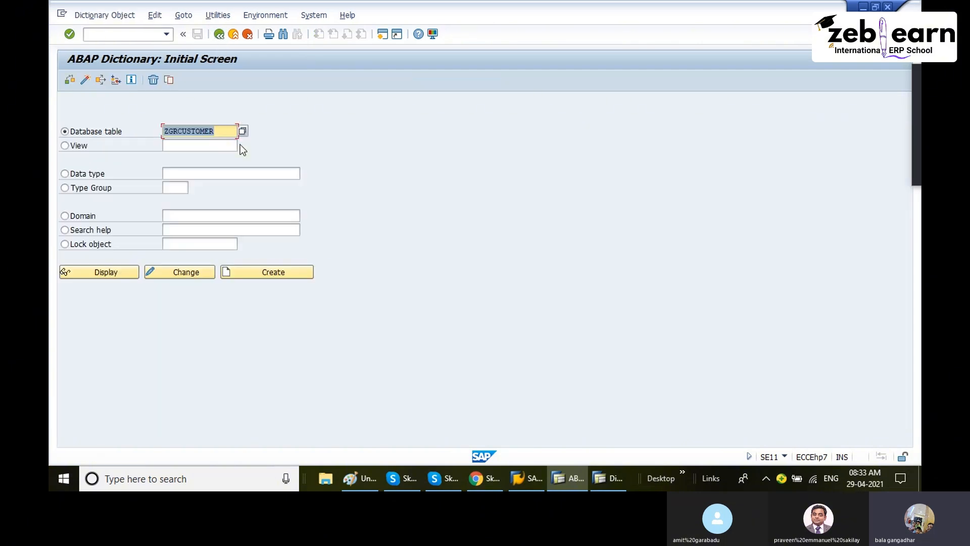
Step: Switch to Paint to examine the foreign key table diagram and its SQTY and UNITS reference example, and return to SAP
click(616, 476)
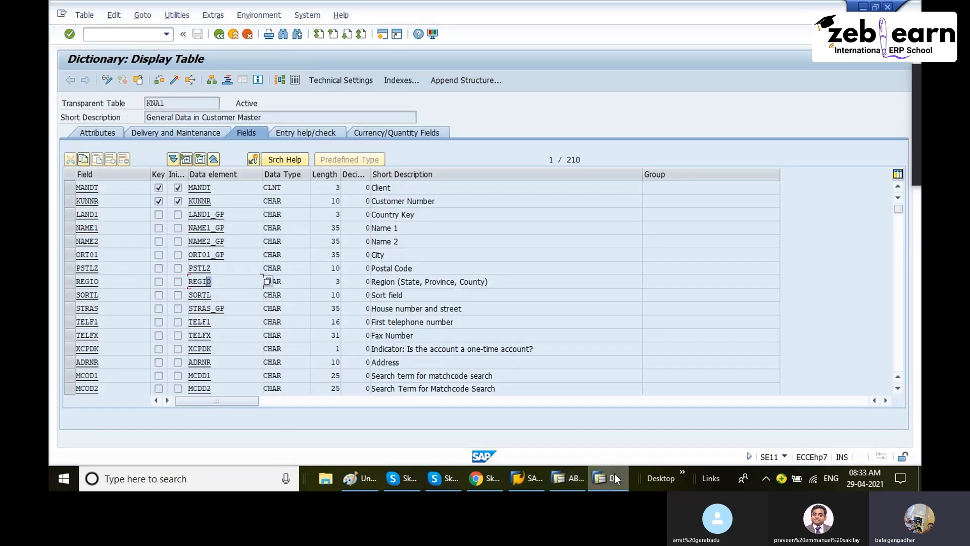
click(615, 474)
click(365, 477)
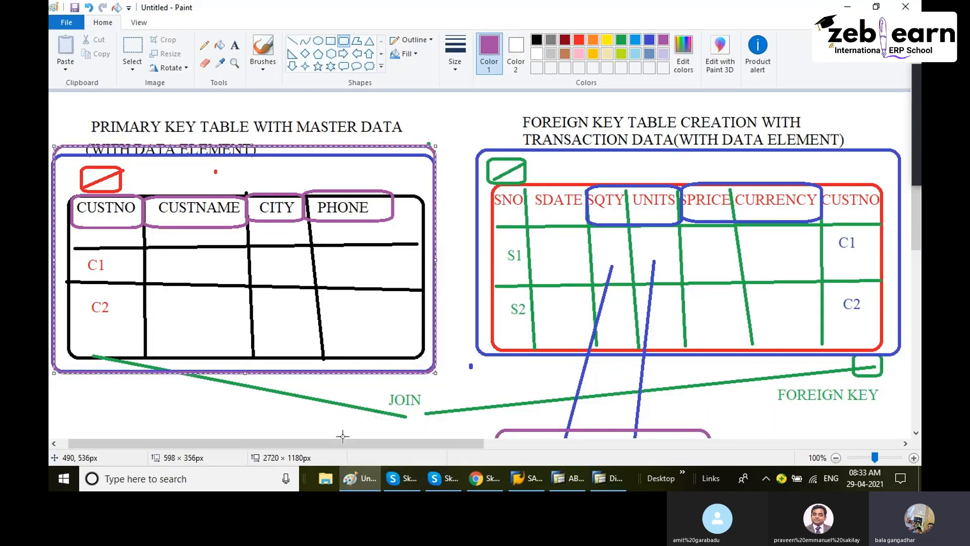
drag(330, 444, 469, 445)
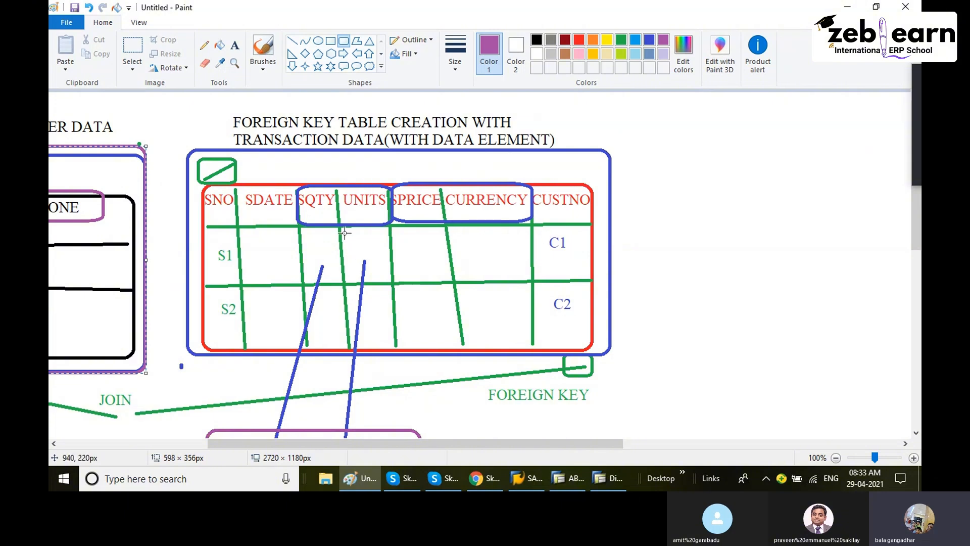
scroll(344, 234, down, 3)
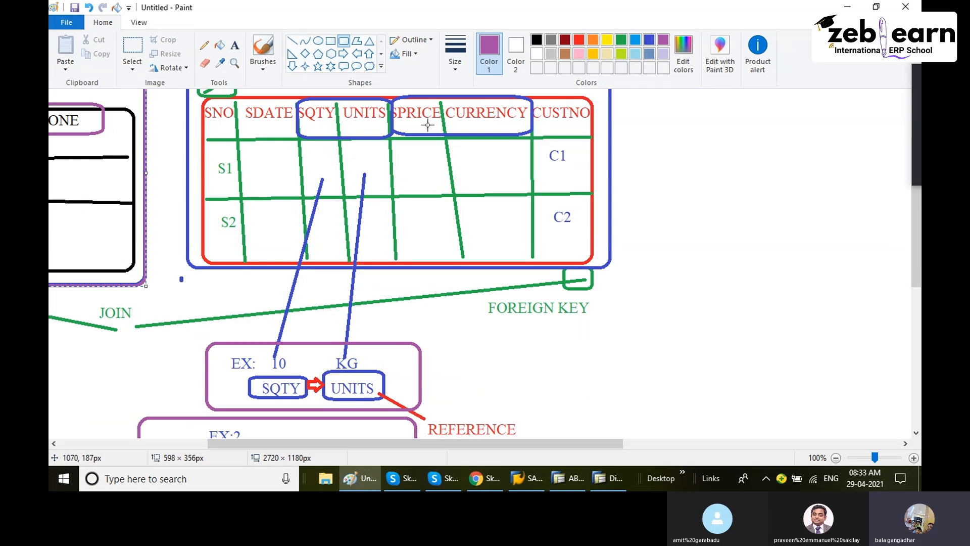
click(569, 476)
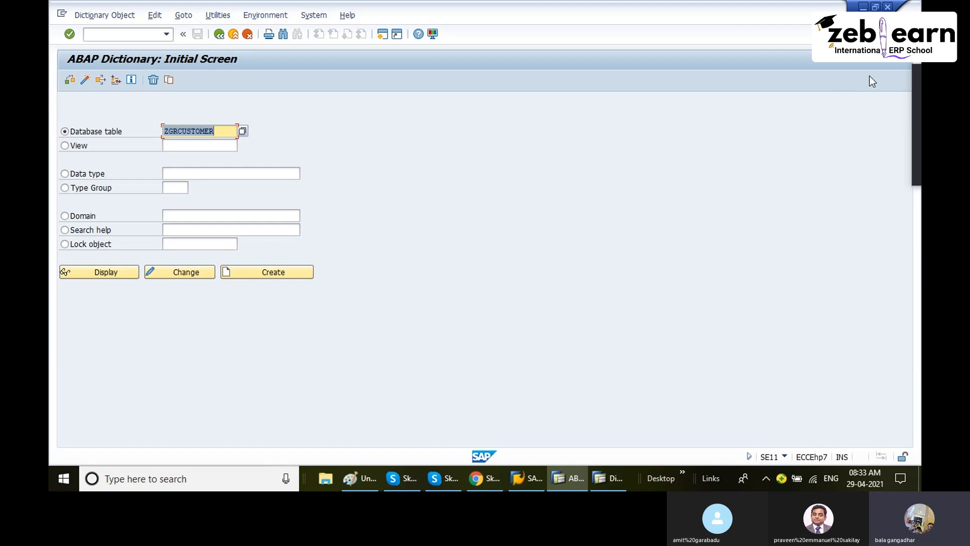
Step: Bring the Skype call window into view, mute and unmute the microphone, and move the window back out of the way
drag(920, 75, 734, 40)
click(764, 132)
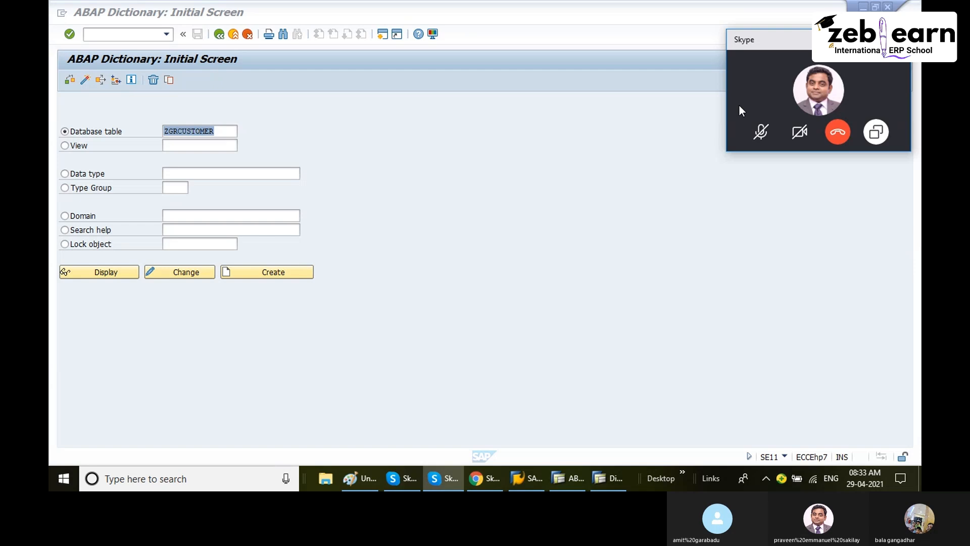
click(760, 132)
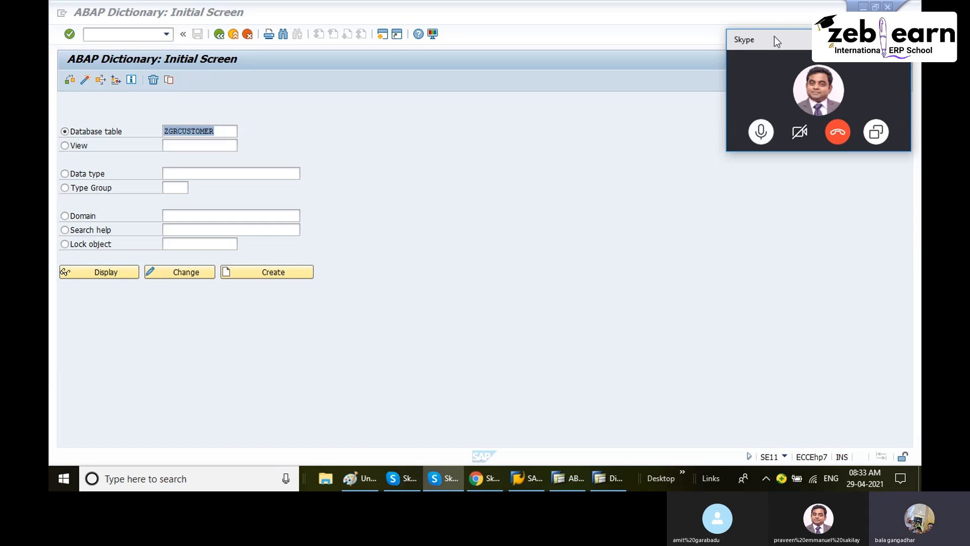
drag(776, 40, 870, 27)
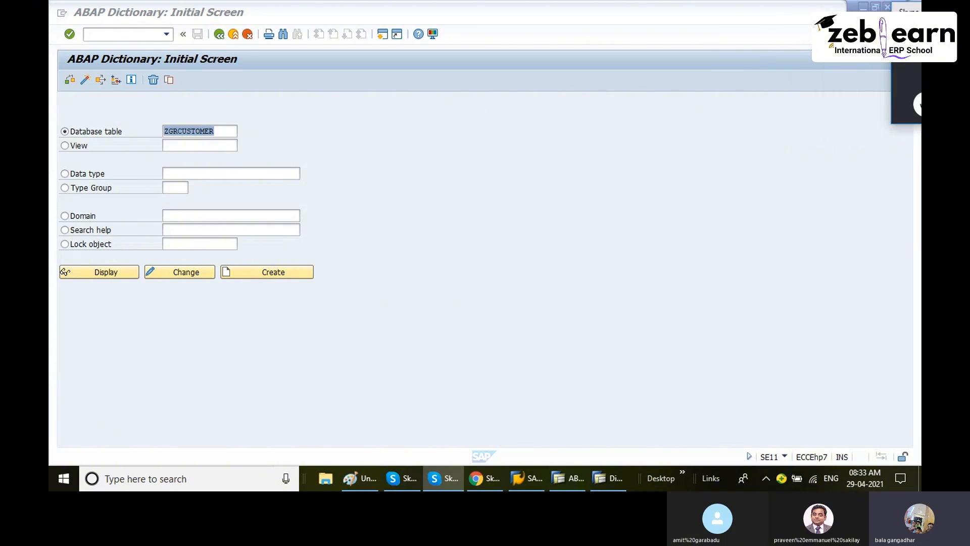
Step: Replace the database table name with ZGRSALES and start creating the table
click(225, 133)
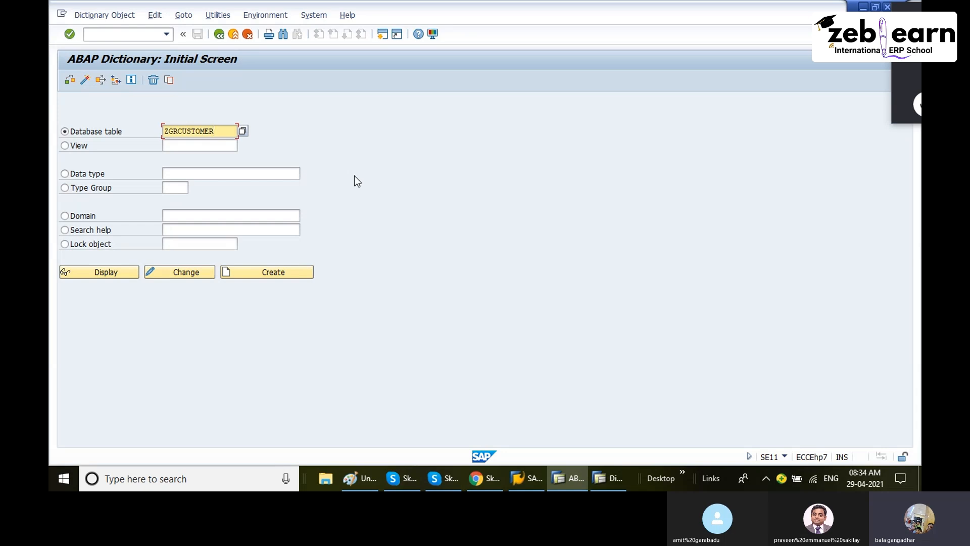
key(BackSpace)
key(BackSpace)
key(BackSpace)
key(BackSpace)
key(BackSpace)
key(BackSpace)
key(BackSpace)
key(BackSpace)
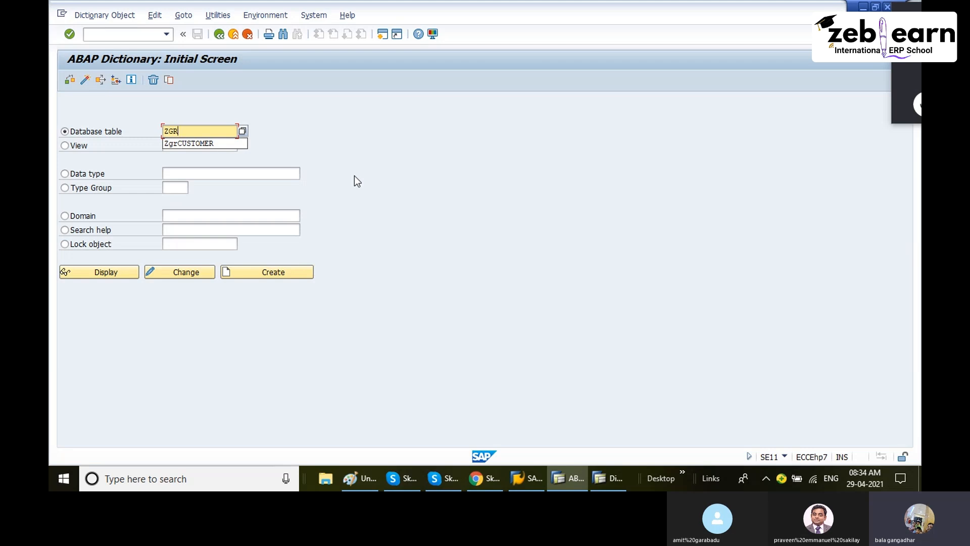
text(sal)
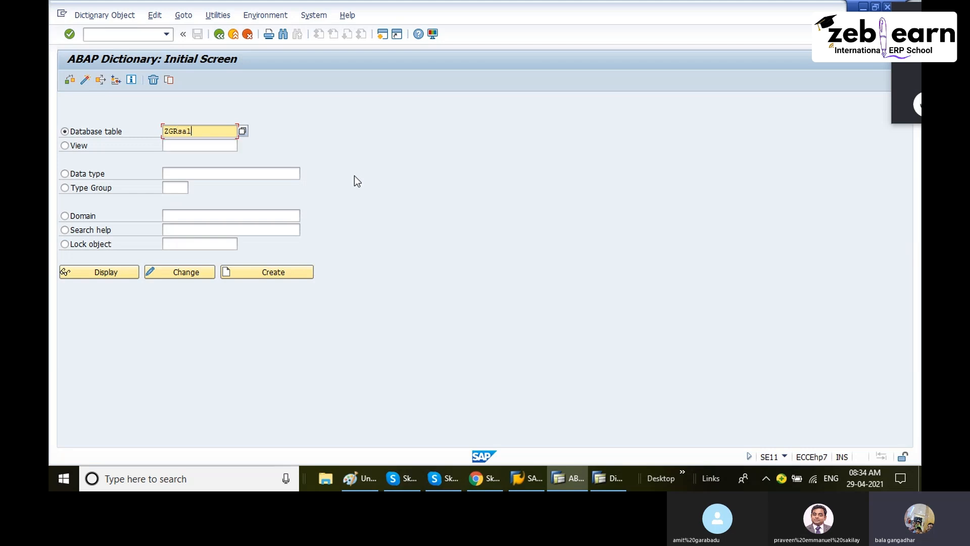
text(es)
key(Return)
click(290, 271)
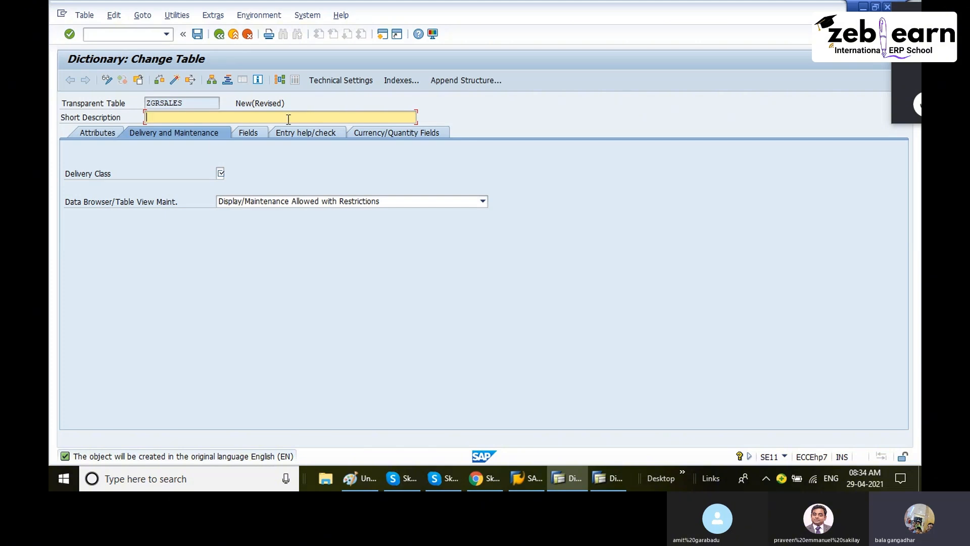
Step: Give ZGRSALES the short description "sales details(Foreign key table)", delivery class A and Display/Maintenance Allowed, and save the table
text(sales details(Foreign key table))
key(Tab)
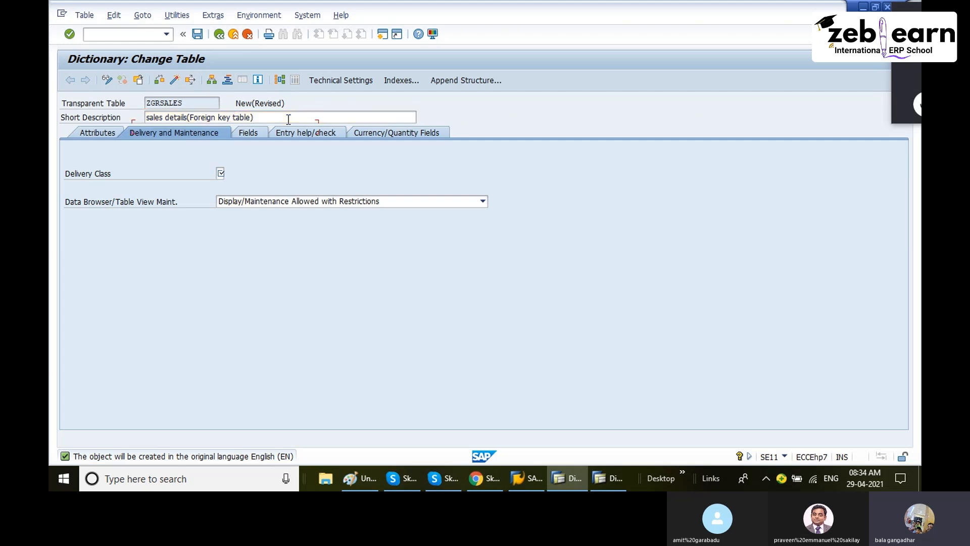
text(a)
key(Tab)
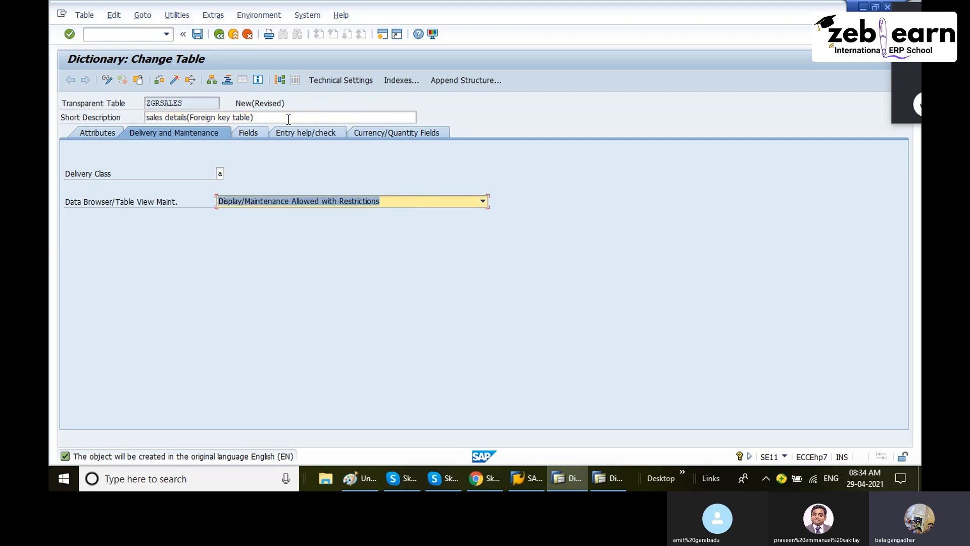
key(F4)
key(Down)
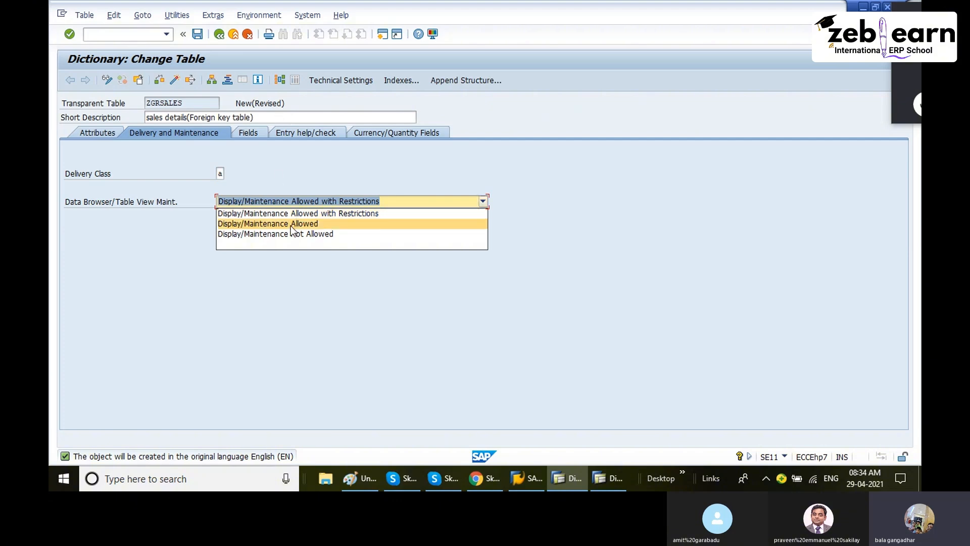
key(Return)
click(197, 34)
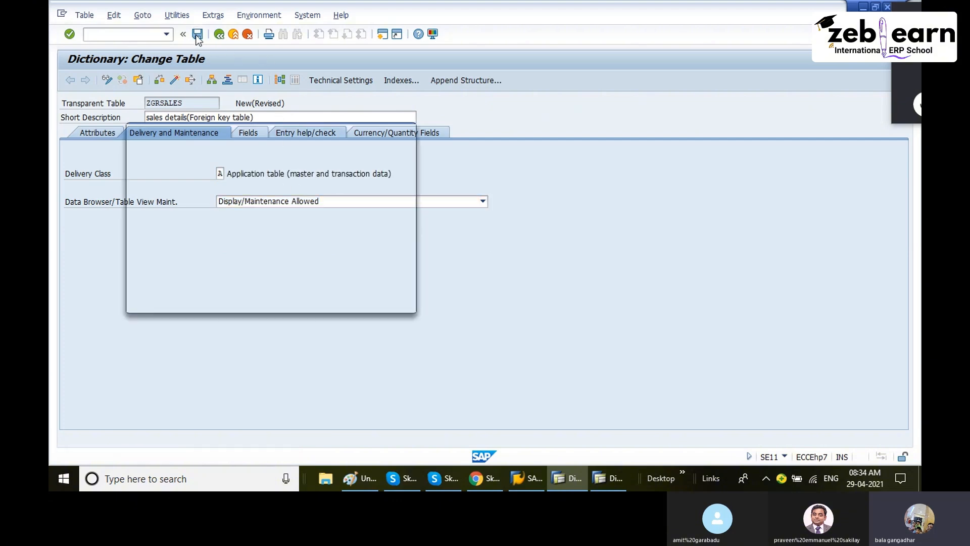
click(281, 301)
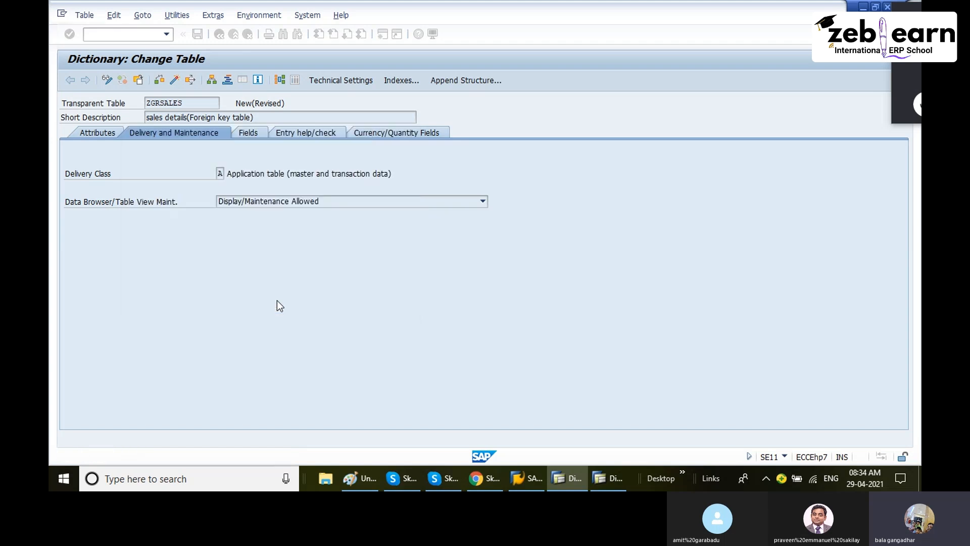
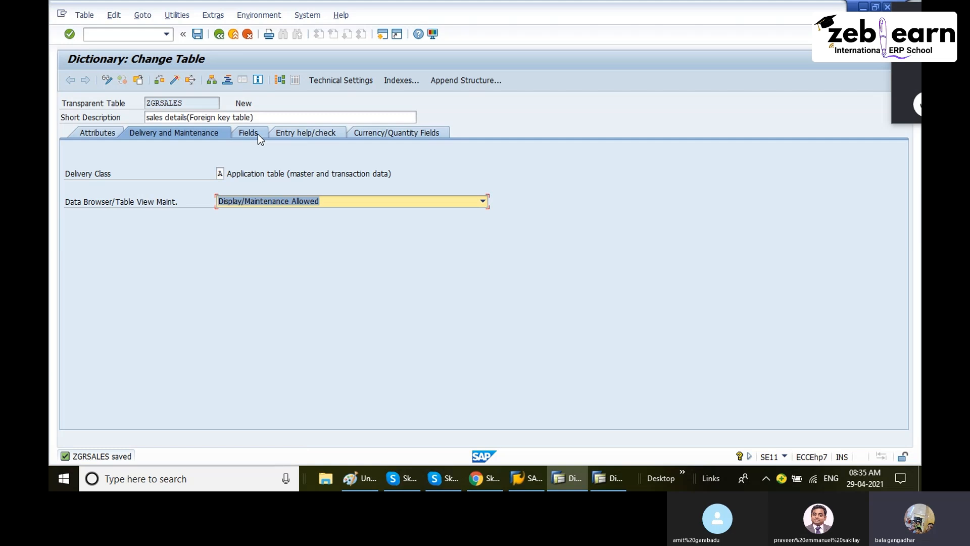
Step: Open the field list of ZGRSALES, switch to Paint to check the foreign key table's columns, and return to SAP
click(258, 134)
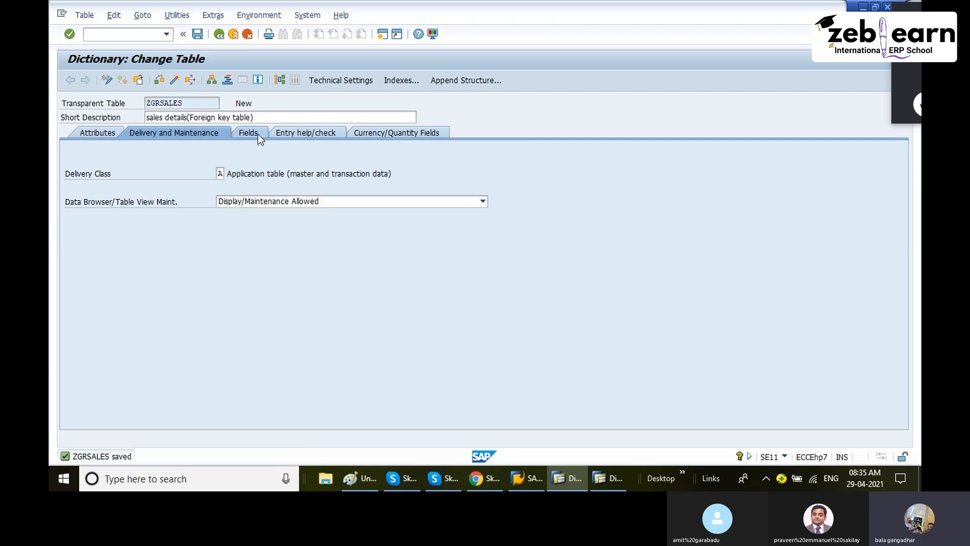
click(122, 187)
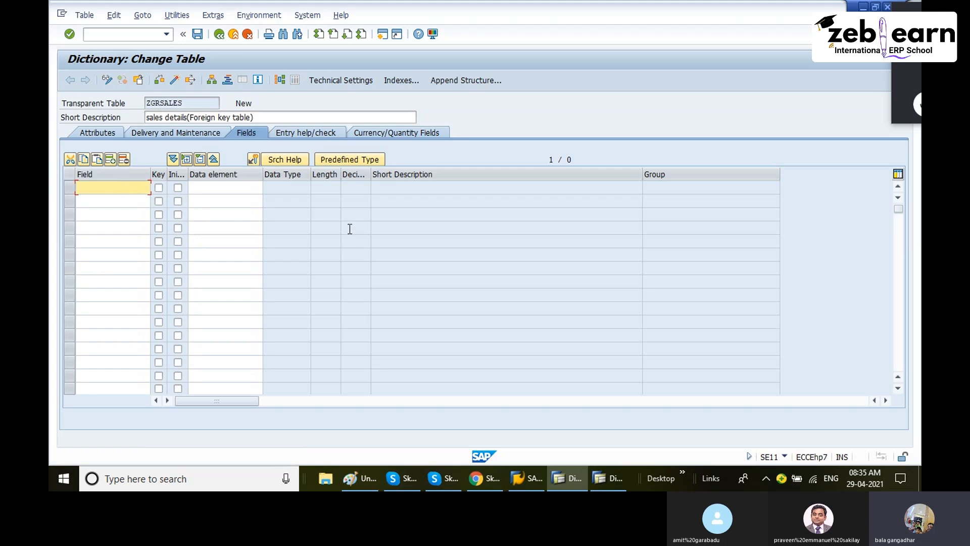
click(356, 475)
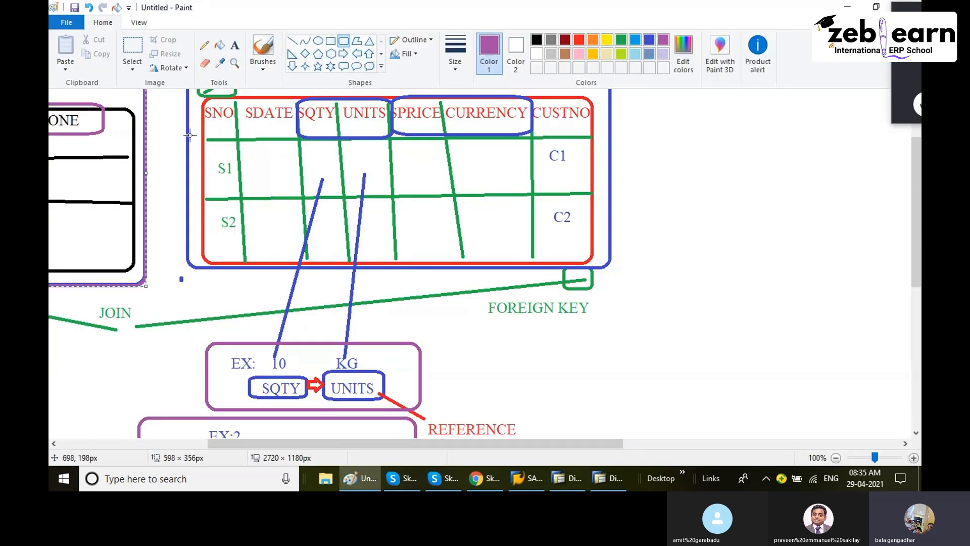
scroll(222, 124, up, 3)
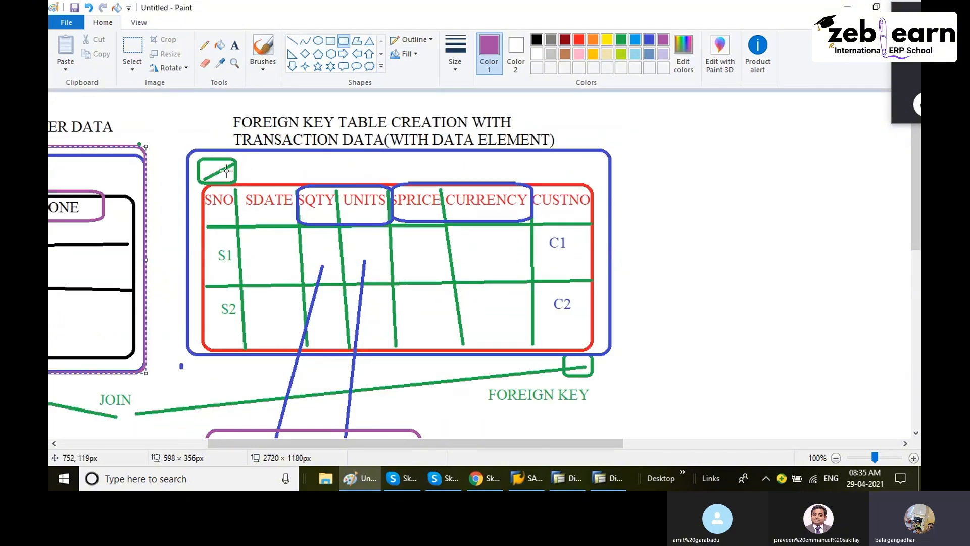
click(346, 478)
Step: Add the field SNO to ZGRSALES as a key field with initial values and data element ZSNO
text(sno)
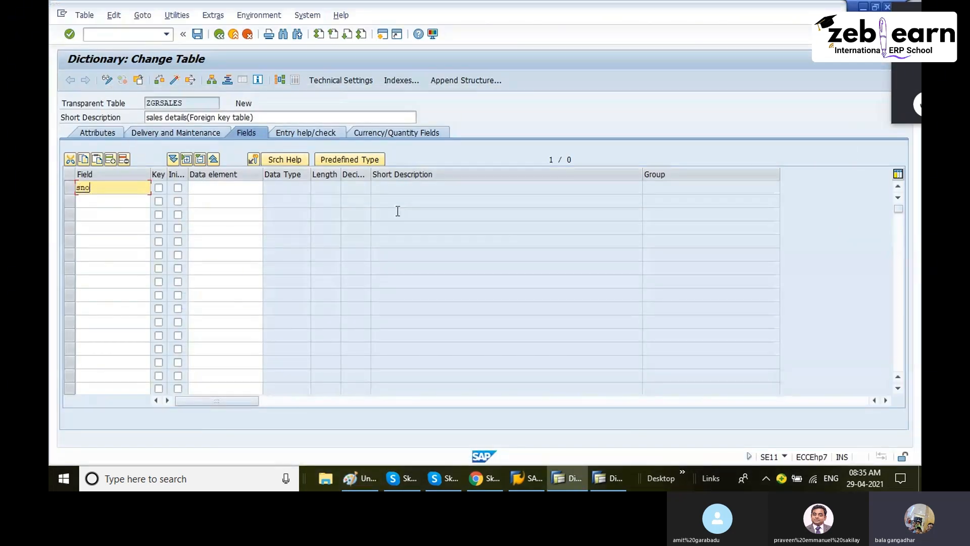
key(Tab)
key(space)
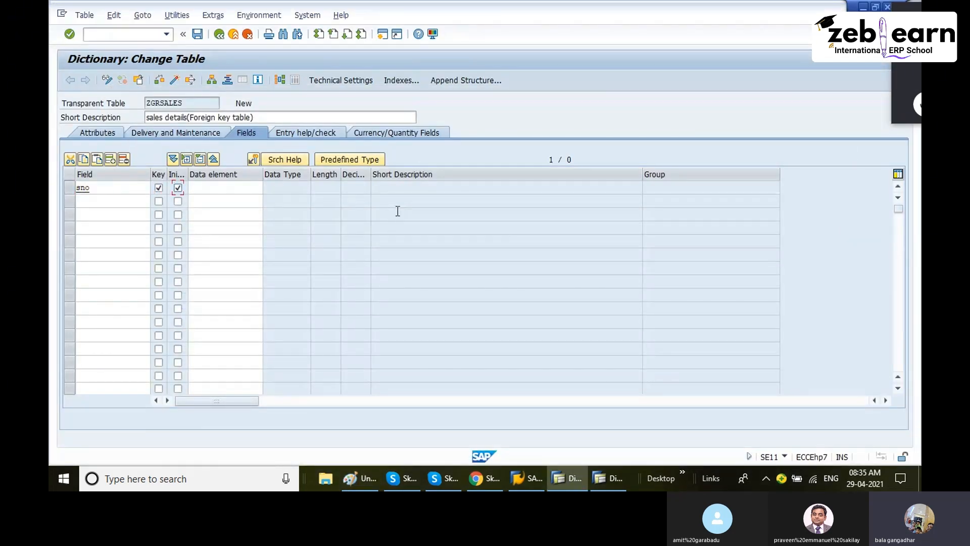
key(Tab)
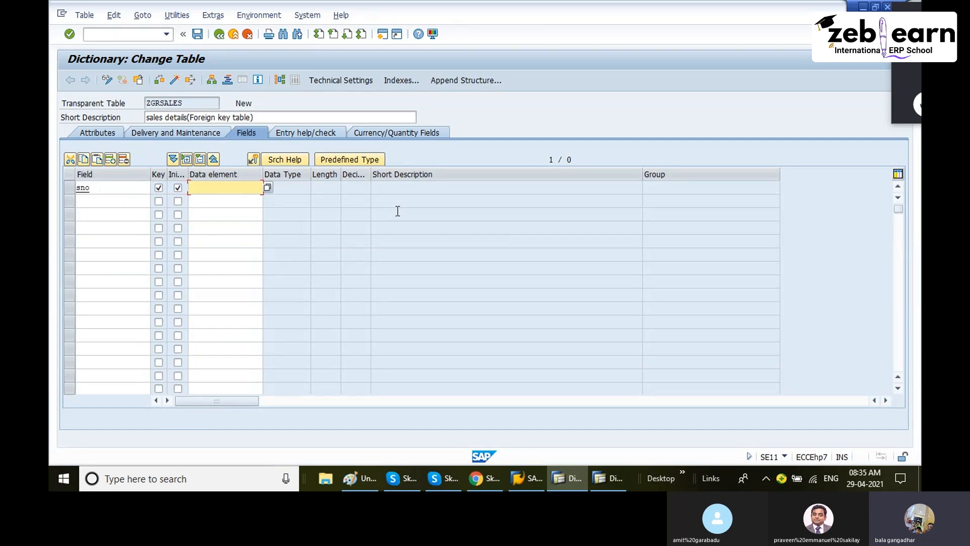
text(zsno)
key(Return)
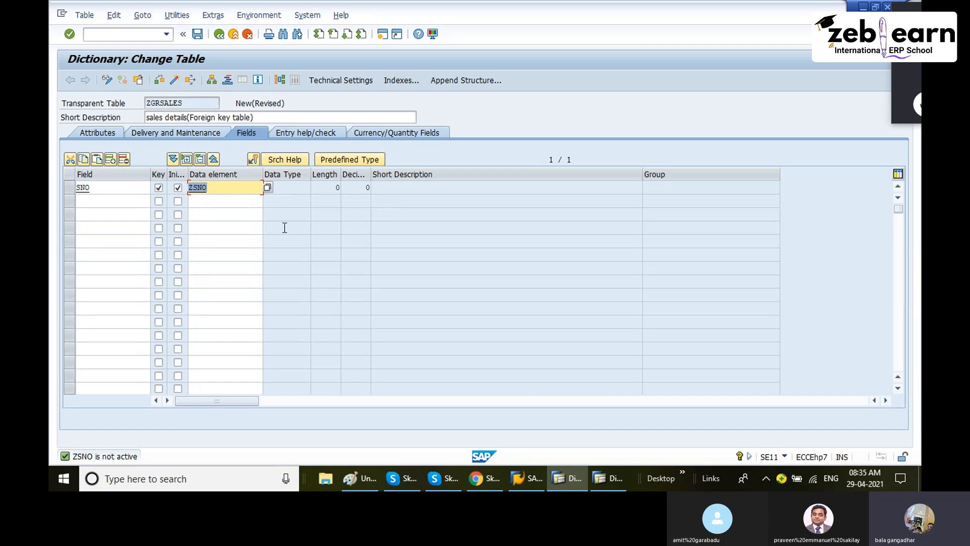
Step: Open data element ZSNO from the SNO row, saving the table changes, and agree to create it
double_click(203, 187)
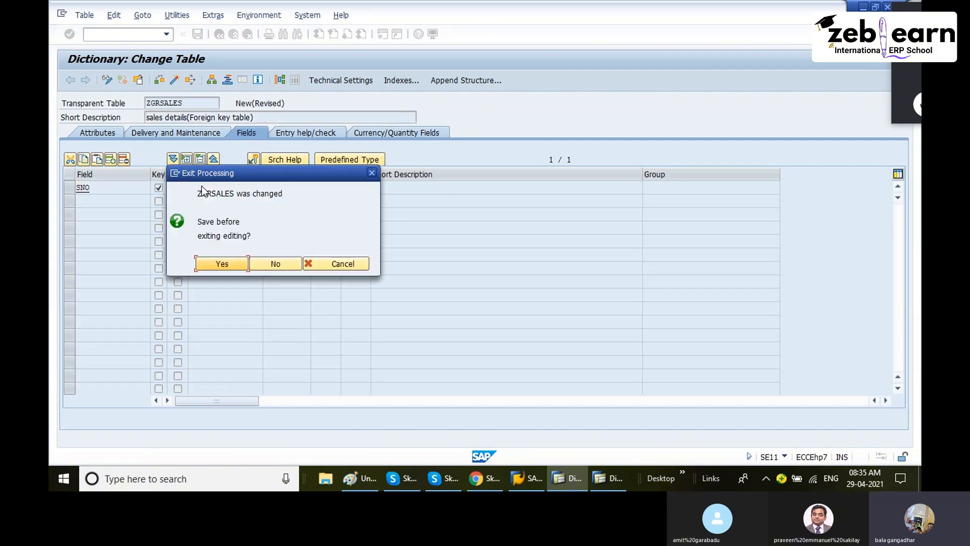
click(235, 263)
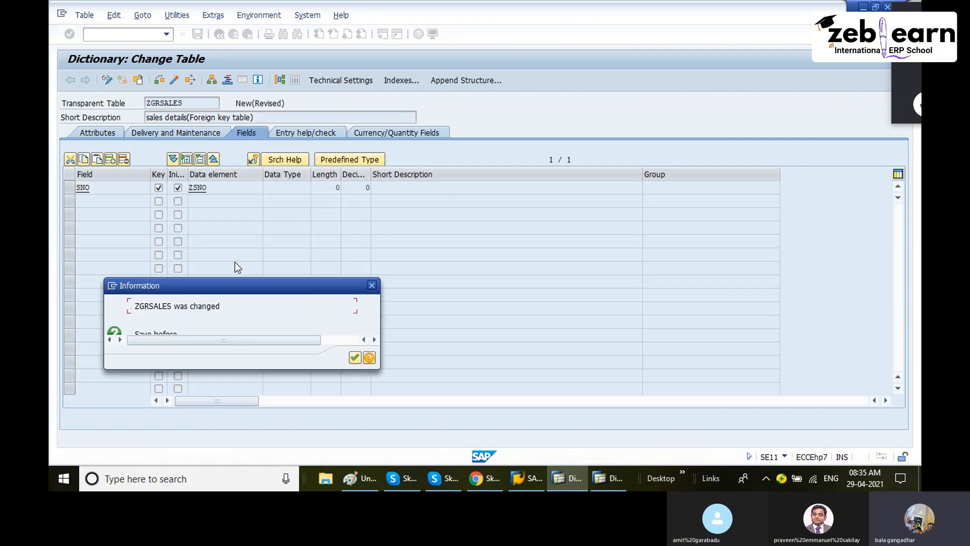
click(355, 357)
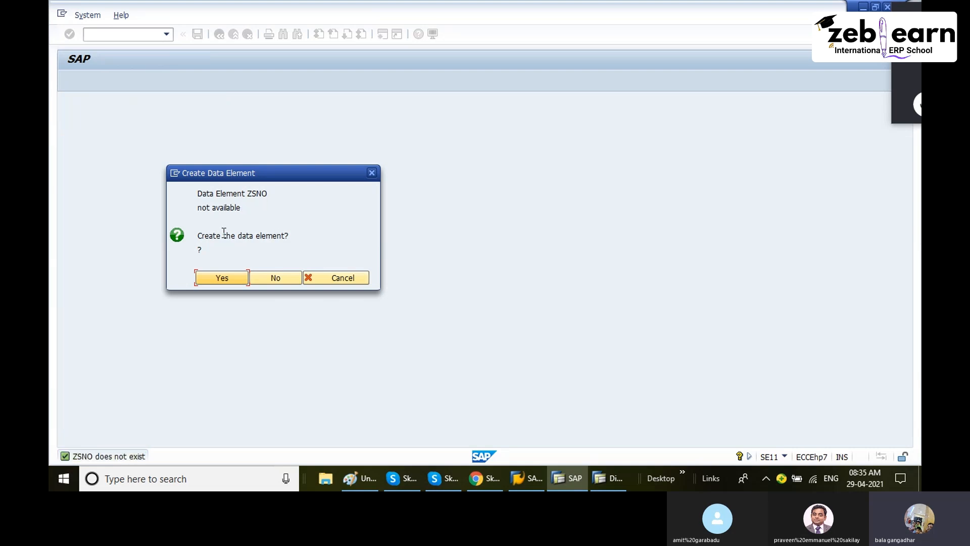
drag(203, 235, 286, 236)
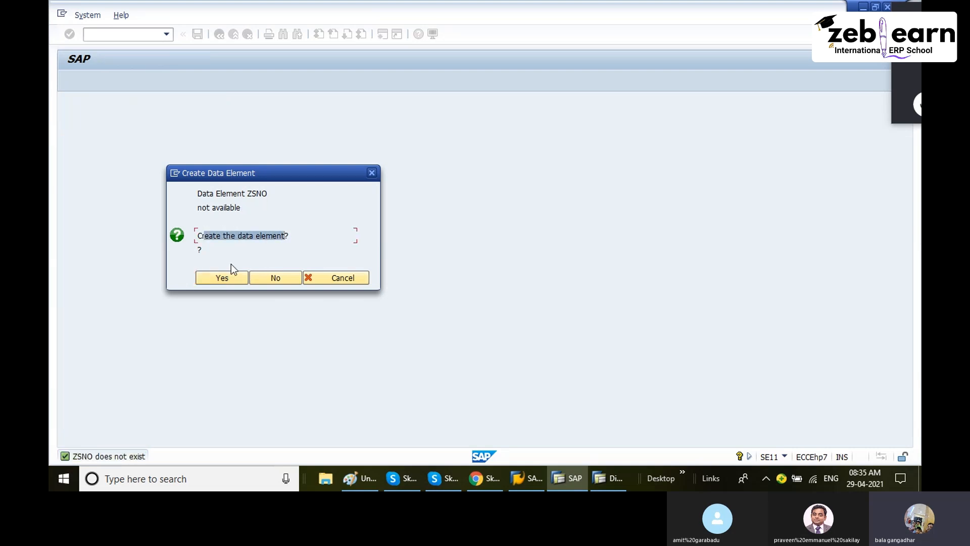
click(224, 278)
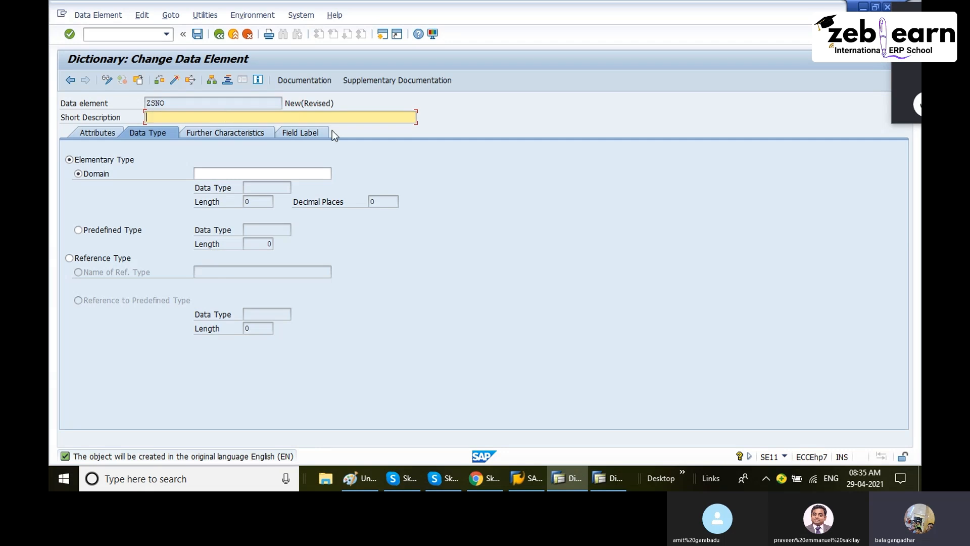
Step: Give data element ZSNO the short description "sales order number" and assign it the domain ZSNO
text(sales order number)
key(Return)
key(Tab)
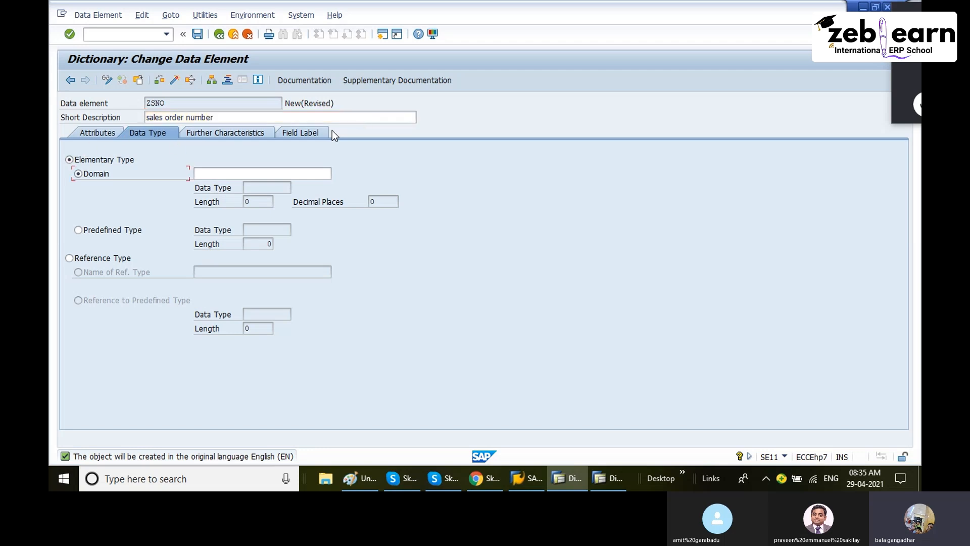
text(z)
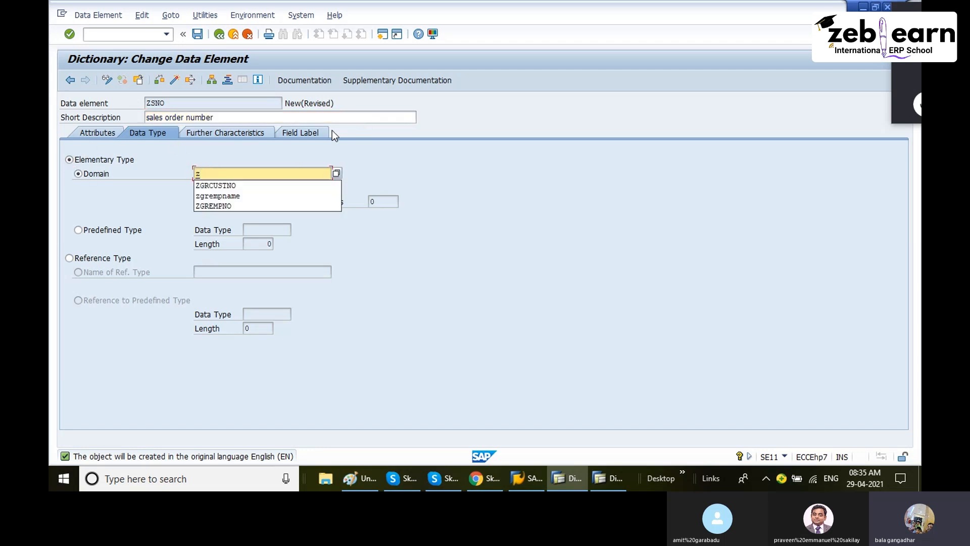
text(sno)
key(Return)
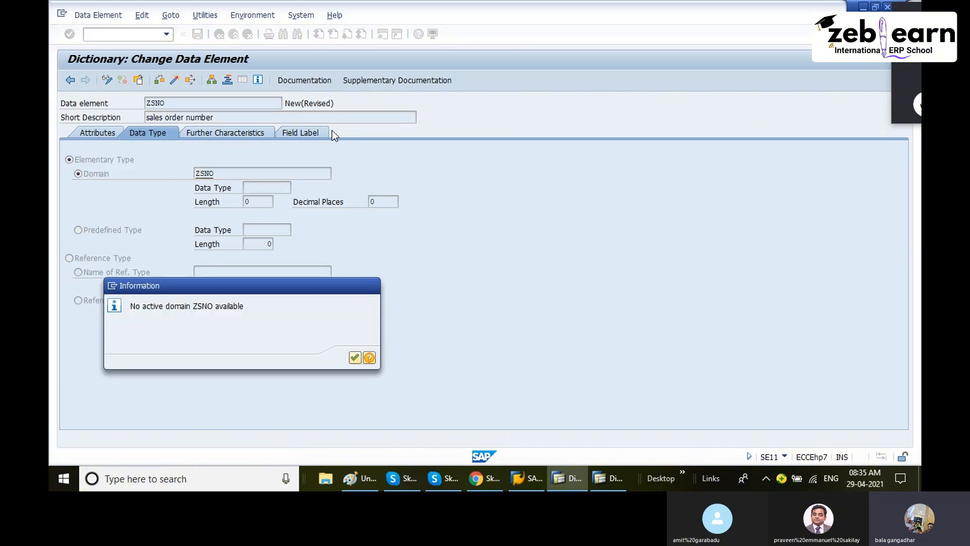
key(Return)
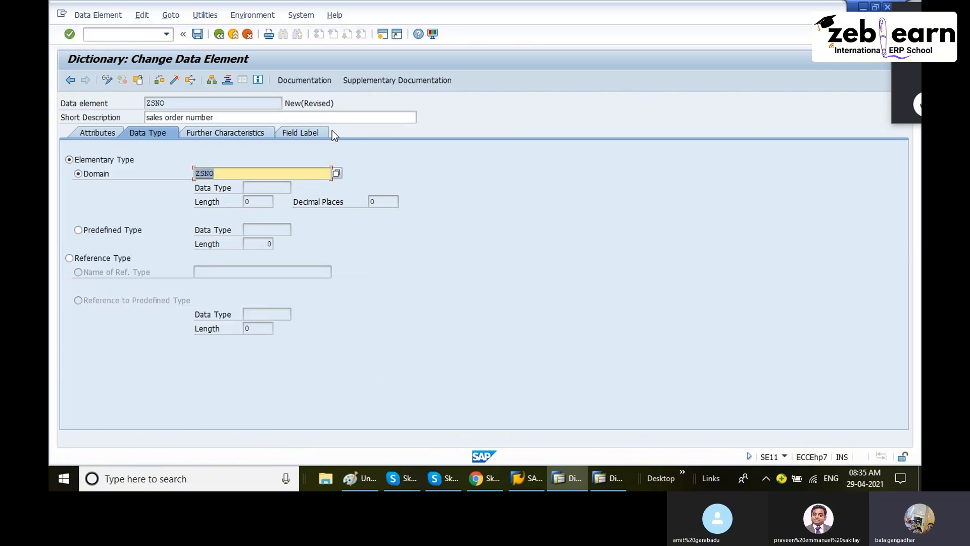
Step: Open domain ZSNO from the data element, saving the element as a local object, and agree to create the domain
click(204, 176)
key(F3)
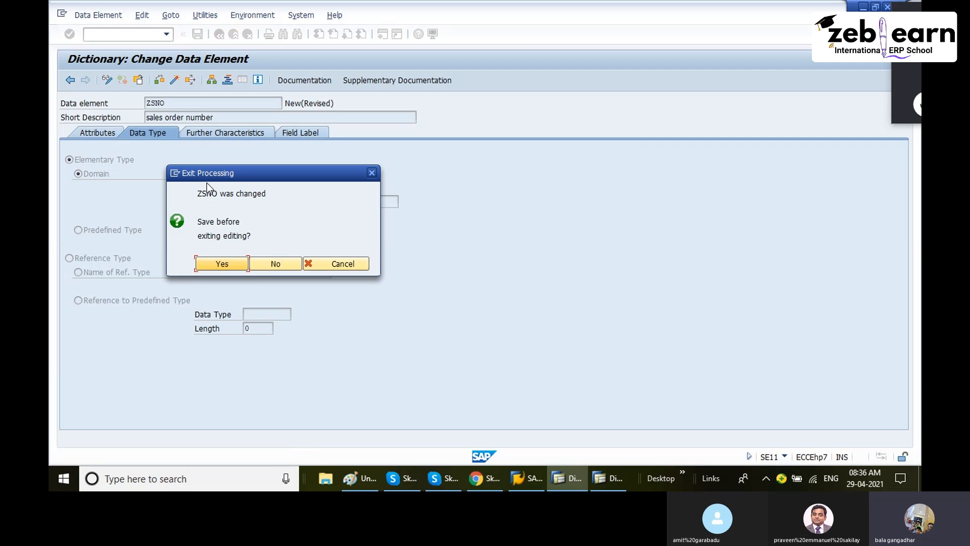
click(233, 263)
click(284, 301)
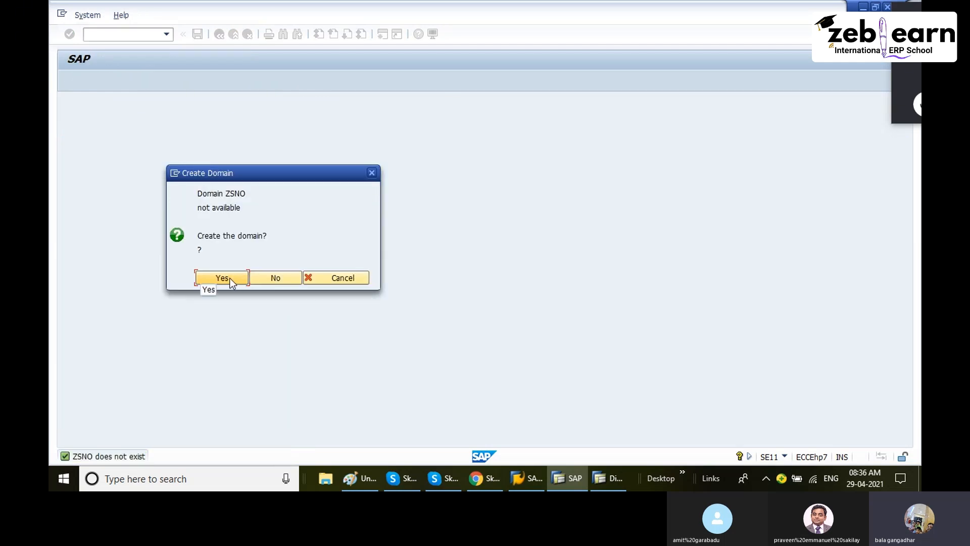
click(222, 278)
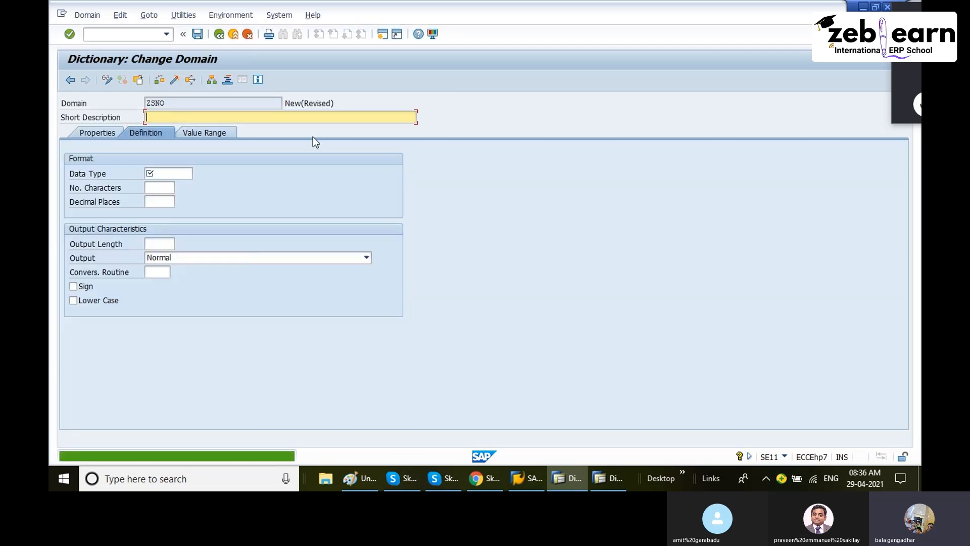
Step: Define domain ZSNO with the short description "sales order number", data type CHAR and 4 characters
text(sa)
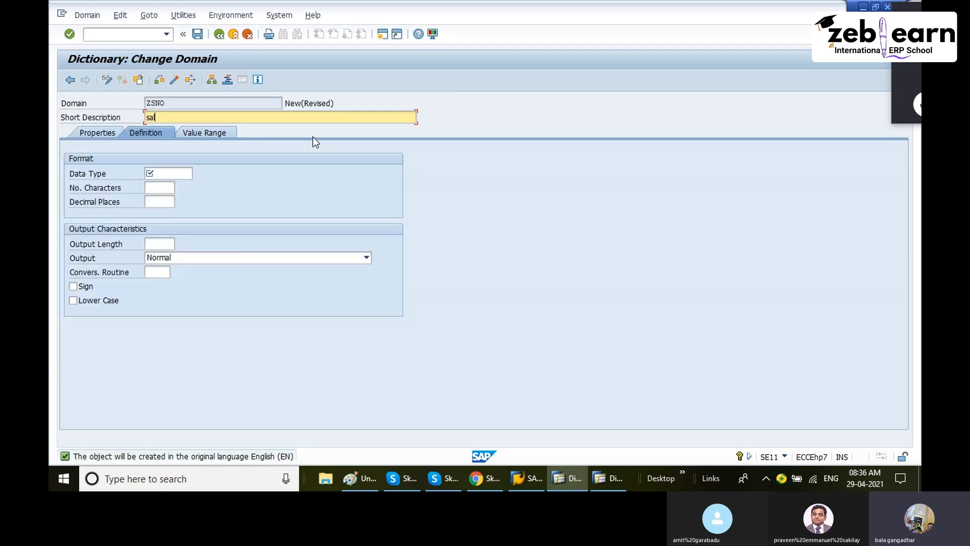
text(les order number)
key(Tab)
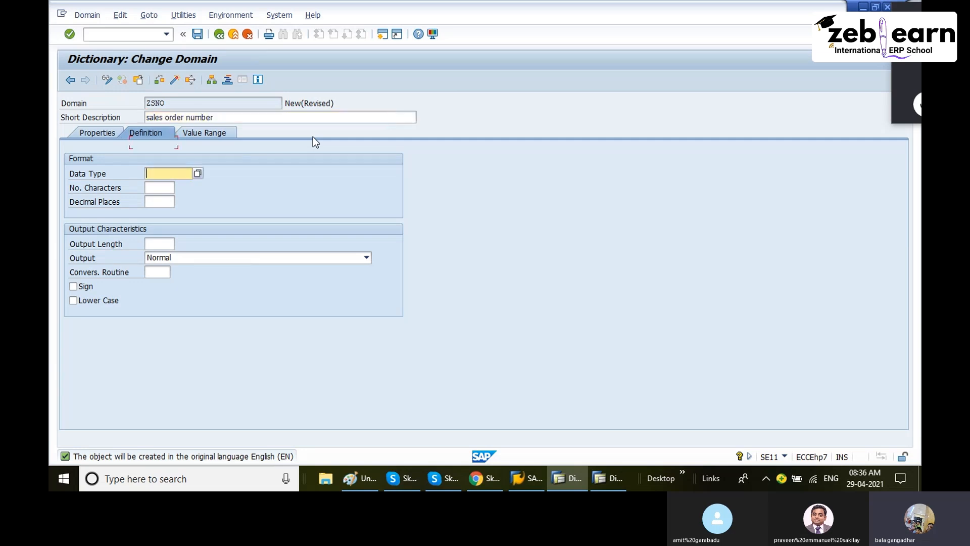
text(char)
key(Tab)
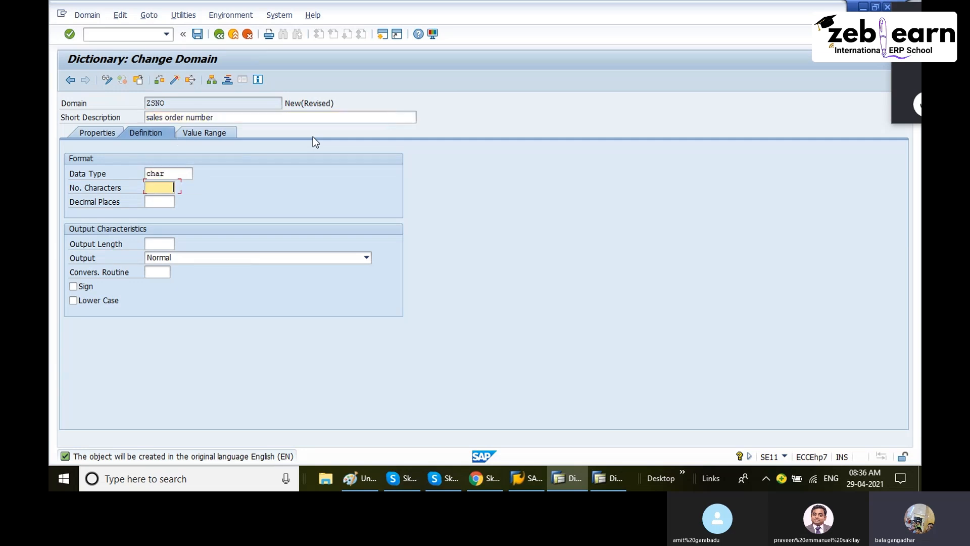
text(4)
key(Return)
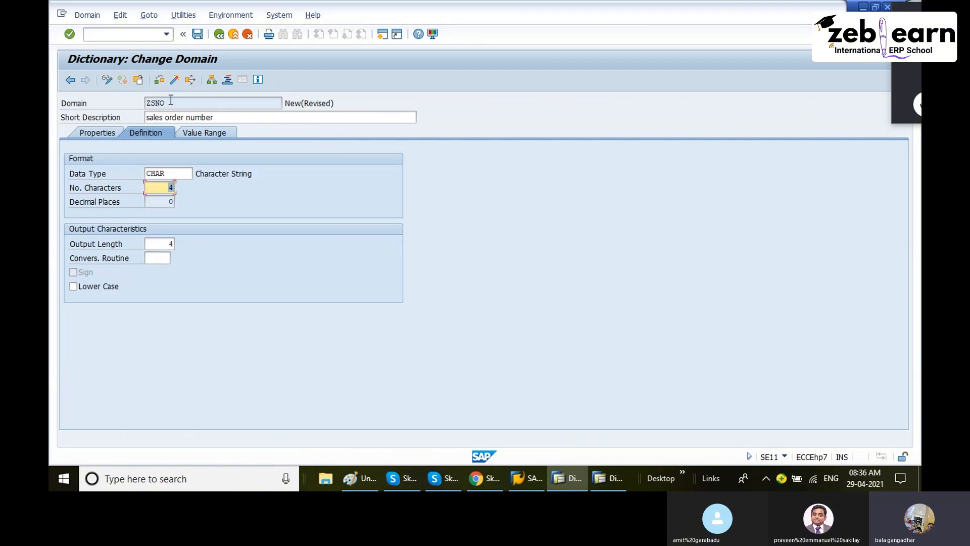
Step: Activate domain ZSNO as a local object and go back to the data element
click(175, 80)
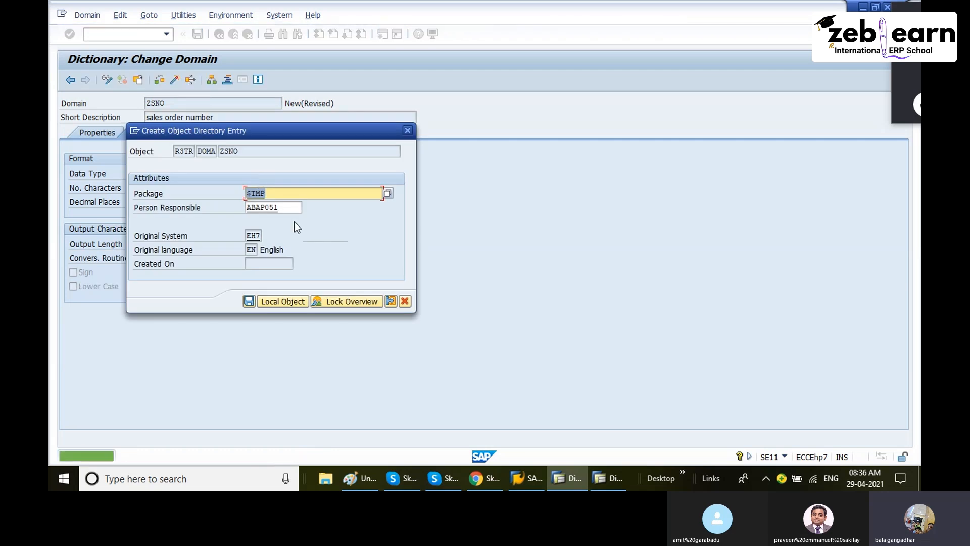
click(281, 302)
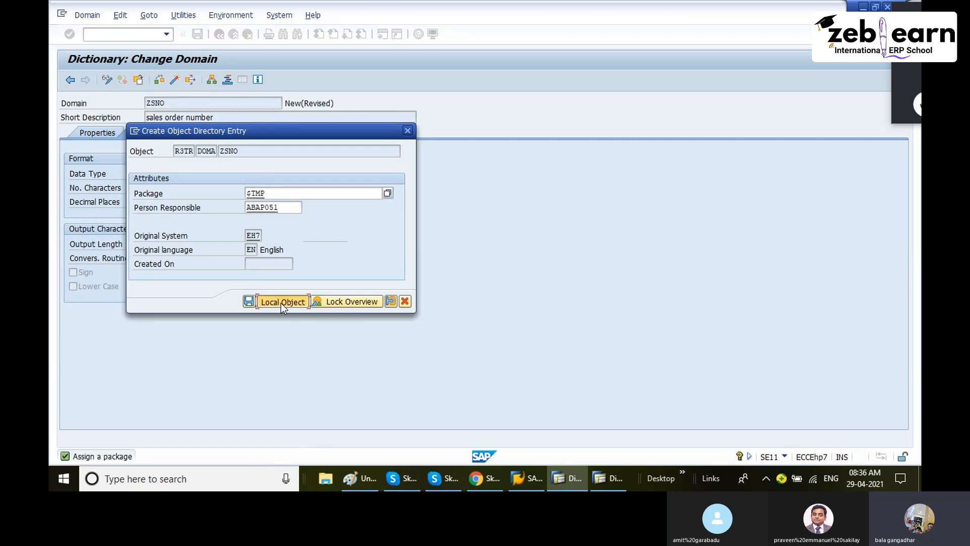
click(499, 457)
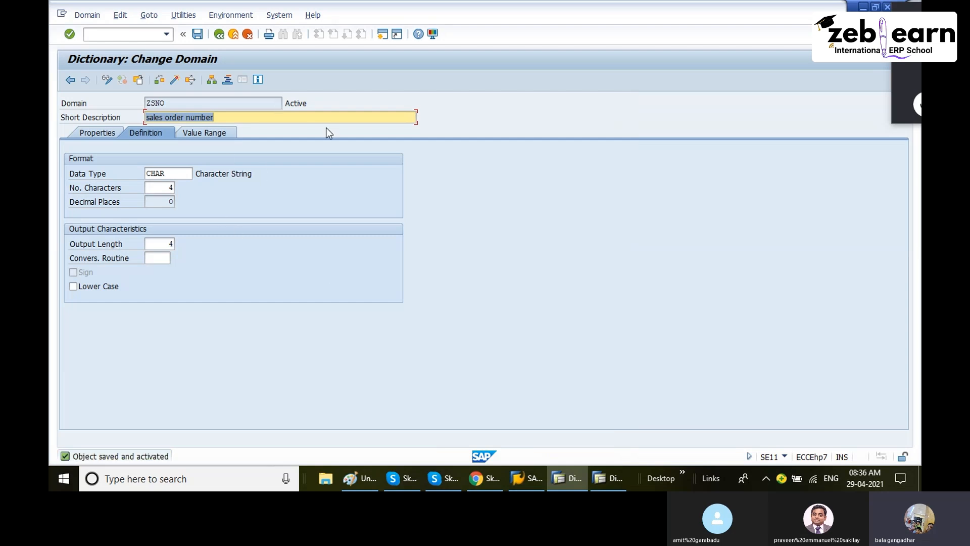
click(219, 34)
Step: Set the ZSNO field labels to short "sno" with length 10 and medium "sales order no" with length 20
click(312, 136)
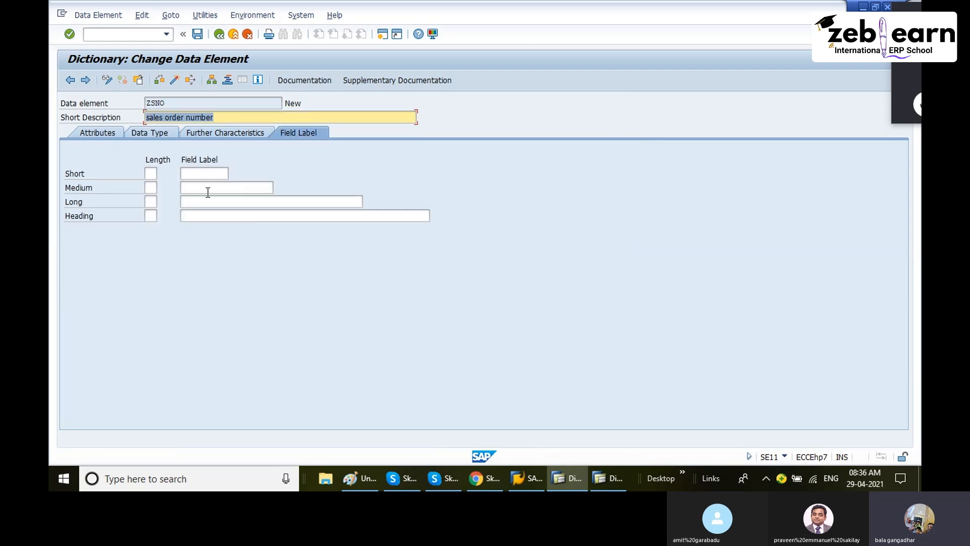
click(151, 176)
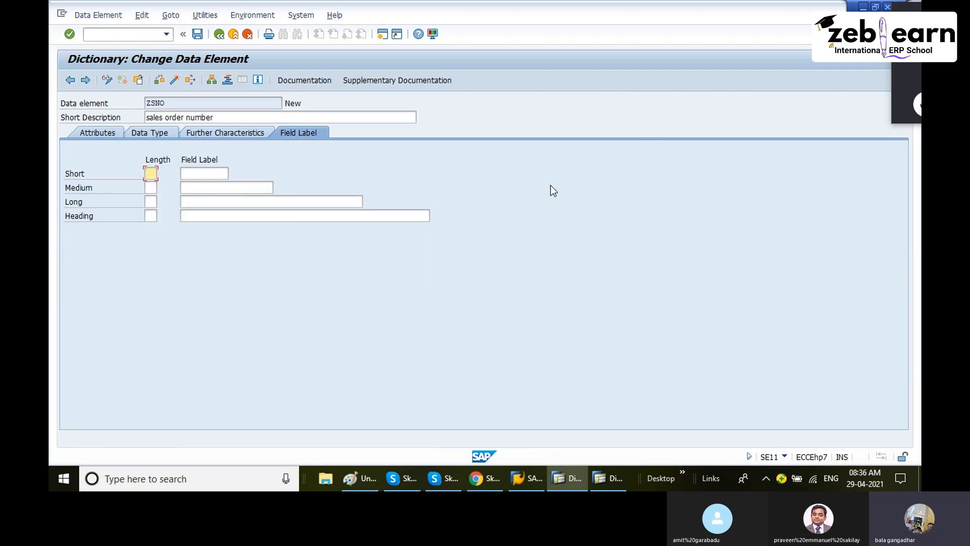
text(10)
key(Tab)
text(sn)
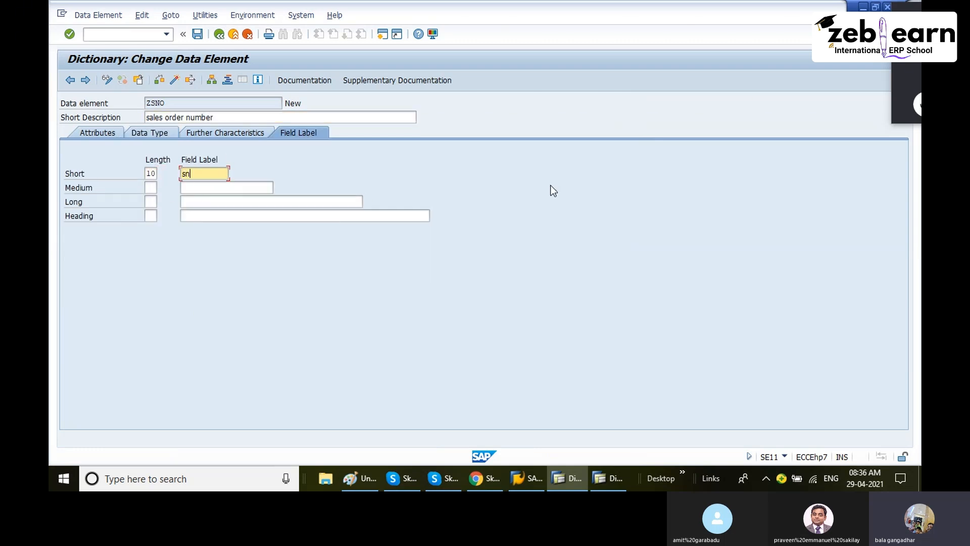
text(o)
key(Tab)
text(20)
key(Tab)
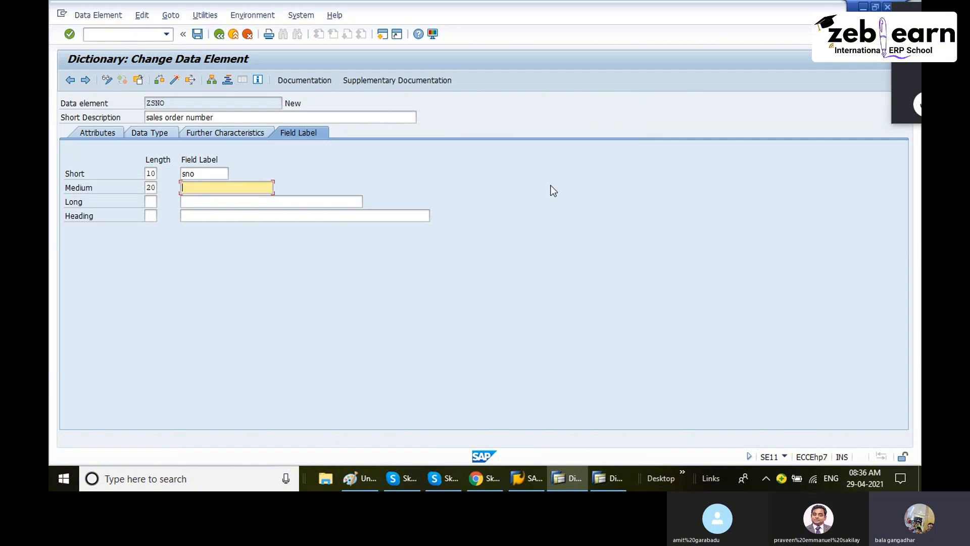
text(sales order no)
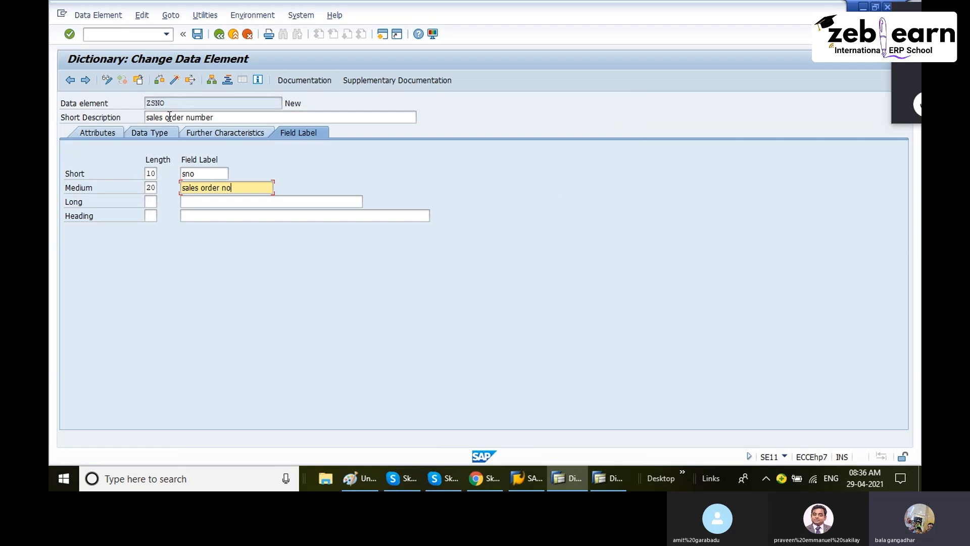
Step: Activate data element ZSNO and go back to the ZGRSALES field list
click(176, 80)
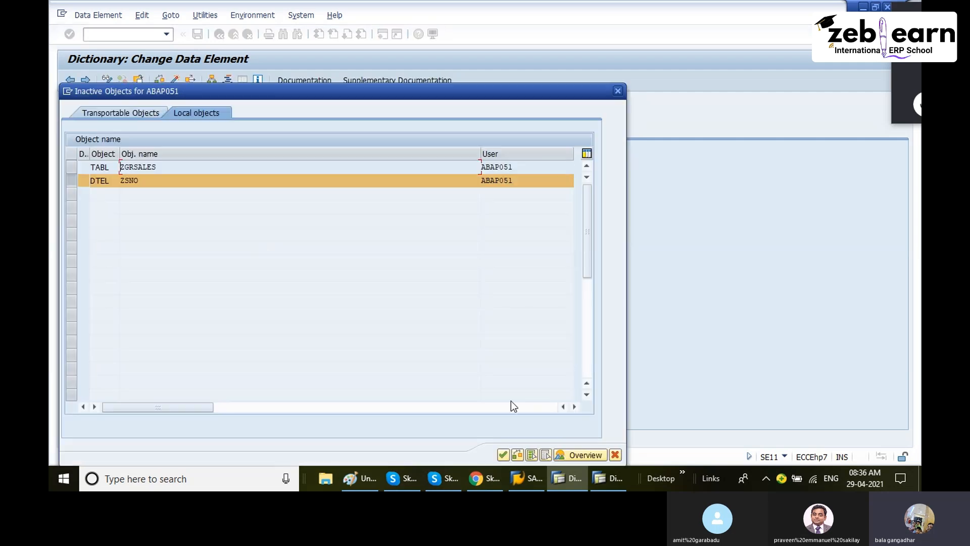
click(503, 455)
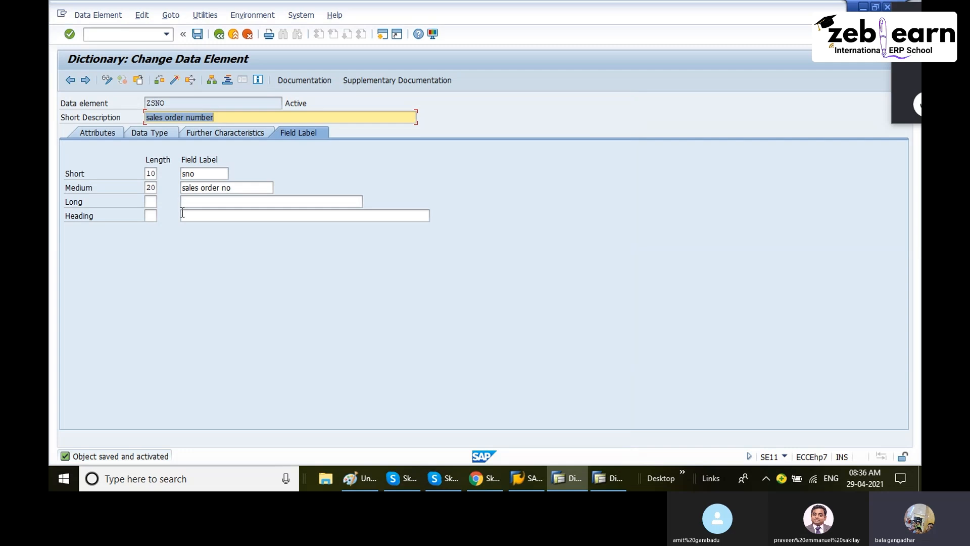
click(220, 34)
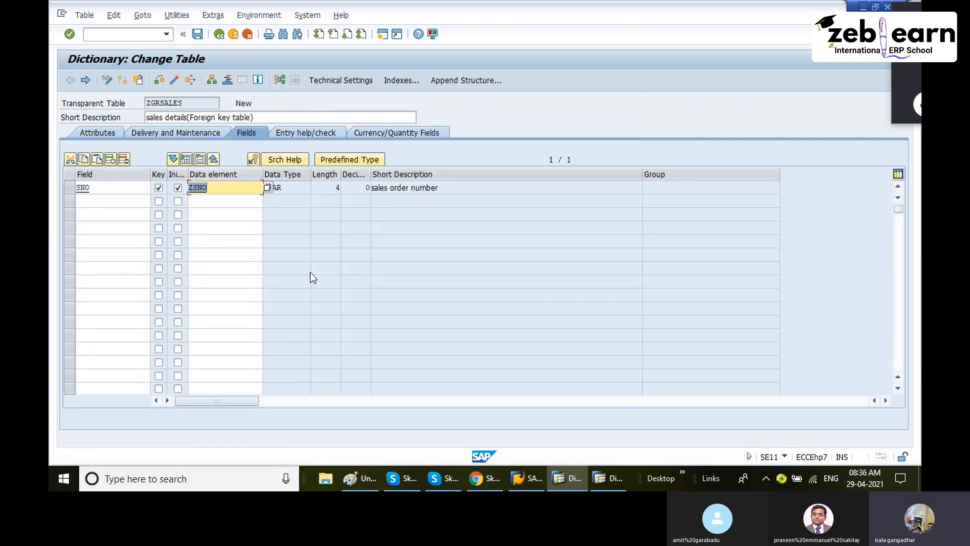
Step: Check the Paint diagram for the next field, and add field SDATE with data element ZSDATE to ZGRSALES in SAP
click(369, 481)
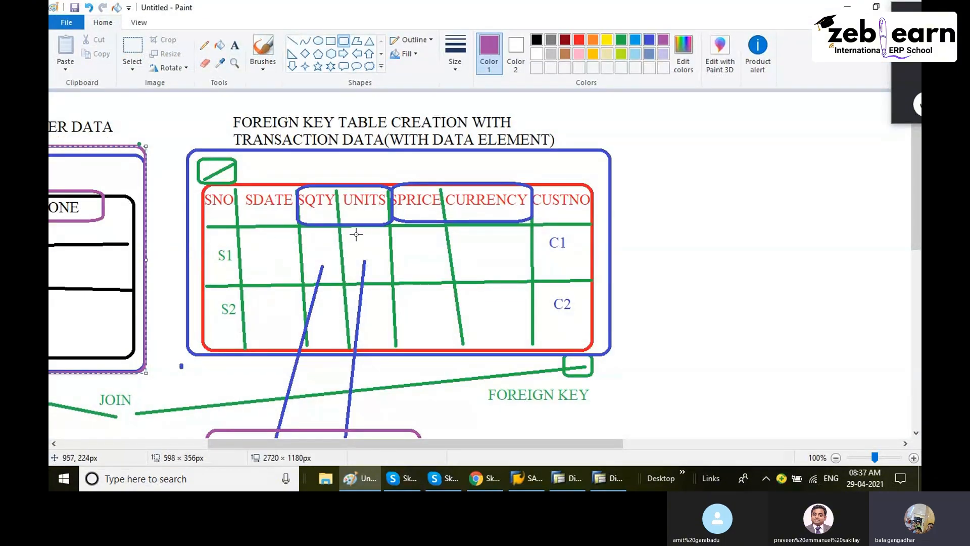
click(370, 471)
click(130, 201)
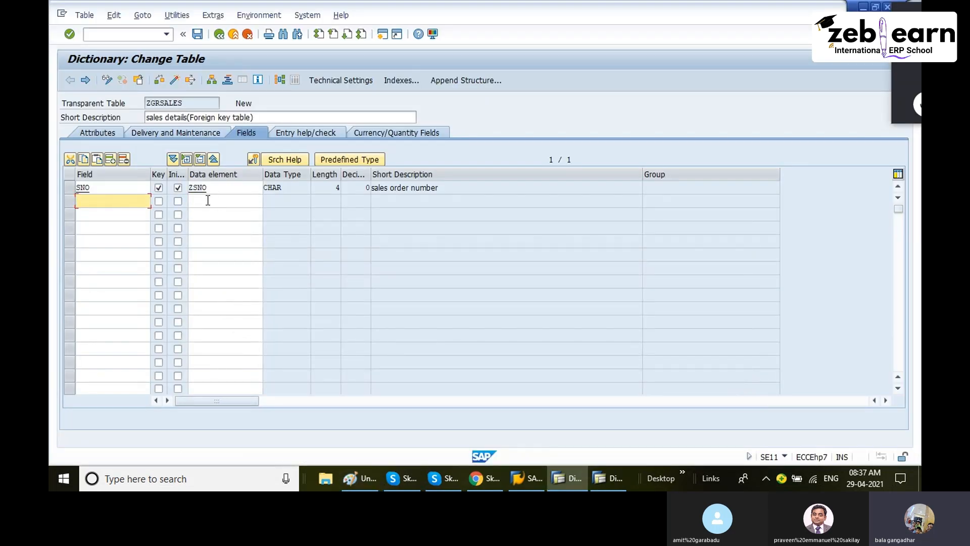
text(sdate)
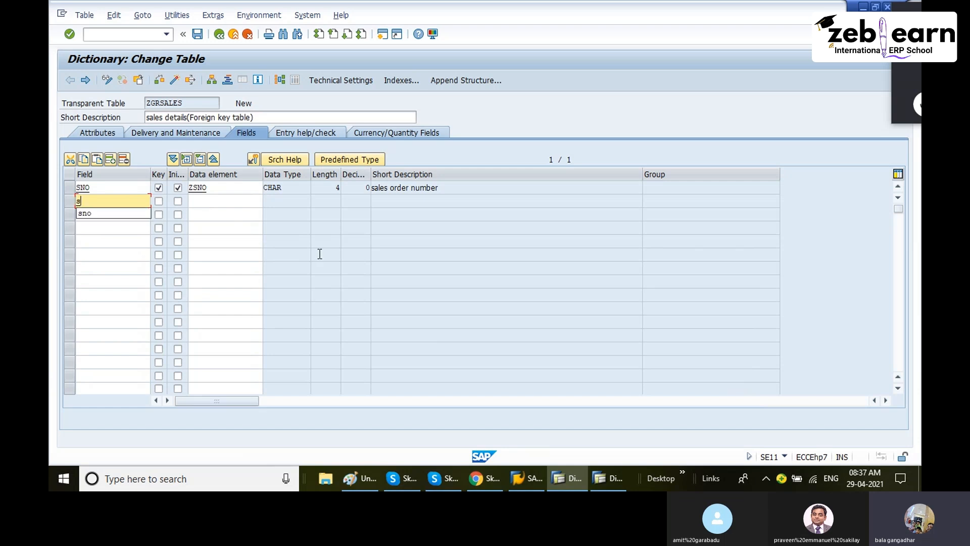
key(Tab)
key(Tab)
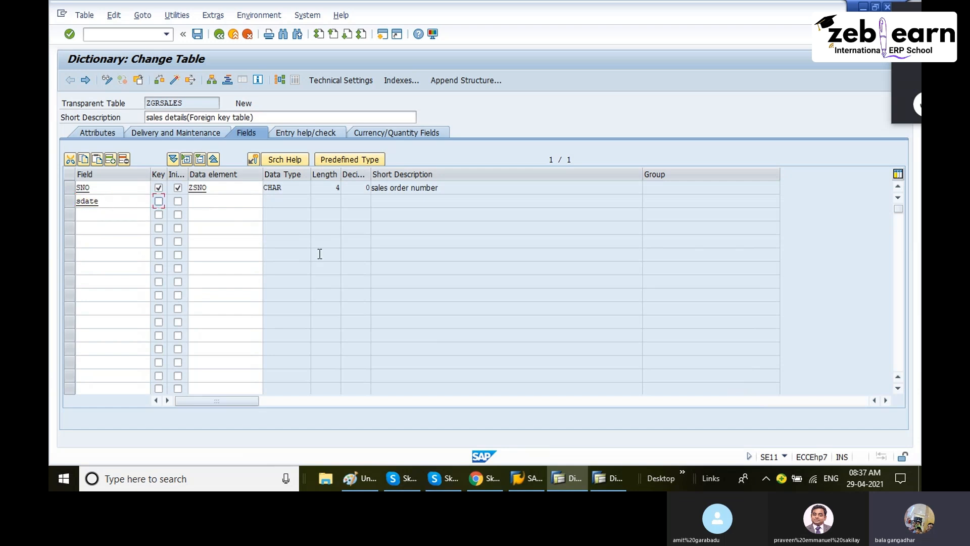
key(Tab)
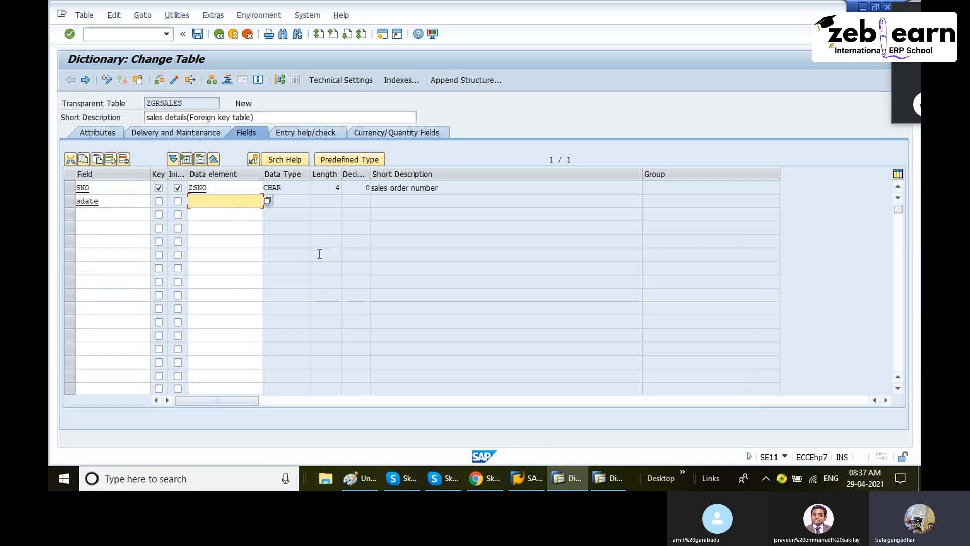
text(zsdate)
key(Return)
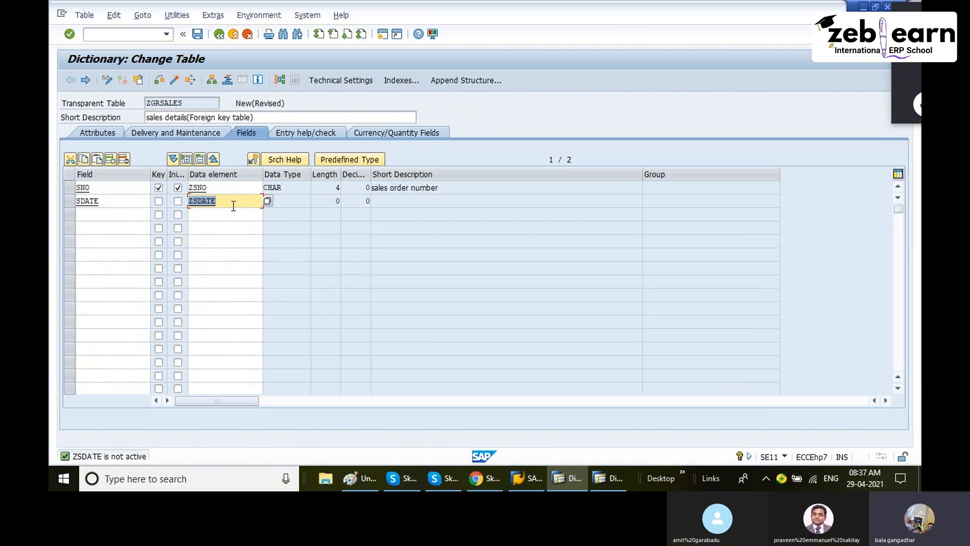
Step: Open data element ZSDATE from the SDATE row, saving the table and agreeing to create the data element
click(201, 201)
key(F3)
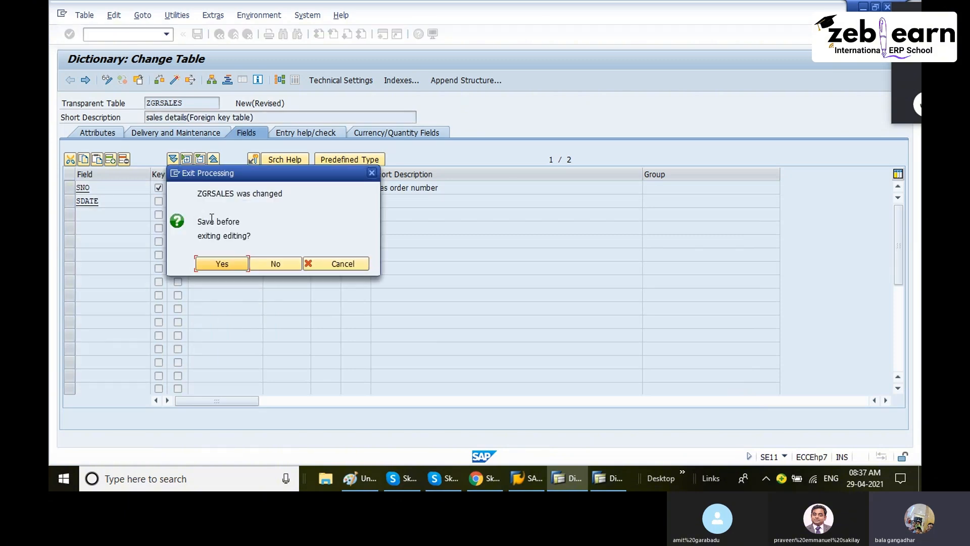
click(221, 263)
click(355, 358)
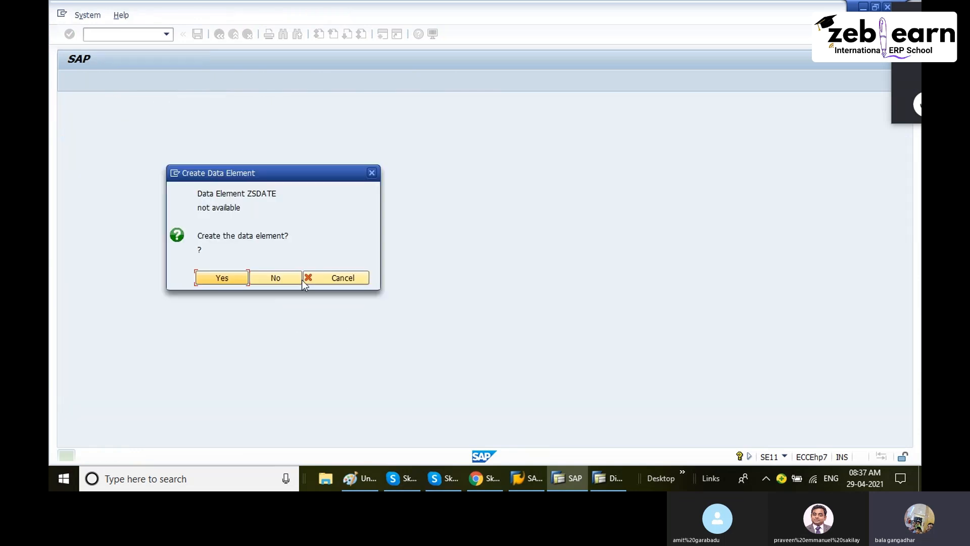
click(214, 277)
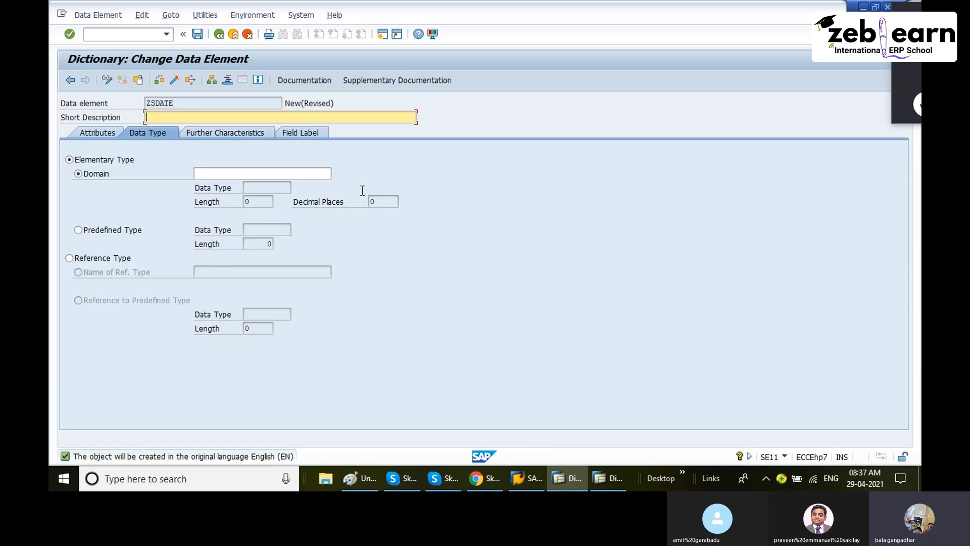
Step: Give data element ZSDATE the short description "sales order date" and assign it domain ZSDATE
text(sales order date)
key(Return)
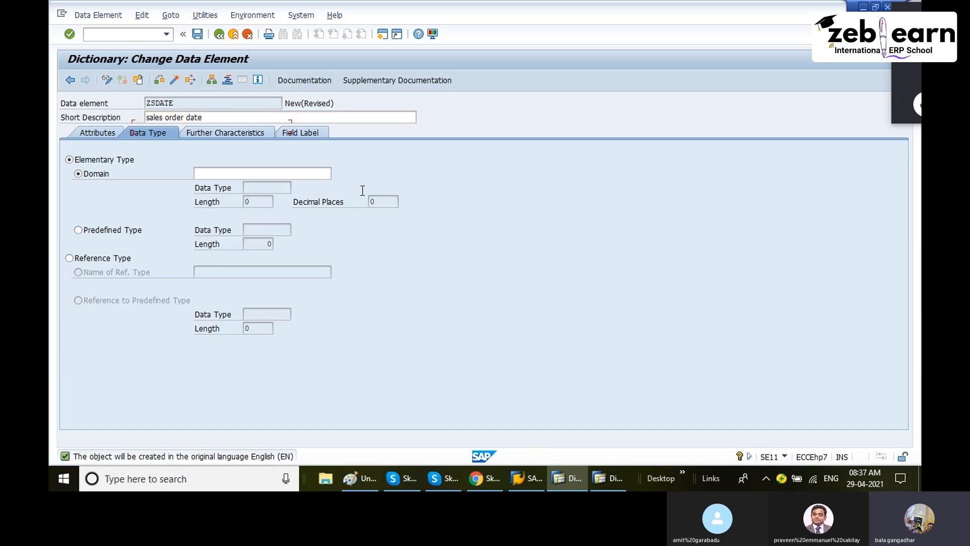
text(z)
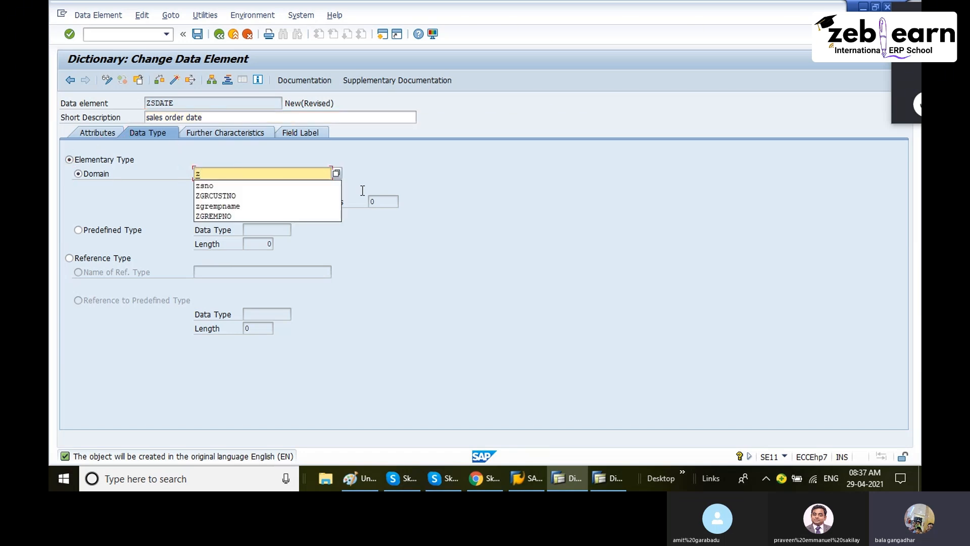
text(sdate)
key(Return)
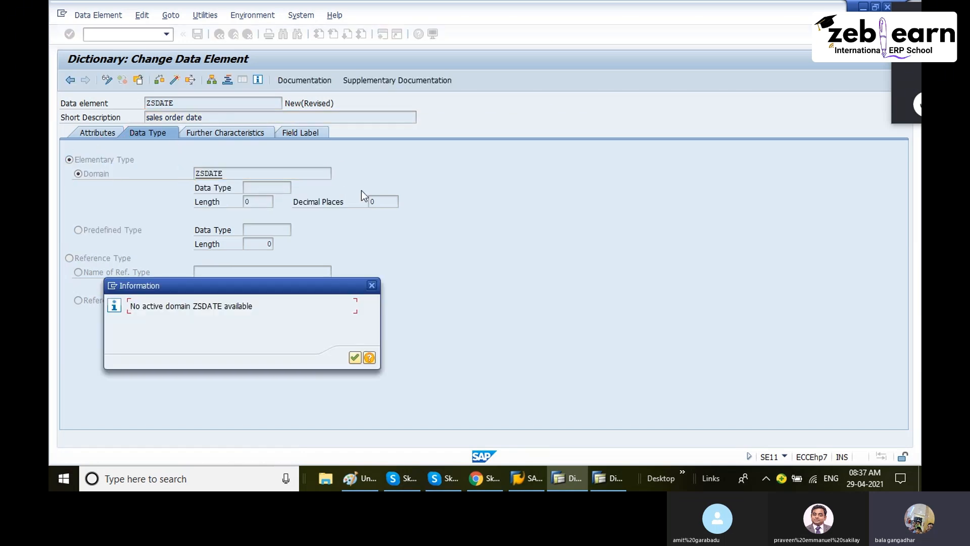
key(Return)
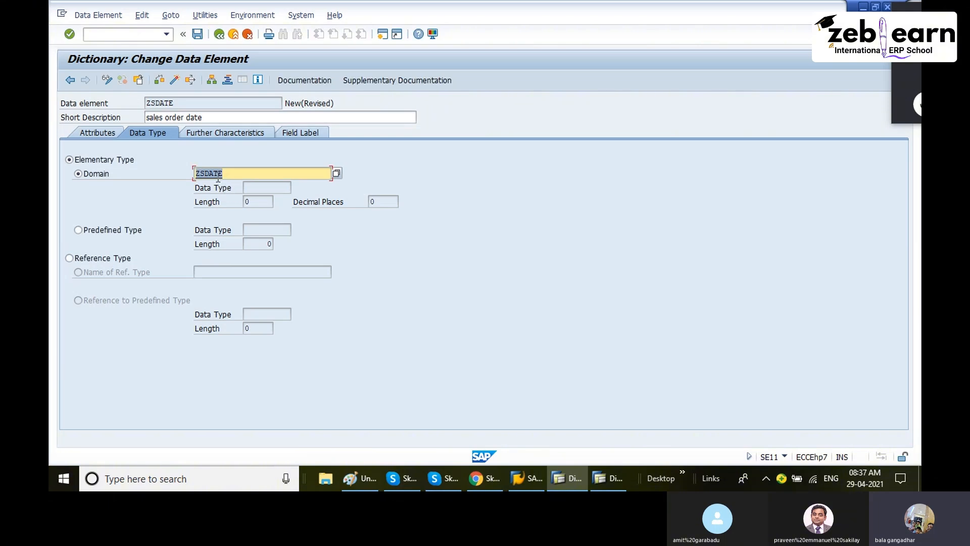
Step: Save data element ZSDATE as a local object and start creating domain ZSDATE from it
key(F3)
click(227, 261)
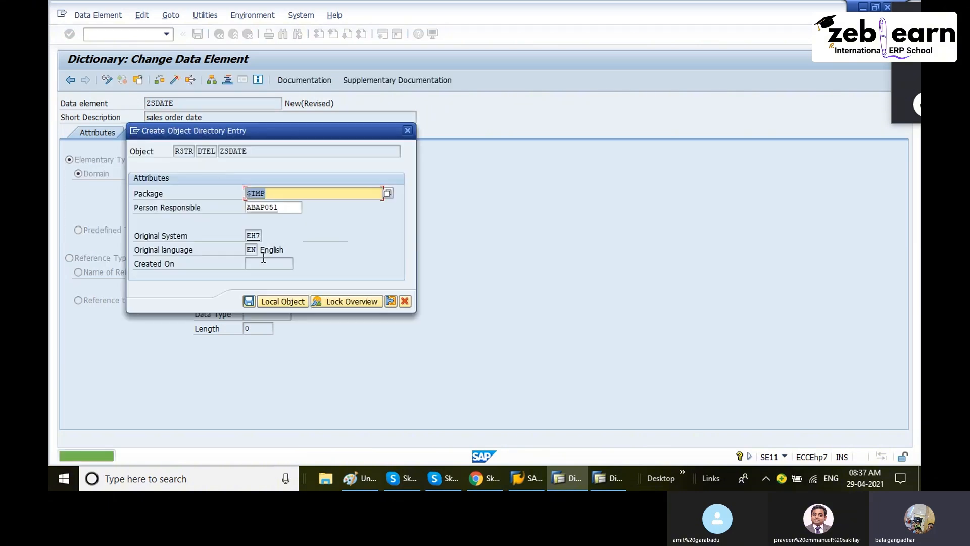
click(281, 302)
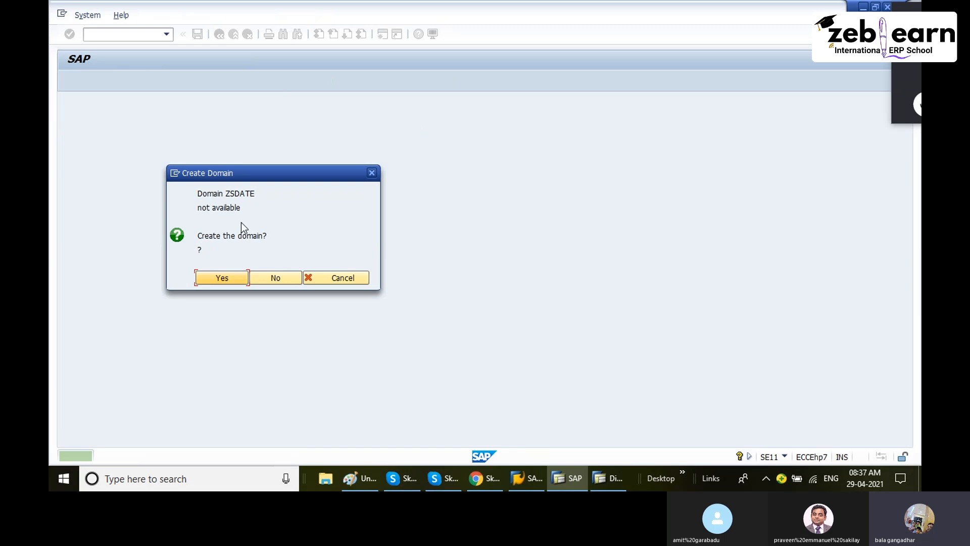
click(222, 278)
Step: Define domain ZSDATE with the short description "sales order date", data type CHAR and 35 characters
text(sa)
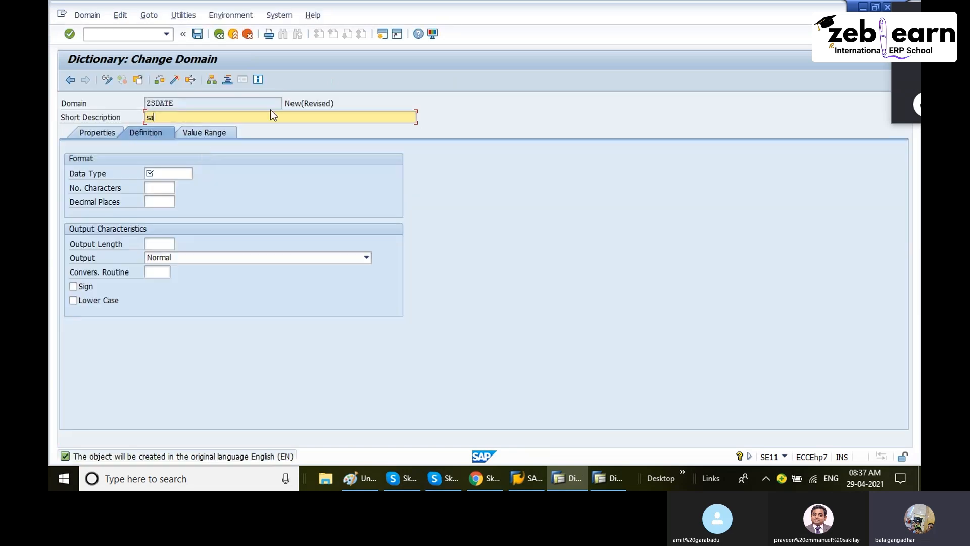
text(les order date)
key(Tab)
text(char)
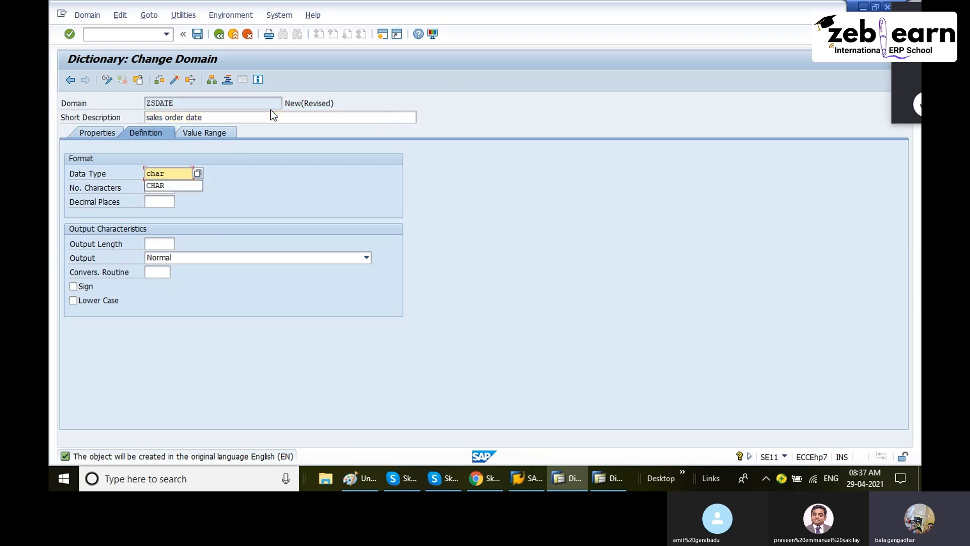
key(Tab)
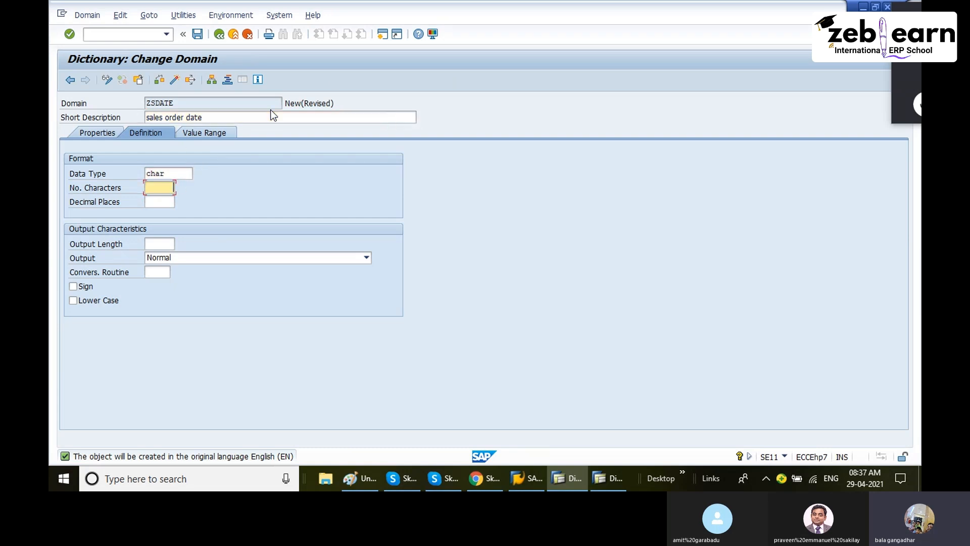
text(35)
key(Return)
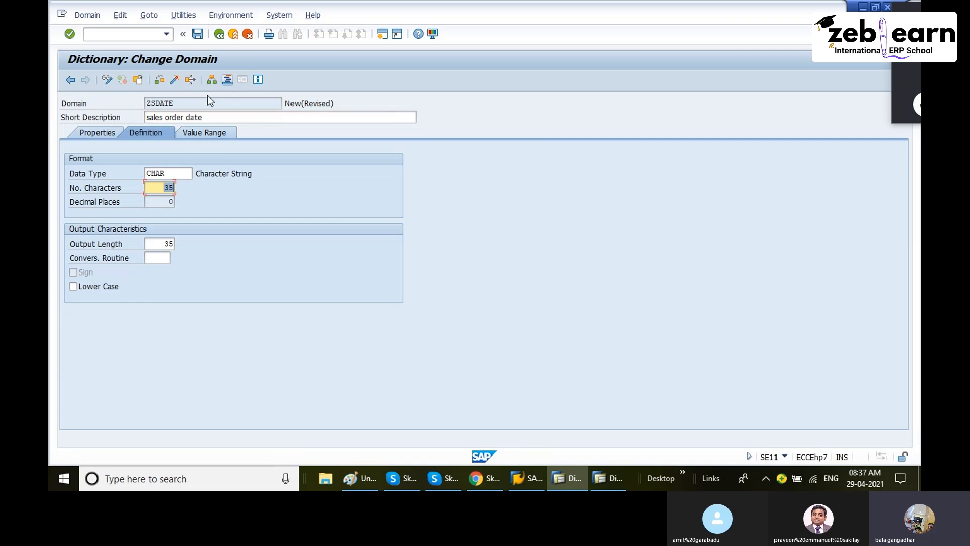
Step: Activate domain ZSDATE as a local object and go back to the data element
click(175, 79)
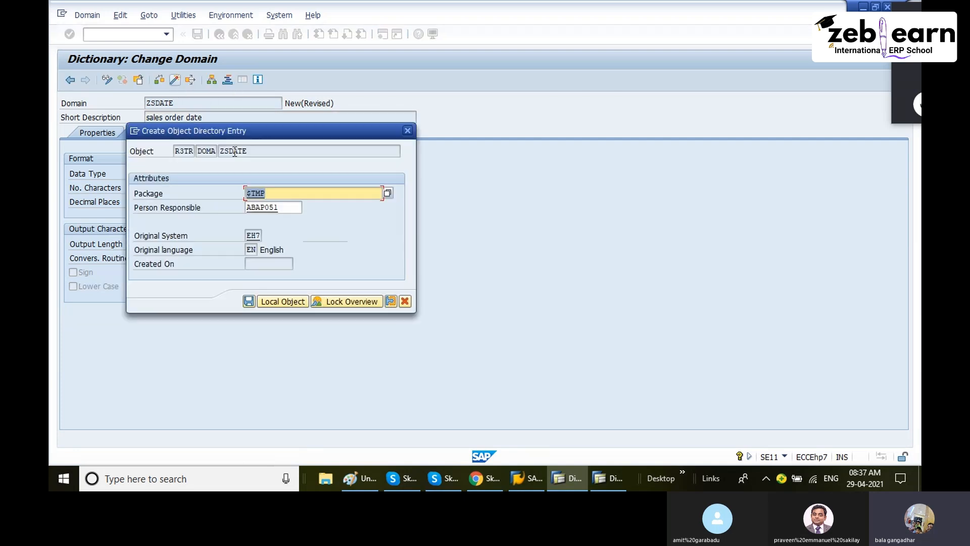
click(284, 303)
click(510, 449)
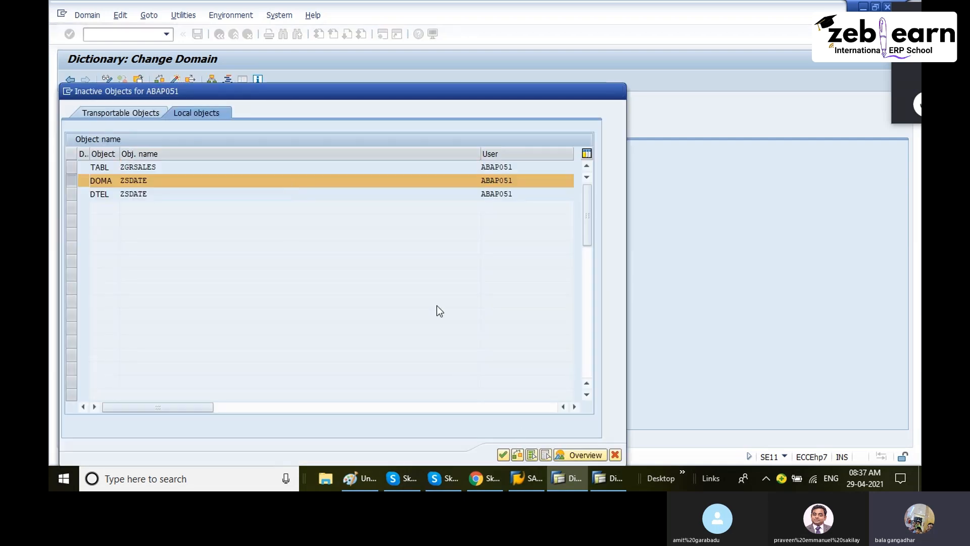
click(327, 107)
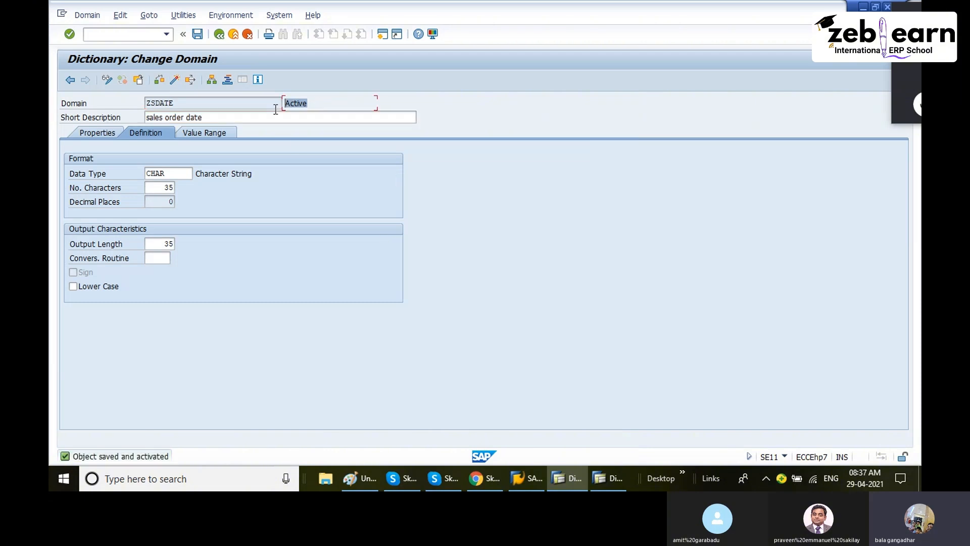
click(219, 35)
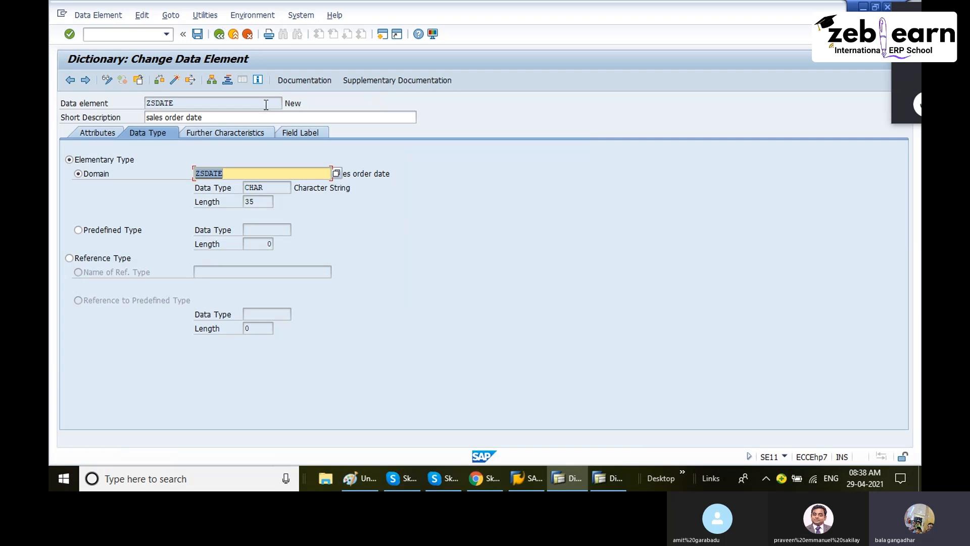
Step: Set the ZSDATE field labels to short "sales date" with length 10 and medium "sales date" with length 20
click(311, 132)
click(153, 175)
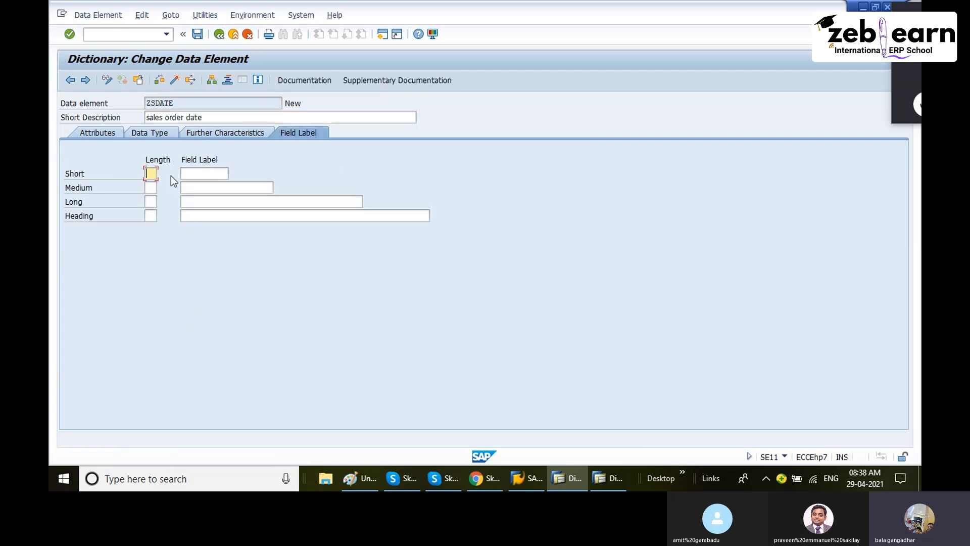
text(10)
key(Tab)
text(sales date)
key(Tab)
text(20)
key(Tab)
text(sale)
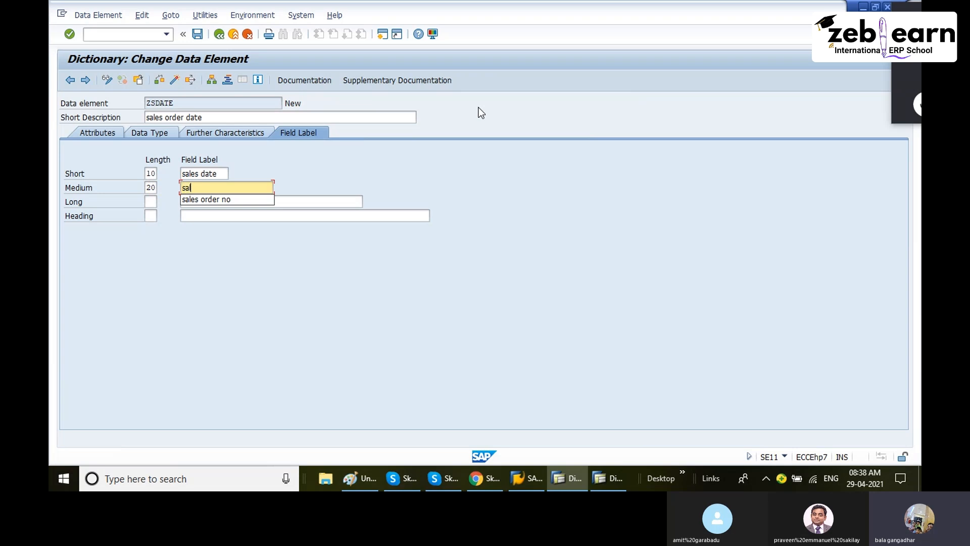
text(s date)
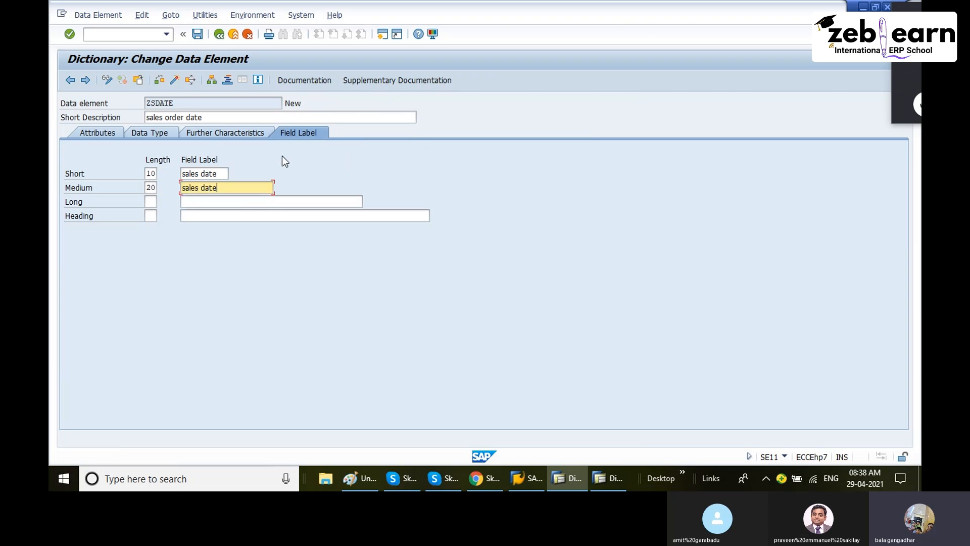
Step: Activate data element ZSDATE and go back to the ZGRSALES field list
click(174, 79)
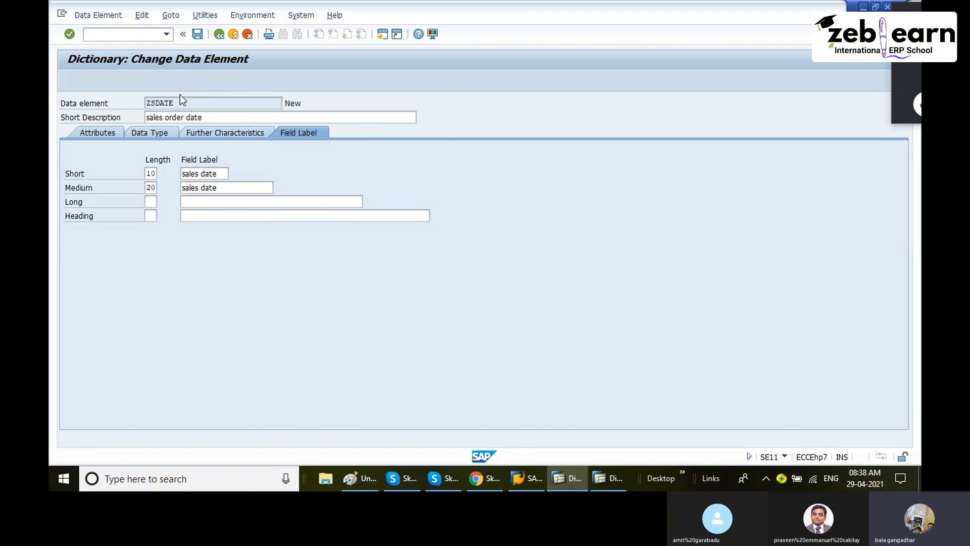
click(505, 455)
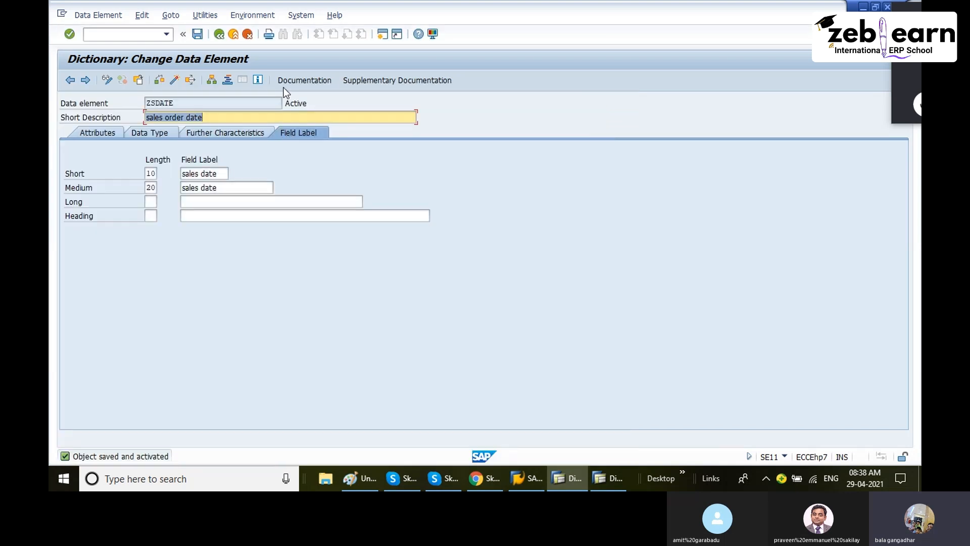
click(219, 34)
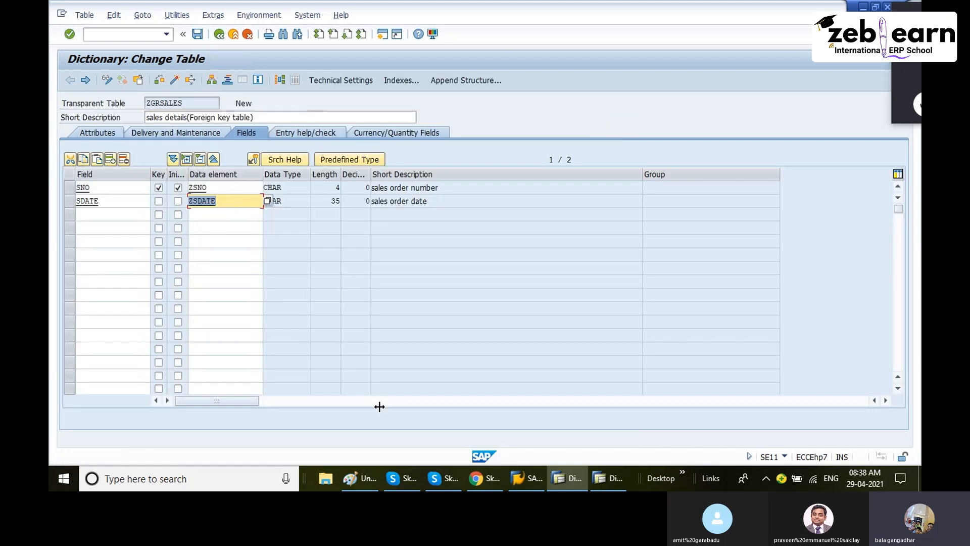
Step: Switch to the Paint diagram and add the red text "quan" and "unit" just above the SQTY and UNITS example box
click(368, 474)
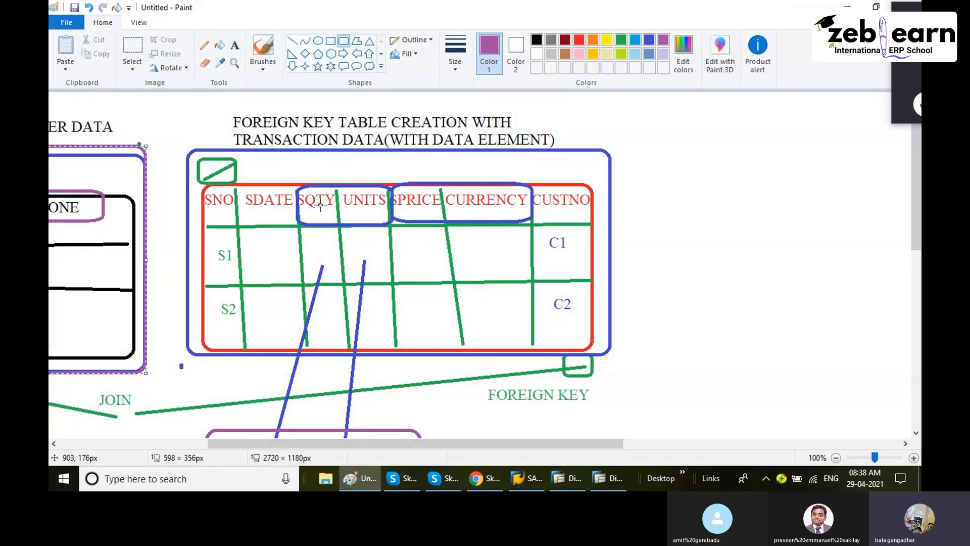
scroll(330, 209, down, 3)
scroll(340, 228, up, 3)
scroll(328, 184, down, 6)
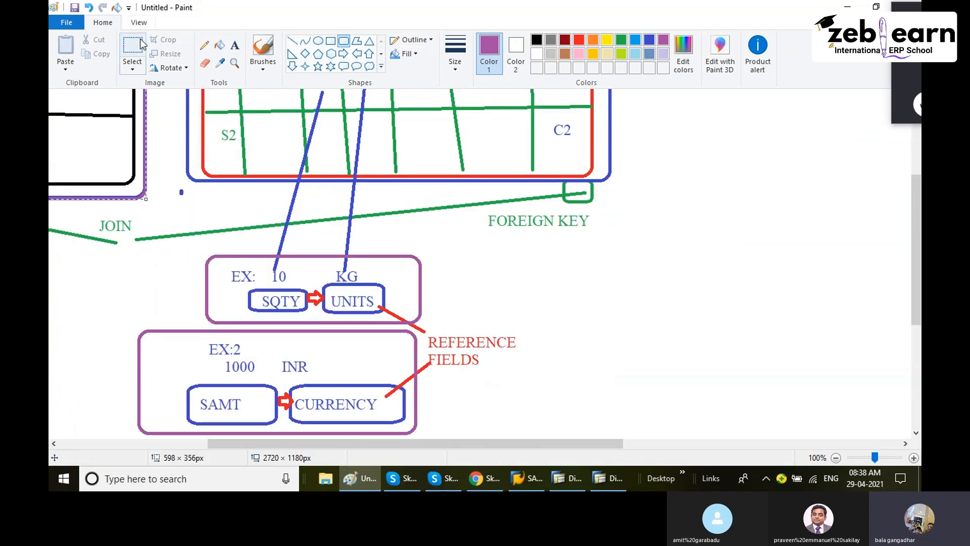
click(235, 45)
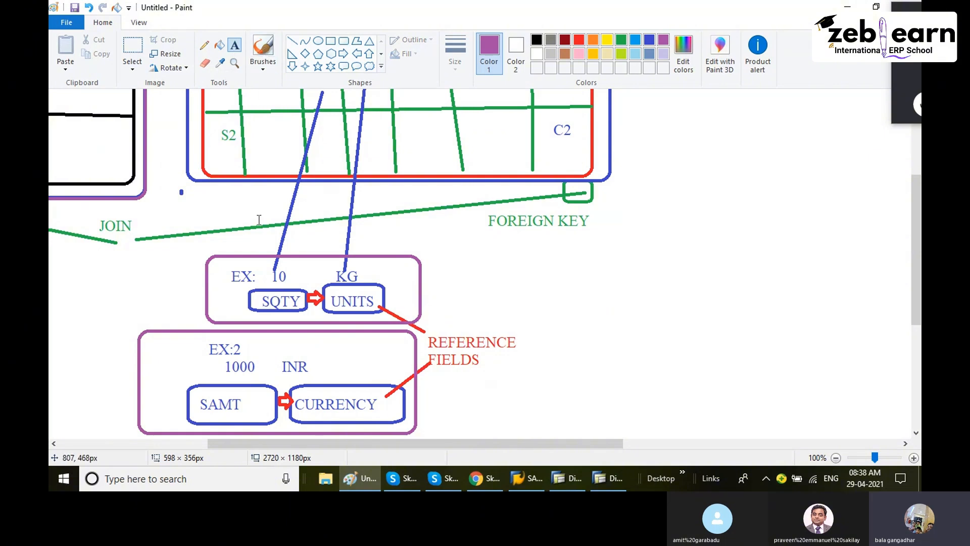
click(253, 240)
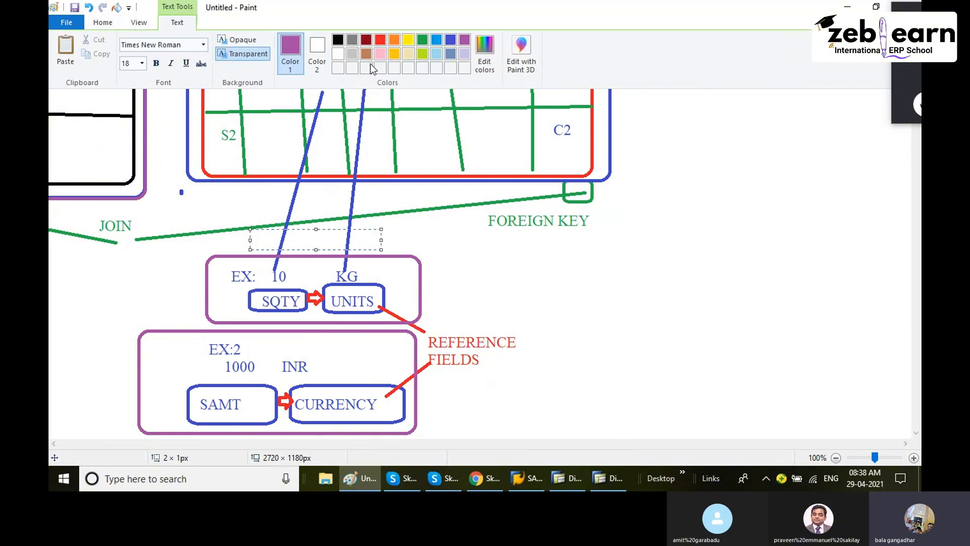
click(379, 42)
text(q)
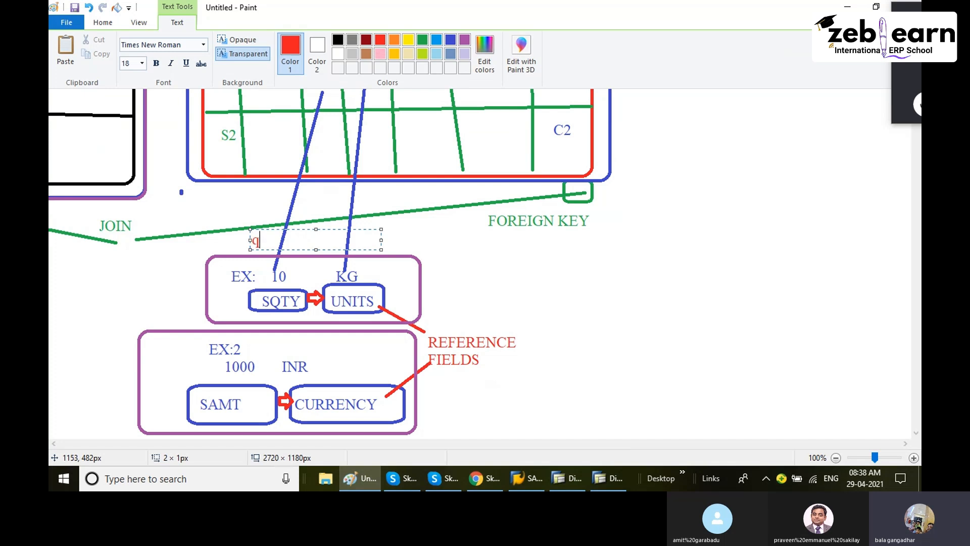
text(uan        unit)
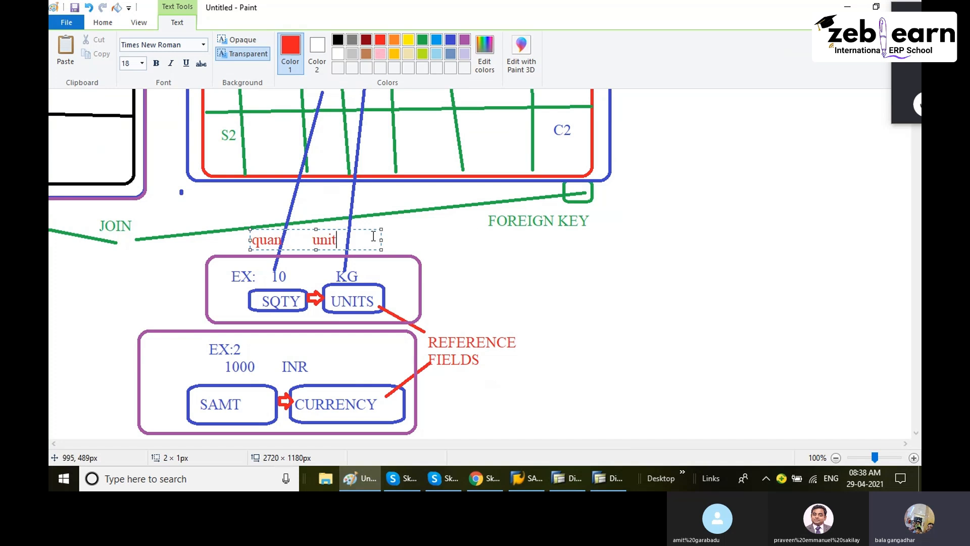
Step: Widen the red text box, space "unit" over to sit above KG, and place the text on the diagram
drag(381, 239, 478, 251)
click(299, 239)
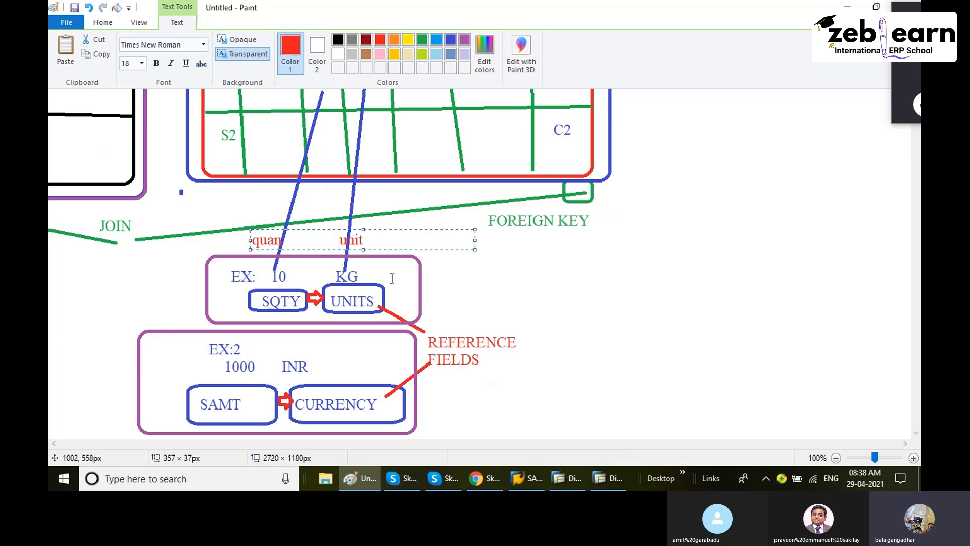
click(501, 292)
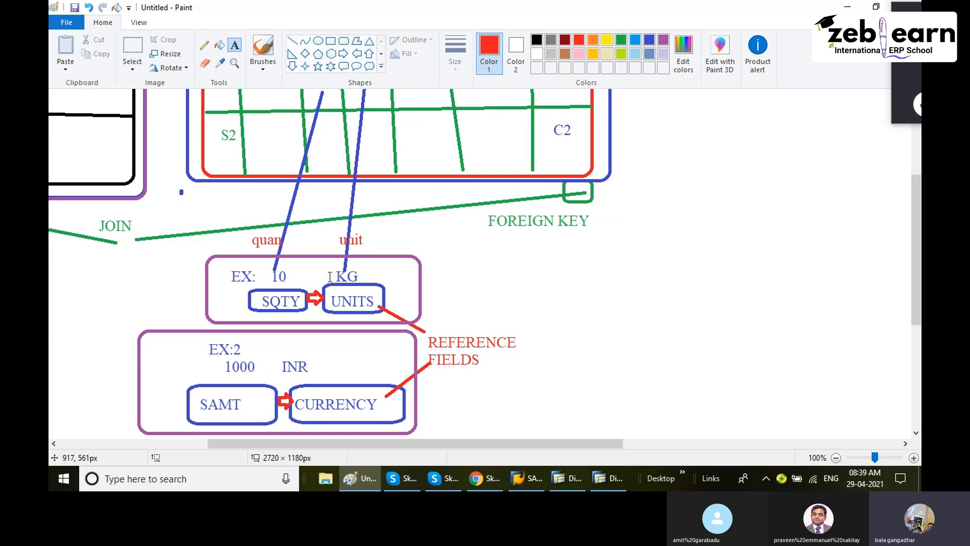
Step: Switch to the SAP table ZGRSALES and add the field SQTY with data element ZSQTY below SDATE
click(565, 475)
click(106, 216)
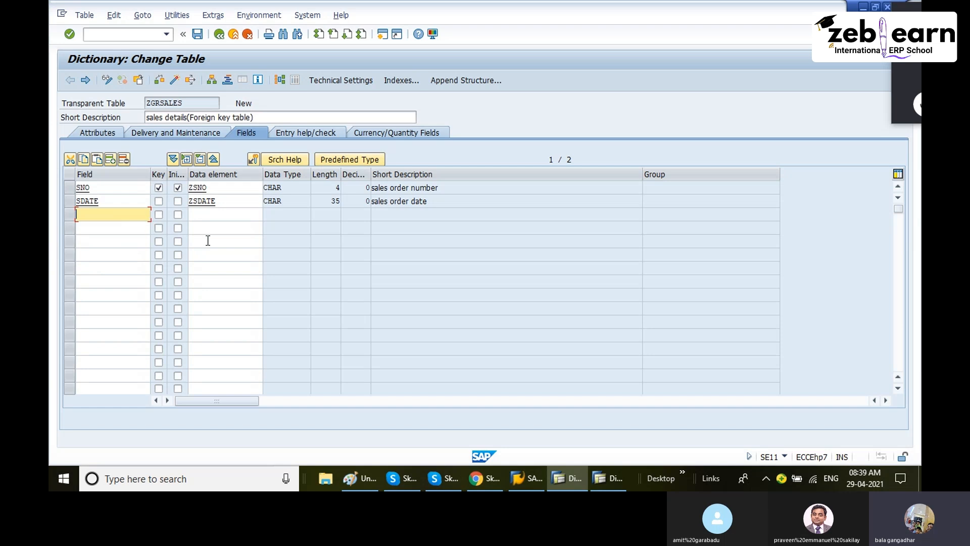
text(sg)
text(ty)
key(Tab)
key(Tab)
key(Tab)
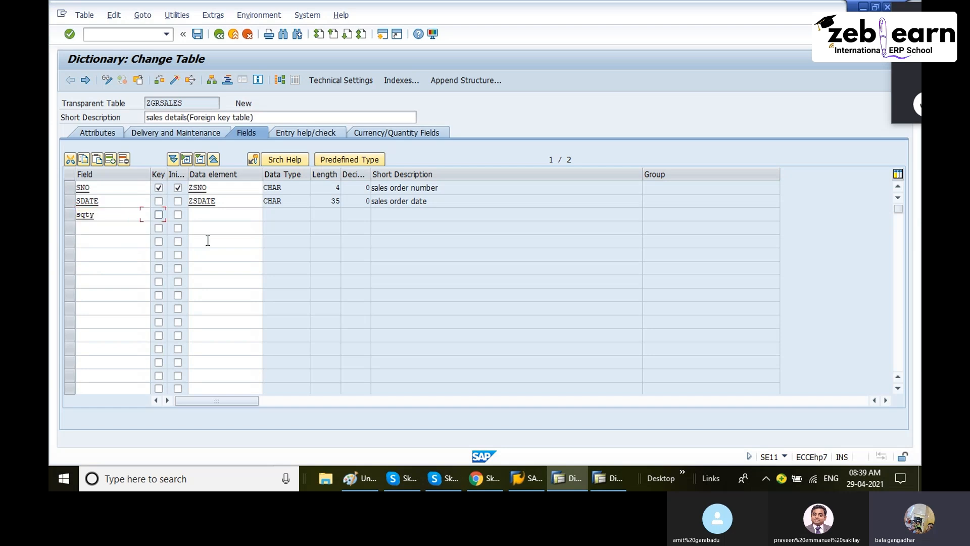
text(sqa)
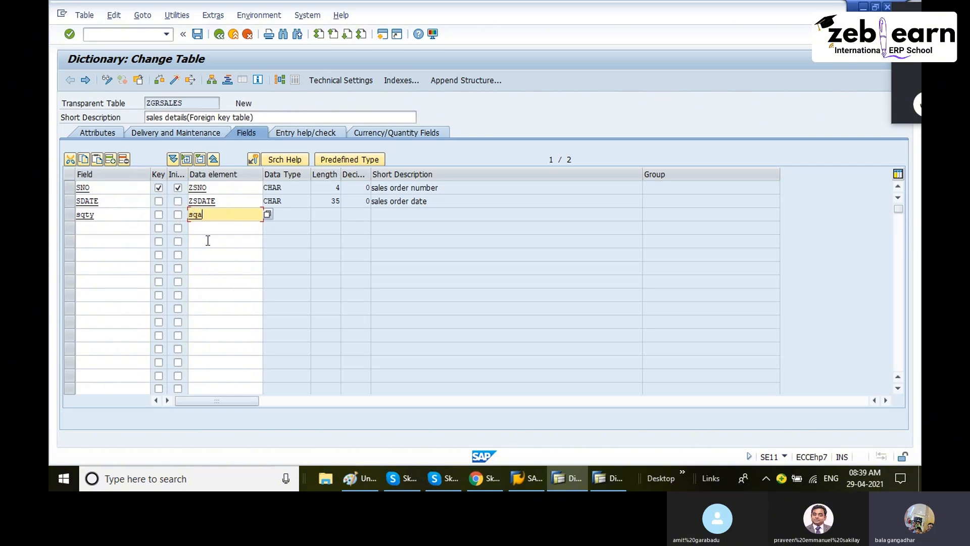
key(BackSpace)
key(BackSpace)
key(BackSpace)
text(z)
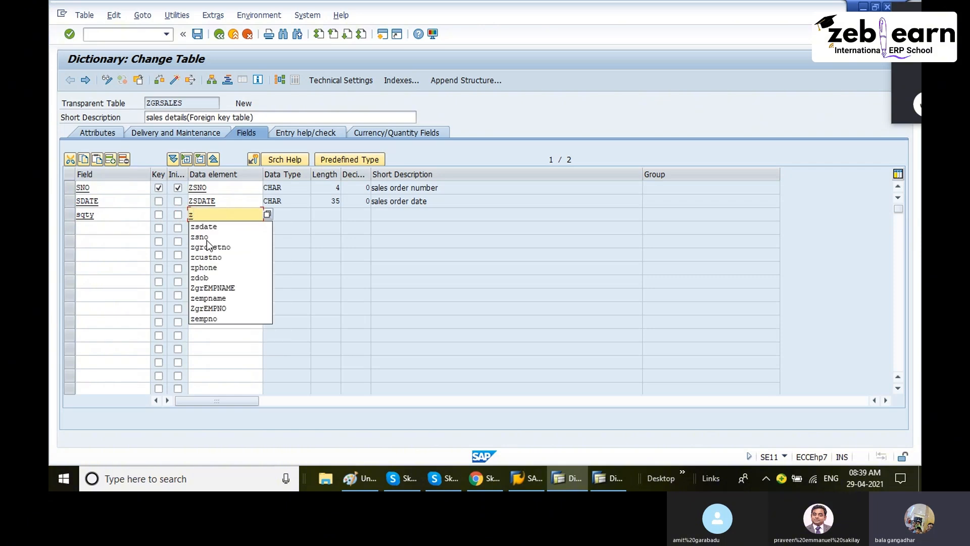
text(sqty)
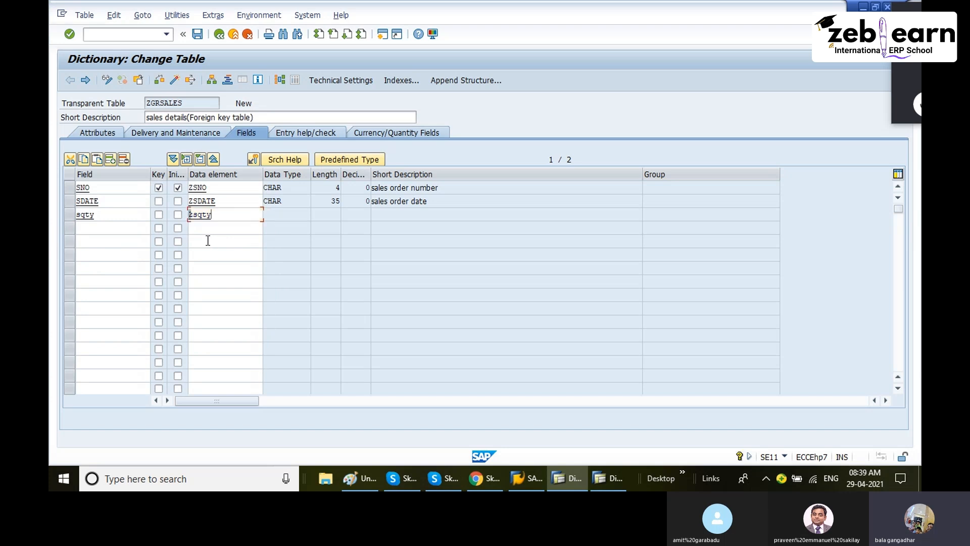
key(Return)
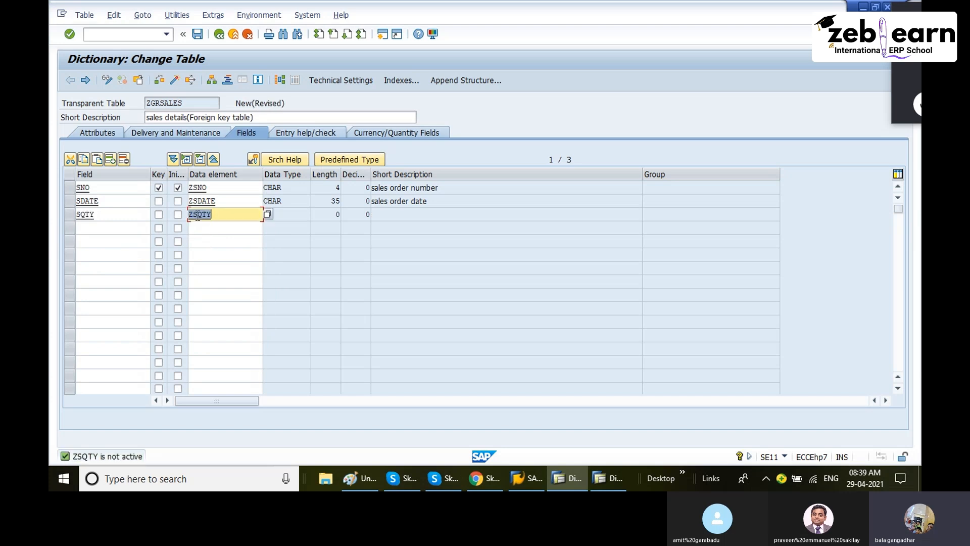
Step: Save the changed table ZGRSALES and create the missing data element ZSQTY from its field row
double_click(197, 216)
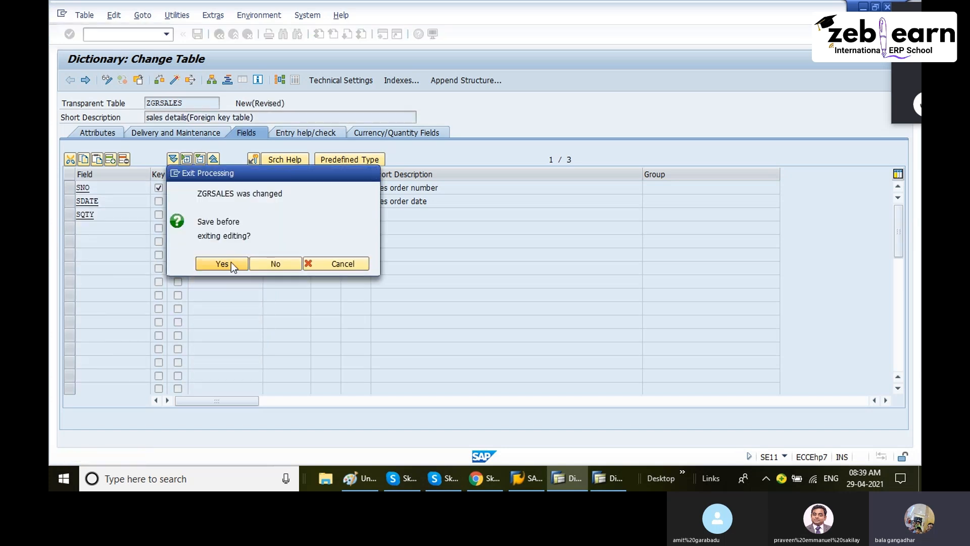
click(222, 264)
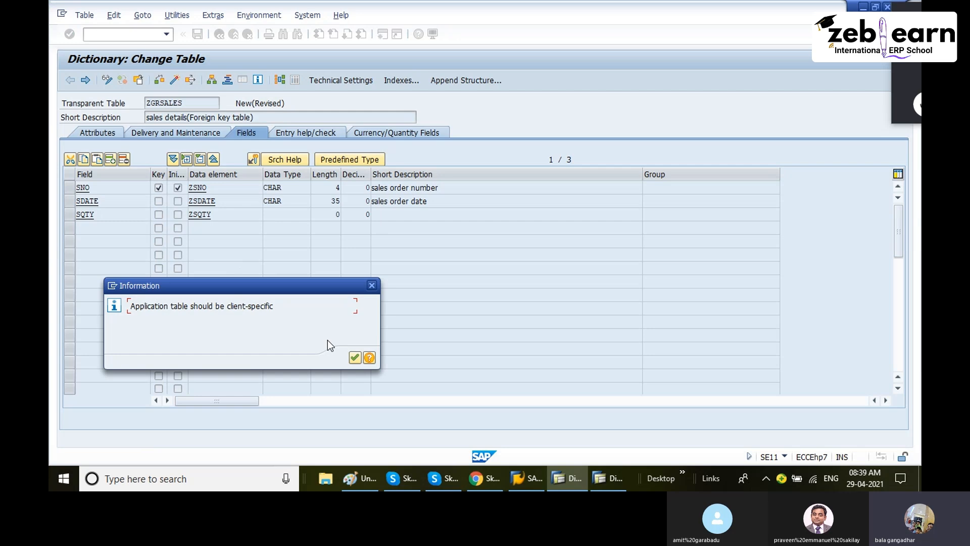
click(355, 358)
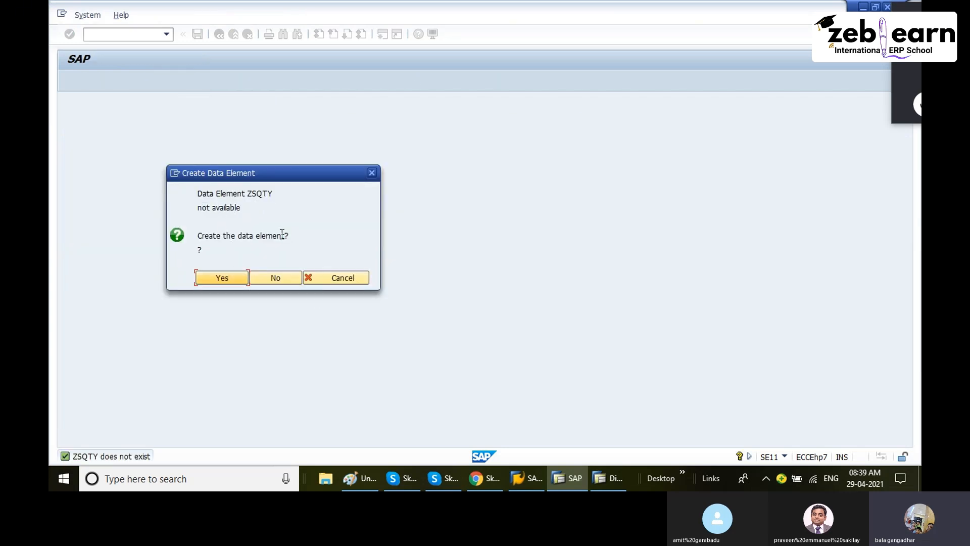
click(230, 272)
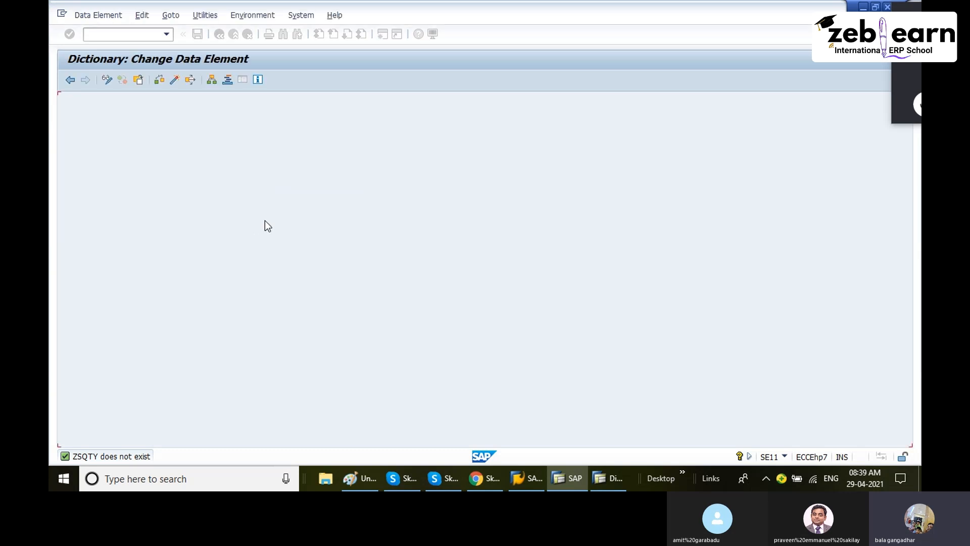
Step: Give the data element the short description "sales qty" and assign it the domain ZSQTY
text(sales q)
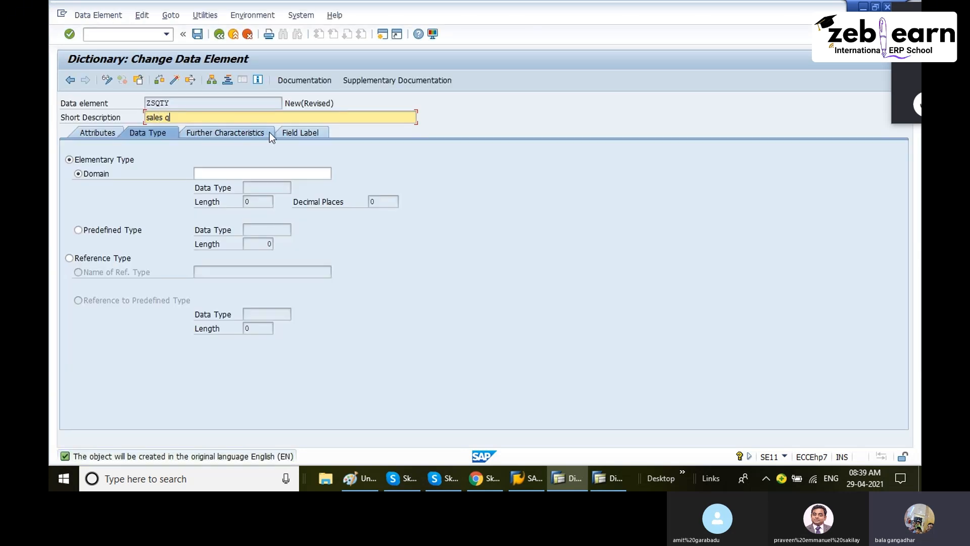
text(ty)
key(Tab)
key(Tab)
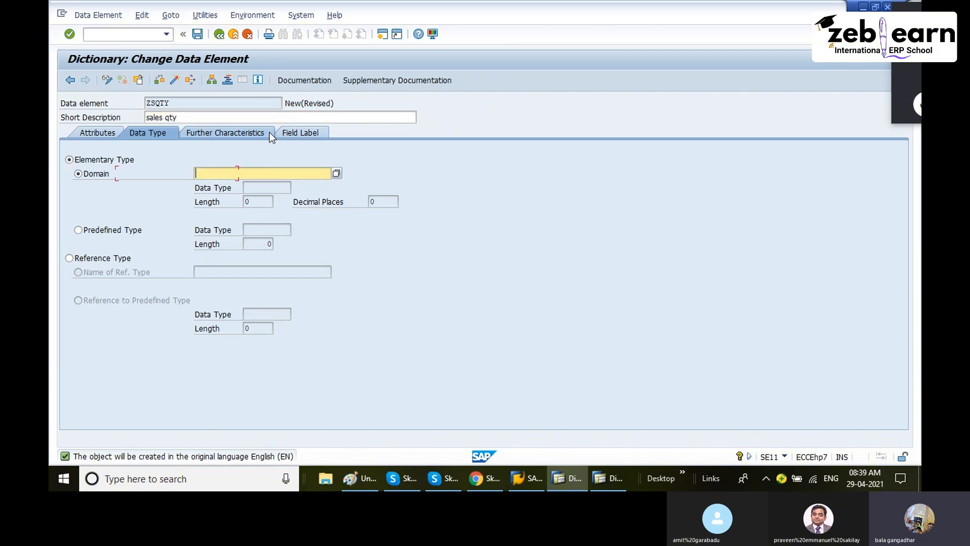
text(zsqty)
key(Return)
key(Return)
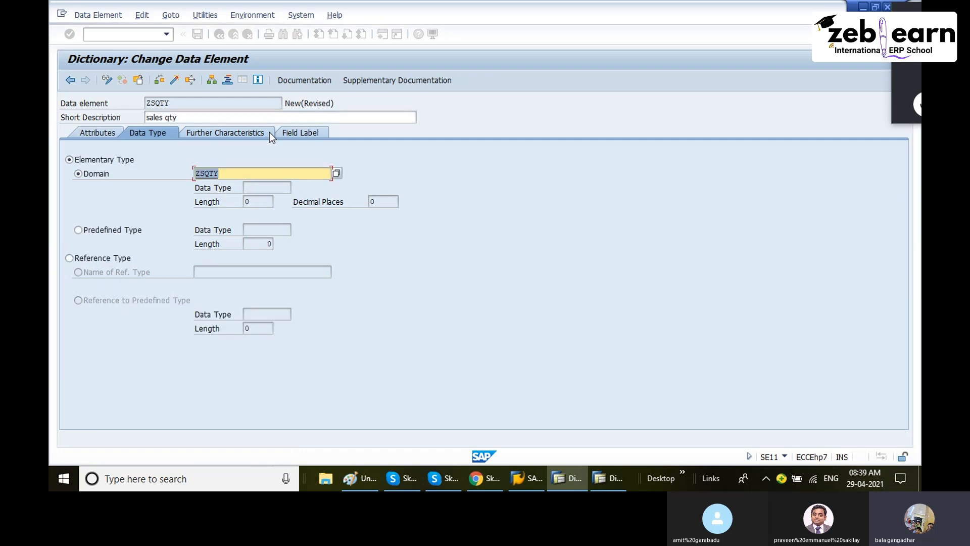
Step: Save the data element as a local object and create domain ZSQTY with the short description "sales qty"
key(F3)
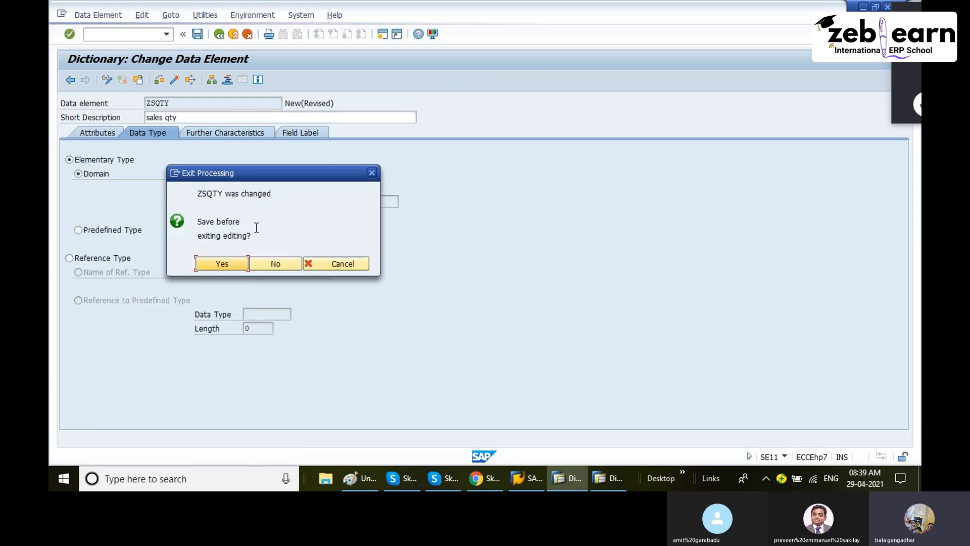
click(233, 262)
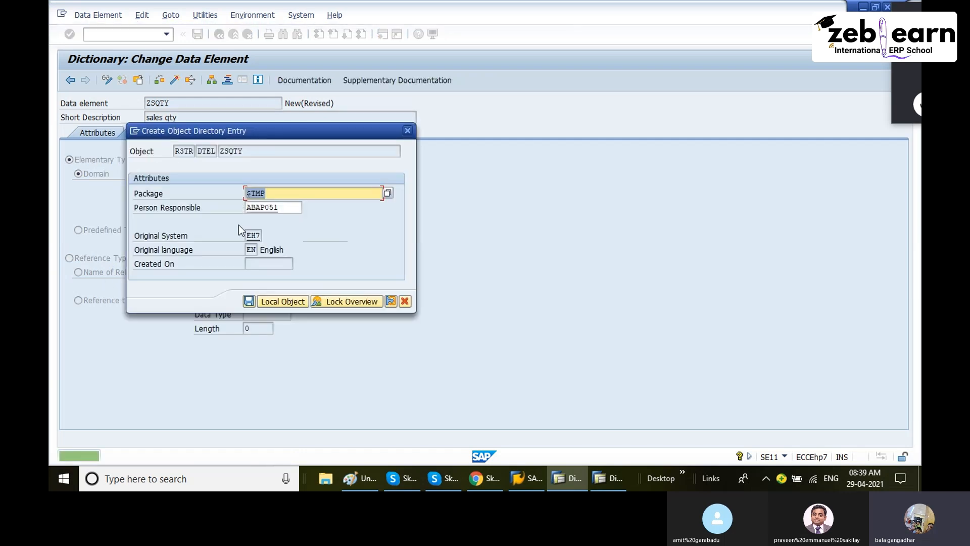
click(283, 298)
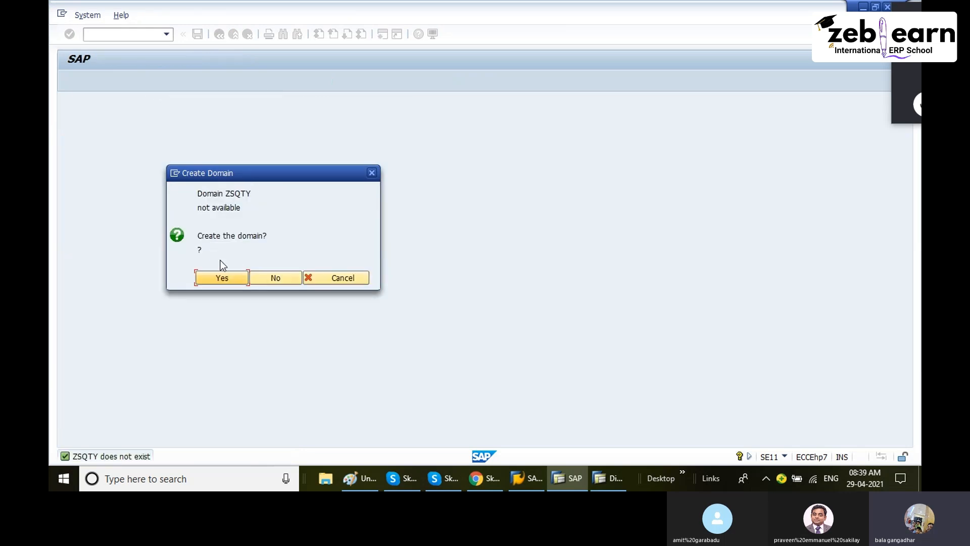
click(223, 278)
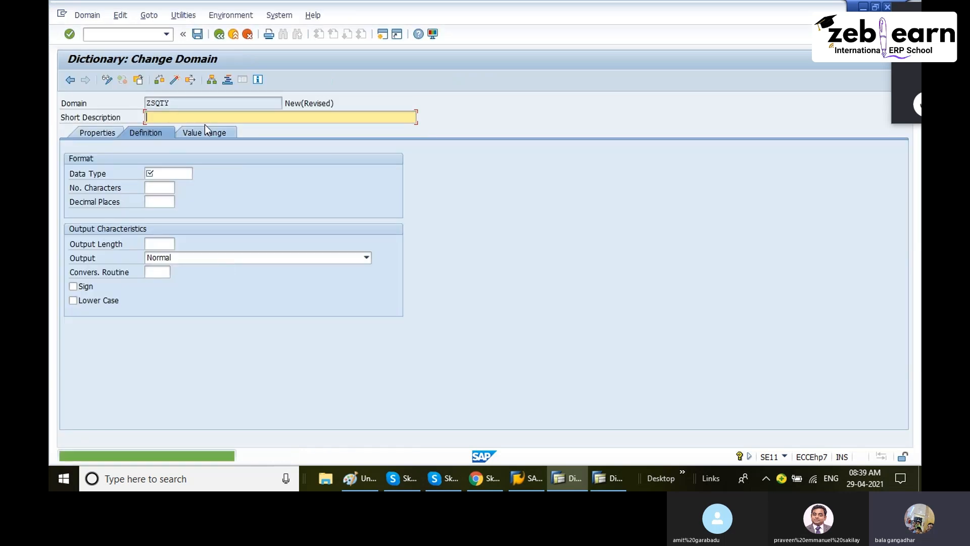
text(sales qty)
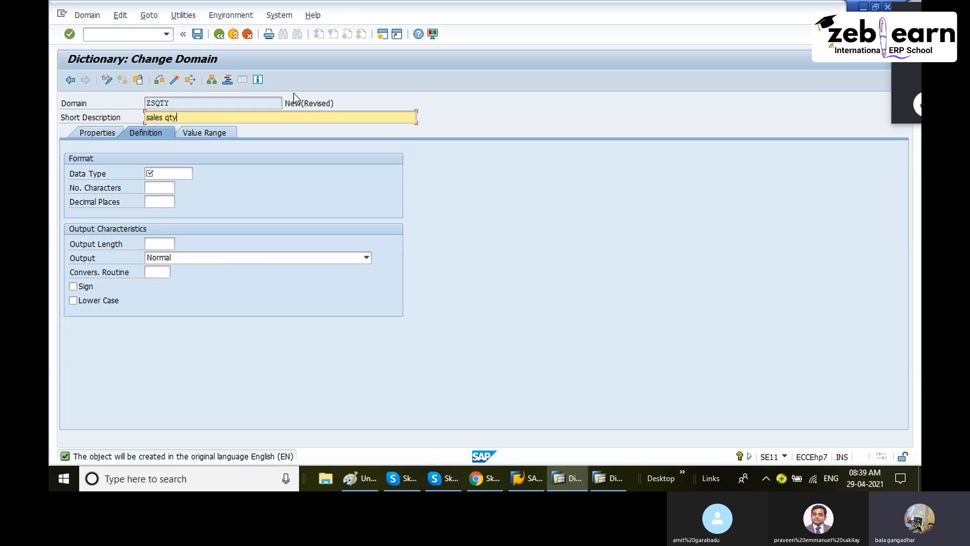
key(Tab)
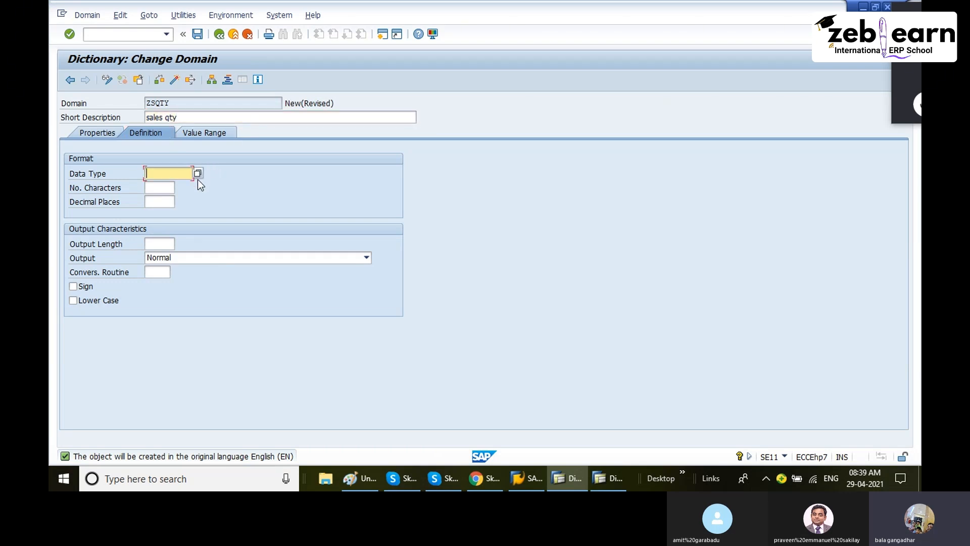
Step: Switch to the Paint diagram to review the "quan" and "unit" labels above the SQTY and UNITS example, and leave it again
click(360, 475)
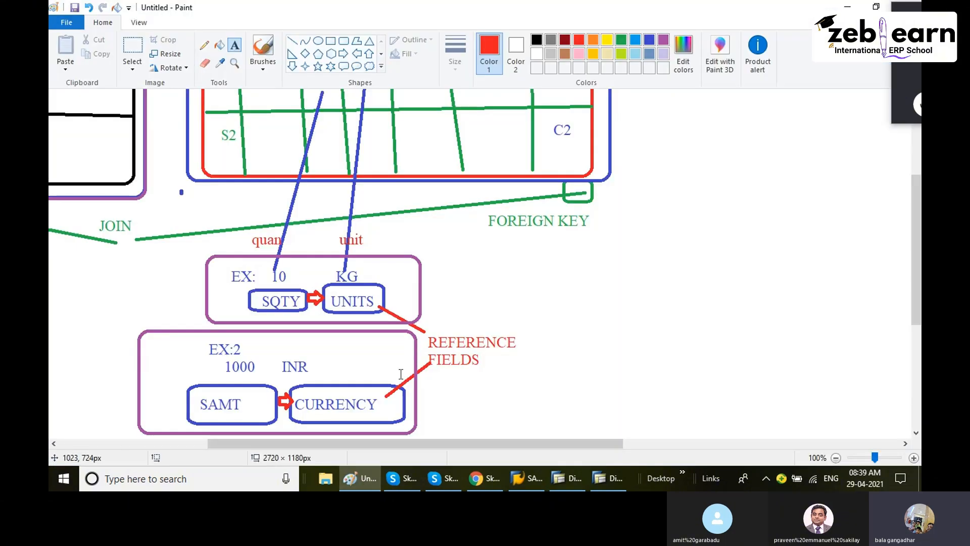
drag(244, 226, 287, 247)
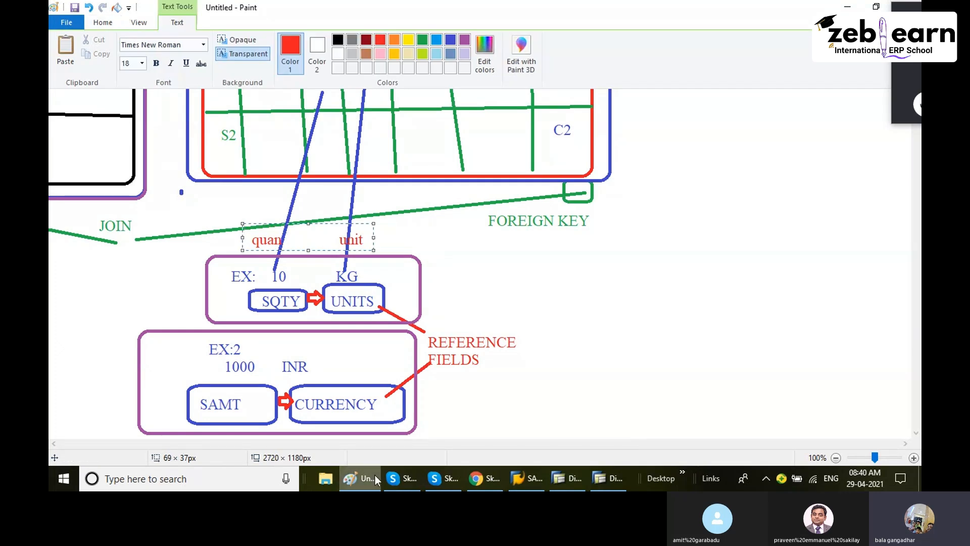
click(375, 477)
Step: Look through the available data types, comparing QUAN and UNIT, and choose QUAN for domain ZSQTY
click(196, 172)
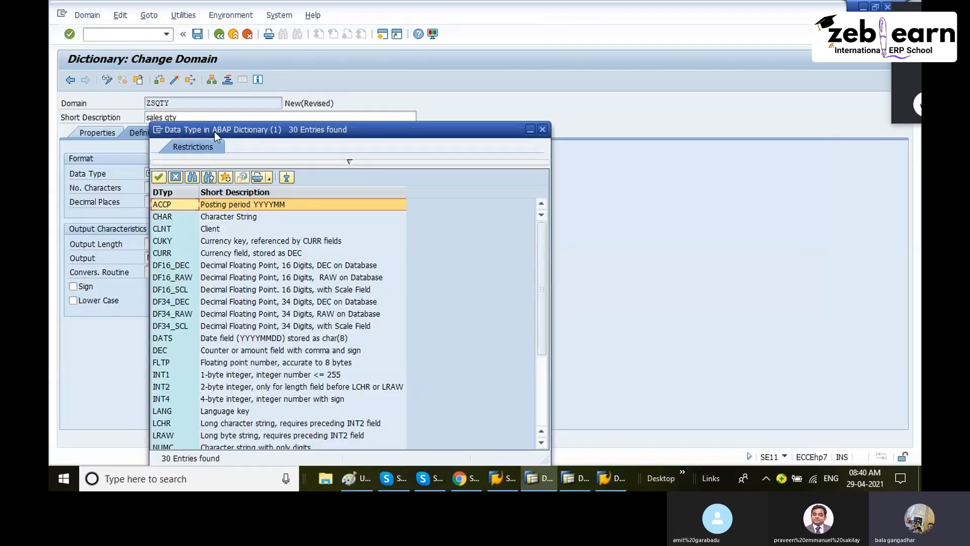
drag(214, 129, 241, 87)
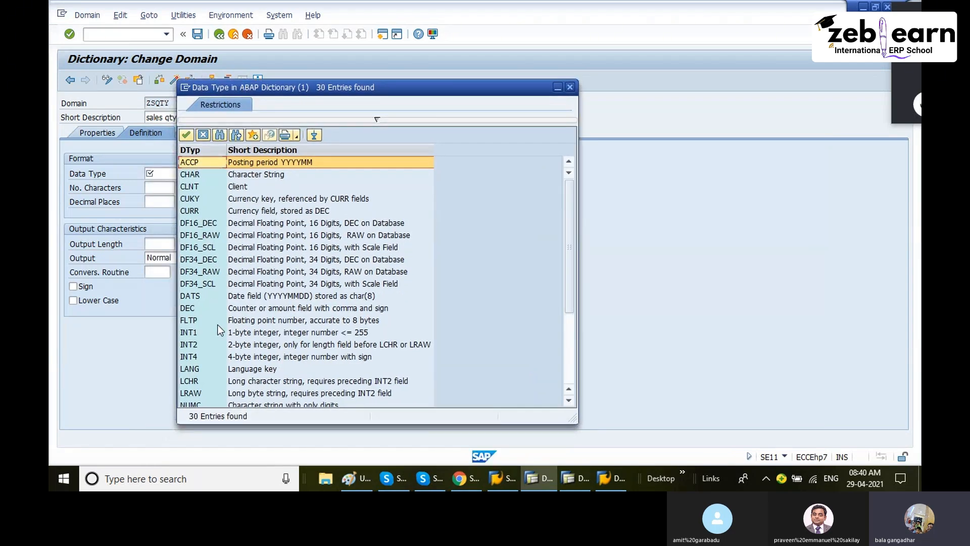
scroll(219, 333, down, 1)
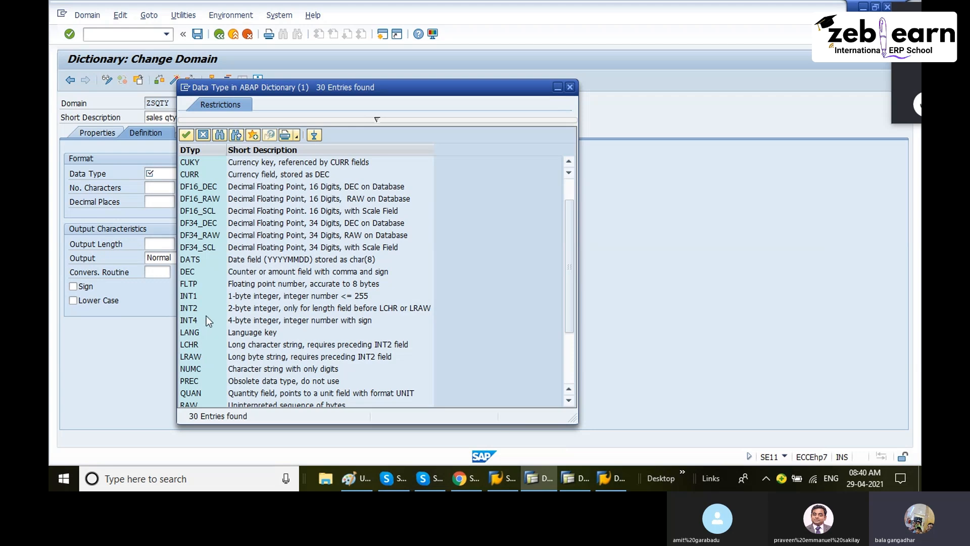
scroll(209, 381, down, 1)
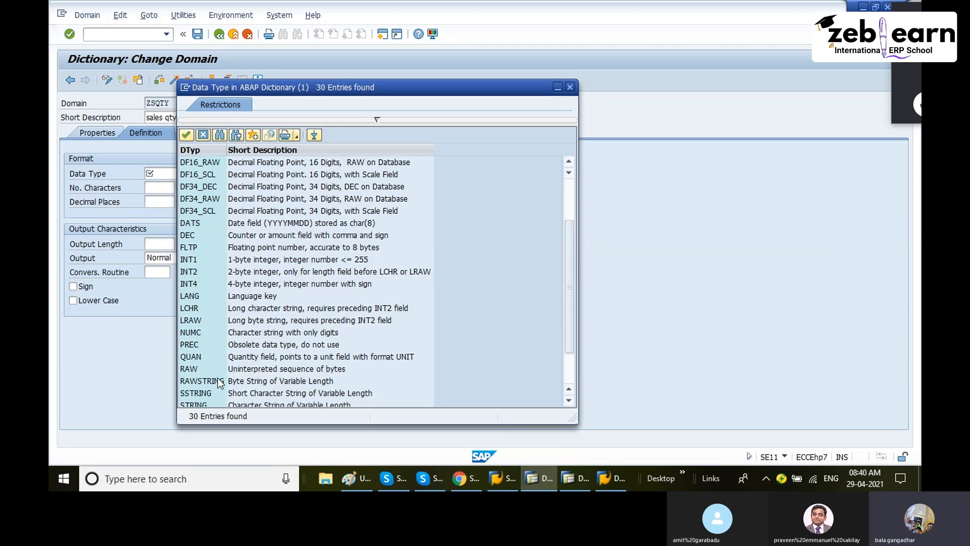
click(204, 356)
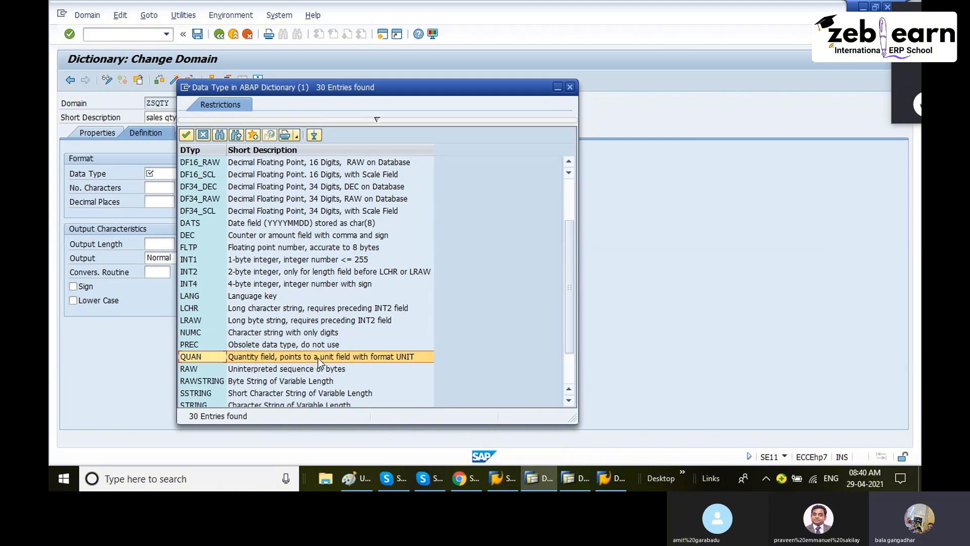
click(406, 357)
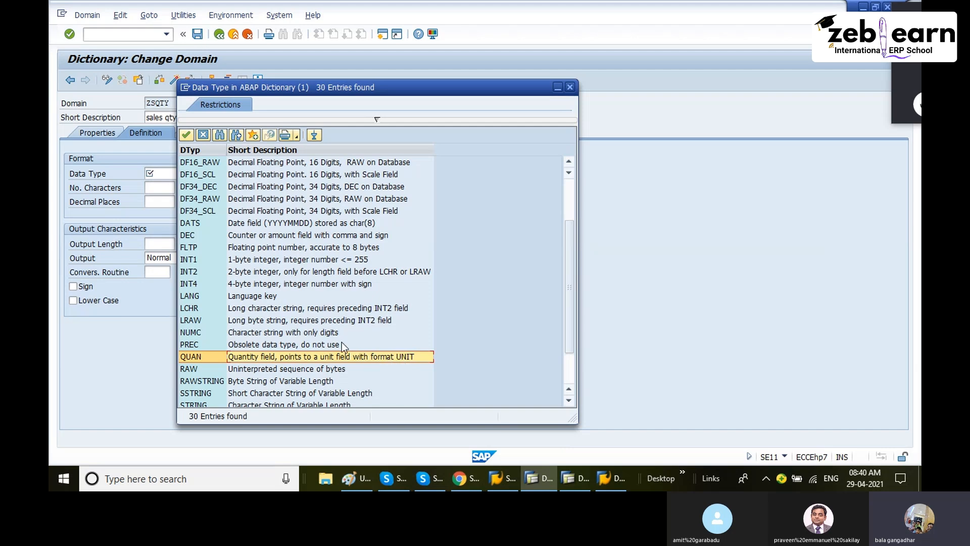
scroll(341, 342, up, 2)
scroll(234, 295, down, 2)
scroll(234, 295, down, 2)
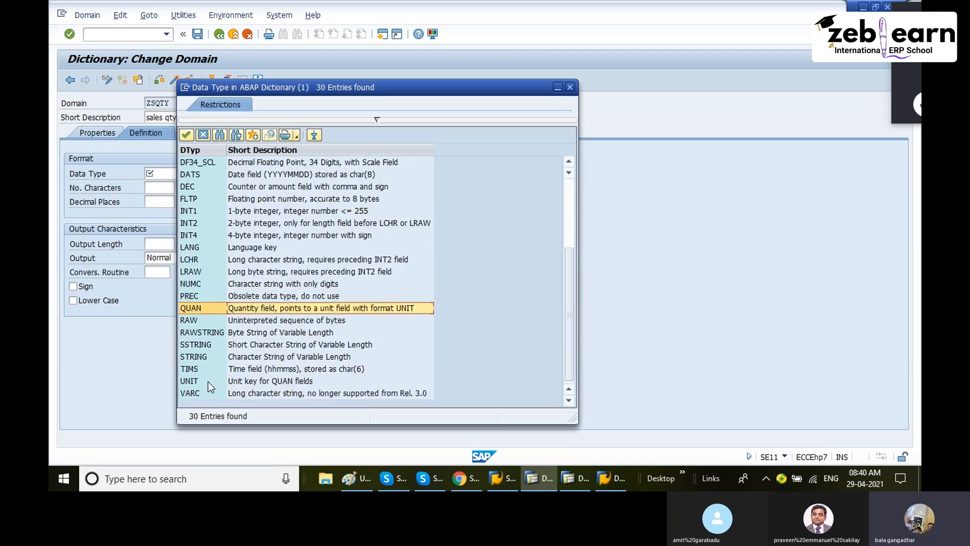
click(209, 382)
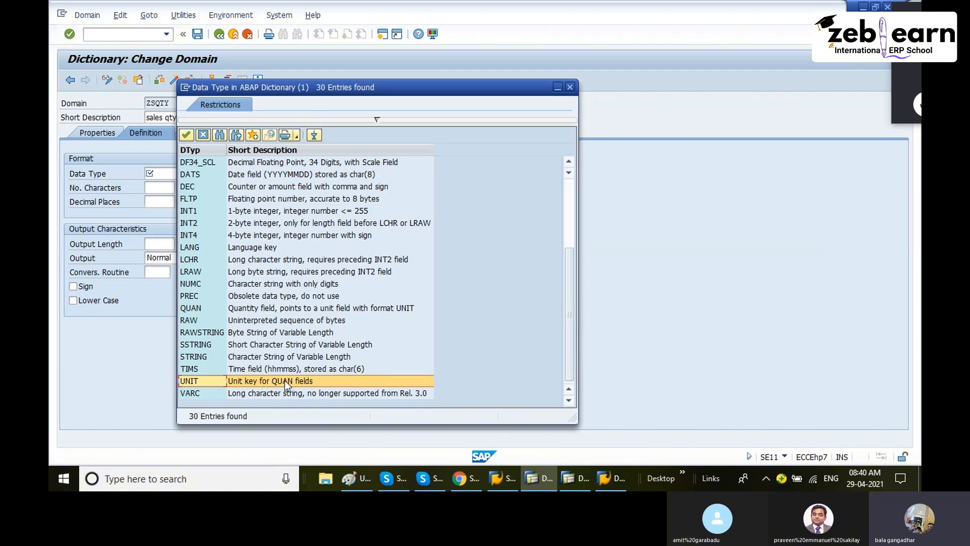
click(202, 308)
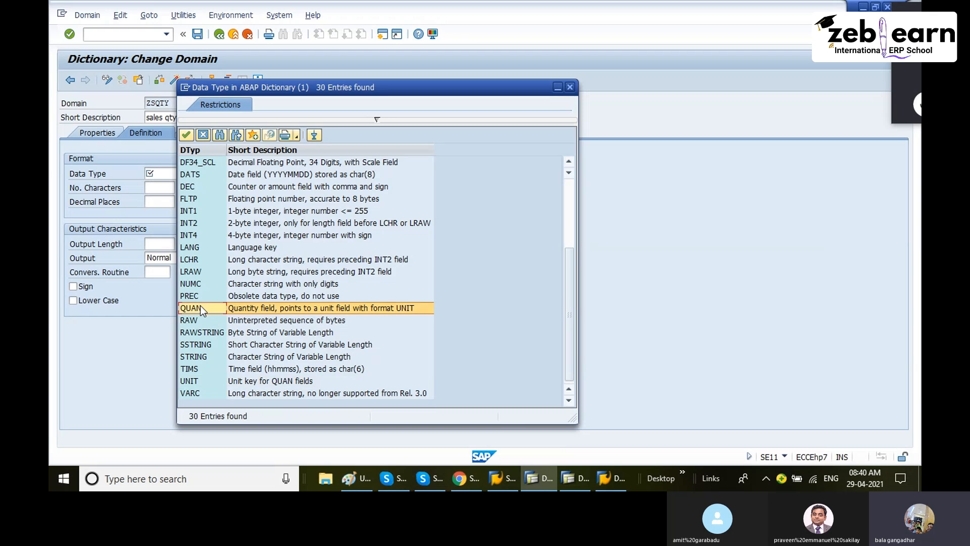
double_click(200, 307)
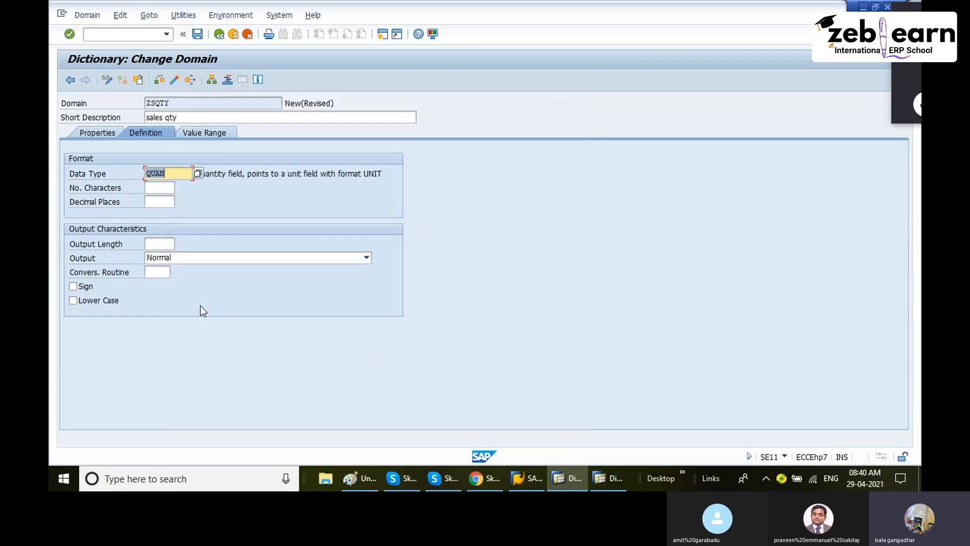
Step: Confirm the QUAN data type for domain ZSQTY and set its number of characters to 5
key(Return)
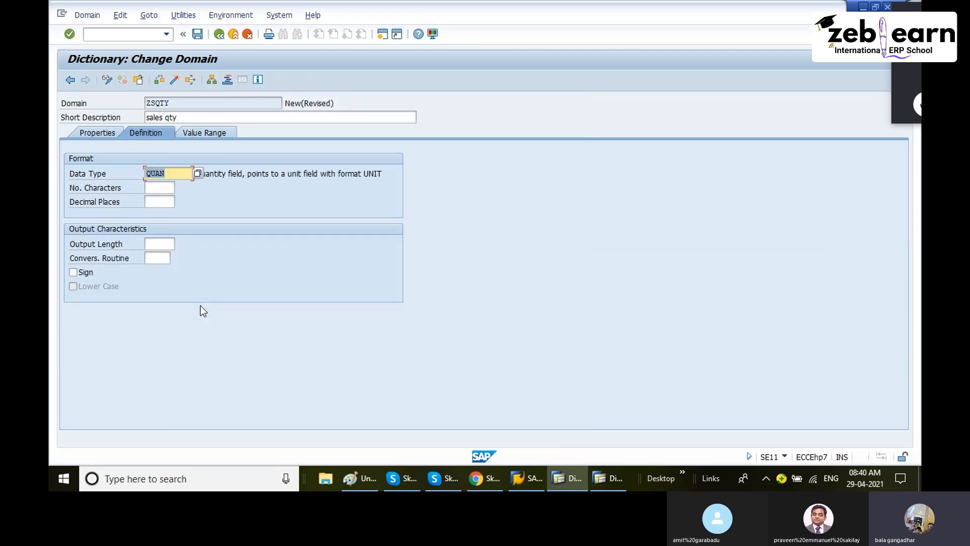
click(164, 189)
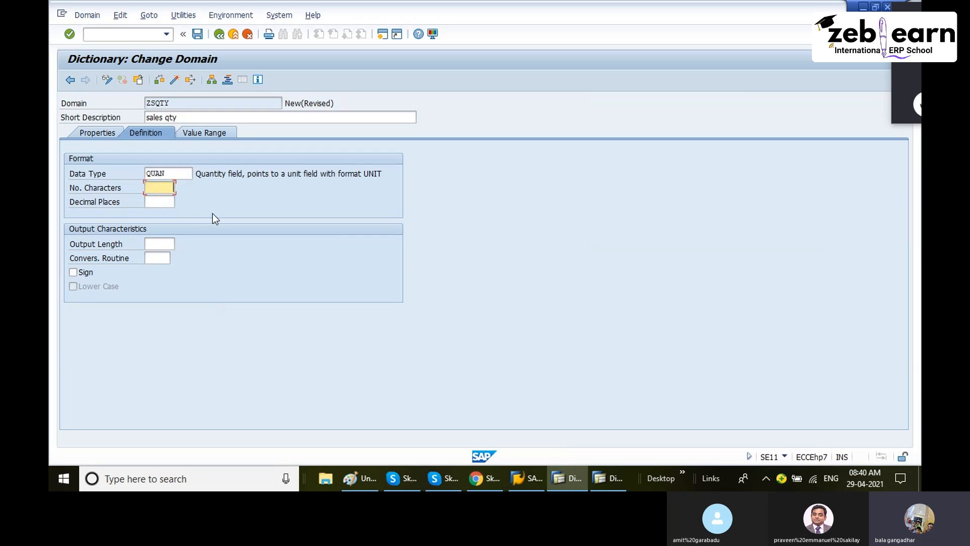
text(5)
key(Return)
Step: Switch to Paint and add the red text "10.600 kg" in the blank area beside the quantity and units example
click(360, 469)
click(601, 278)
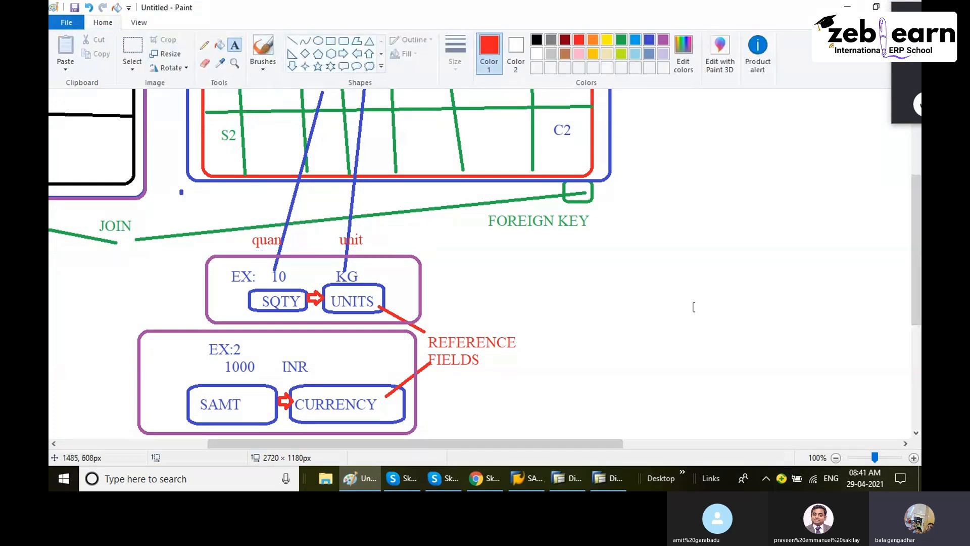
click(667, 284)
text(1)
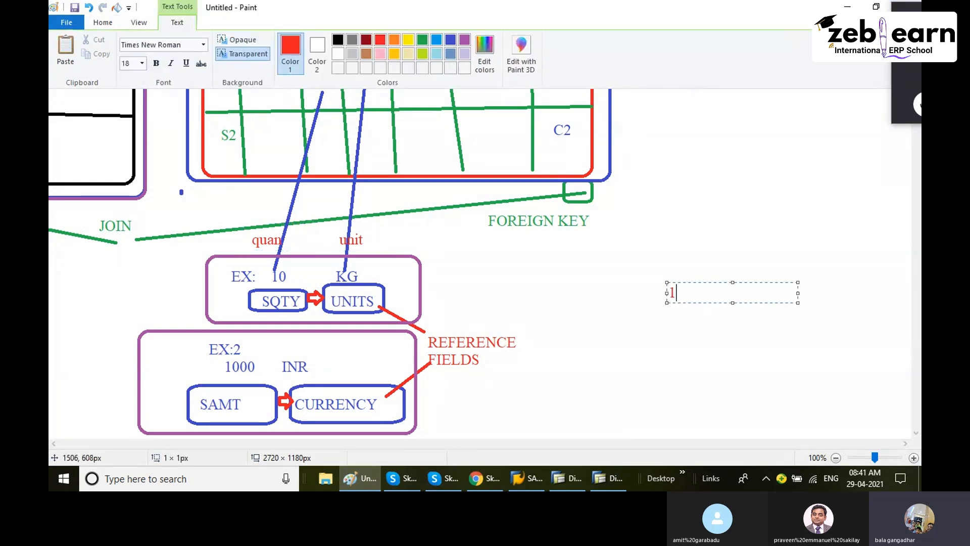
text(0kg)
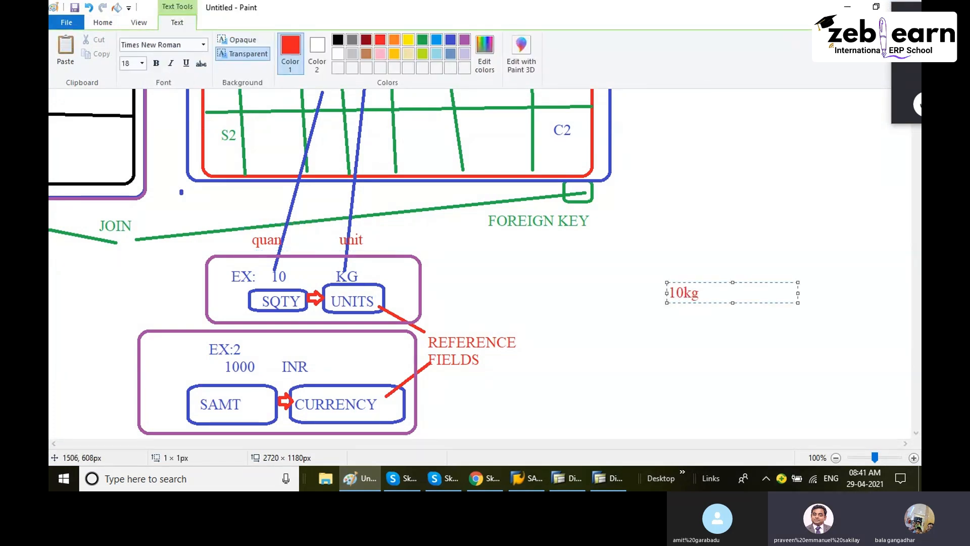
key(BackSpace)
key(BackSpace)
text(.600 )
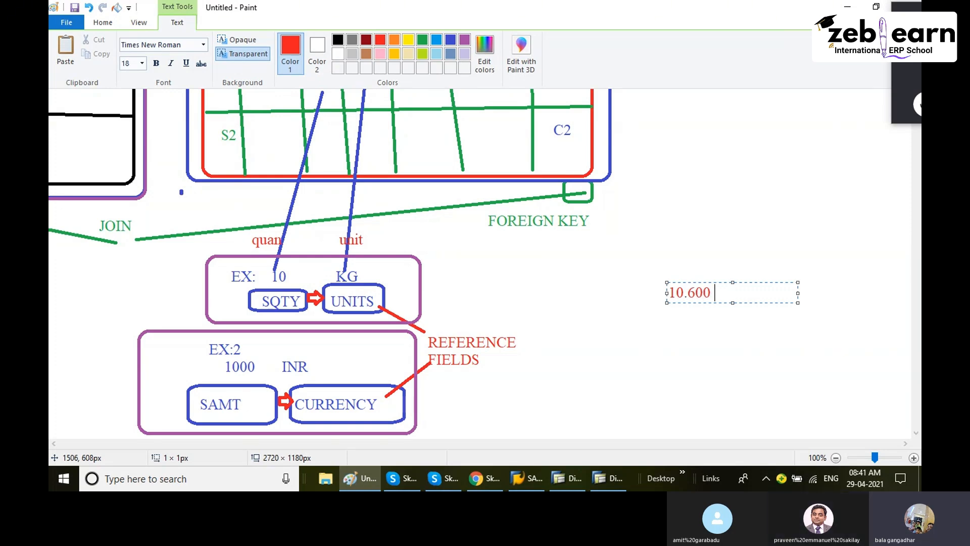
text(kg)
drag(711, 294, 688, 294)
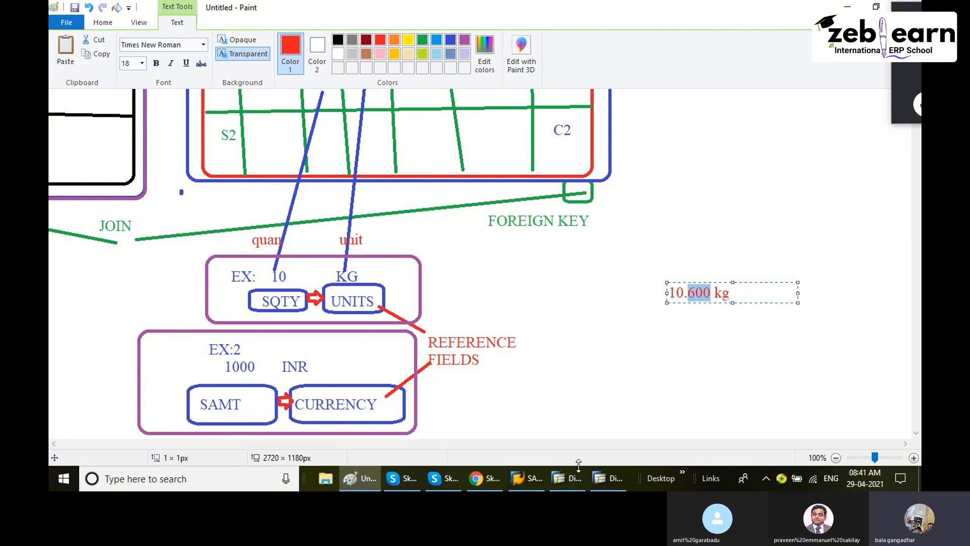
click(697, 312)
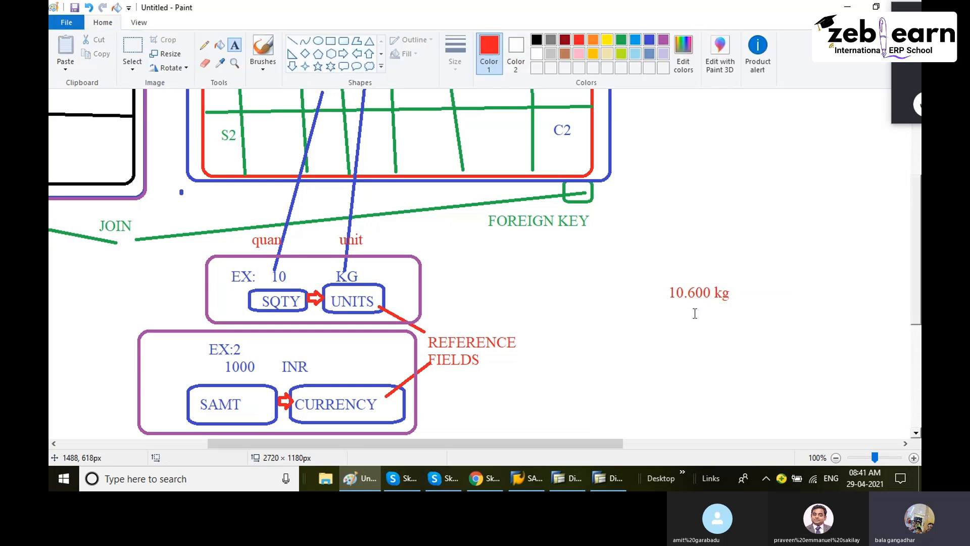
Step: Add the text "999" directly beneath the decimals of the 10.600 kg note
click(693, 303)
text(999)
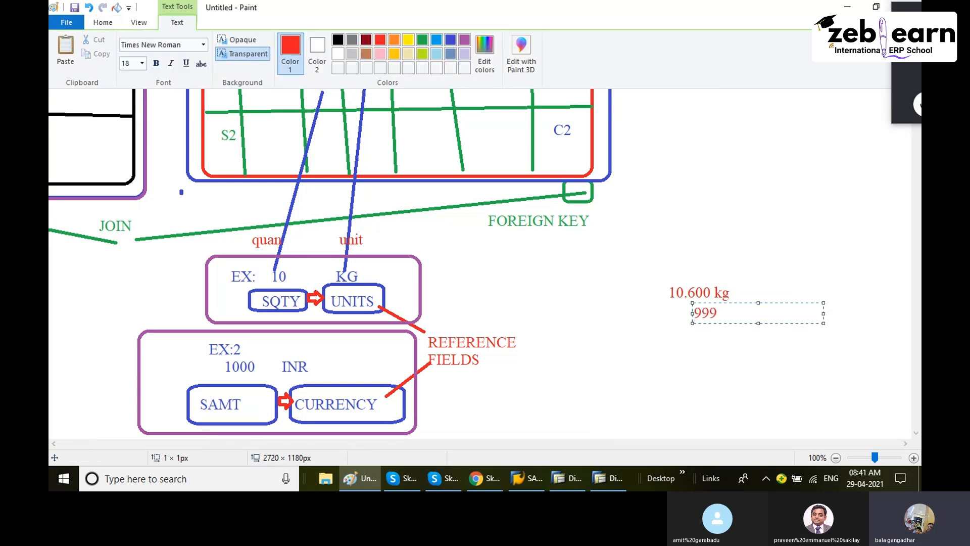
click(626, 328)
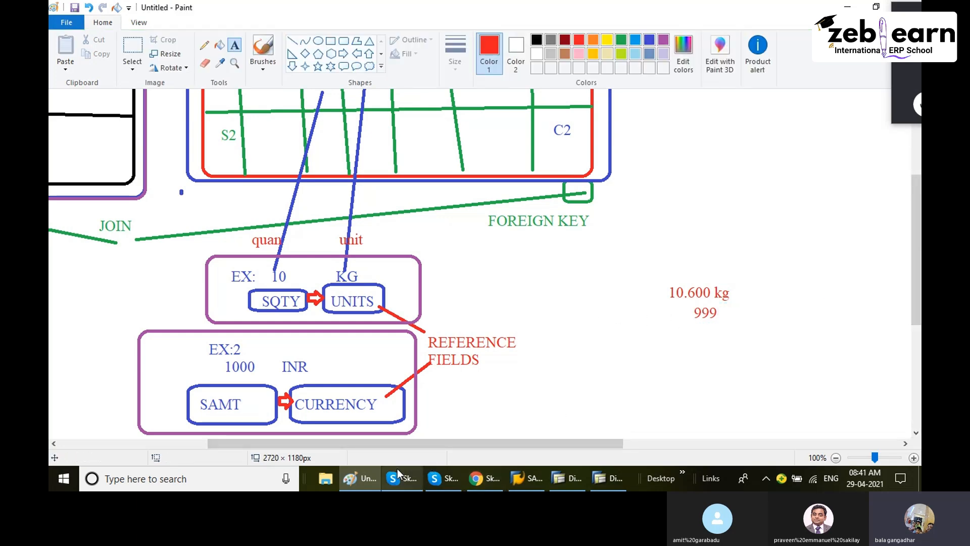
Step: Switch back to the SAP domain definition and set the decimal places to 3
click(566, 475)
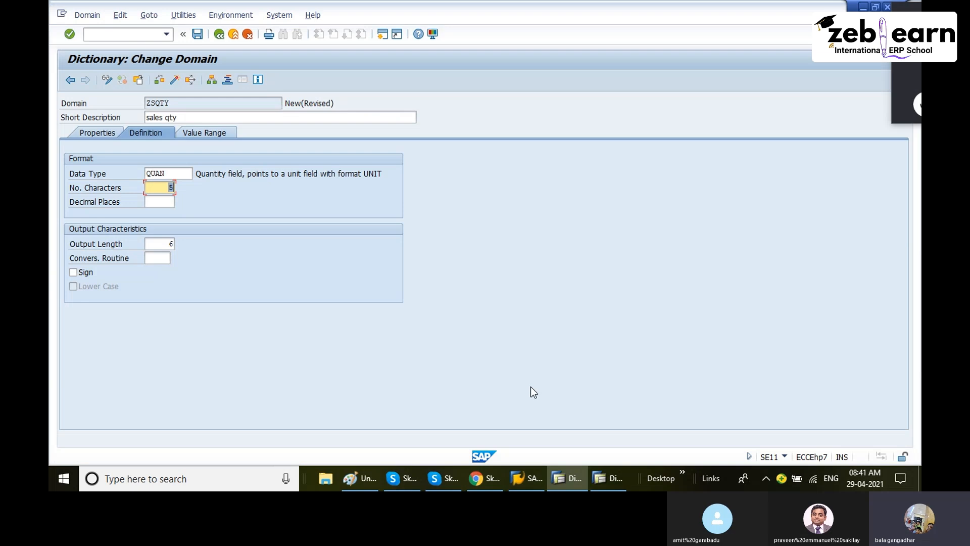
click(172, 201)
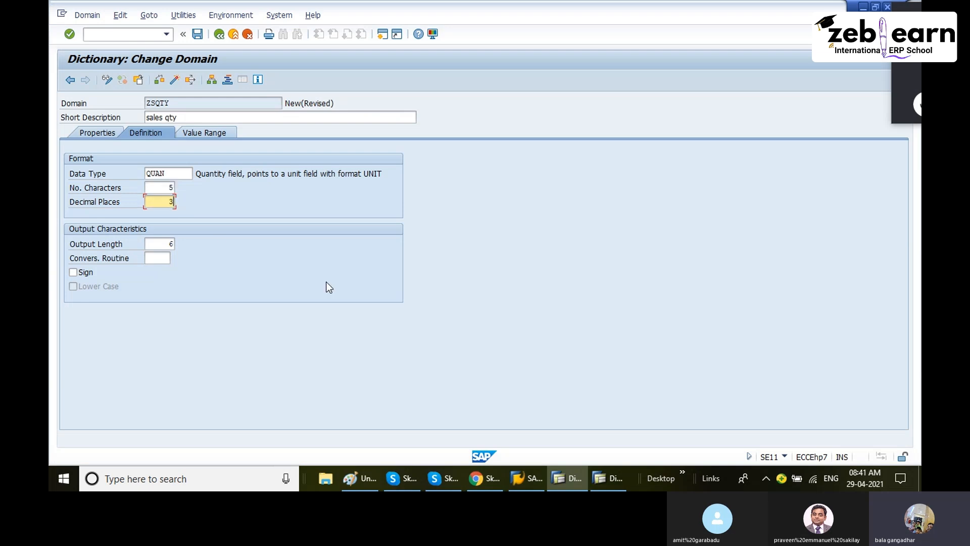
key(shift+Left)
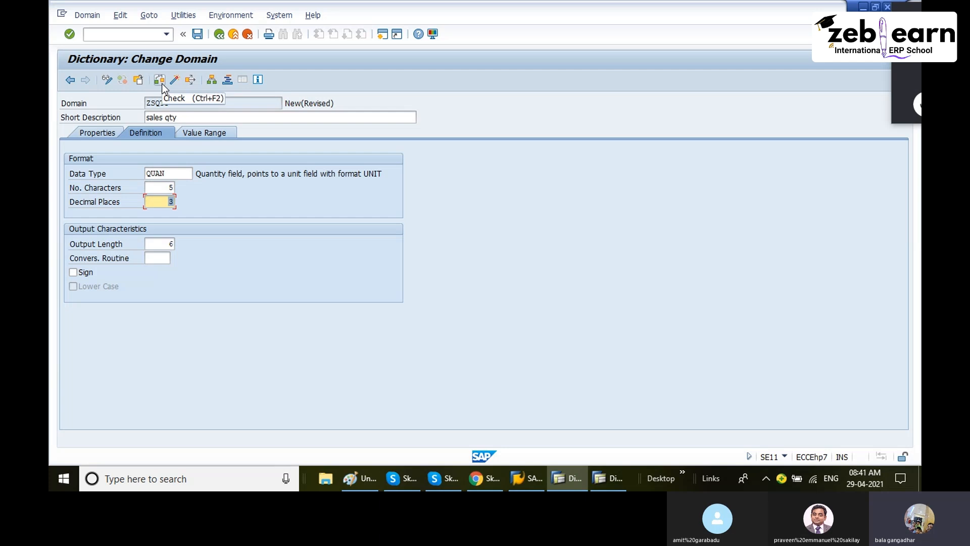
Step: Switch to Paint and add the text "001 to" in front of the 999 note
click(352, 477)
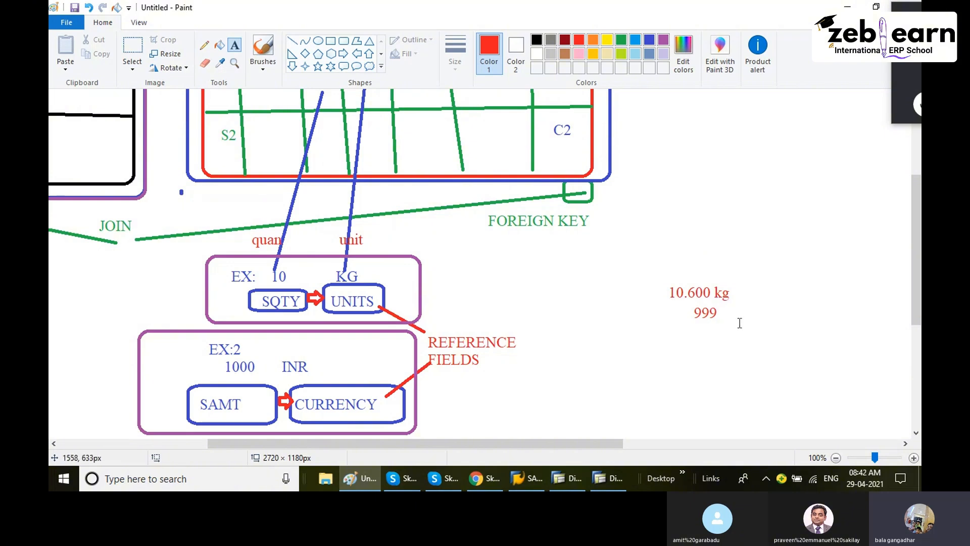
click(636, 315)
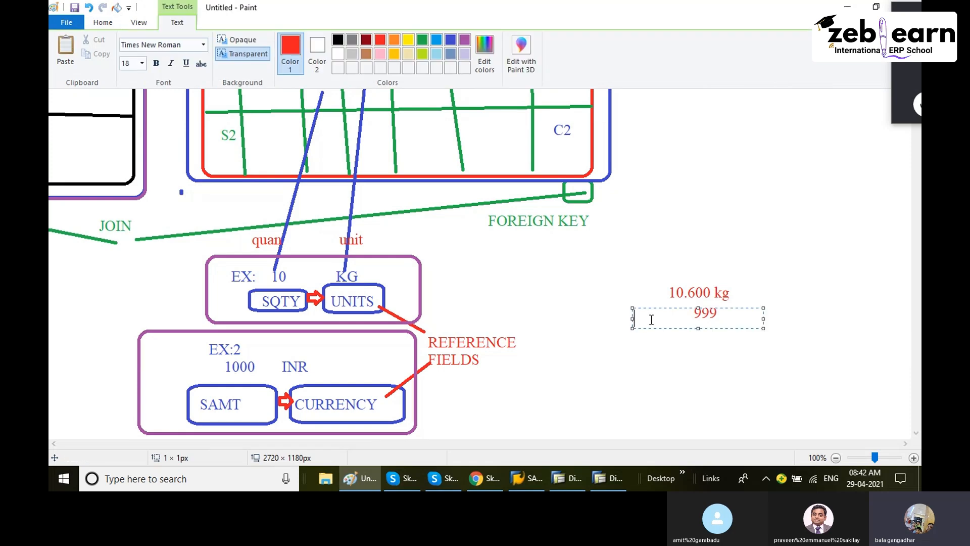
text(001 to)
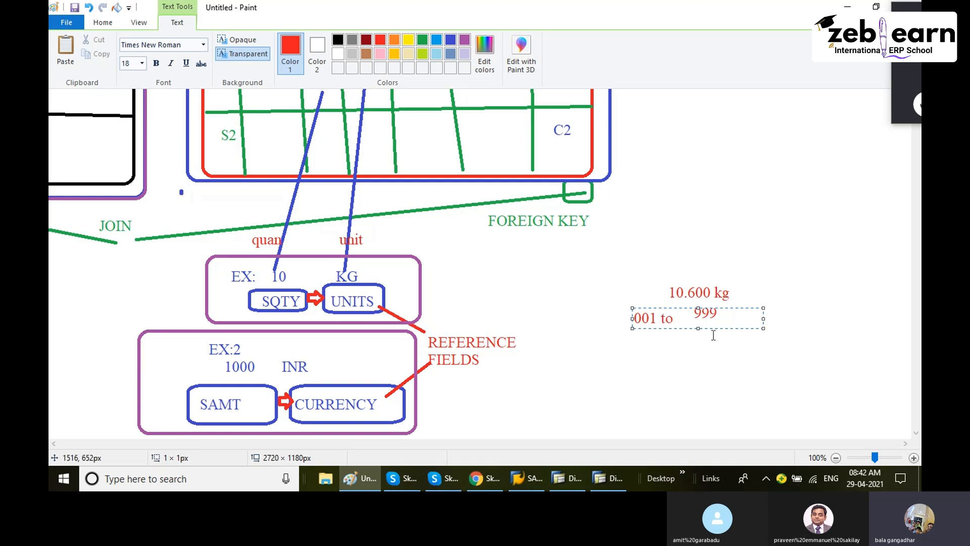
Step: Switch back to SAP and activate domain ZSQTY, assigning it to package $TMP
click(567, 479)
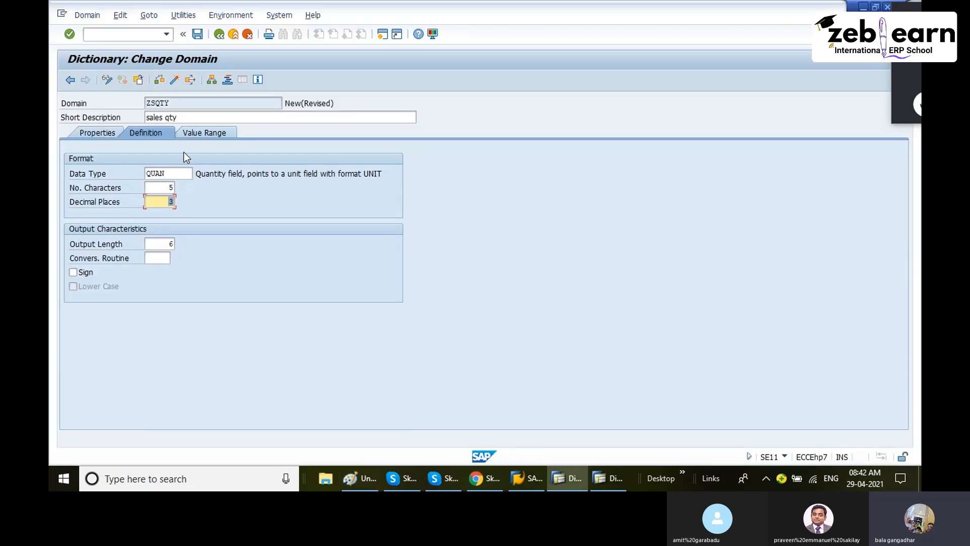
click(163, 243)
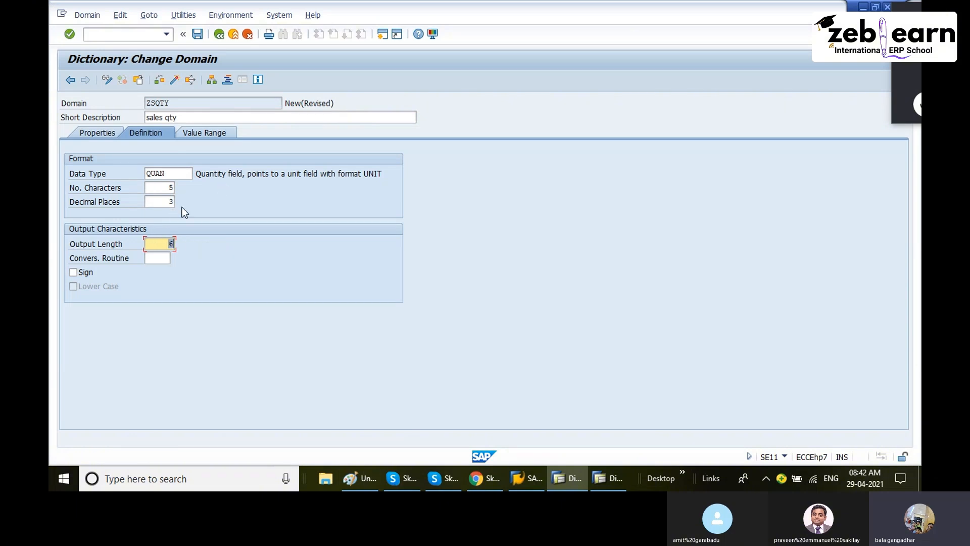
click(170, 188)
click(178, 83)
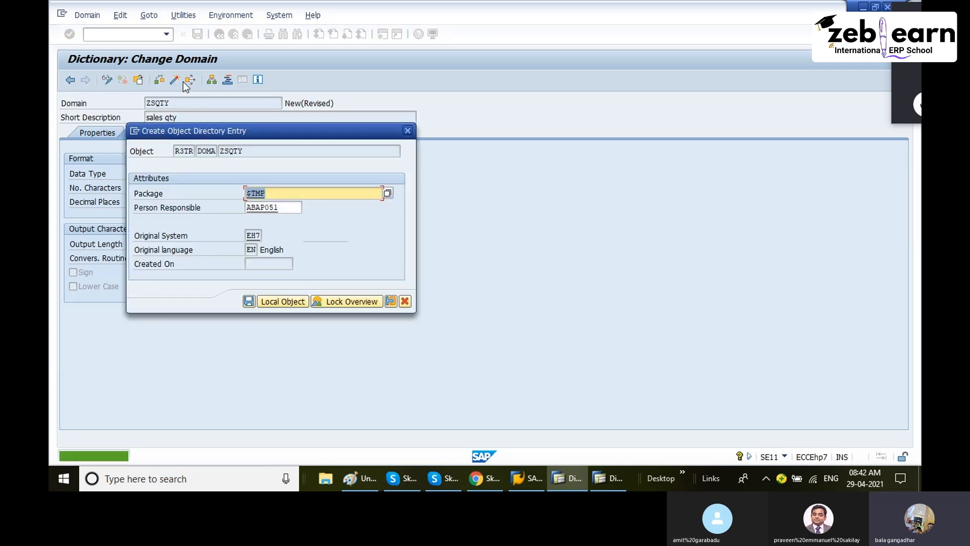
key(Return)
key(Return)
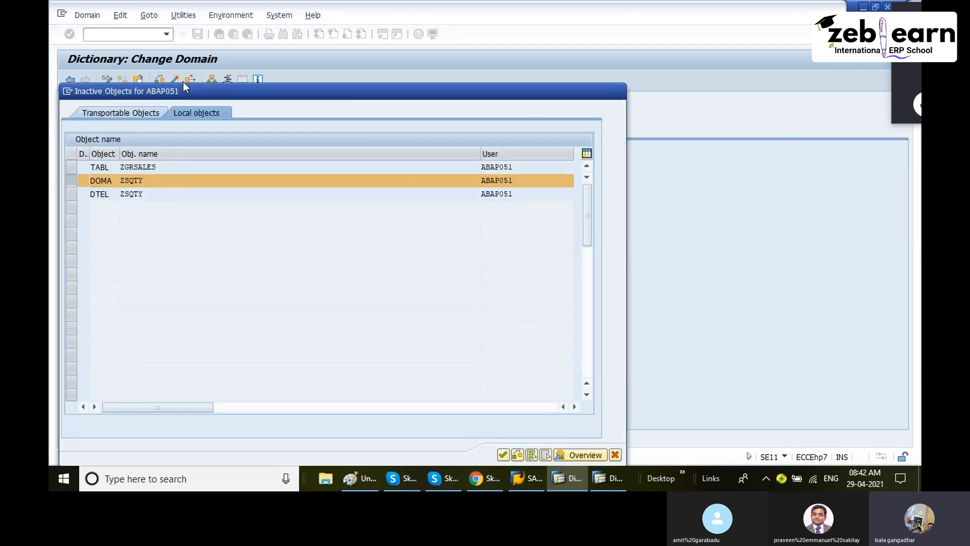
drag(319, 103, 294, 103)
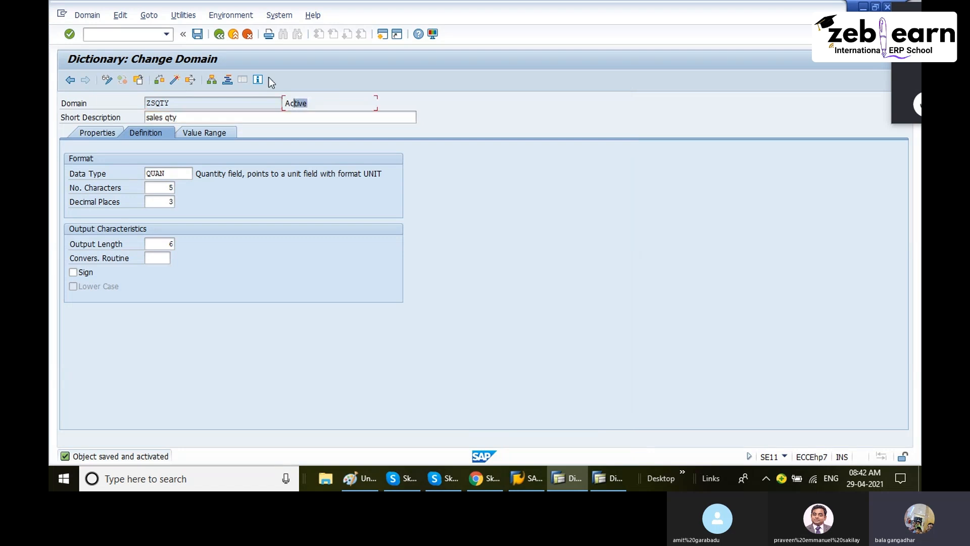
Step: Return to data element ZSQTY and enter the label QTY with length 10 for short and length 20 for medium
click(219, 36)
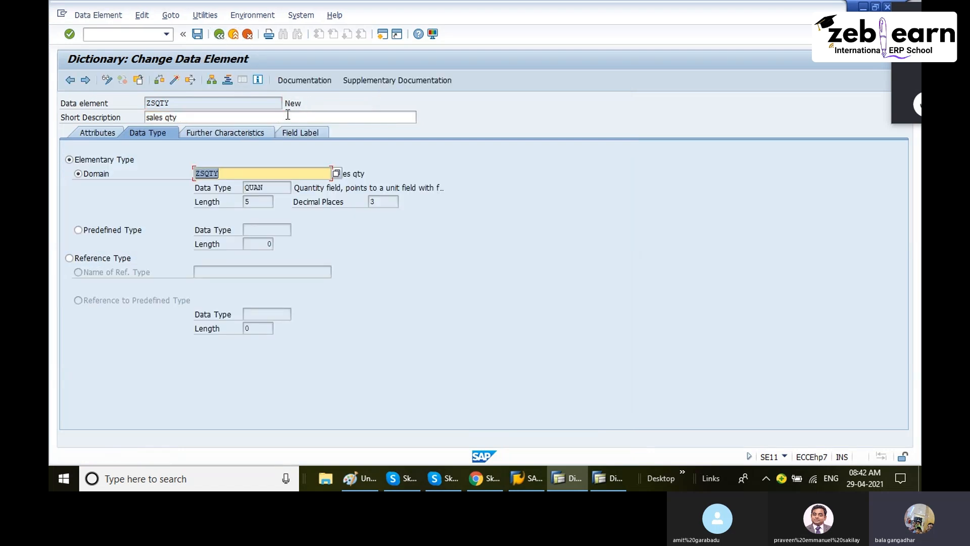
click(317, 130)
click(150, 174)
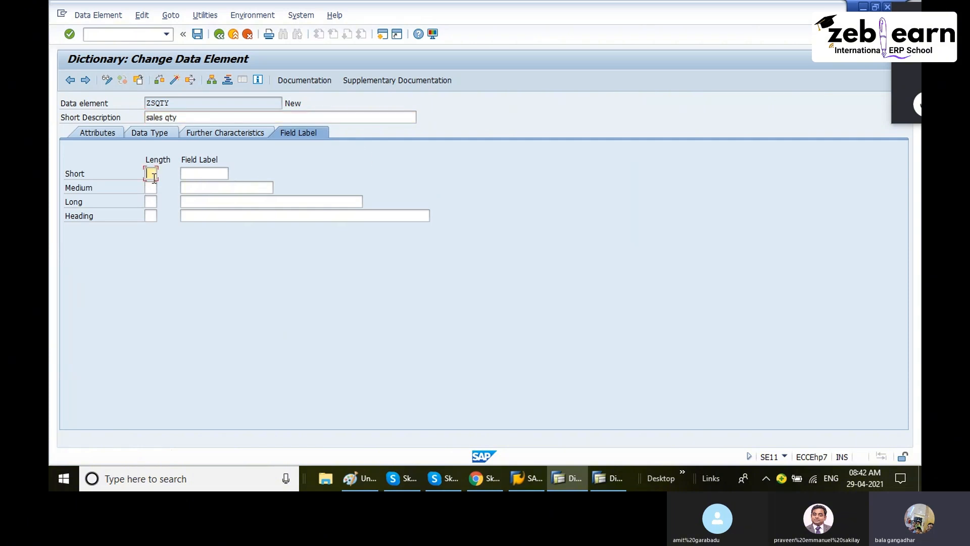
text(10)
key(Tab)
text(Q)
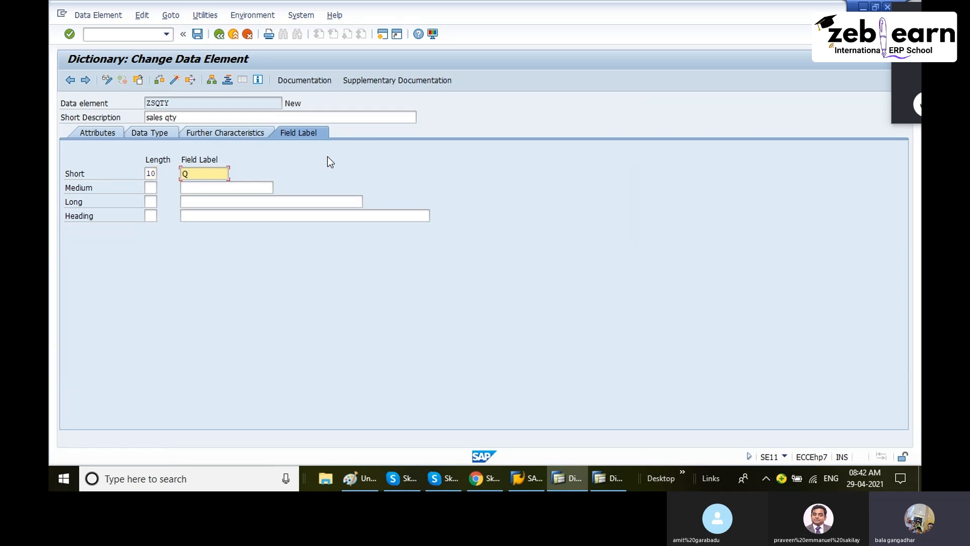
text(TY)
key(Tab)
text(20)
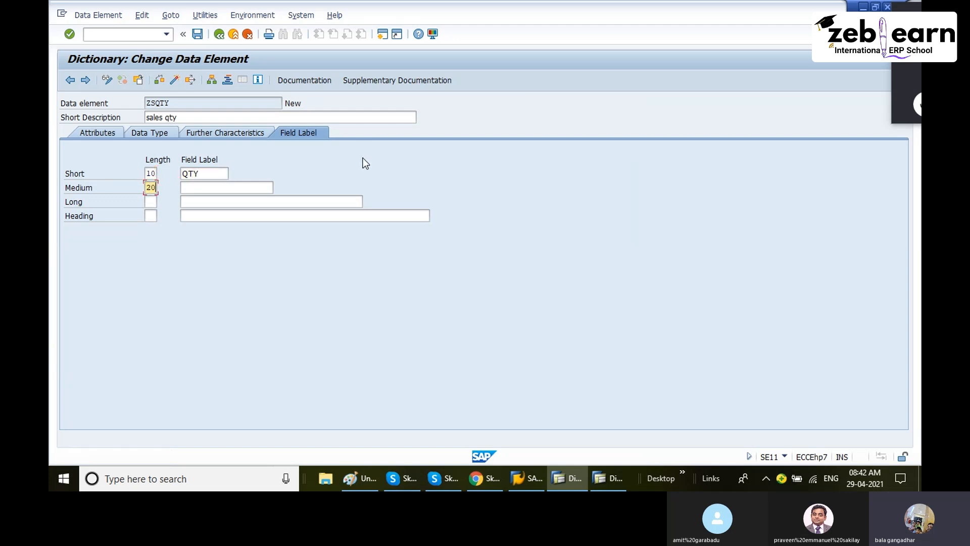
key(Tab)
text(QTY)
Step: Enter the field label QTY with length 30 for long and length 40 for heading
key(Tab)
text(30)
key(Tab)
text(QTY)
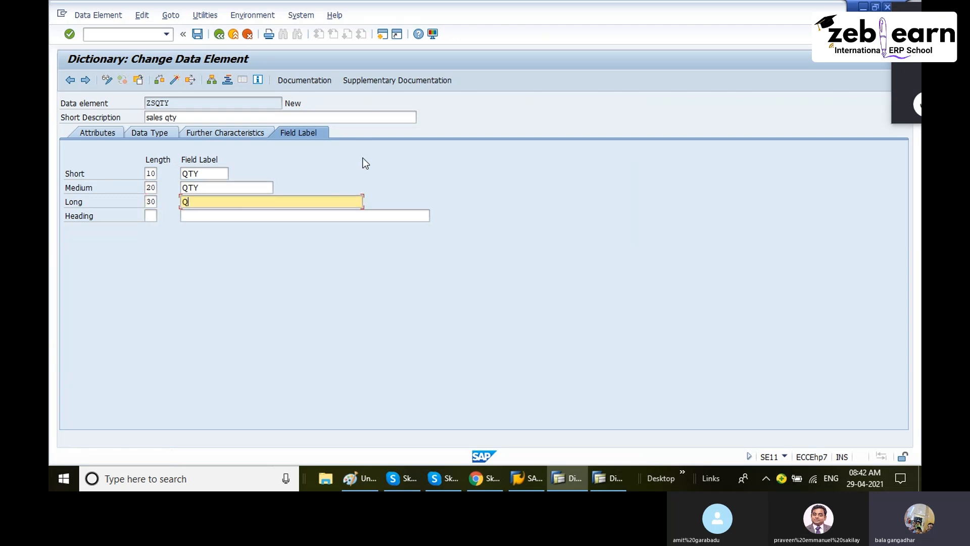
key(Tab)
text(40)
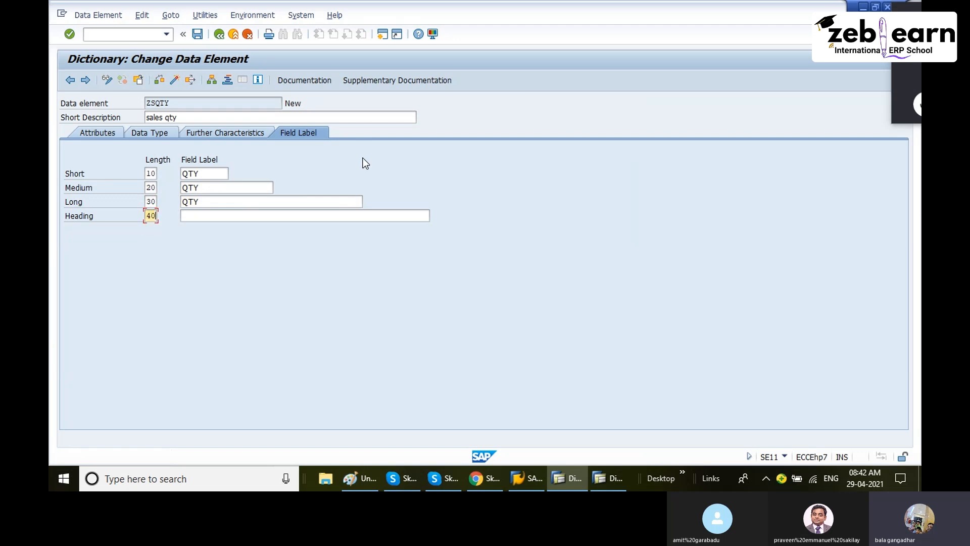
key(Tab)
text(QTY)
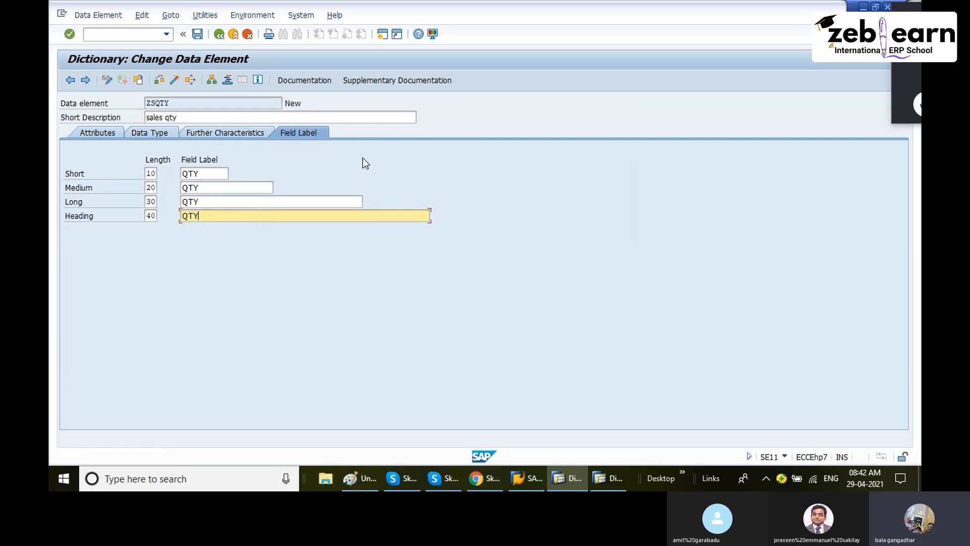
Step: Activate data element ZSQTY and return to the ZGRSALES table definition
key(ctrl+F3)
key(Return)
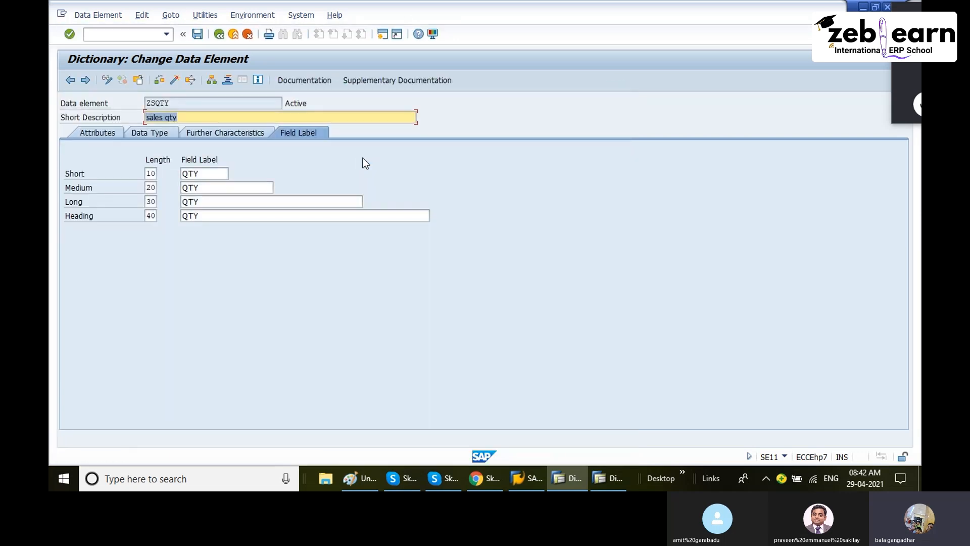
key(F3)
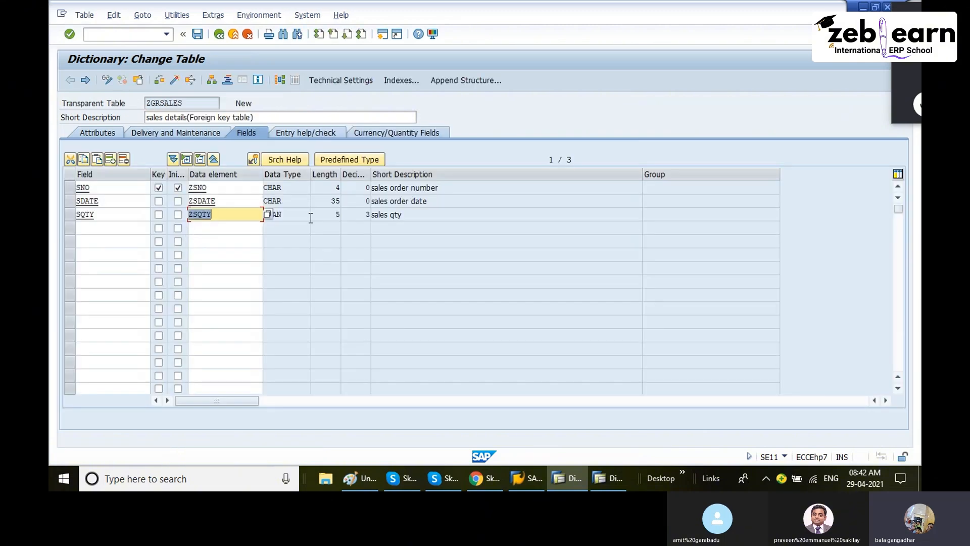
Step: Examine the SQTY field's data type and its reference table and reference field cells in the table's currency/quantity settings
click(281, 212)
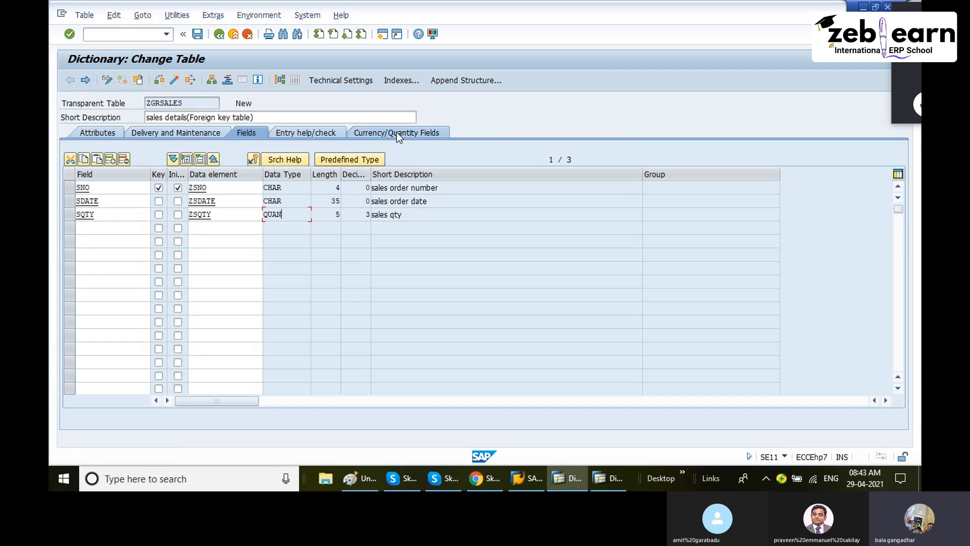
click(423, 132)
click(311, 217)
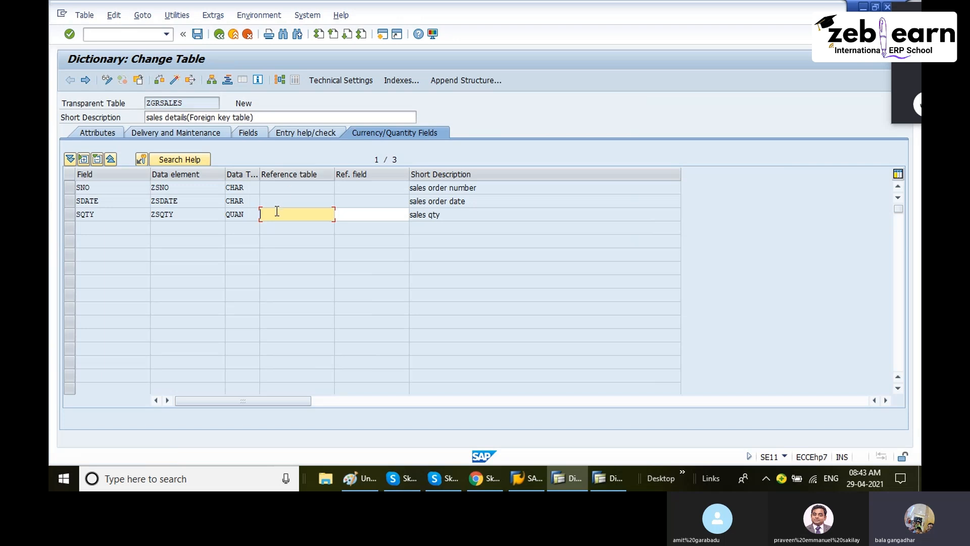
click(372, 216)
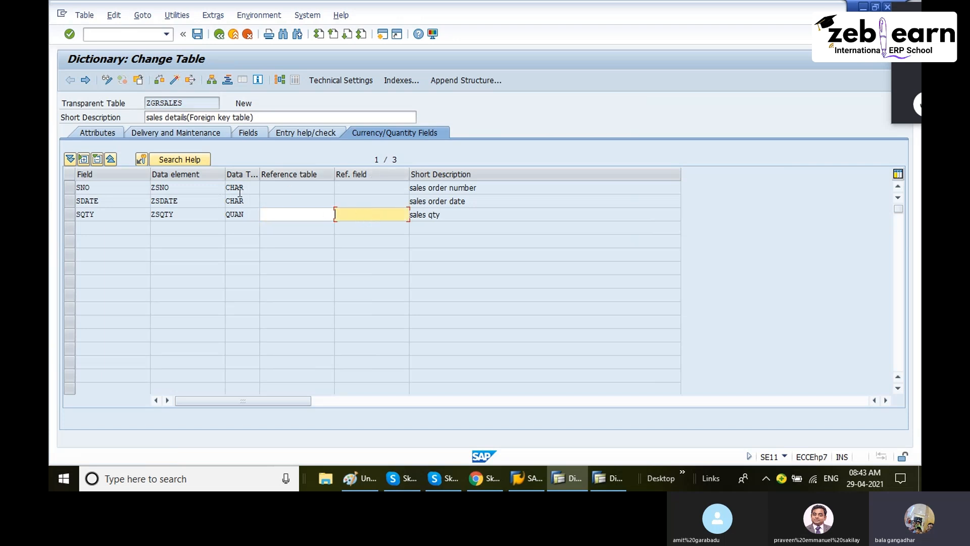
click(241, 187)
click(261, 200)
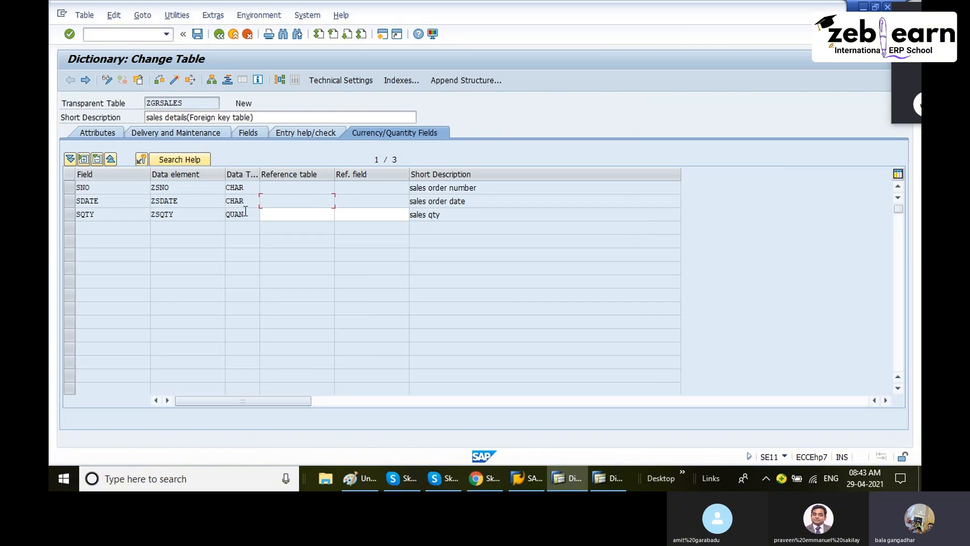
drag(245, 212, 221, 217)
click(294, 213)
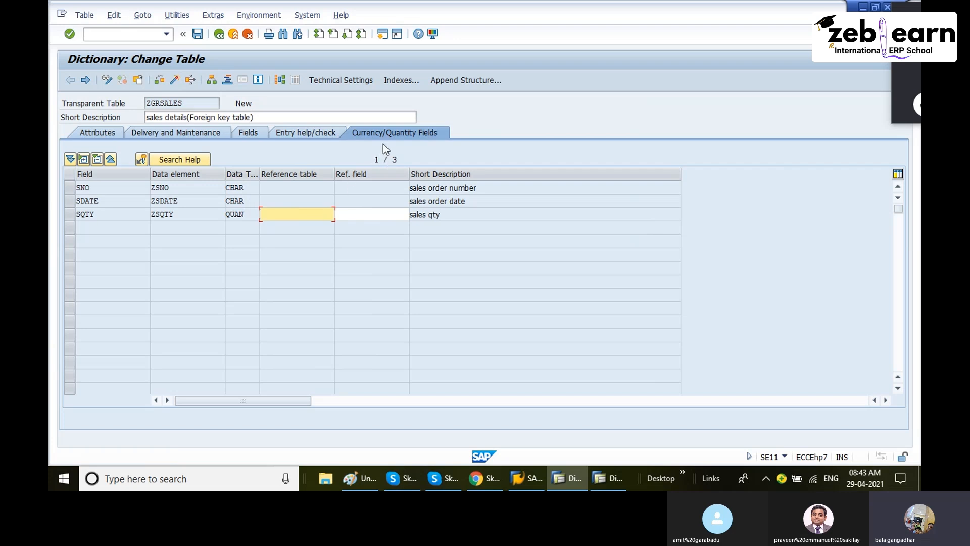
Step: Add a field UNIT with data element ZUNIT below SQTY in the field list of table ZGRSALES
double_click(245, 214)
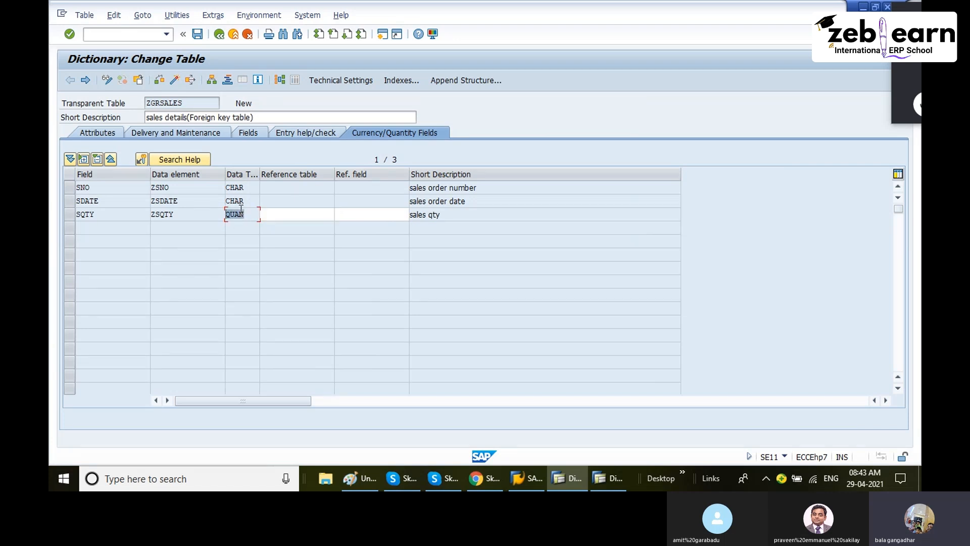
click(254, 133)
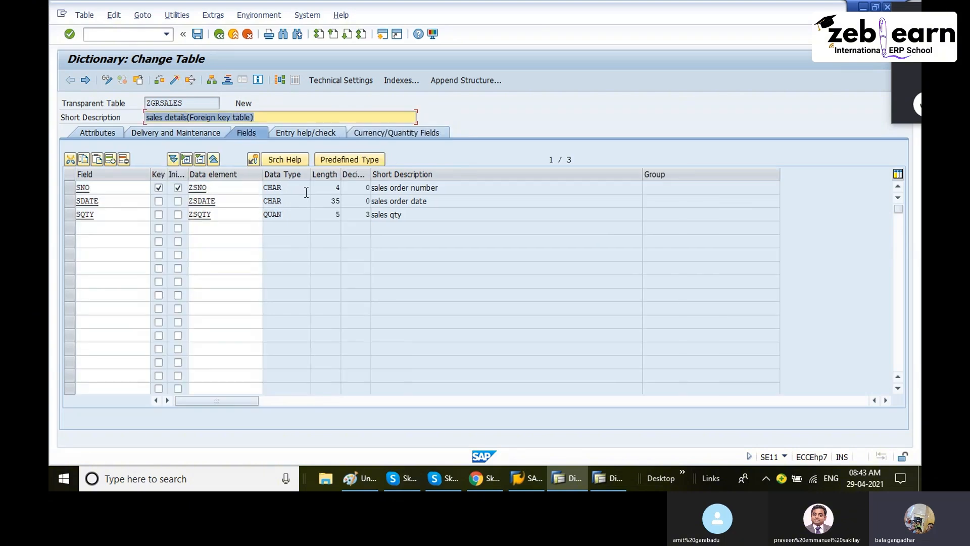
click(108, 232)
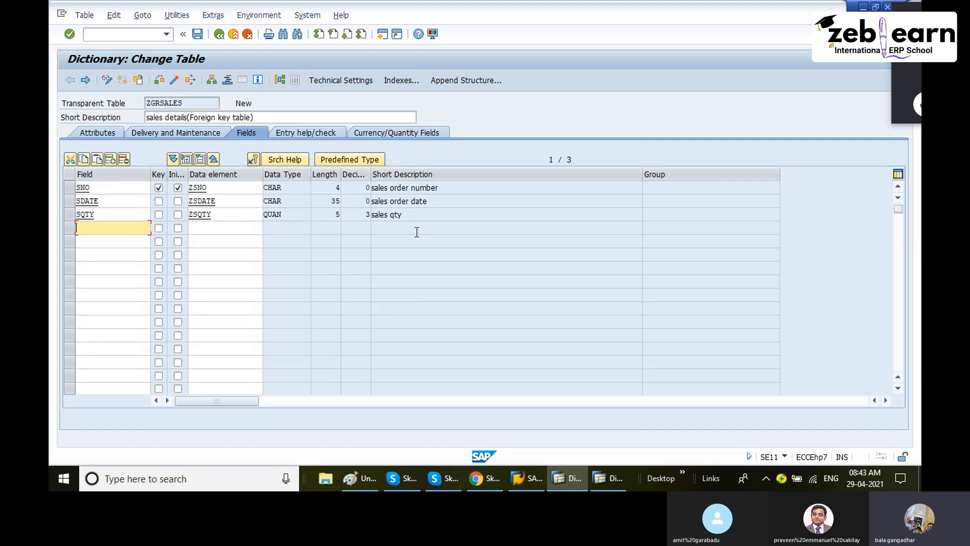
text(UNIT)
key(Tab)
key(Tab)
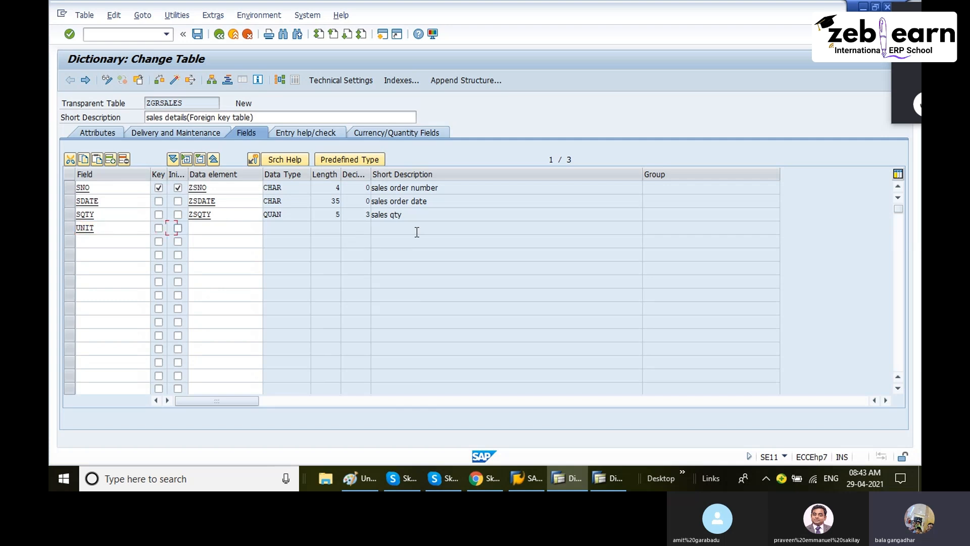
key(Tab)
text(ZUNI)
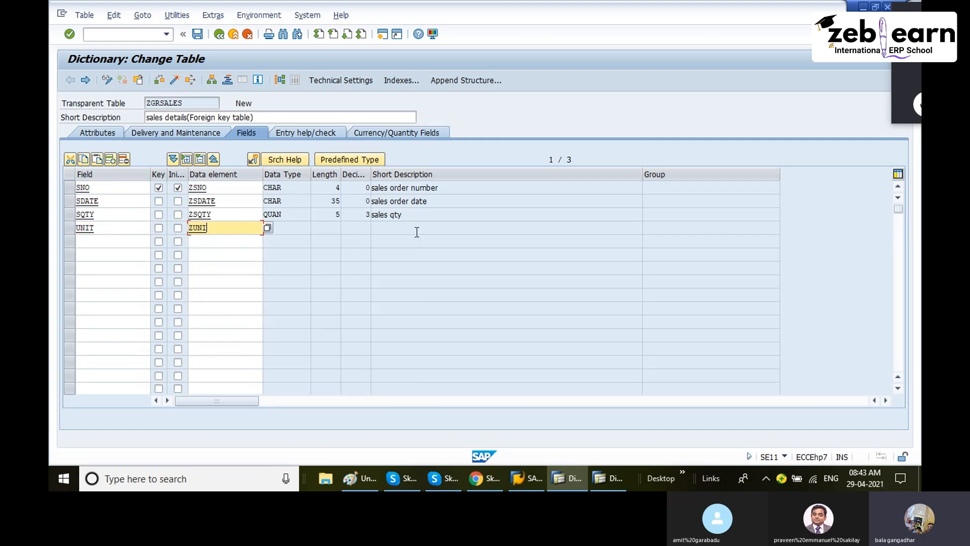
text(T)
key(Return)
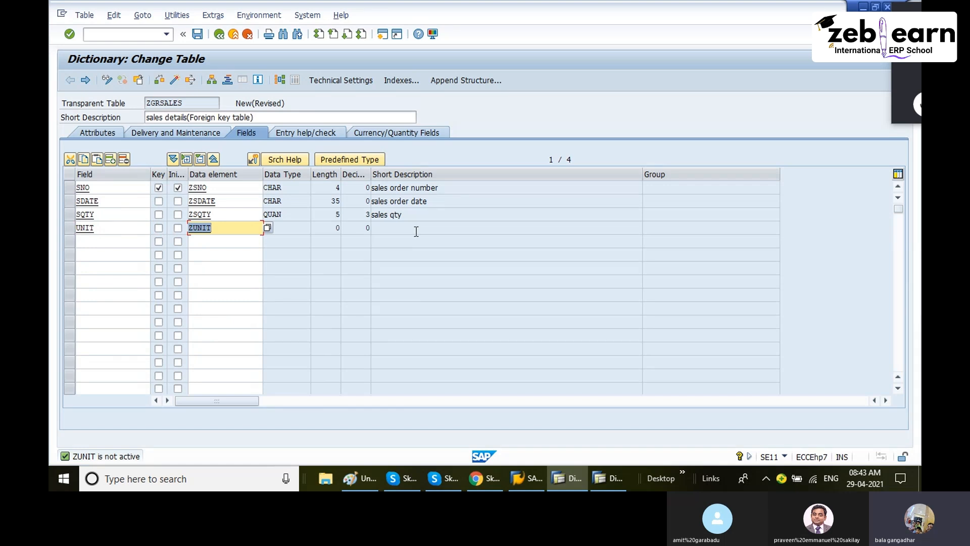
Step: Open data element ZUNIT from the UNIT row, saving the table, and agree to create the data element
double_click(205, 228)
click(232, 264)
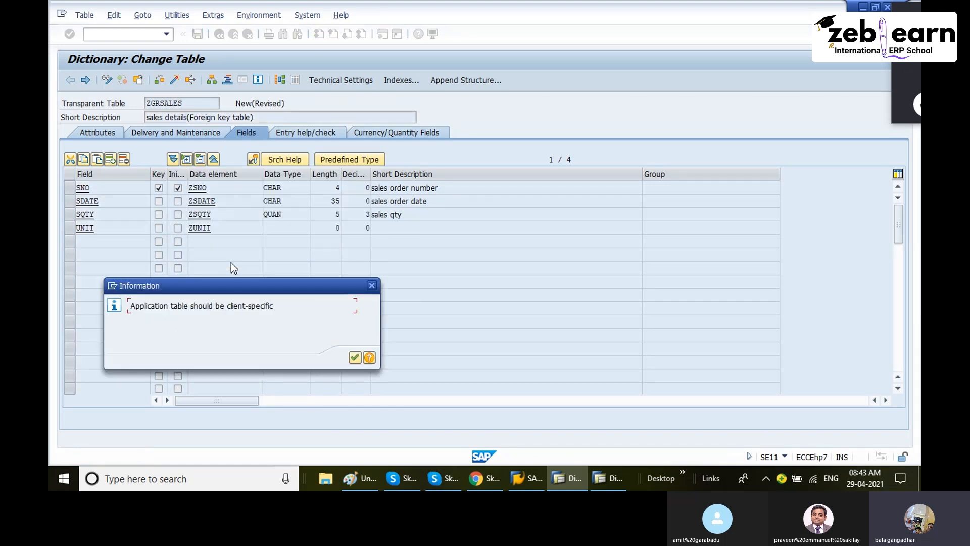
click(355, 357)
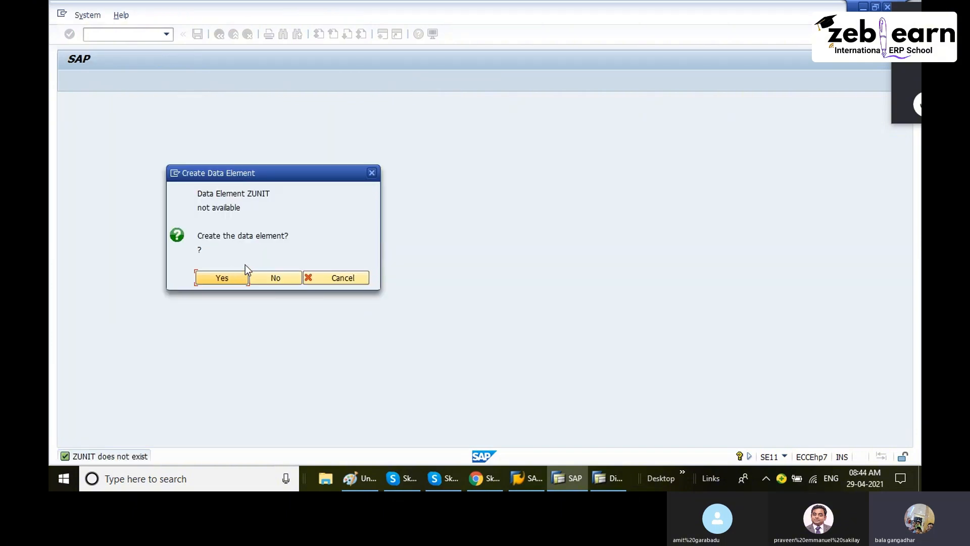
click(240, 276)
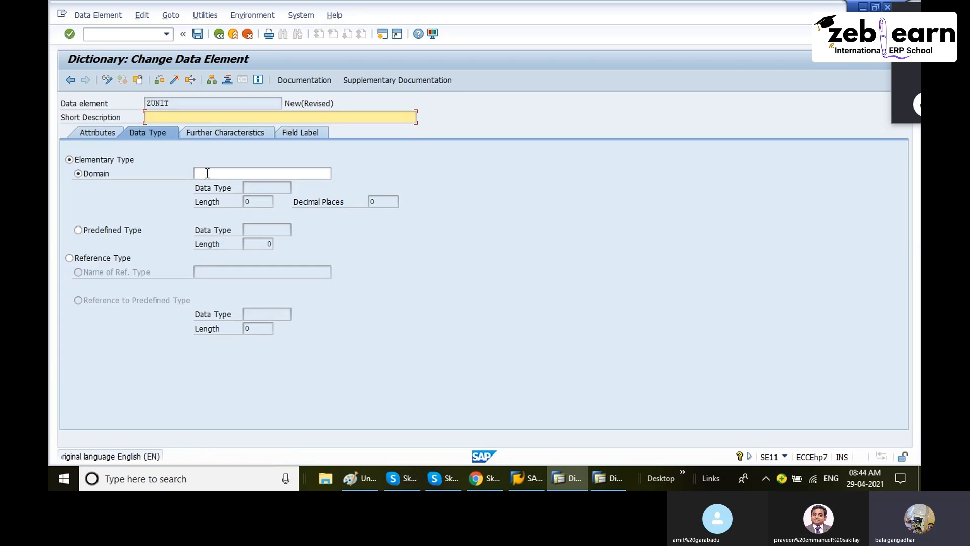
Step: Give data element ZUNIT the short description UNIT and assign it the domain ZUNIT
text(UNIT)
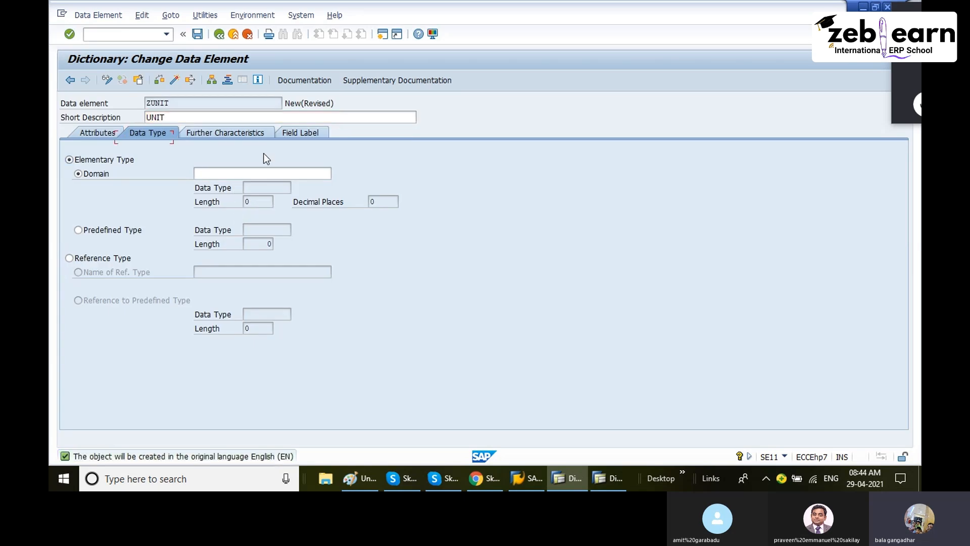
key(Tab)
key(Tab)
key(Tab)
text(Z)
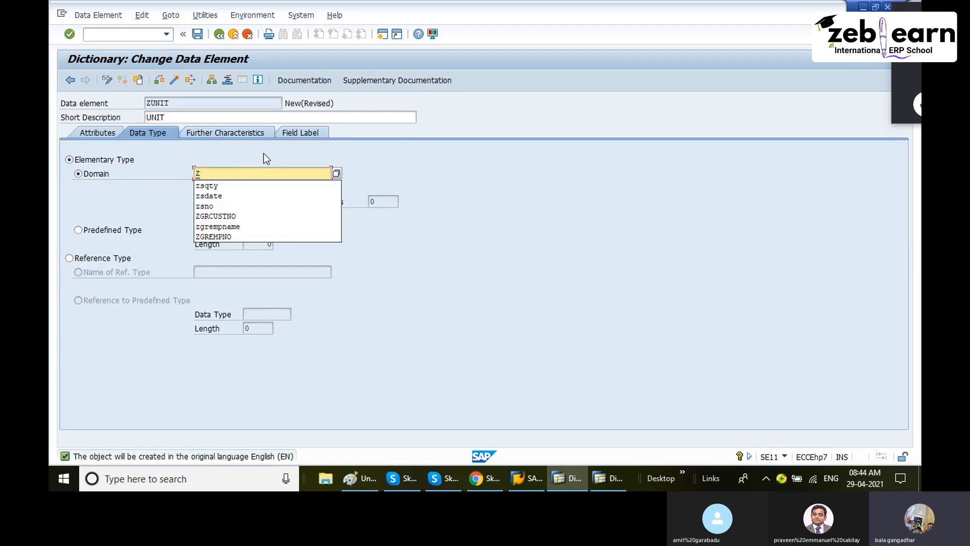
text(UNIT)
key(Return)
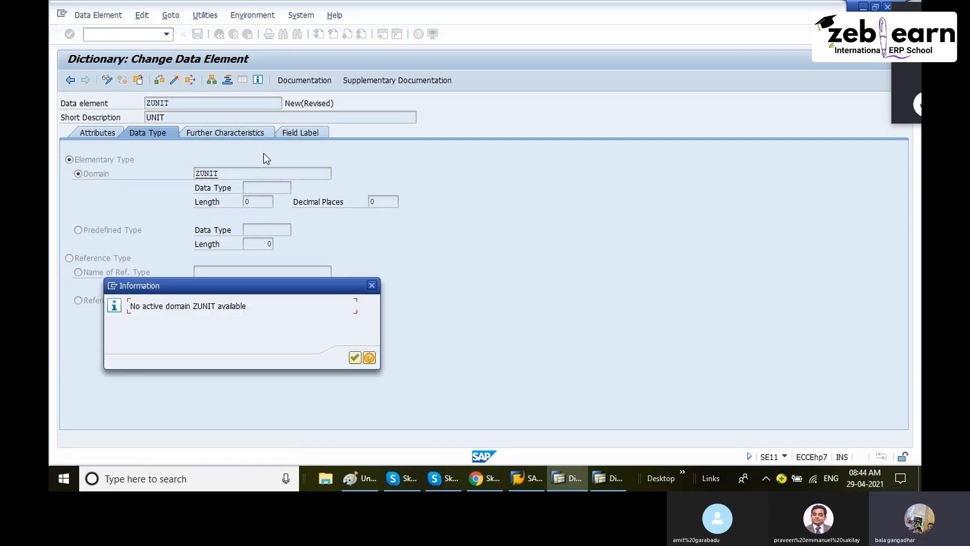
key(Return)
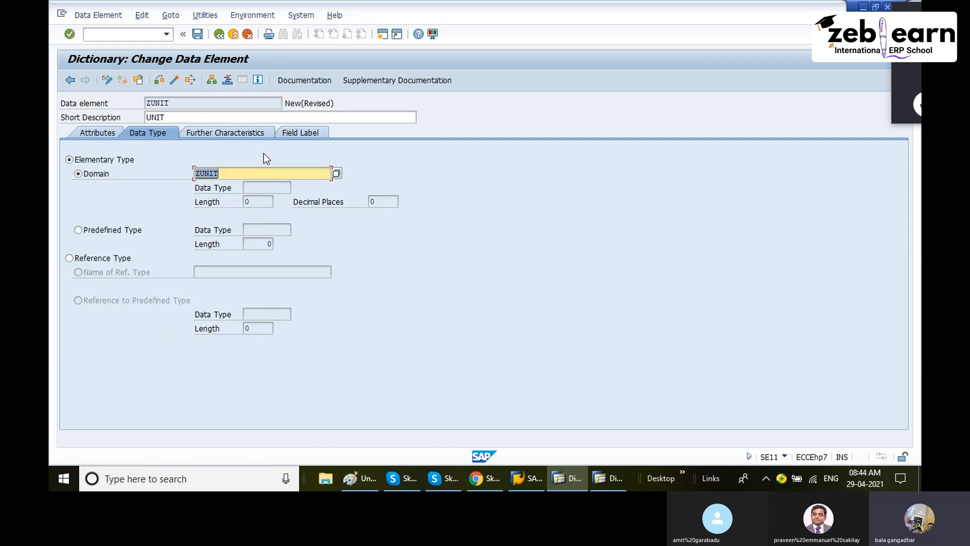
Step: Save data element ZUNIT as a local object and agree to create the domain ZUNIT
double_click(212, 175)
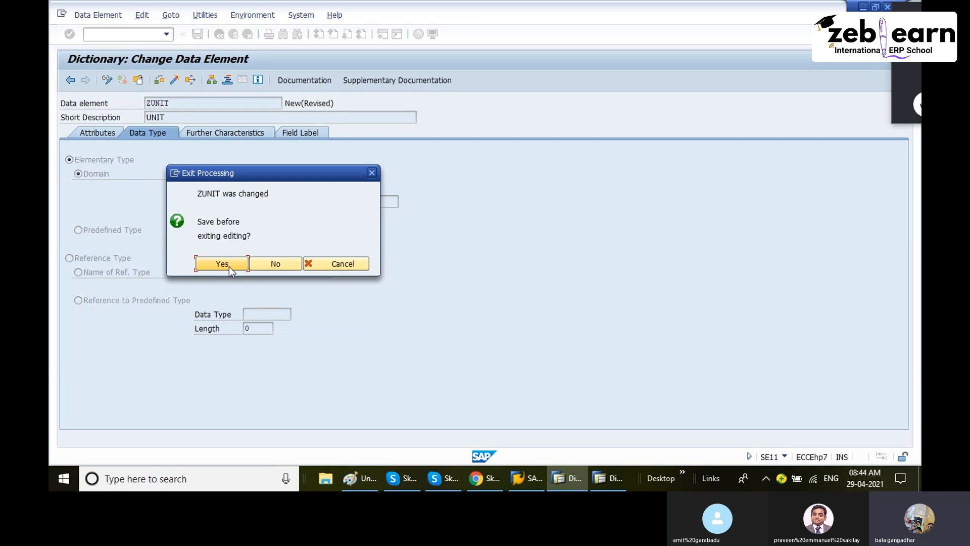
click(223, 264)
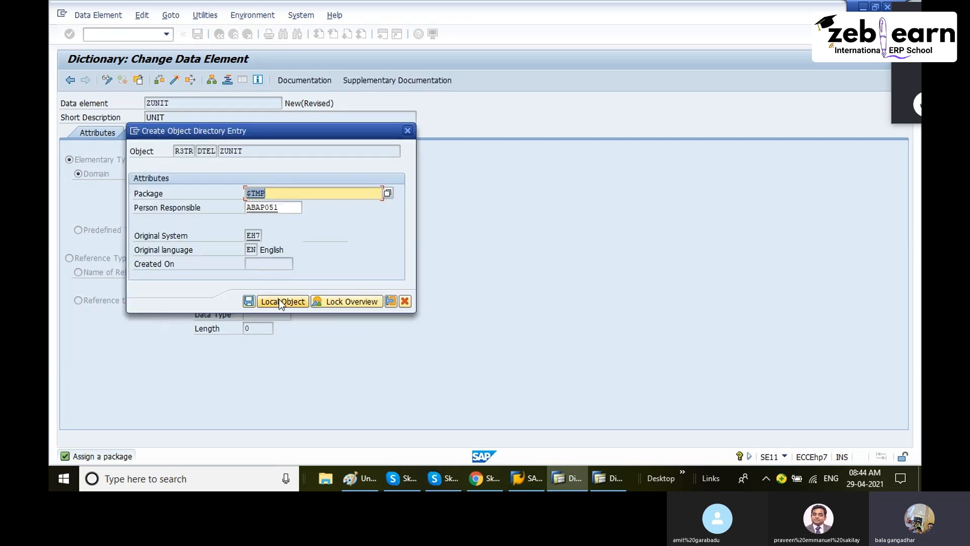
click(281, 301)
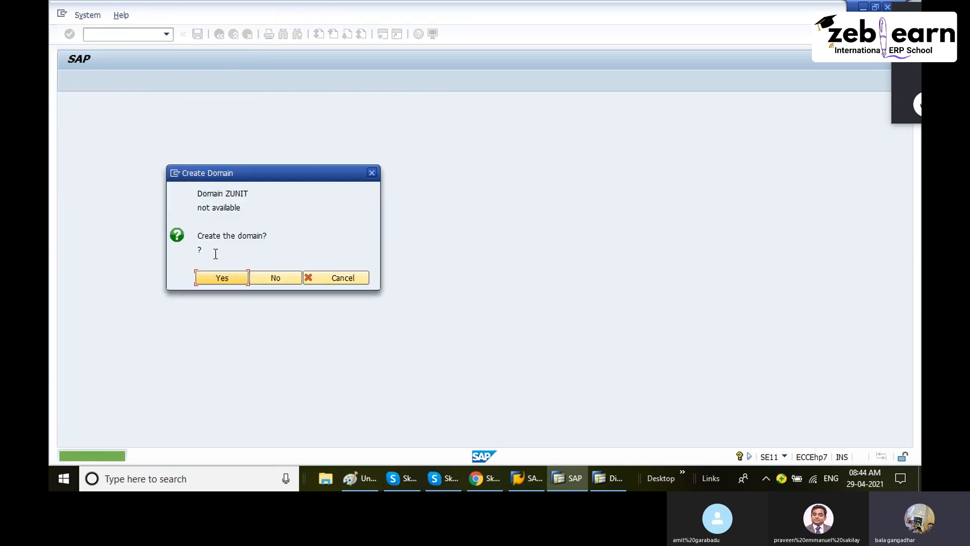
click(223, 279)
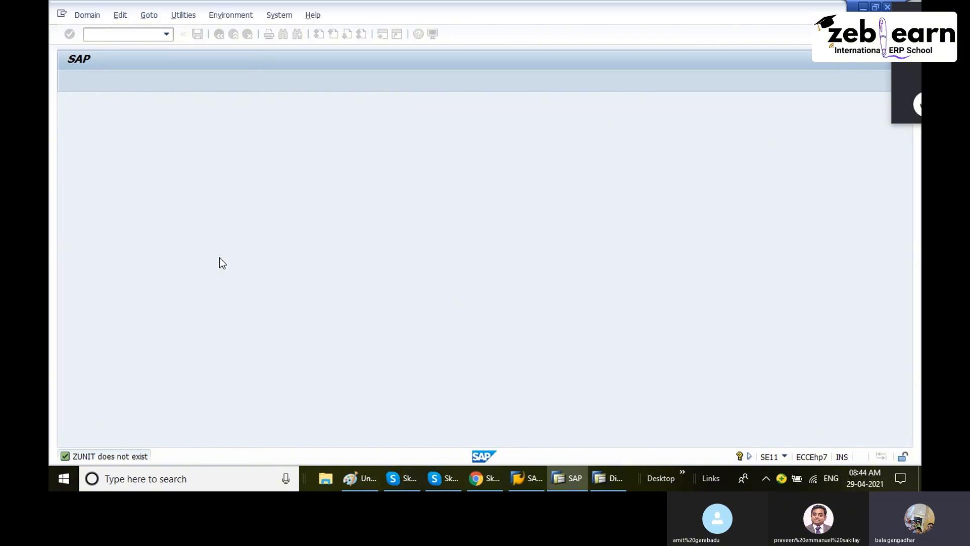
Step: Give domain ZUNIT the short description UNIT and choose the data type UNIT, the unit key for QUAN fields
text(UNIT)
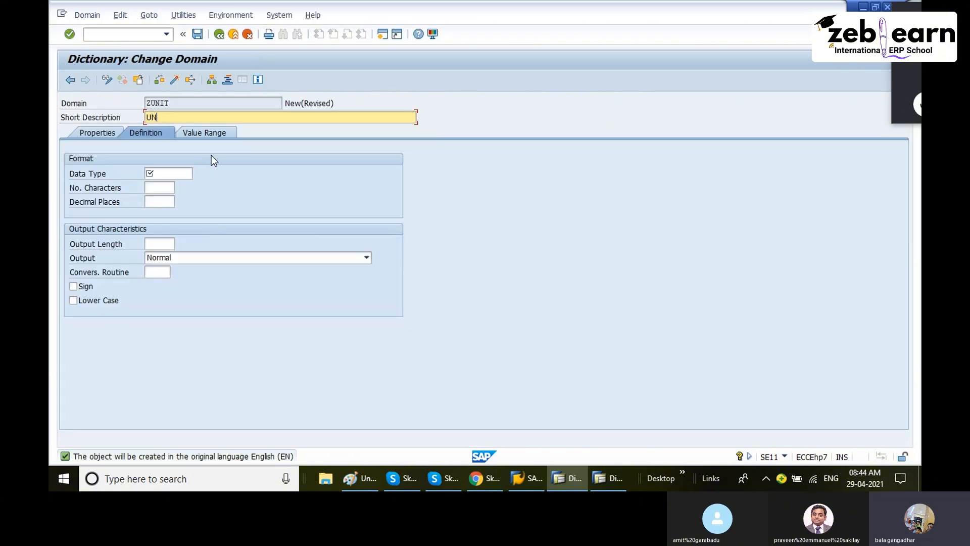
click(169, 172)
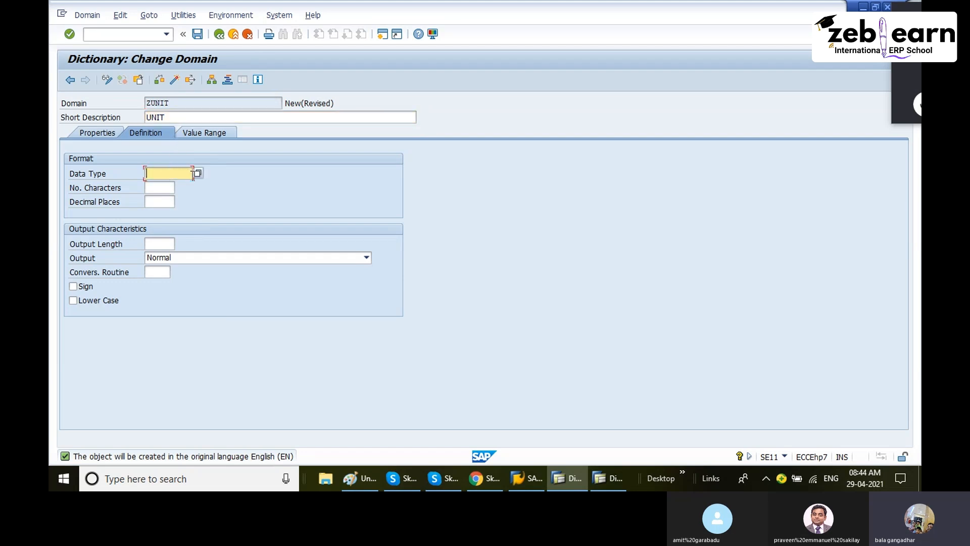
click(197, 174)
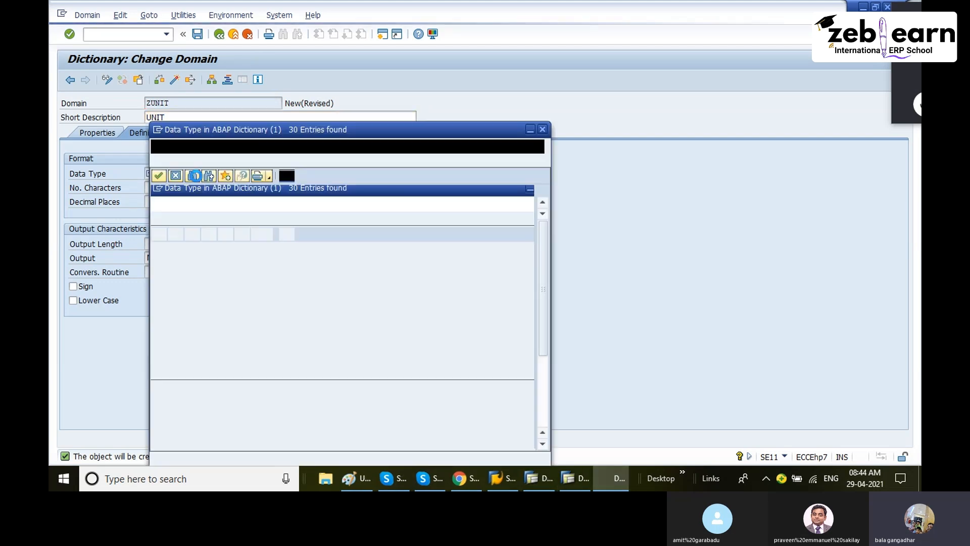
scroll(257, 285, down, 1)
scroll(258, 285, down, 3)
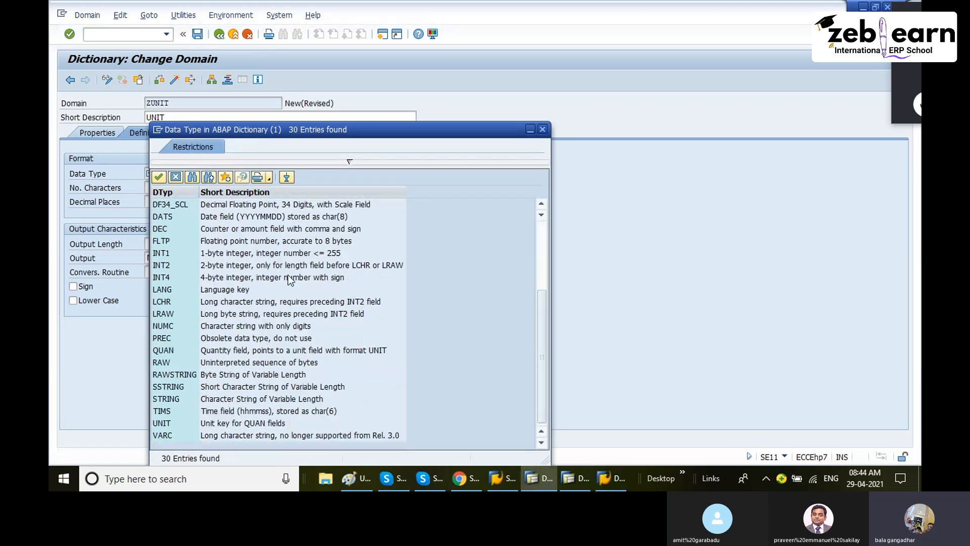
drag(311, 134, 368, 86)
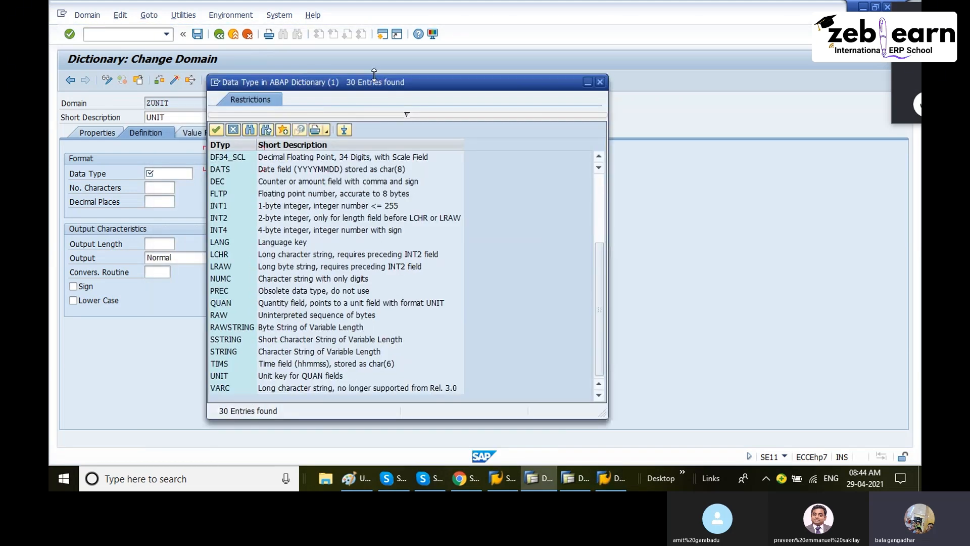
click(265, 377)
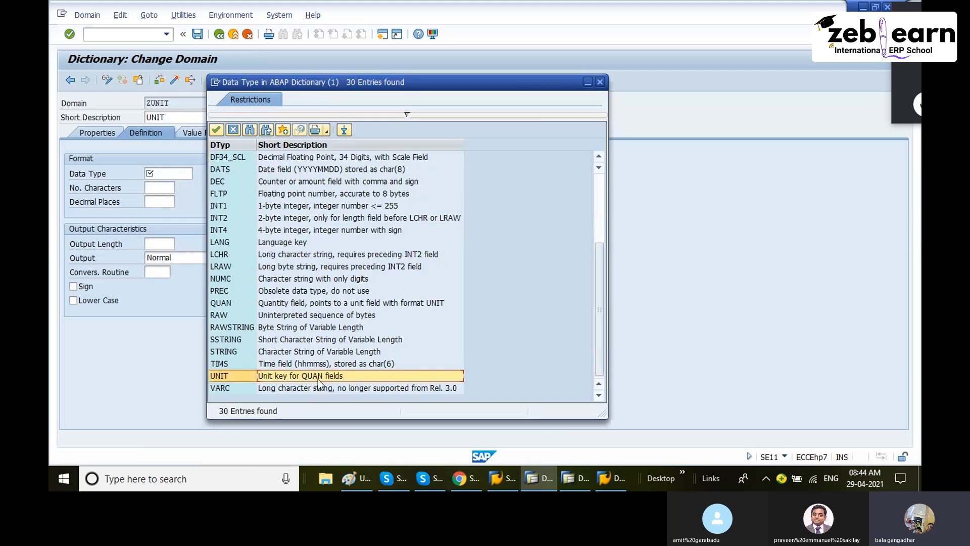
double_click(323, 378)
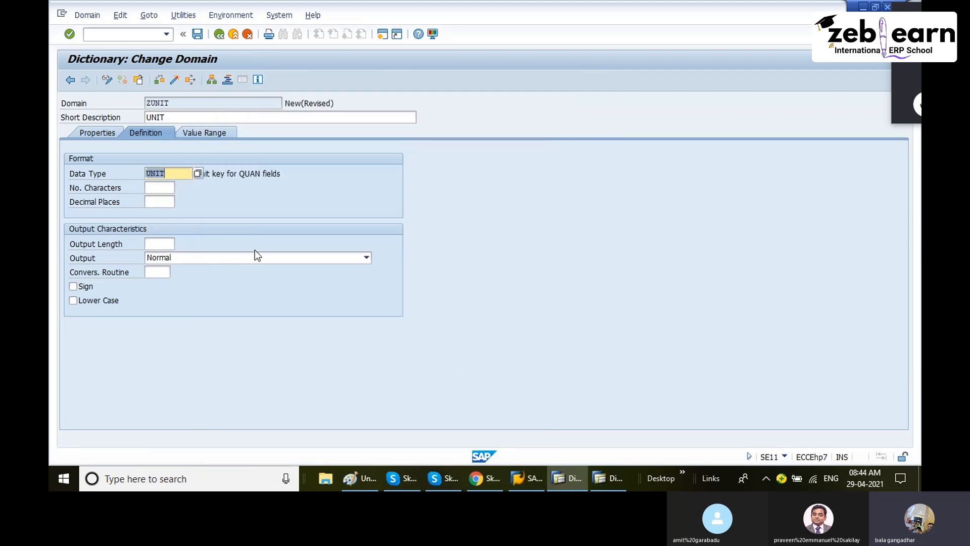
key(Return)
key(Return)
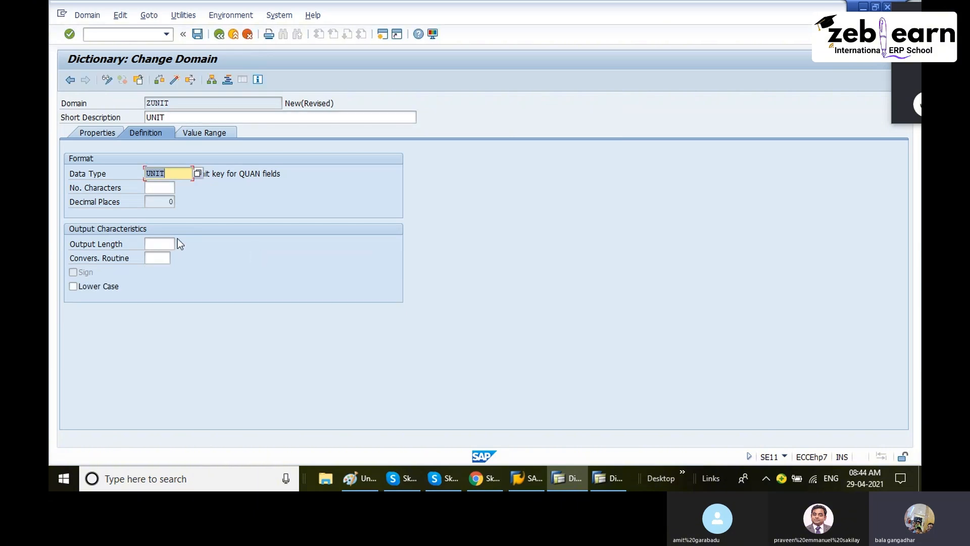
Step: Set the domain's number of characters to 3, then save and activate it in package $TMP
click(170, 201)
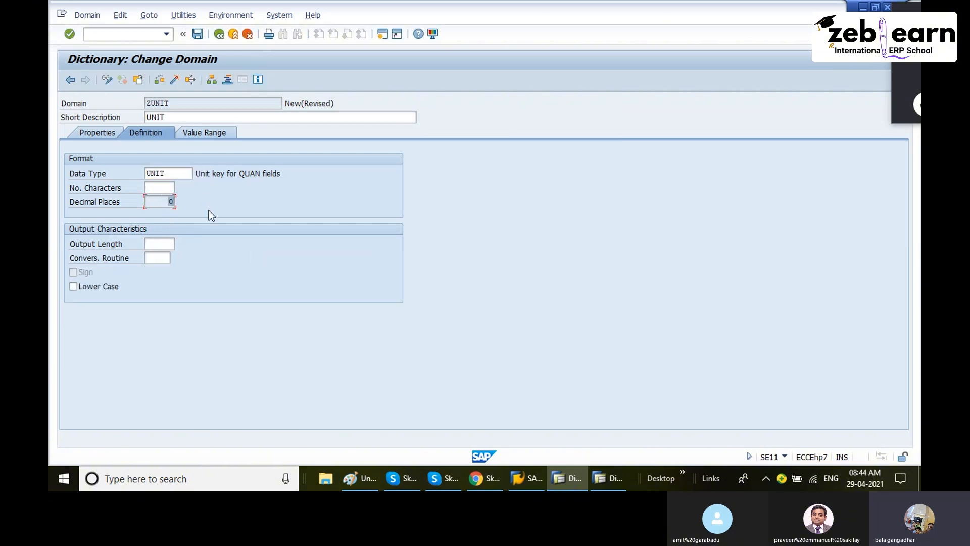
click(168, 187)
click(177, 79)
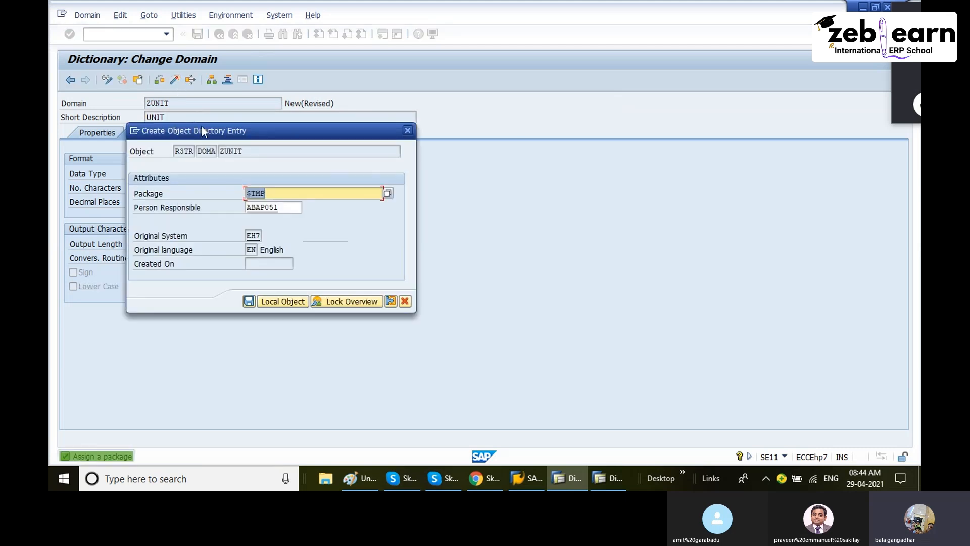
key(Return)
key(Return)
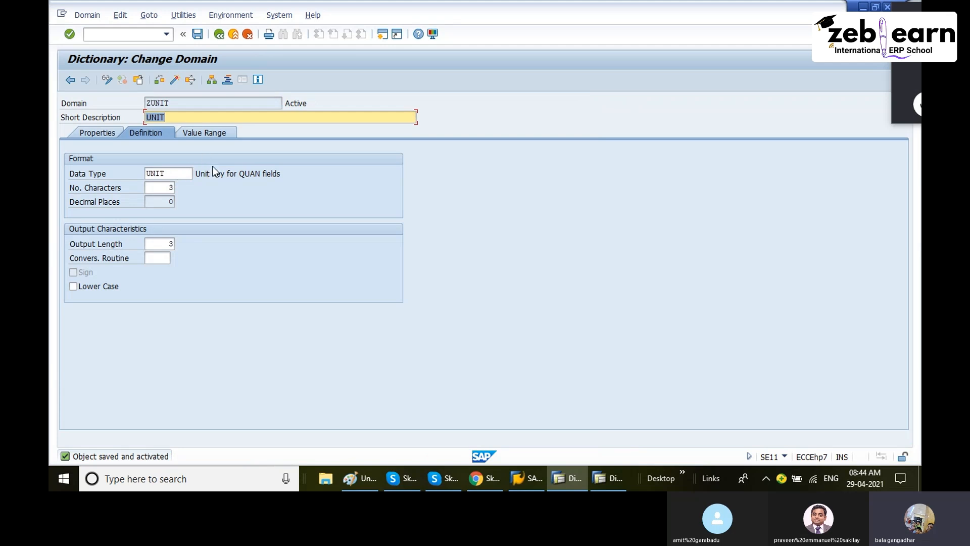
Step: Return to data element ZUNIT and enter the medium field label UNIT with length 20
click(219, 34)
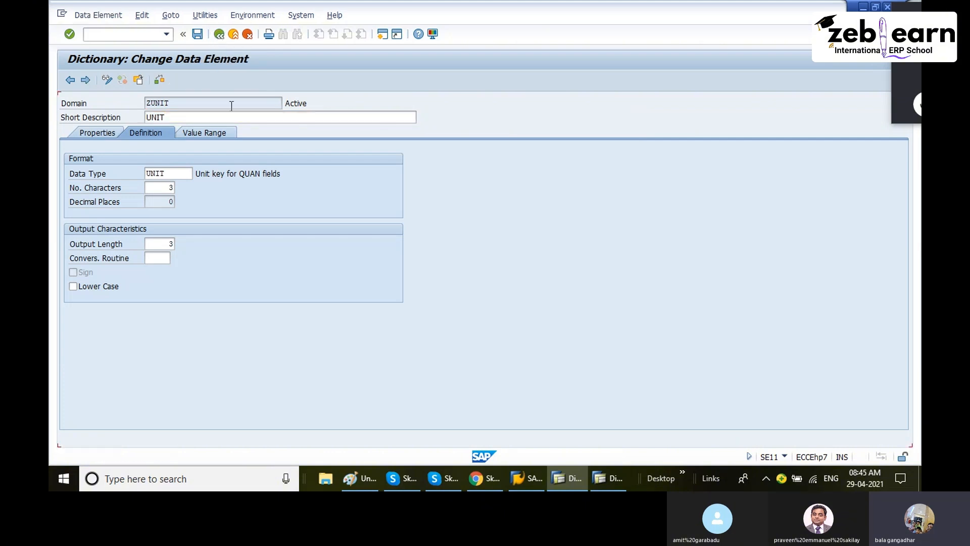
click(297, 135)
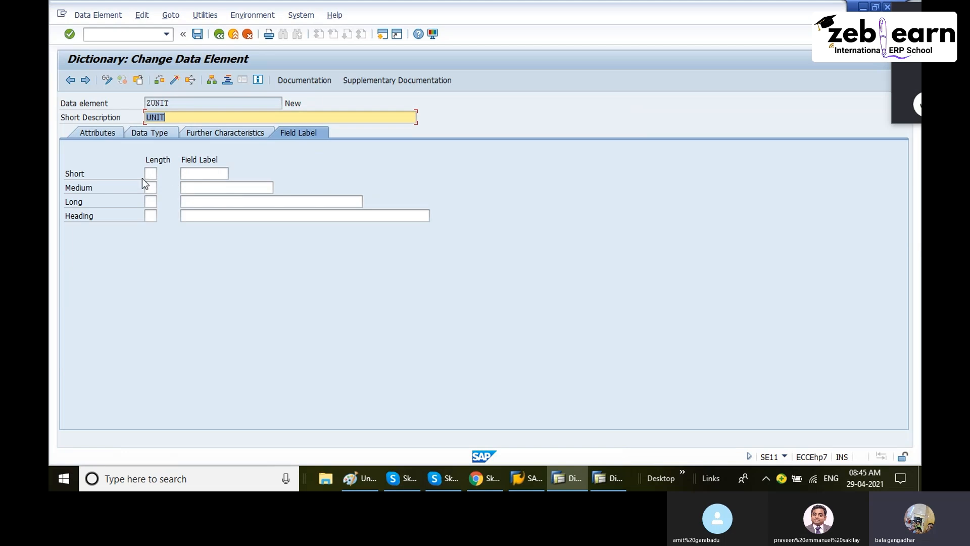
click(150, 187)
text(20)
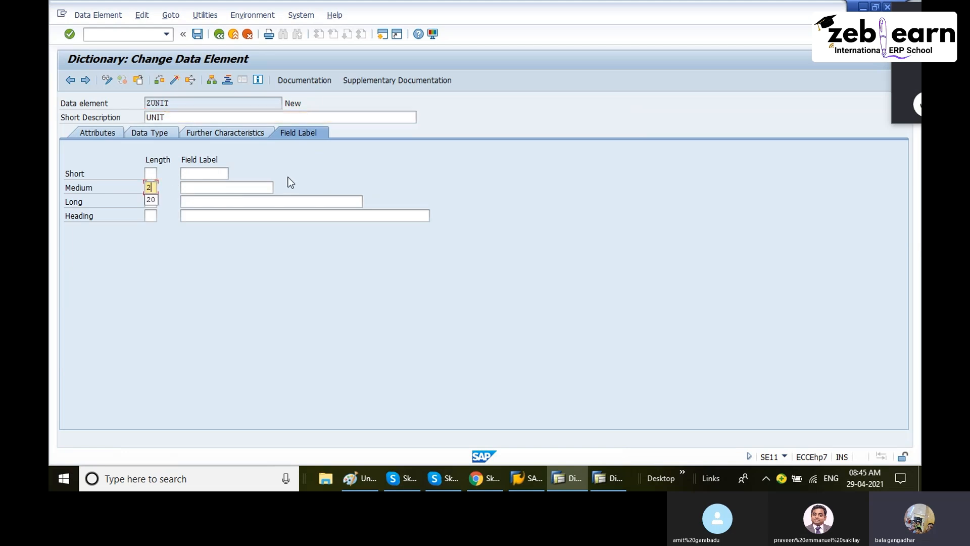
key(Tab)
text(UNIT)
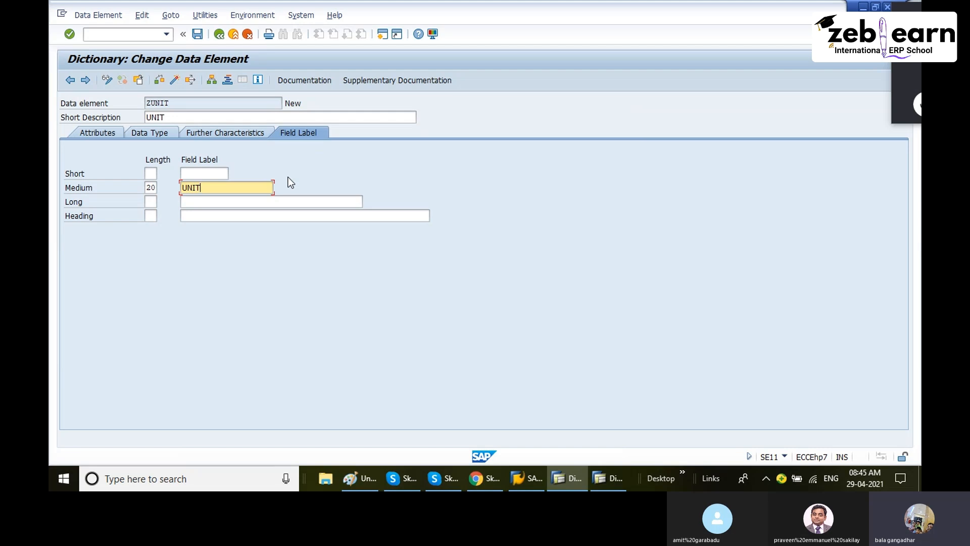
Step: Activate data element ZUNIT and return to the UNIT field in table ZGRSALES
key(ctrl+F3)
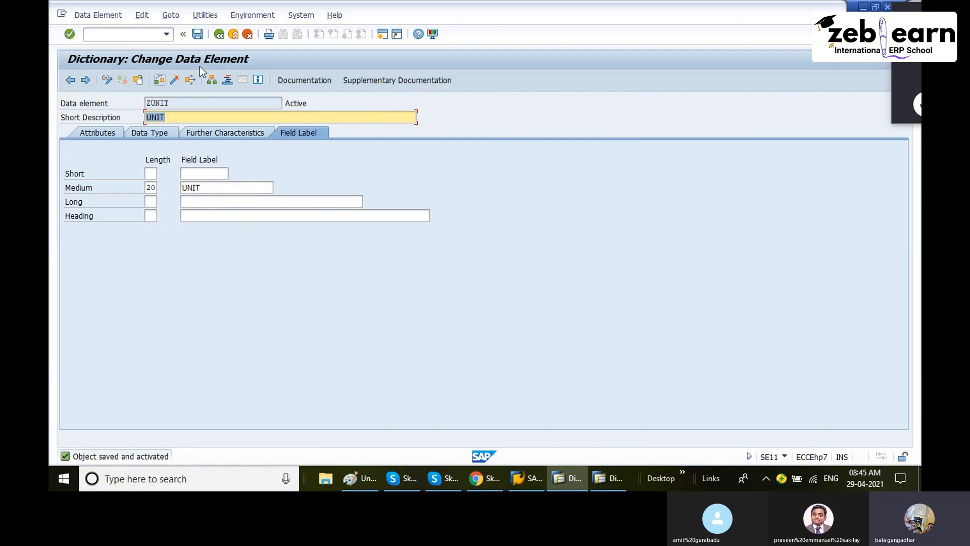
click(224, 36)
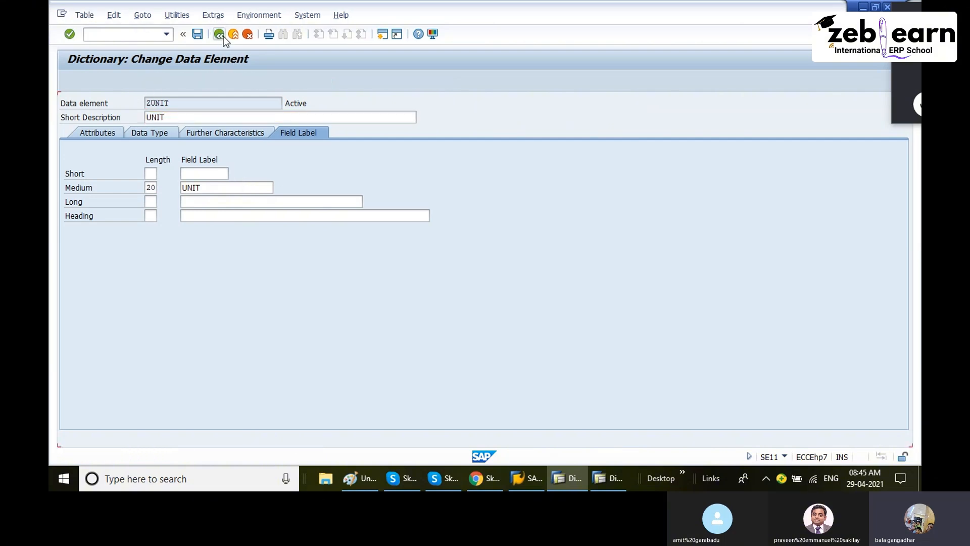
drag(122, 215, 68, 227)
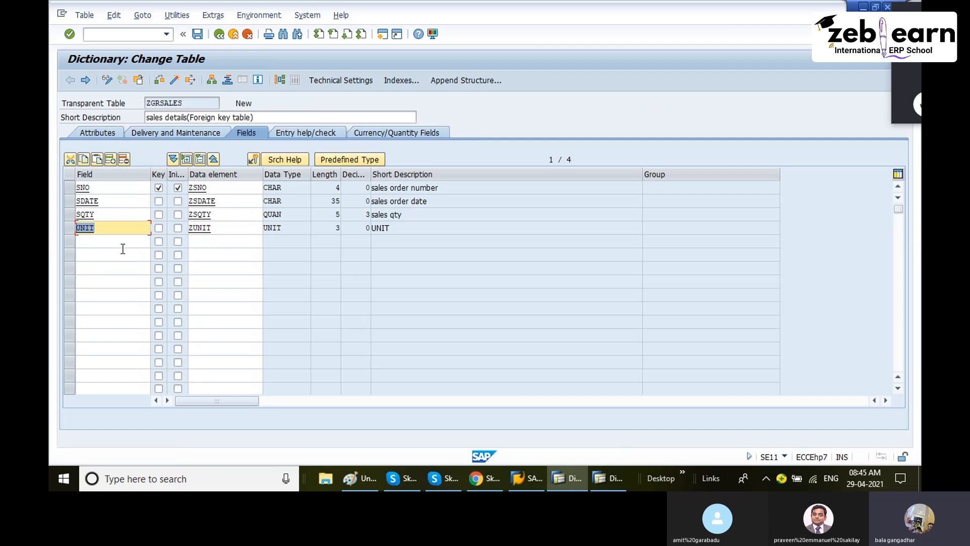
Step: Add the field SAMT below UNIT in table ZGRSALES with data element ZAMOUNT
click(97, 243)
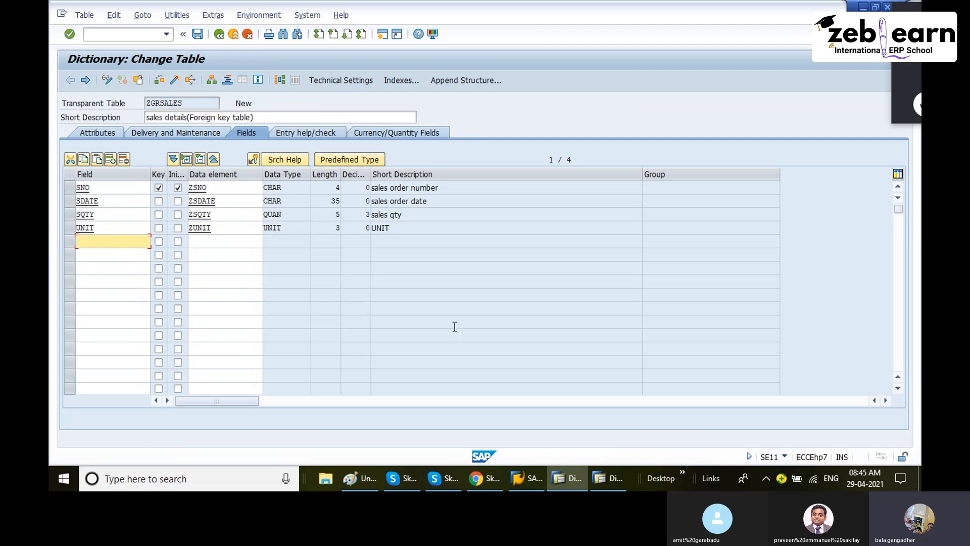
text(SAMT)
key(Tab)
key(Tab)
key(Tab)
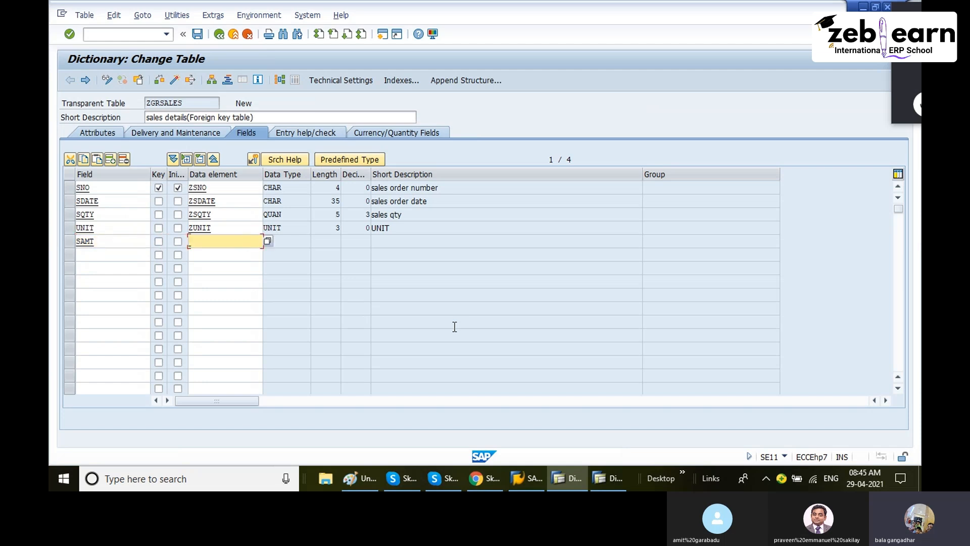
text(ZAMOUNT)
key(Return)
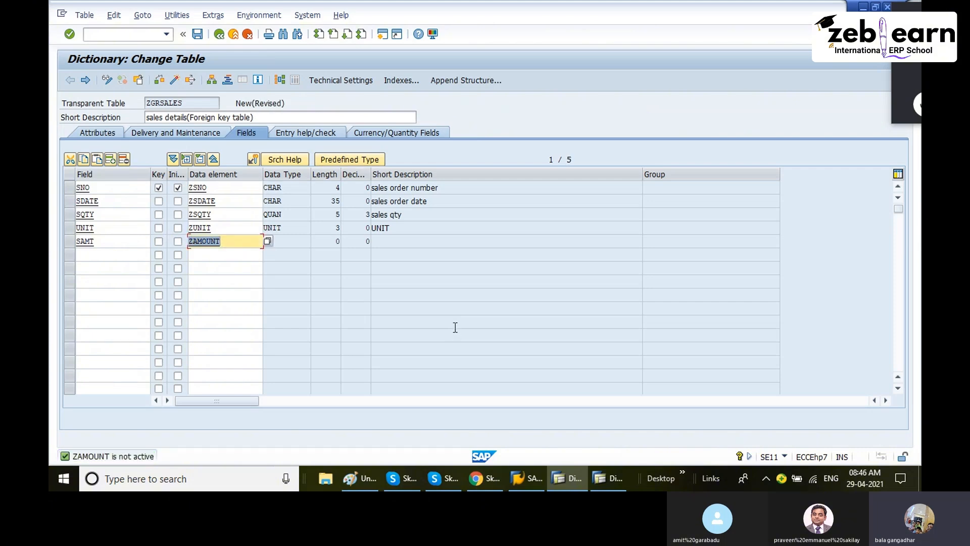
Step: Replace the data element of field SAMT with ZSAMT
click(215, 242)
drag(220, 242, 183, 245)
text(ZSAMT)
key(Return)
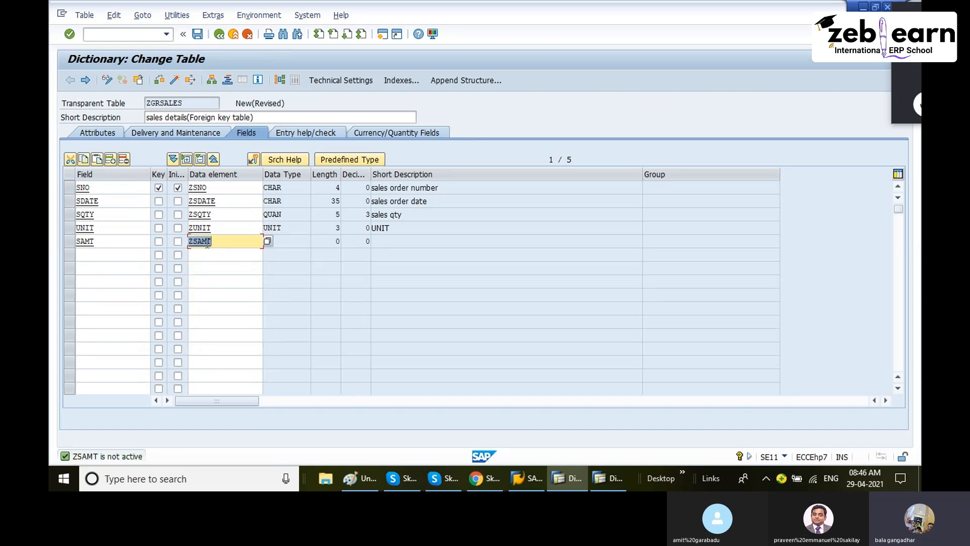
Step: Save table ZGRSALES and agree to create the missing data element ZSAMT
key(F3)
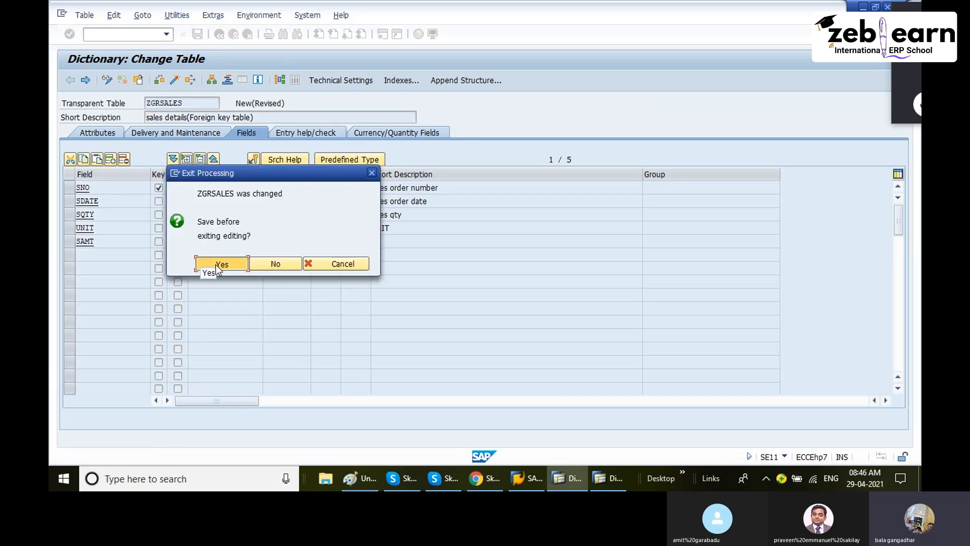
click(217, 265)
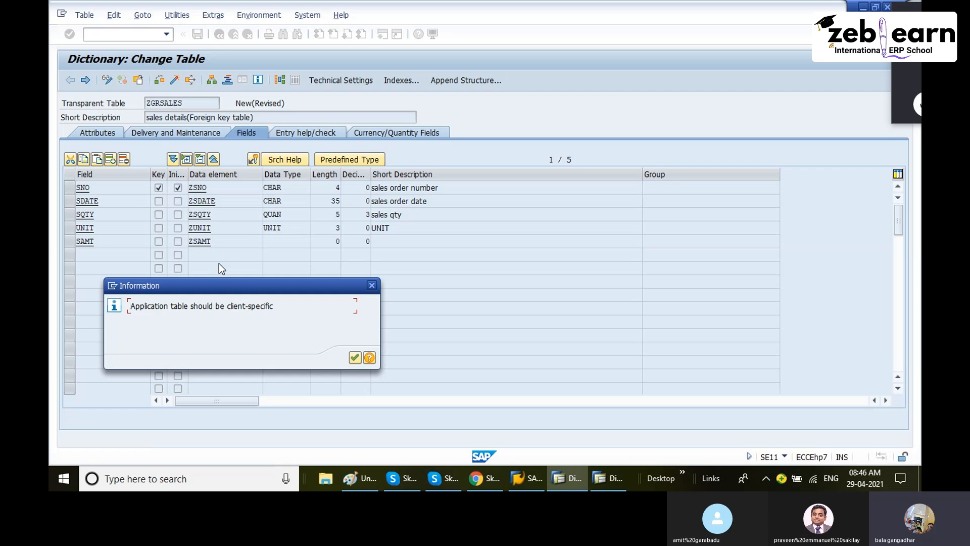
click(354, 358)
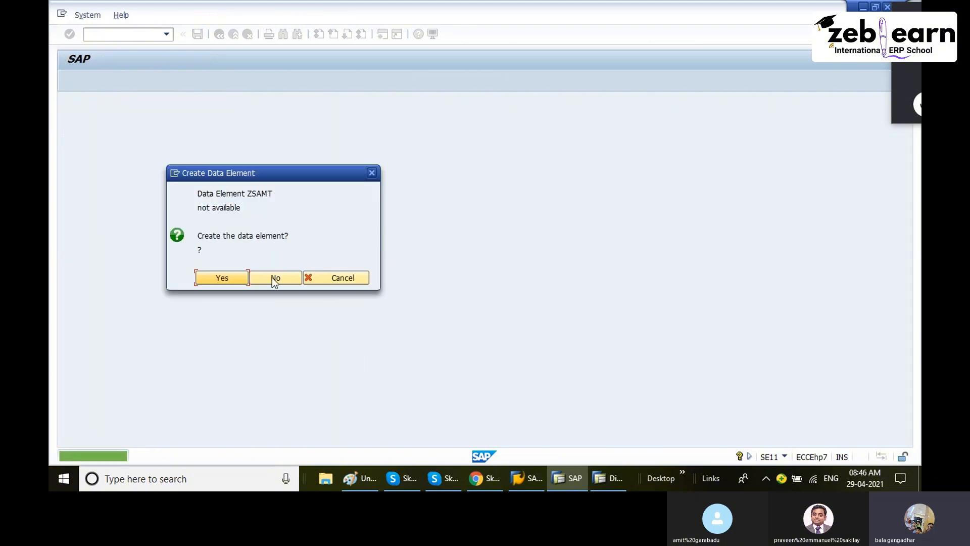
click(216, 282)
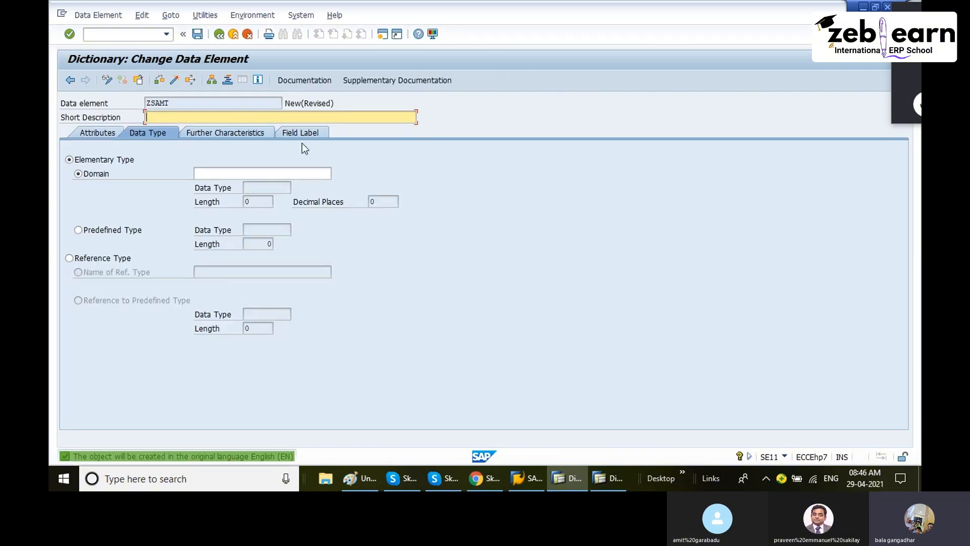
Step: Give data element ZSAMT the short description AMOUNT and assign the domain ZSAMT
text(AMOUNT)
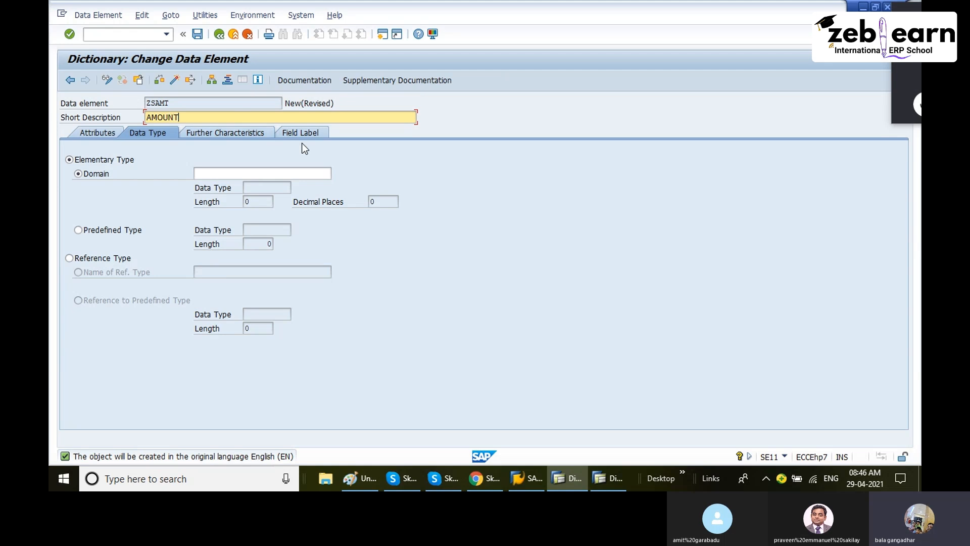
key(Tab)
key(Tab)
text(Z)
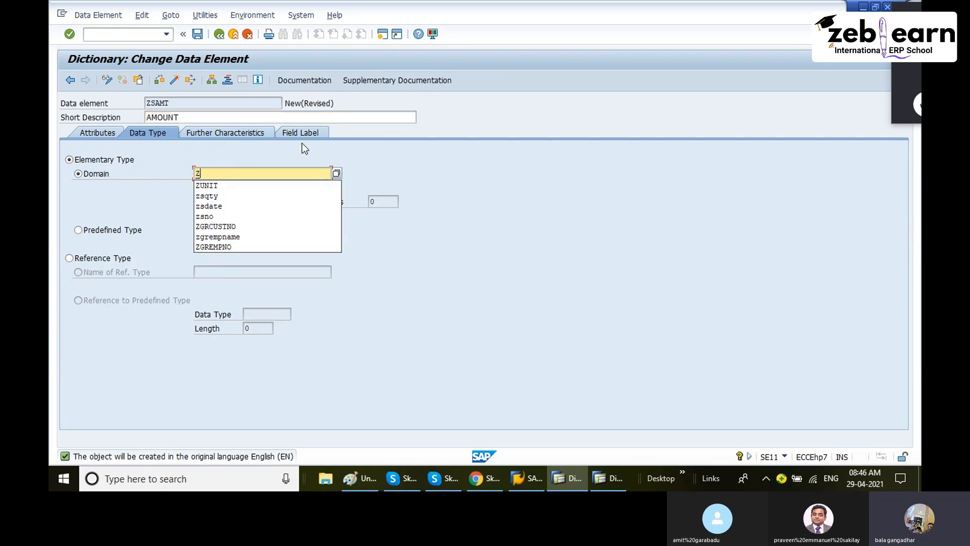
text(SAMT)
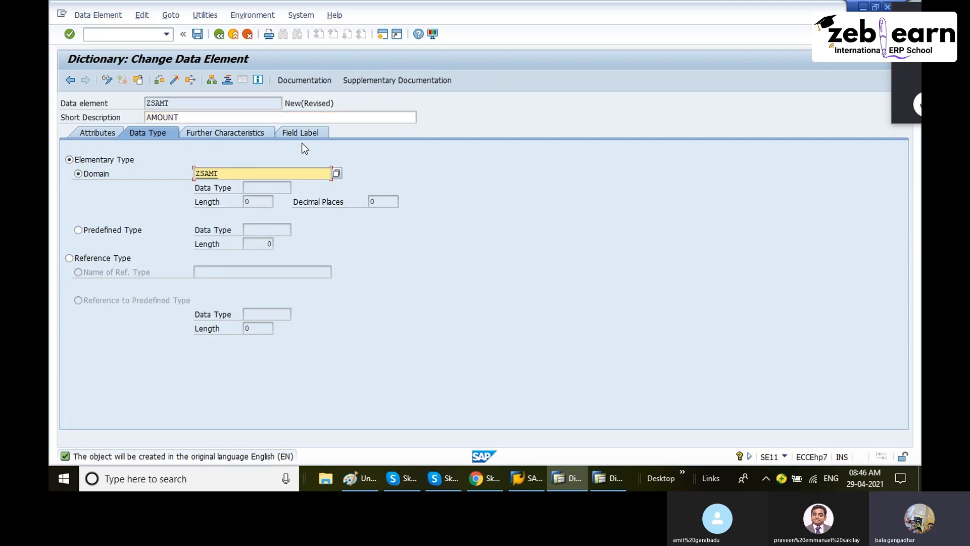
key(Return)
key(Return)
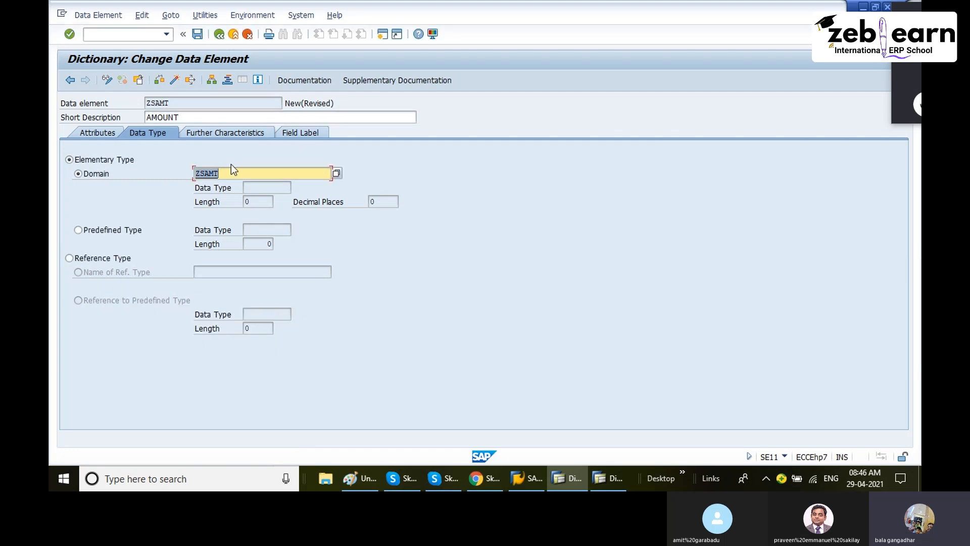
Step: Save data element ZSAMT as a local object in package $TMP and agree to create domain ZSAMT
key(F3)
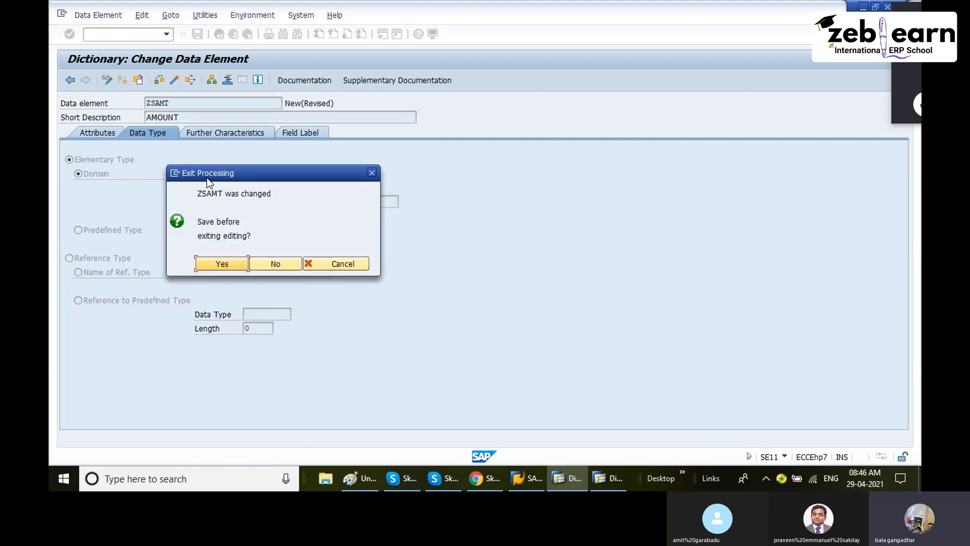
click(227, 261)
click(260, 301)
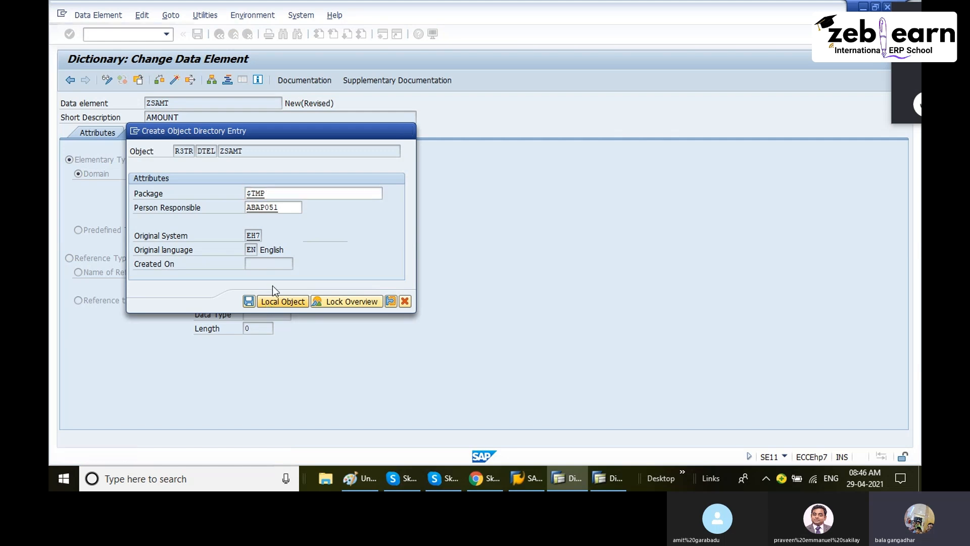
click(228, 279)
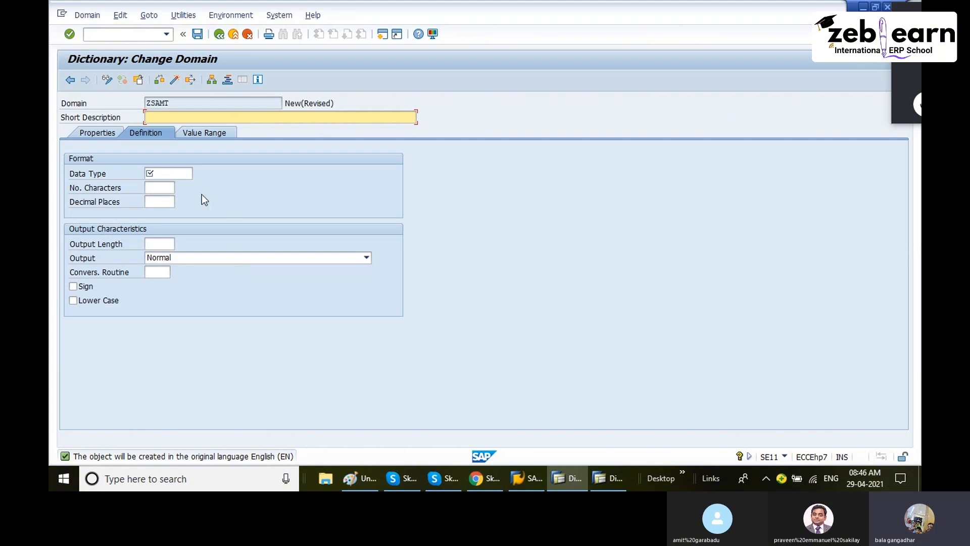
Step: Give domain ZSAMT the short description SALES AMOUNT
text(SALES AMOUNT)
key(Tab)
key(Tab)
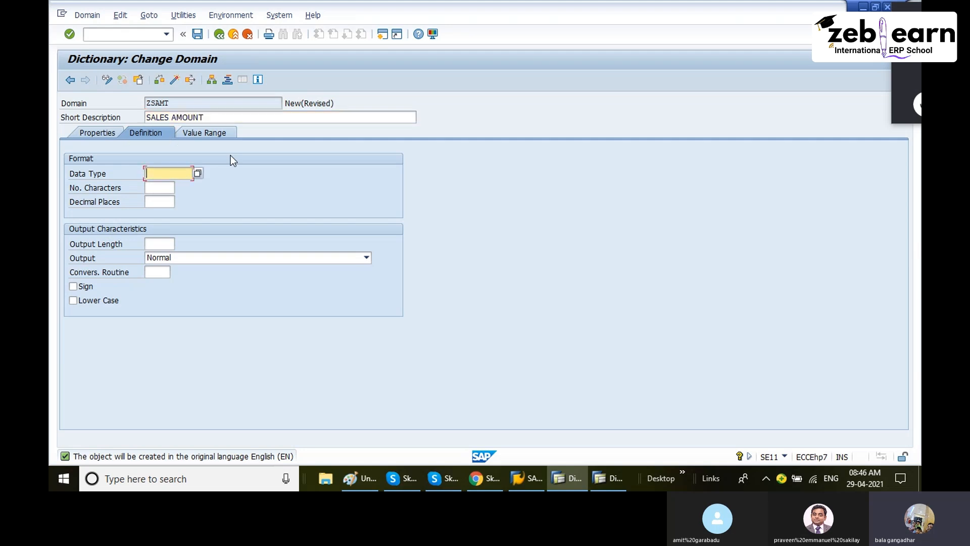
Step: Switch to the Paint diagram and add the red bold labels CURR below SAMT and CUKY below CURRENCY
click(371, 475)
scroll(381, 284, up, 2)
scroll(381, 283, down, 5)
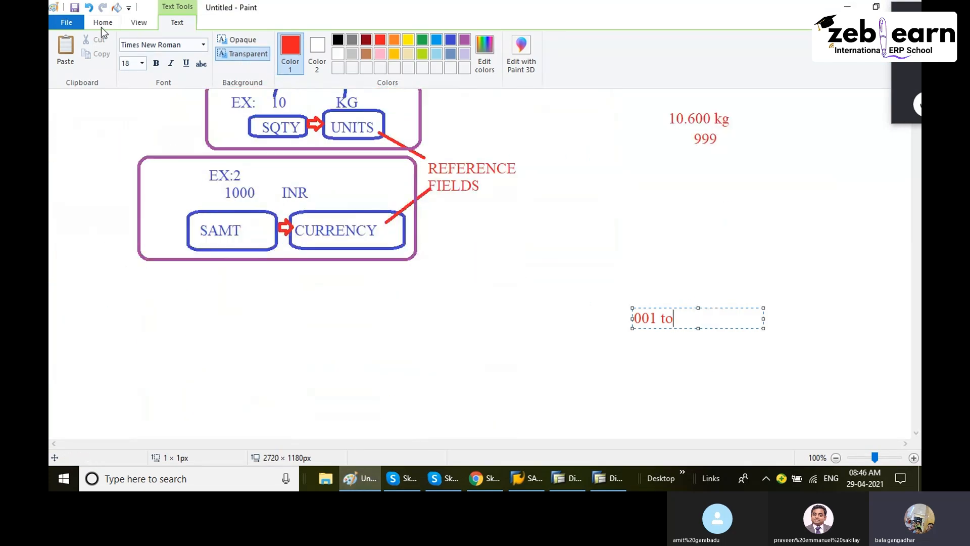
click(192, 287)
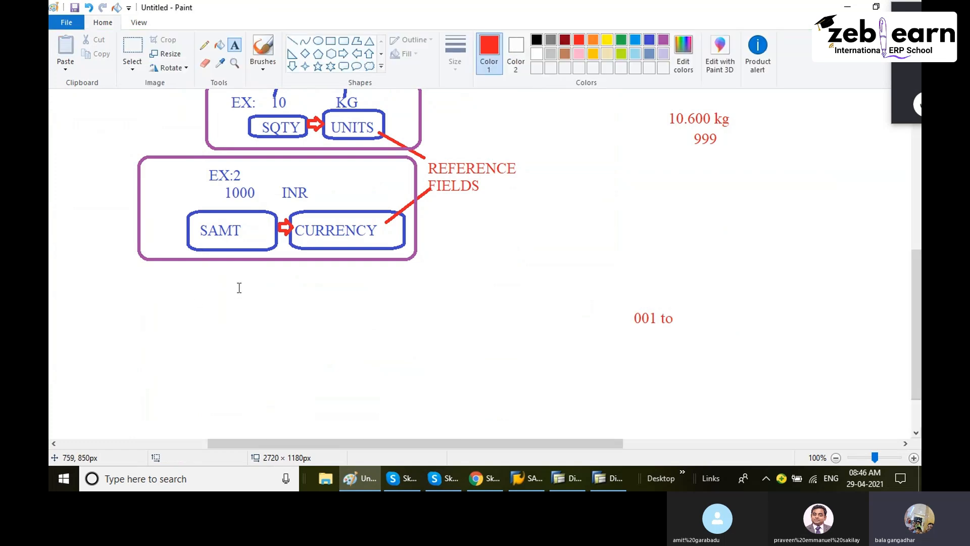
click(189, 273)
text(CURR)
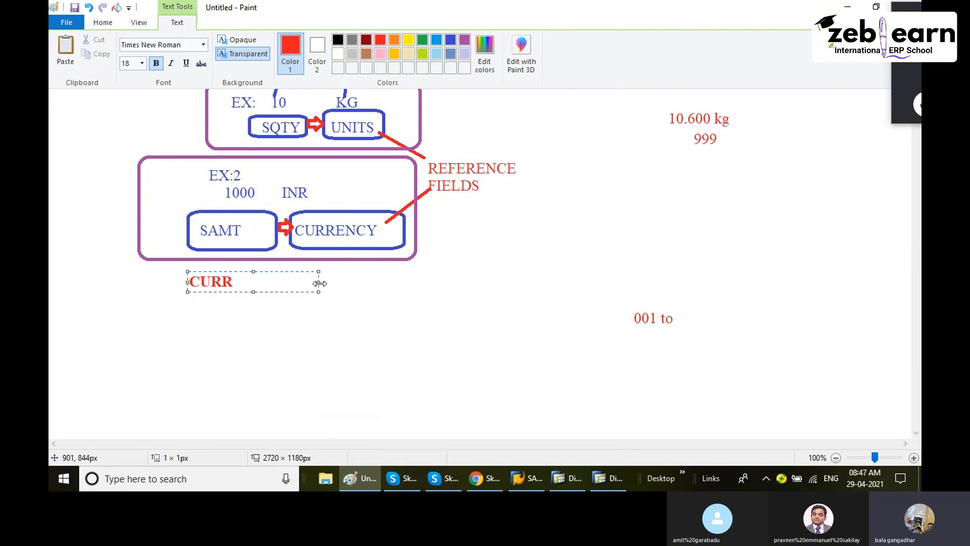
drag(319, 283, 510, 282)
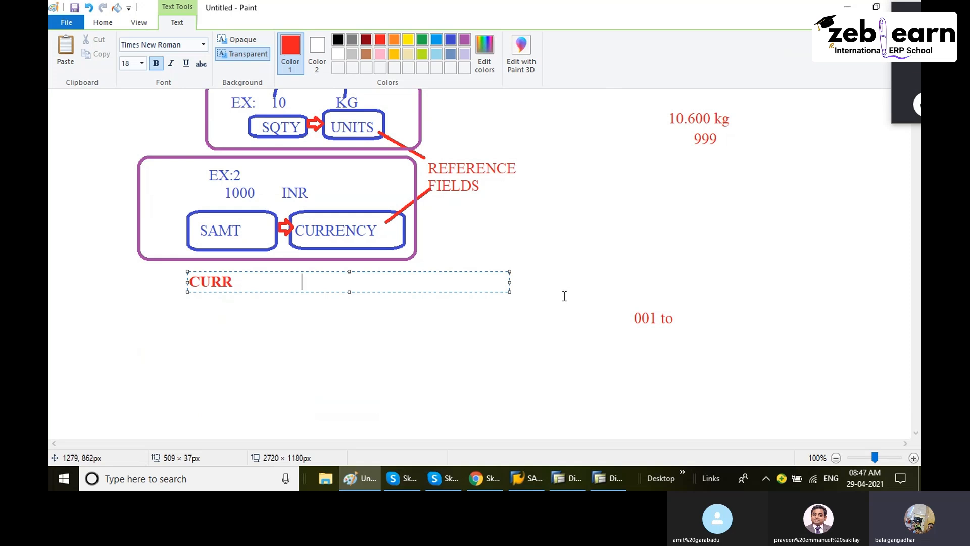
text(CUKY)
click(517, 358)
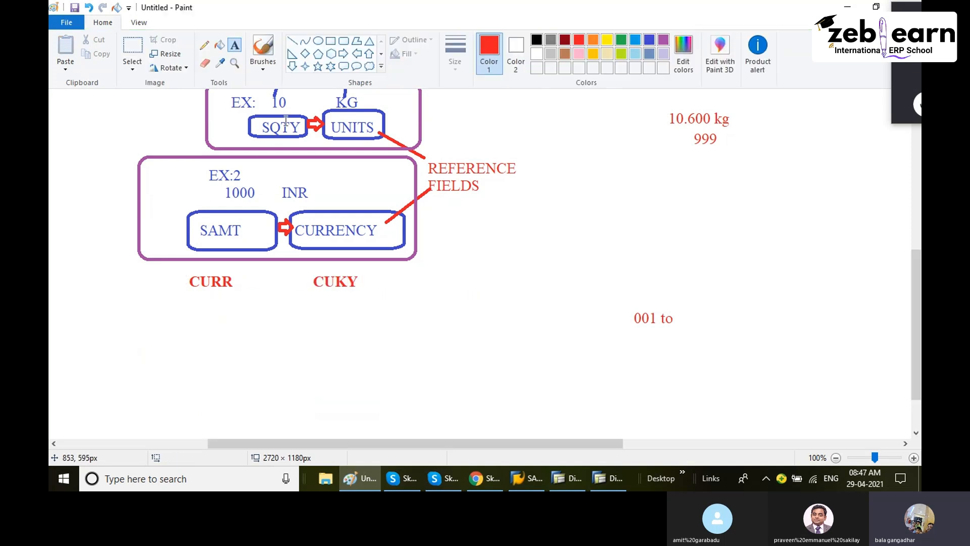
Step: Draw red lines connecting SAMT to CURR, CURRENCY to CUKY, SQTY to quan and UNITS to unit
click(292, 41)
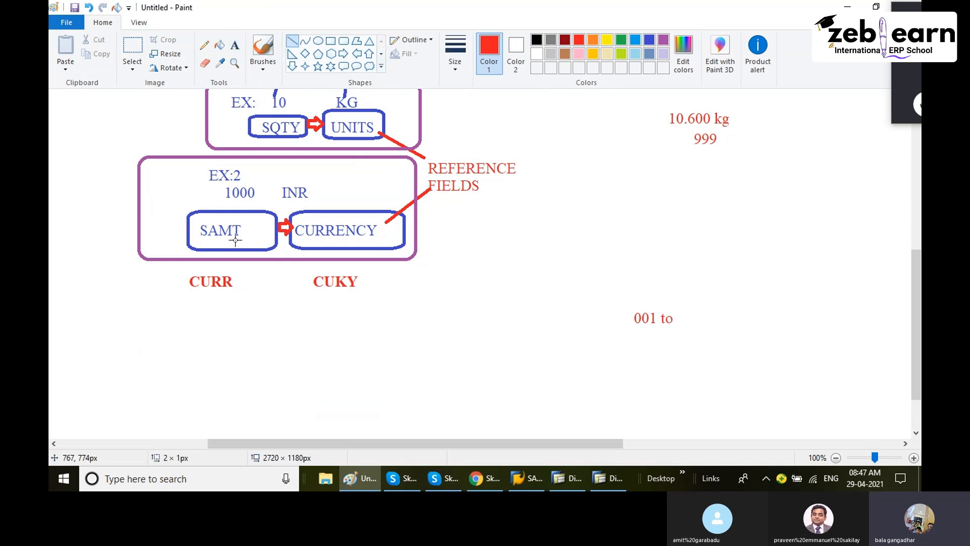
drag(235, 239, 212, 266)
scroll(353, 258, up, 3)
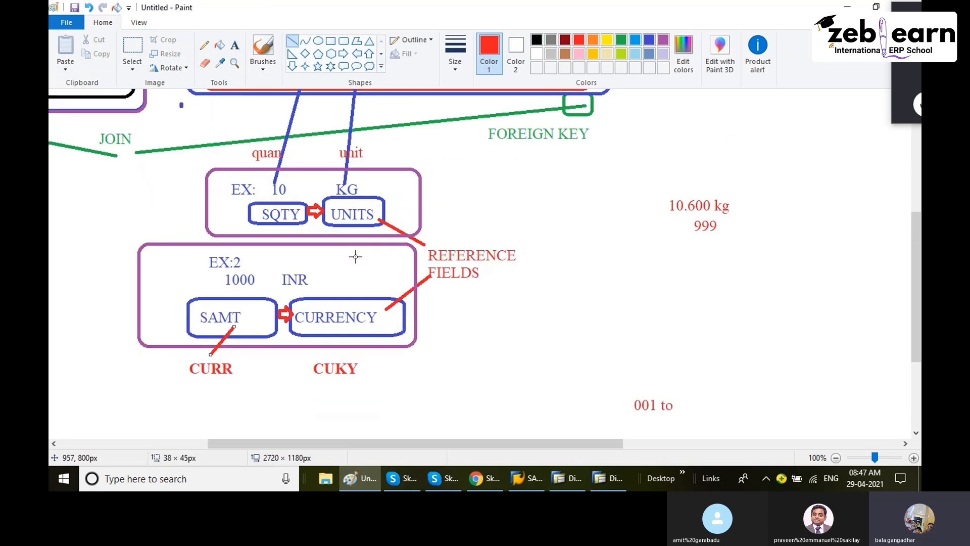
drag(340, 329, 341, 361)
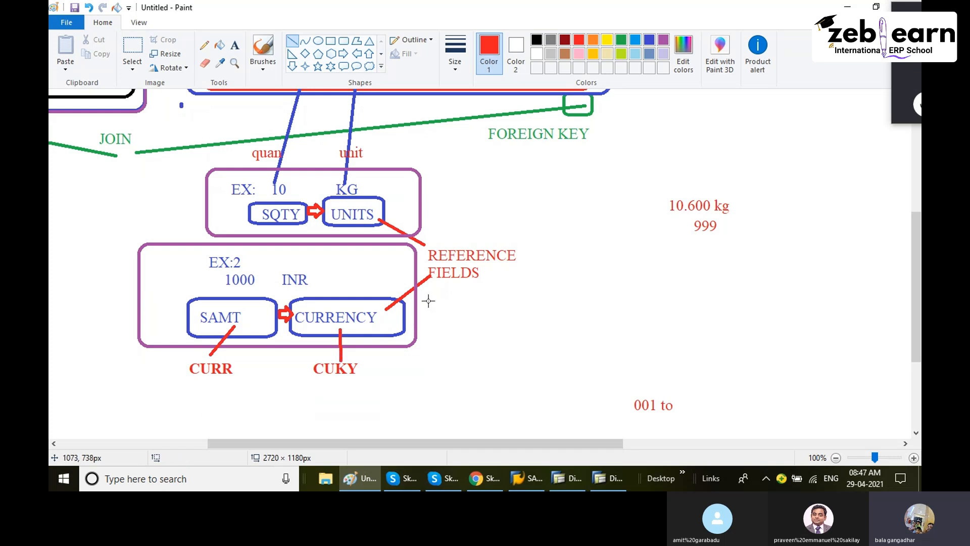
drag(263, 210, 259, 158)
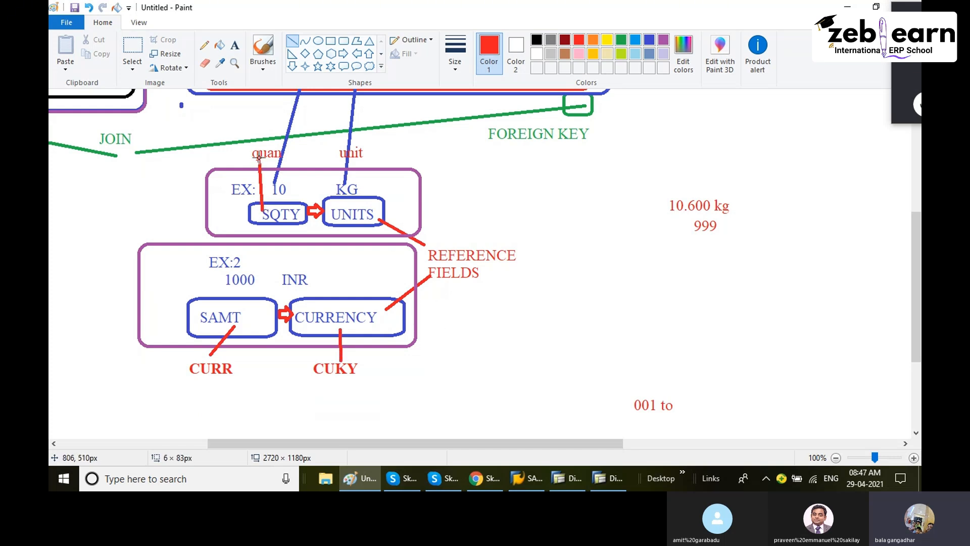
drag(364, 201, 364, 161)
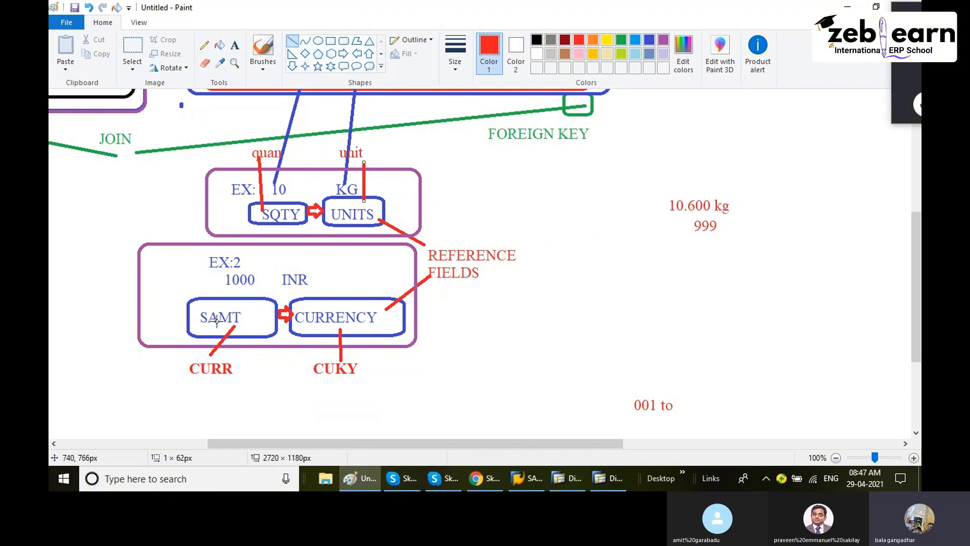
Step: Switch back to SAP and choose the data type CURR for domain ZSAMT, comparing it with the currency key CUKY
click(365, 478)
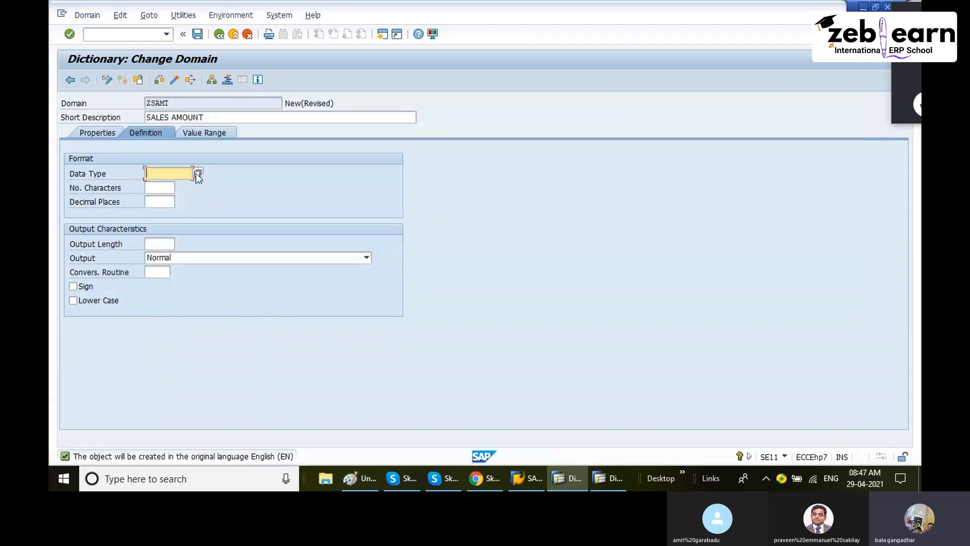
click(197, 175)
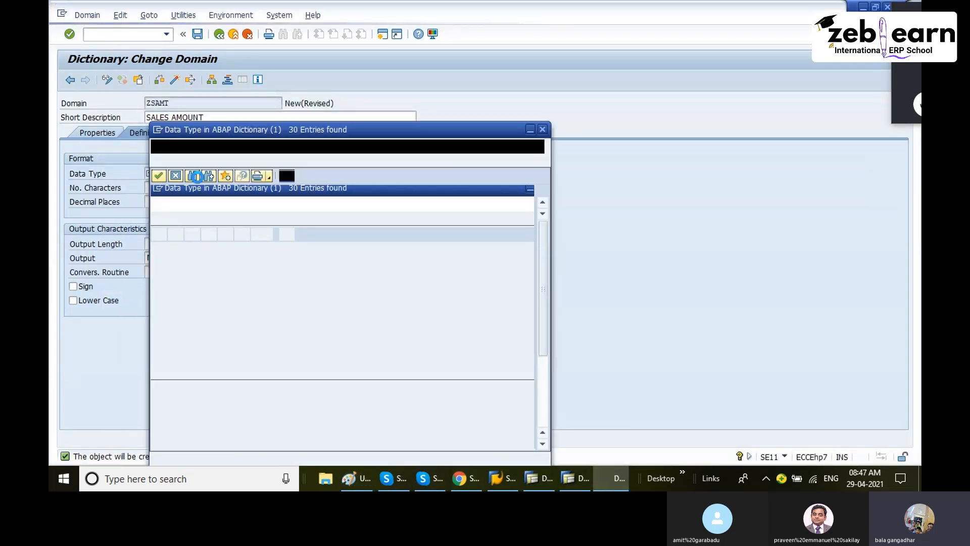
click(177, 254)
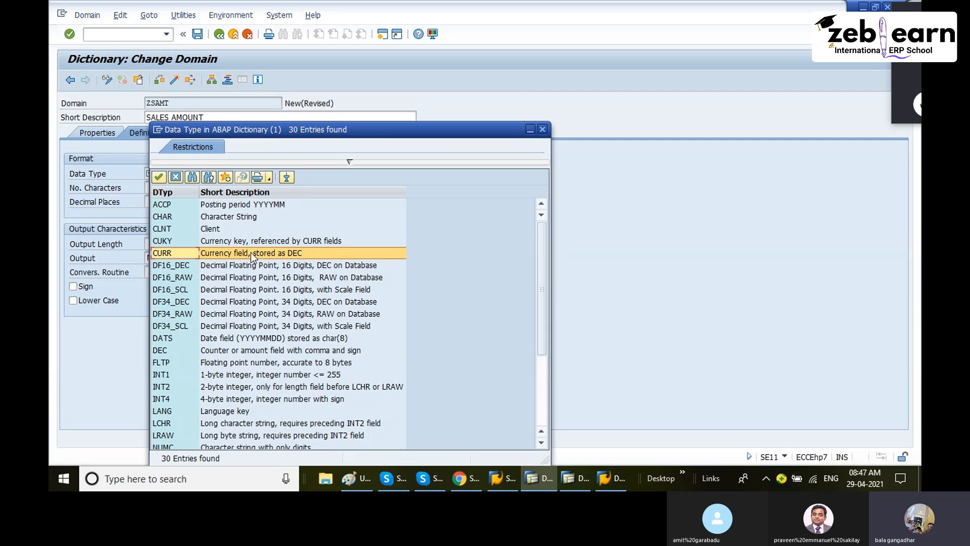
click(162, 243)
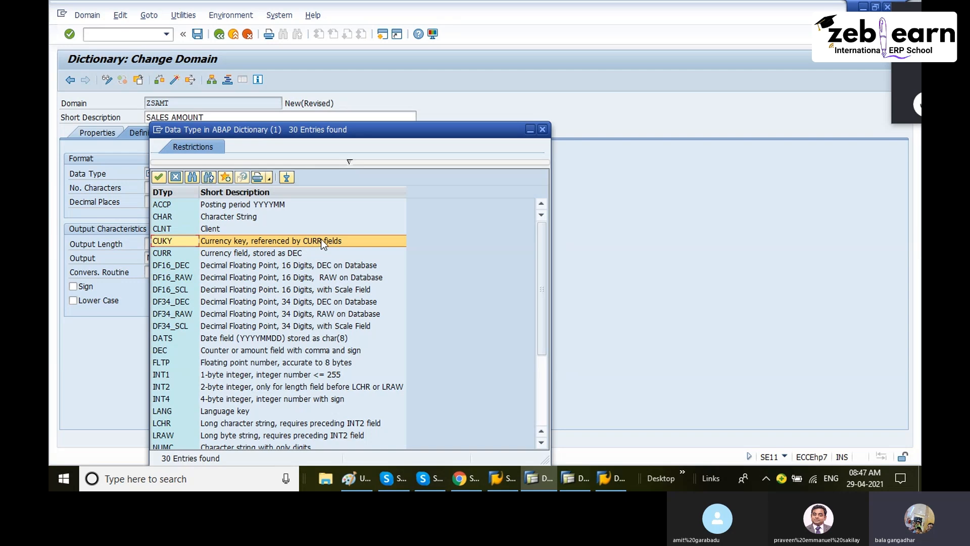
click(174, 253)
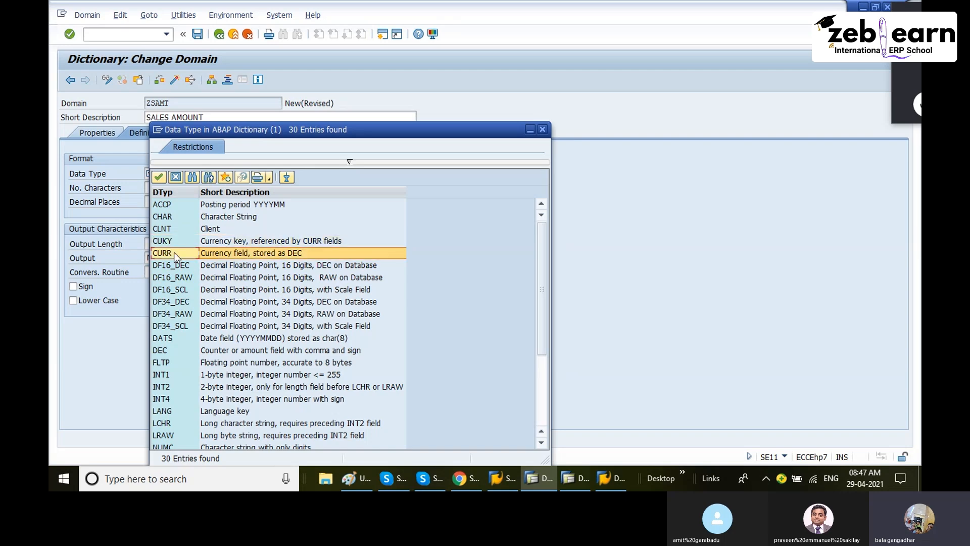
click(170, 241)
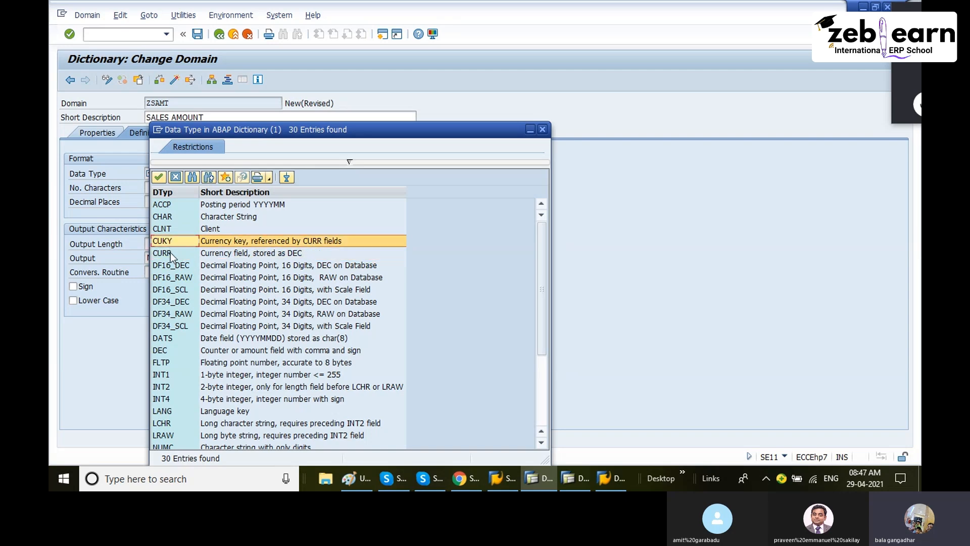
double_click(171, 253)
key(Return)
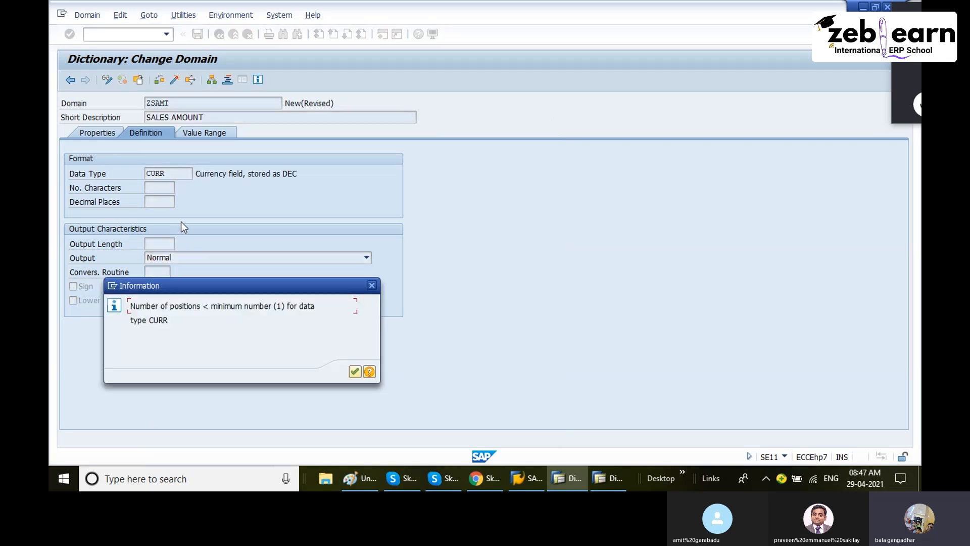
key(Return)
Step: Set the number of characters of domain ZSAMT to 10
click(160, 186)
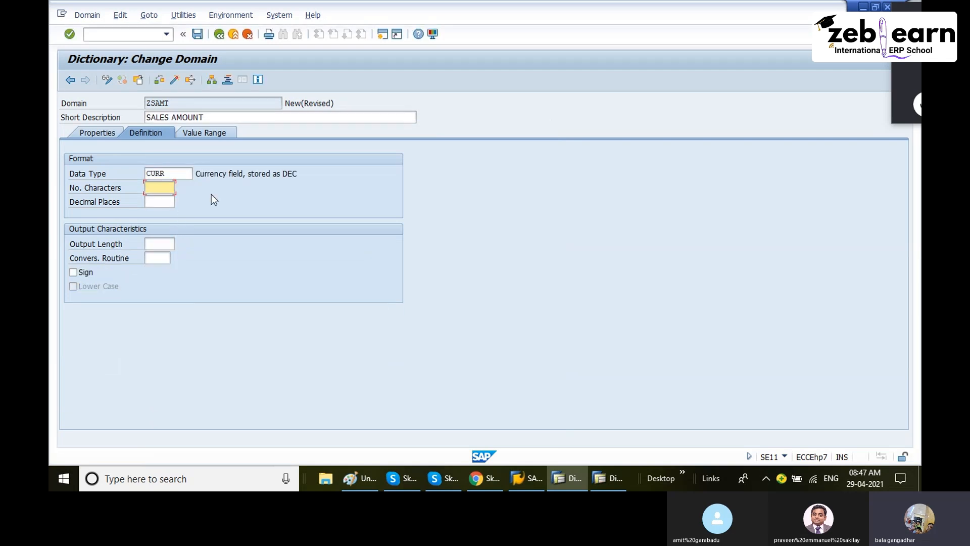
text(10)
key(Return)
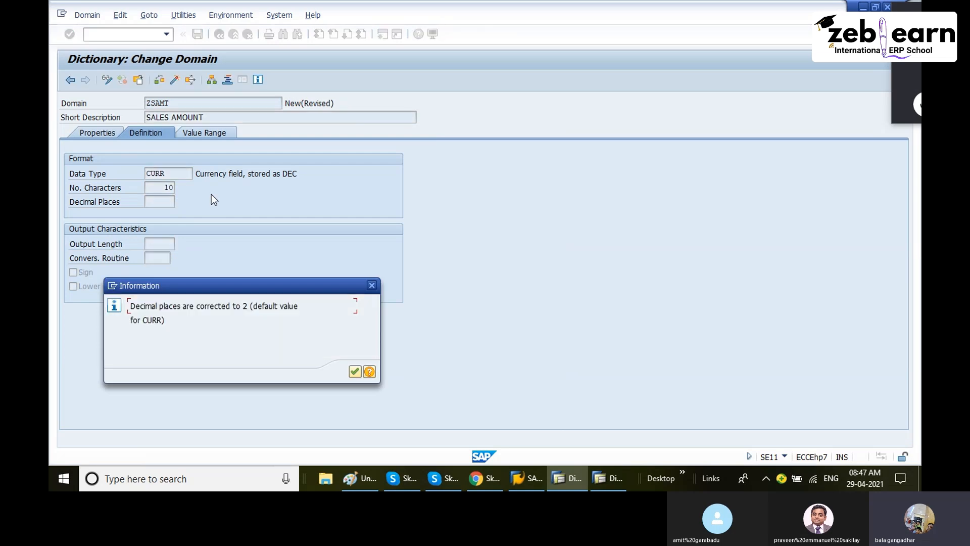
Step: Accept the default decimal places for domain ZSAMT, and switch to Paint to add the red bold sample amount 10.99 beside the currency diagram
key(Return)
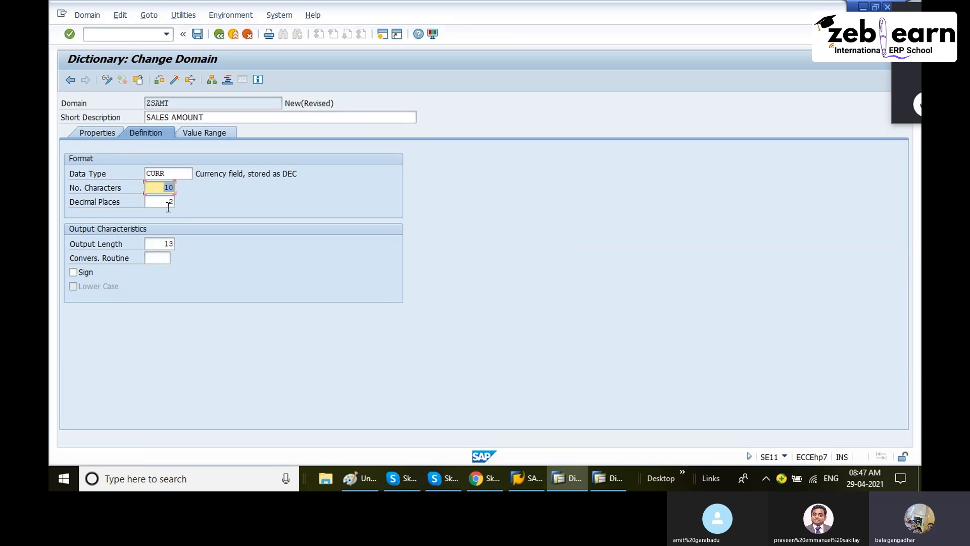
key(Tab)
click(367, 475)
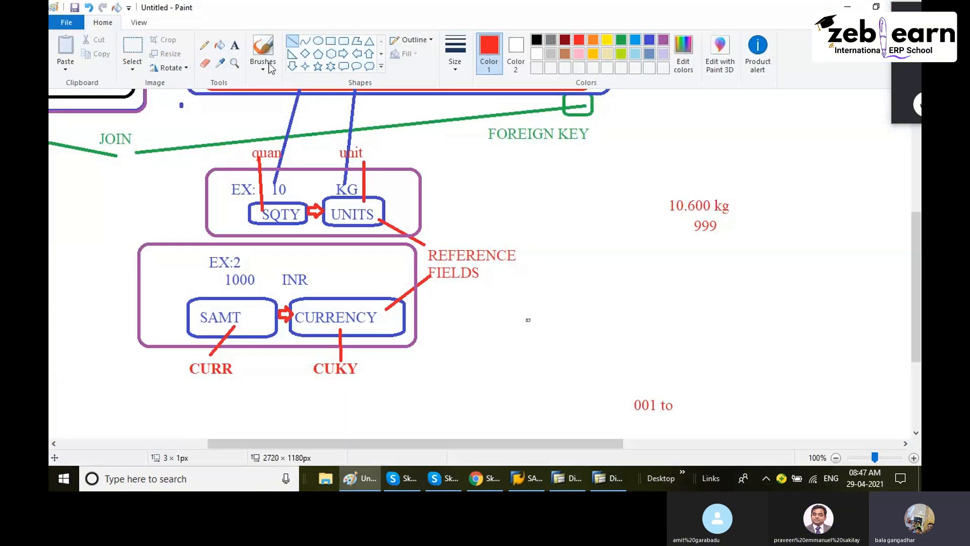
click(234, 46)
click(492, 323)
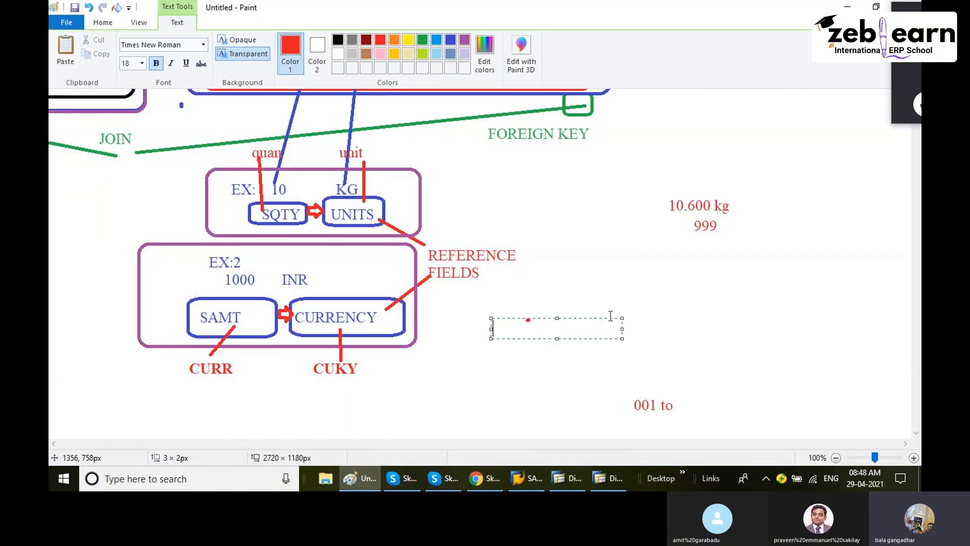
text(10)
text(90)
key(BackSpace)
text(9)
key(Left)
key(Left)
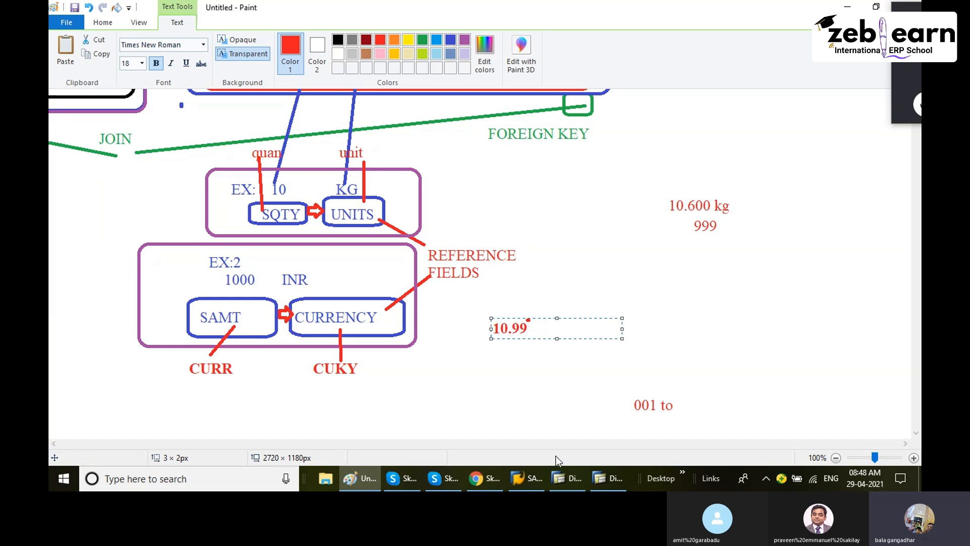
Step: Switch back to SAP and activate domain ZSAMT, saving it as a local object
click(567, 477)
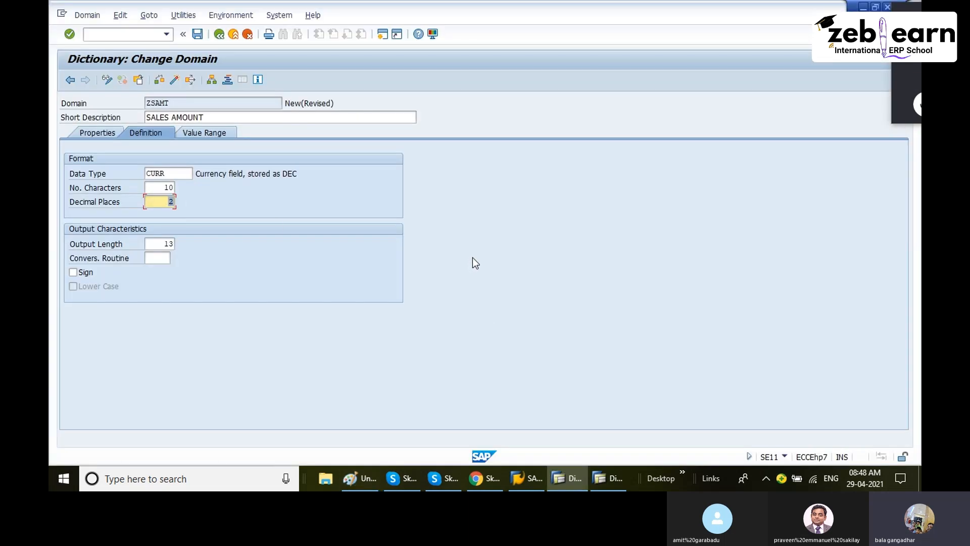
click(176, 82)
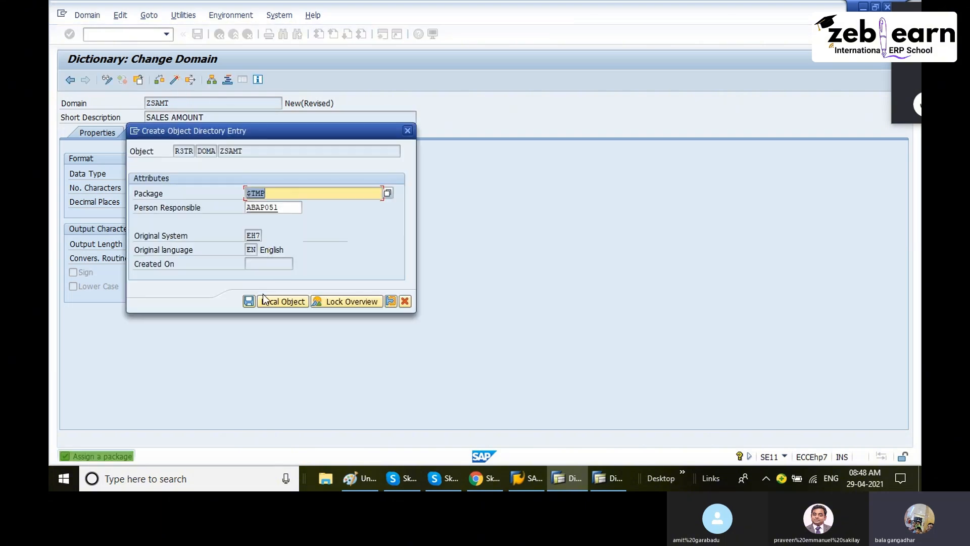
click(274, 301)
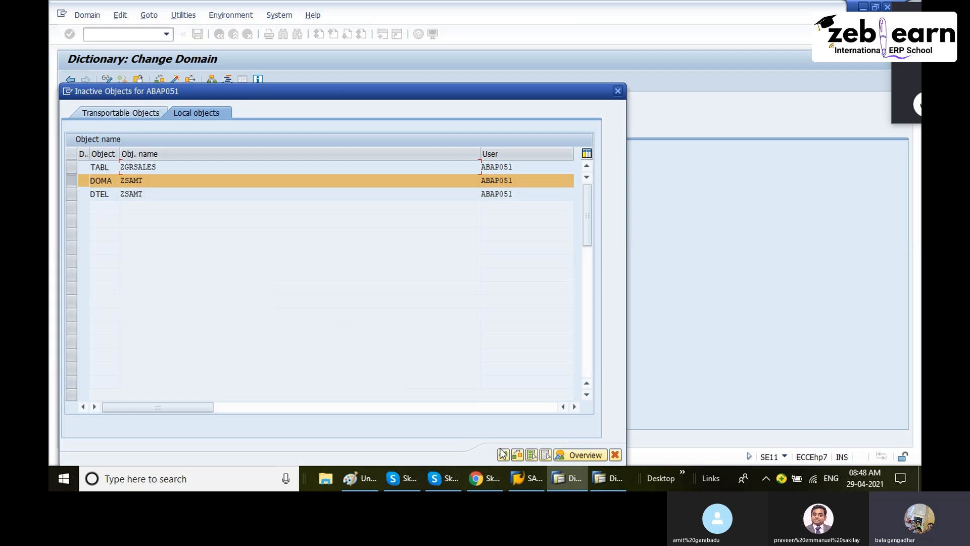
click(503, 455)
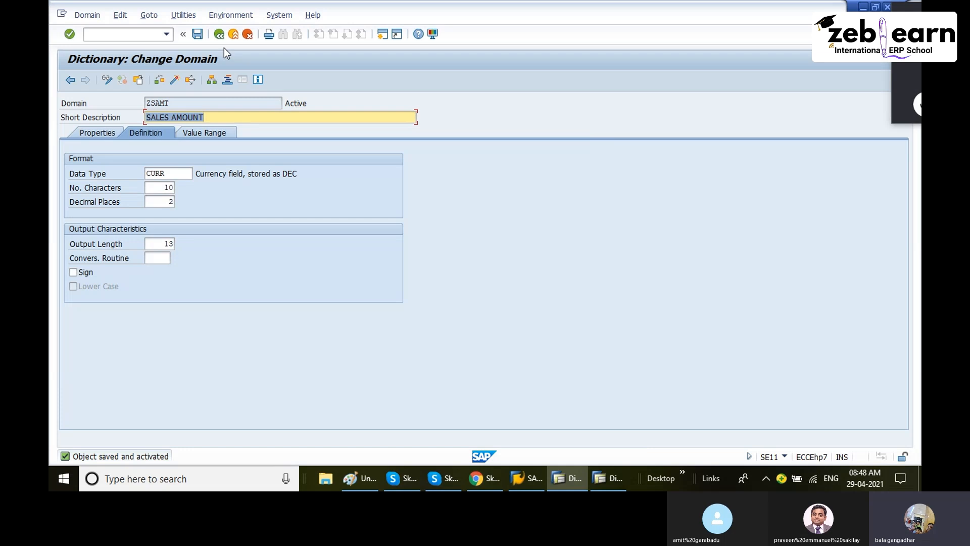
Step: Return to data element ZSAMT and give it the medium field label AMOUNT with length 20
click(221, 34)
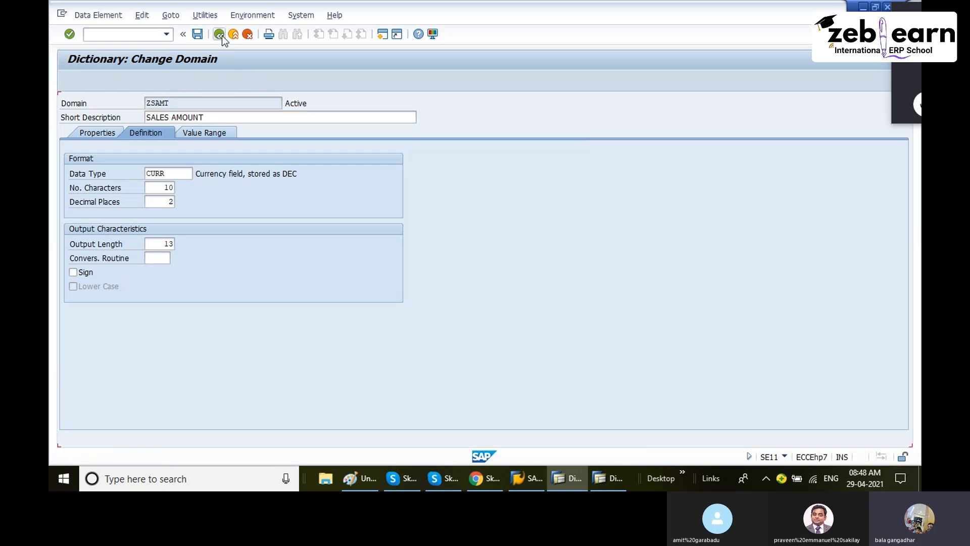
click(299, 133)
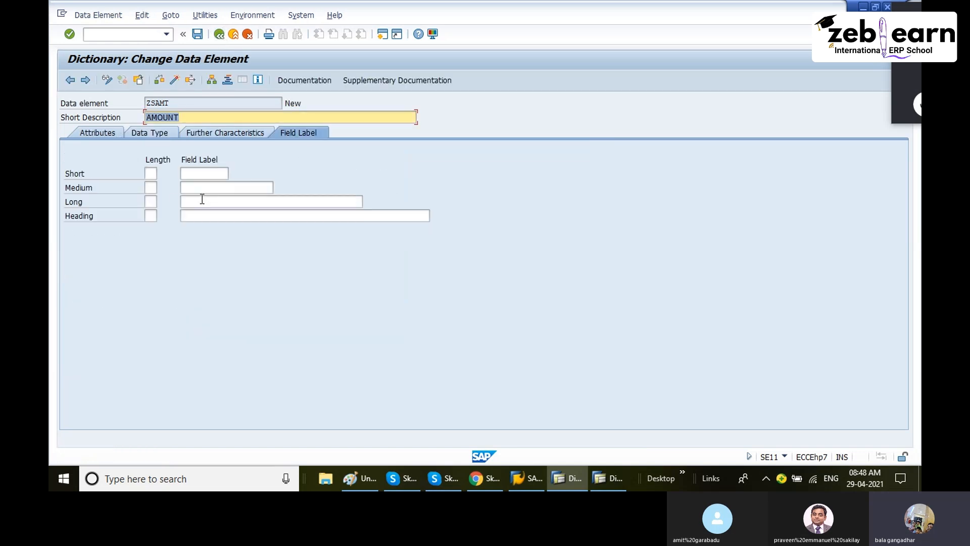
click(151, 188)
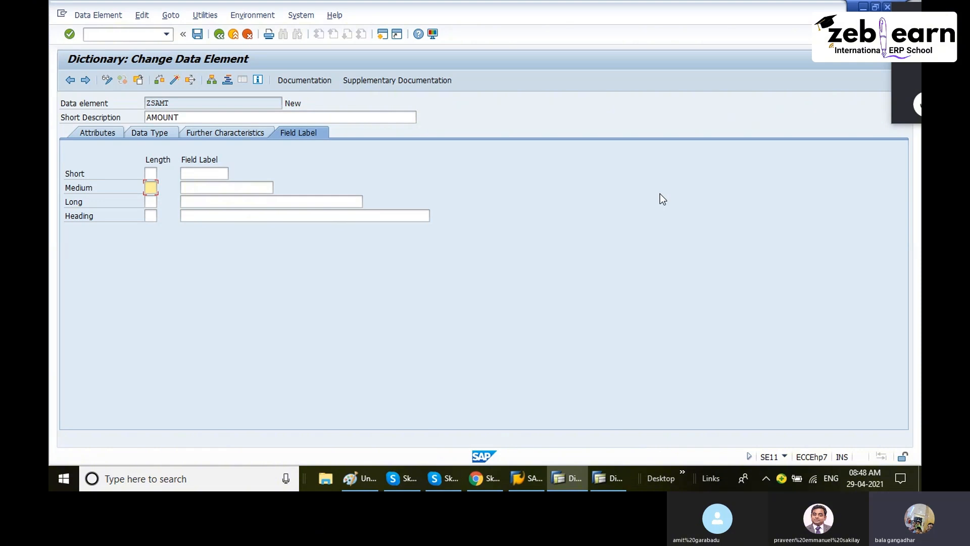
text(20)
key(Tab)
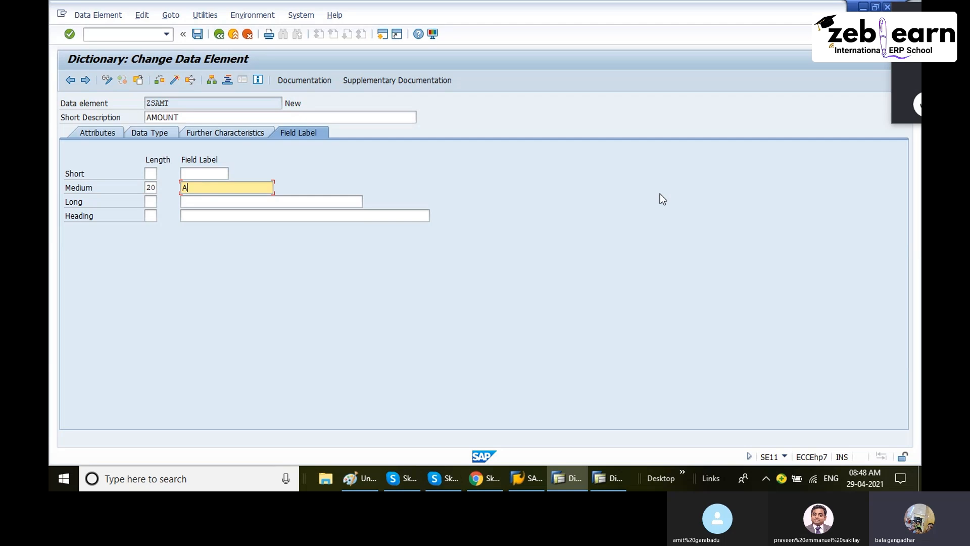
text(AMOUNT)
Step: Activate data element ZSAMT from the list of inactive local objects
click(173, 81)
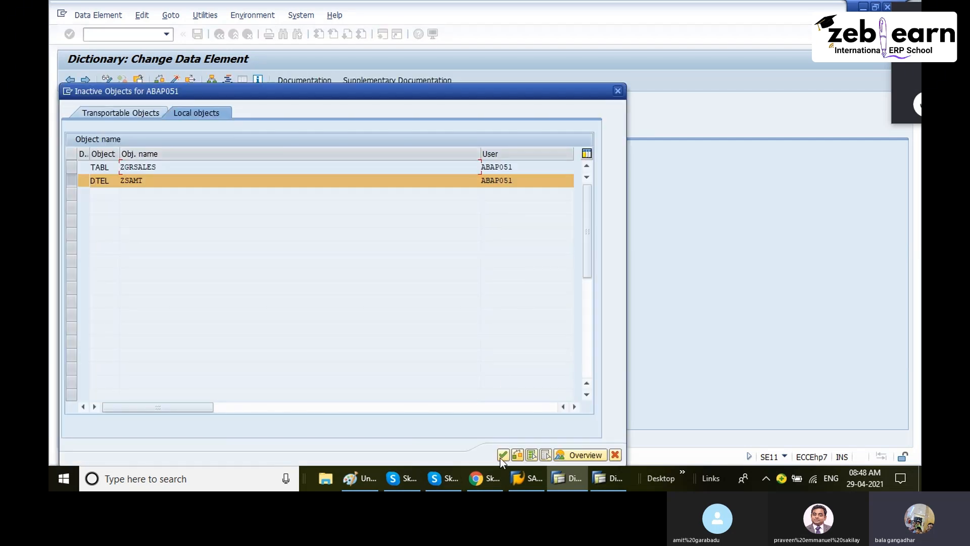
click(503, 454)
click(317, 103)
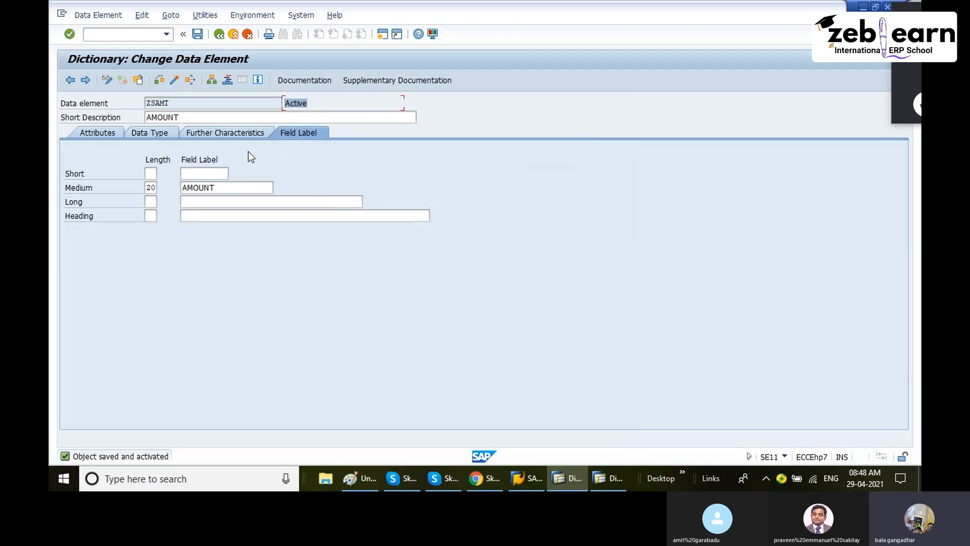
Step: Return to table ZGRSALES and add the field CURRENCY with data element ZCURRENCY below SAMT
click(222, 37)
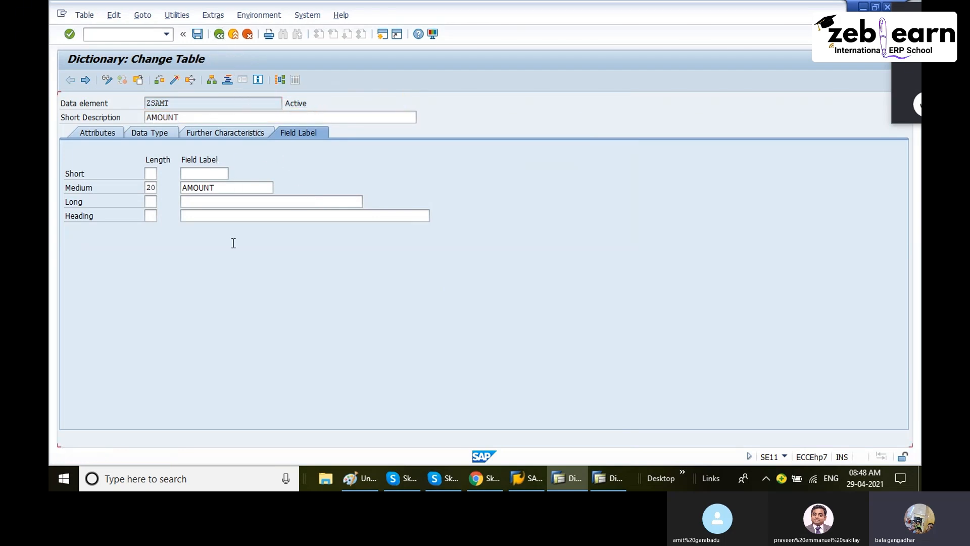
click(116, 255)
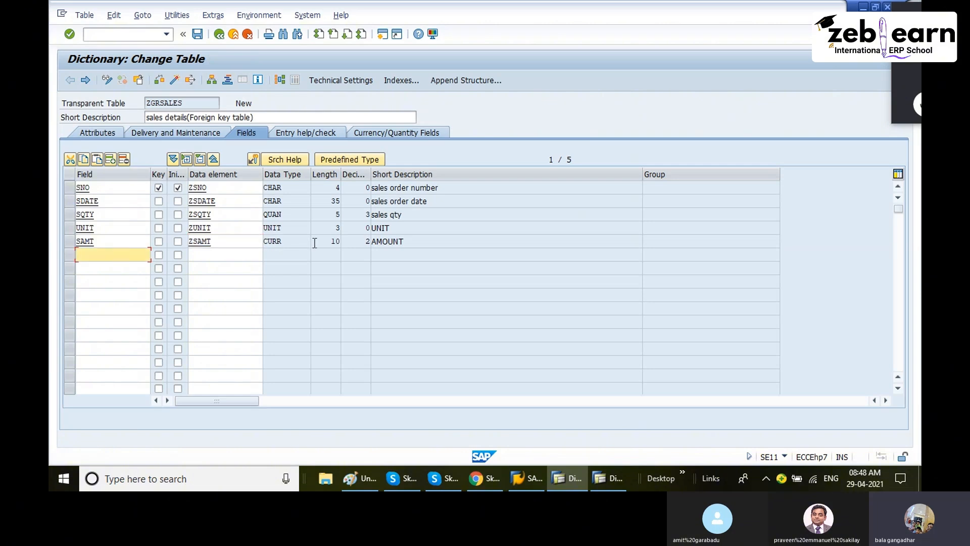
text(CURRENCY)
key(Tab)
key(Tab)
key(Tab)
text(Z)
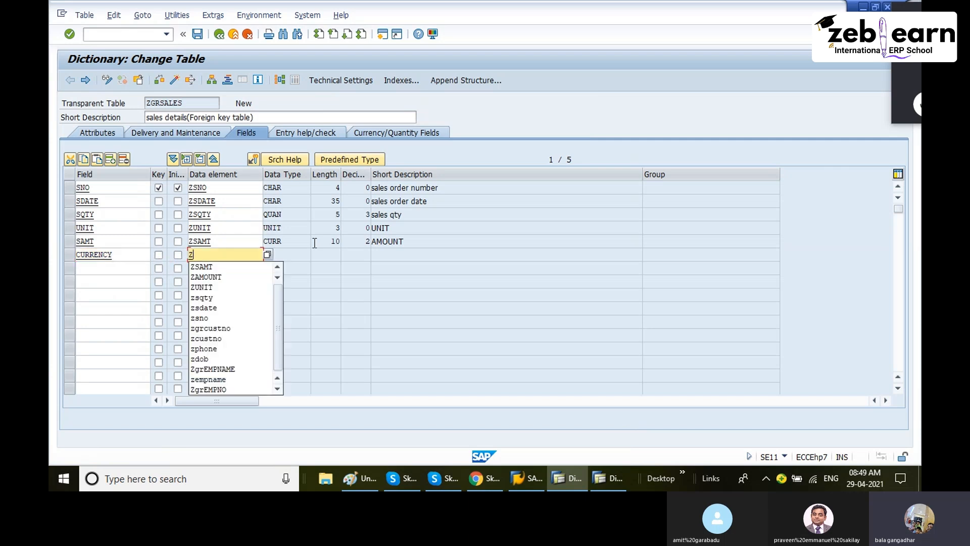
text(CURREN)
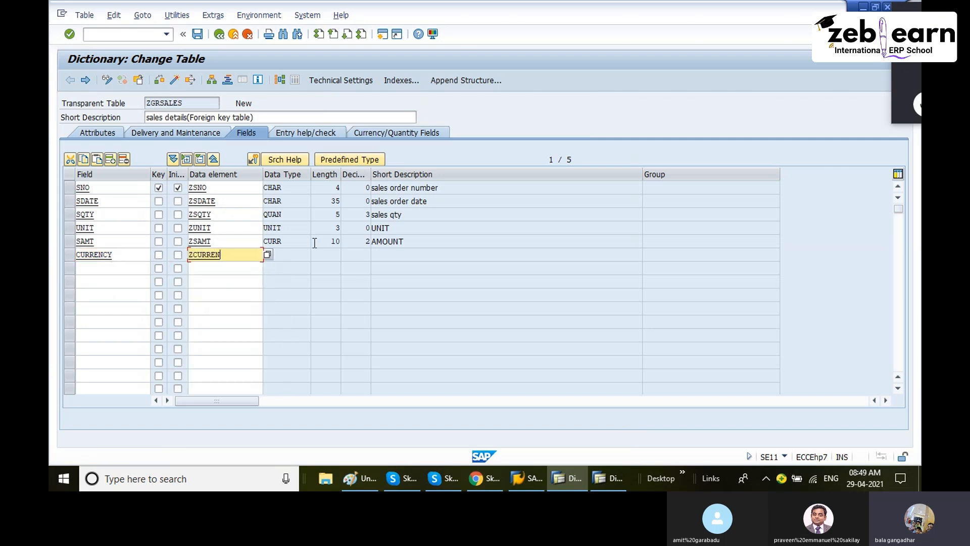
text(CY)
key(Return)
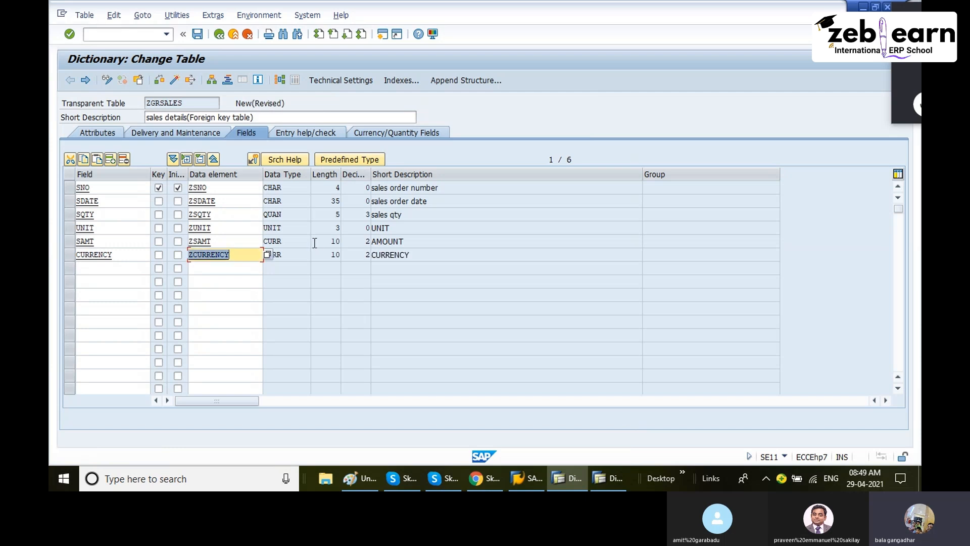
Step: Change the data element of the CURRENCY field to ZCURRE
drag(244, 255, 197, 254)
click(197, 254)
drag(231, 255, 219, 256)
key(BackSpace)
click(247, 292)
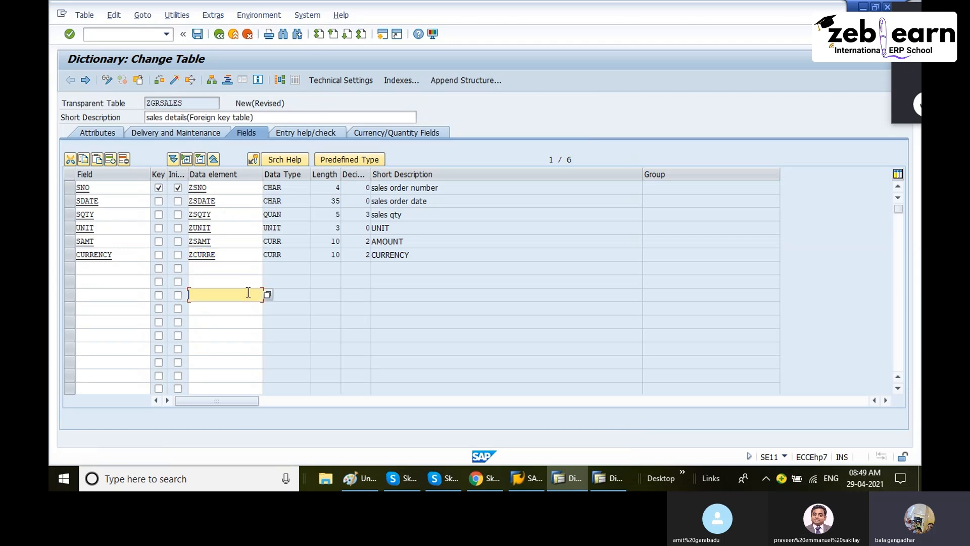
key(Return)
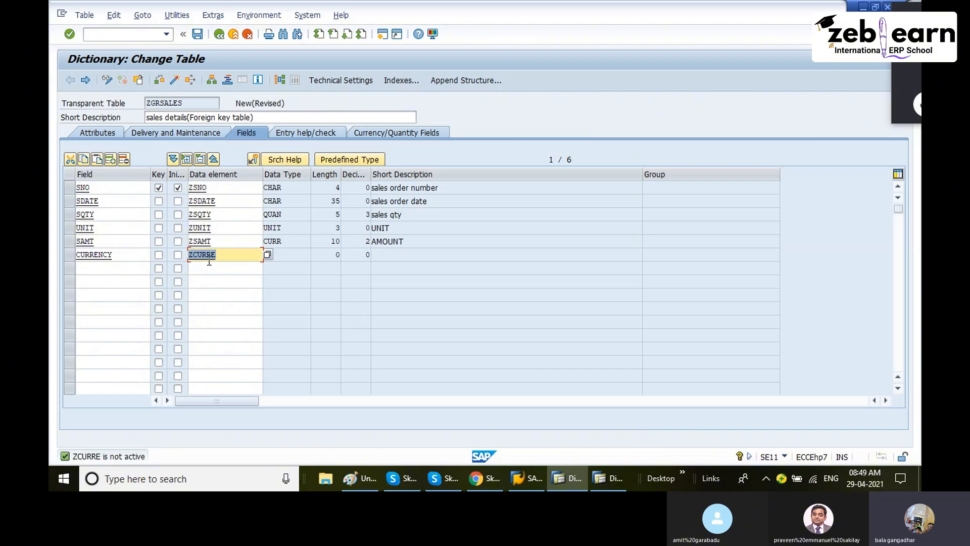
Step: Save table ZGRSALES and create the new data element ZCURRE from the CURRENCY field
double_click(207, 257)
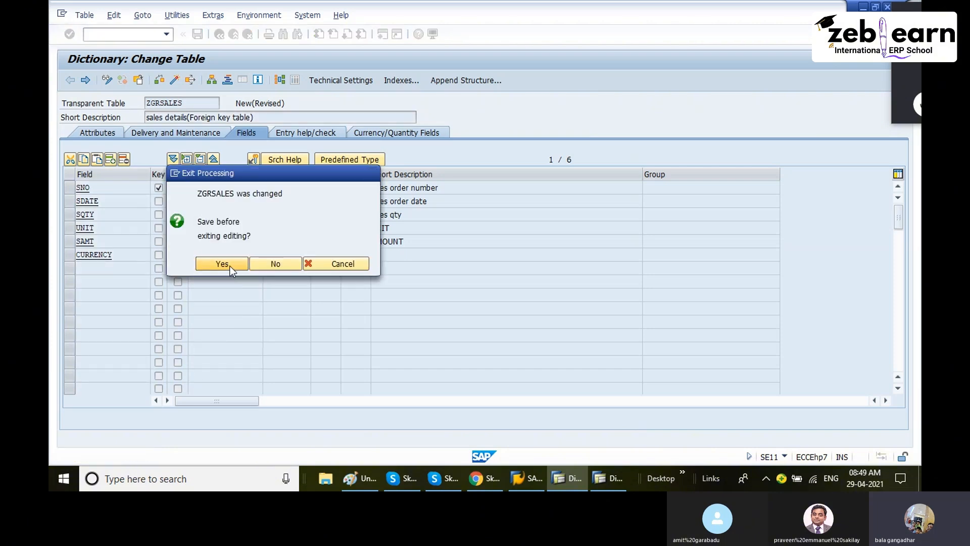
click(230, 266)
click(354, 358)
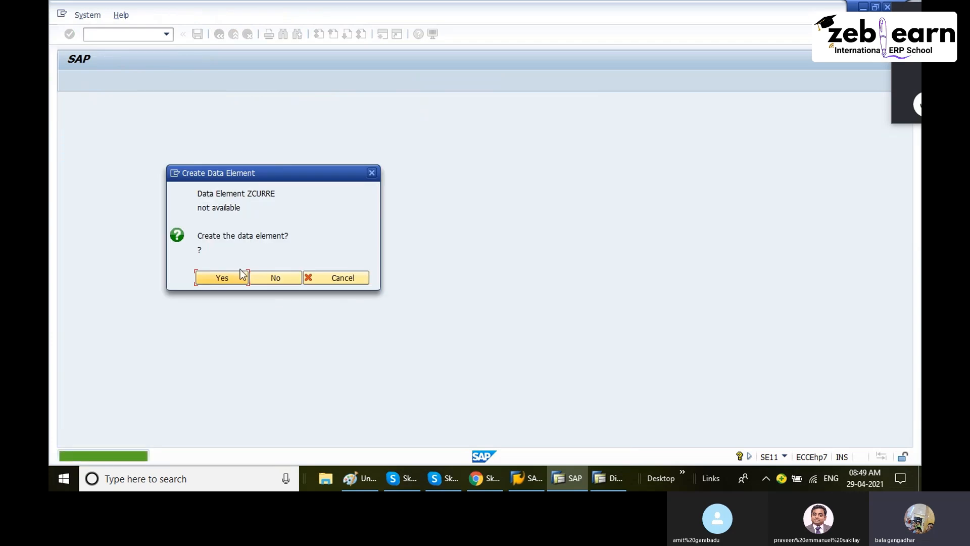
click(244, 275)
Step: Describe data element ZCURRE as CURRENCY and assign it the domain ZCURRE
text(C)
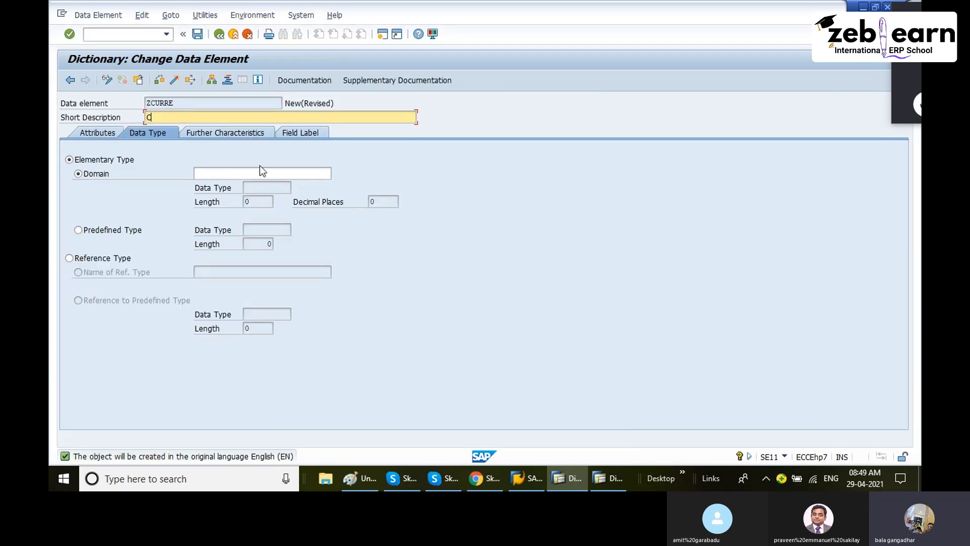
text(URRENCY)
key(Tab)
key(Tab)
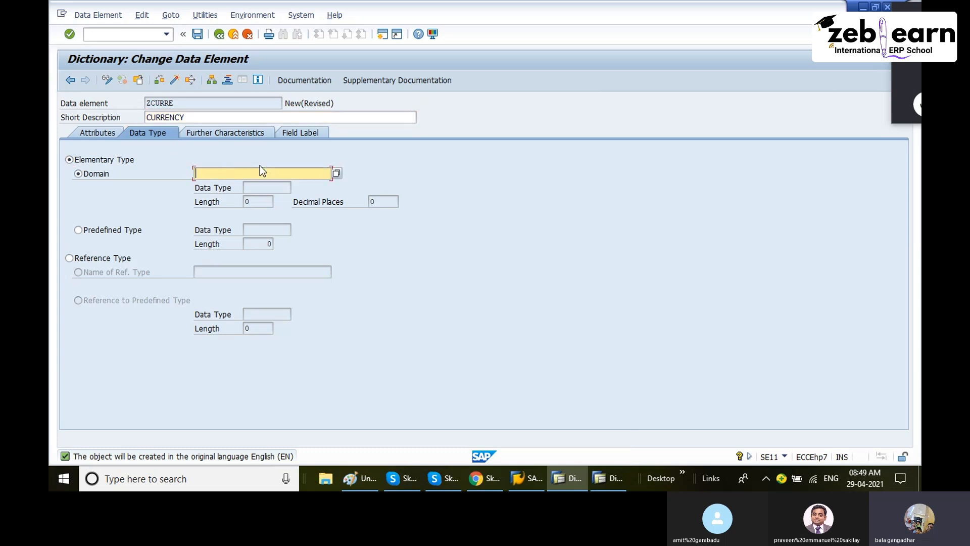
text(ZCURRE)
key(Return)
key(Return)
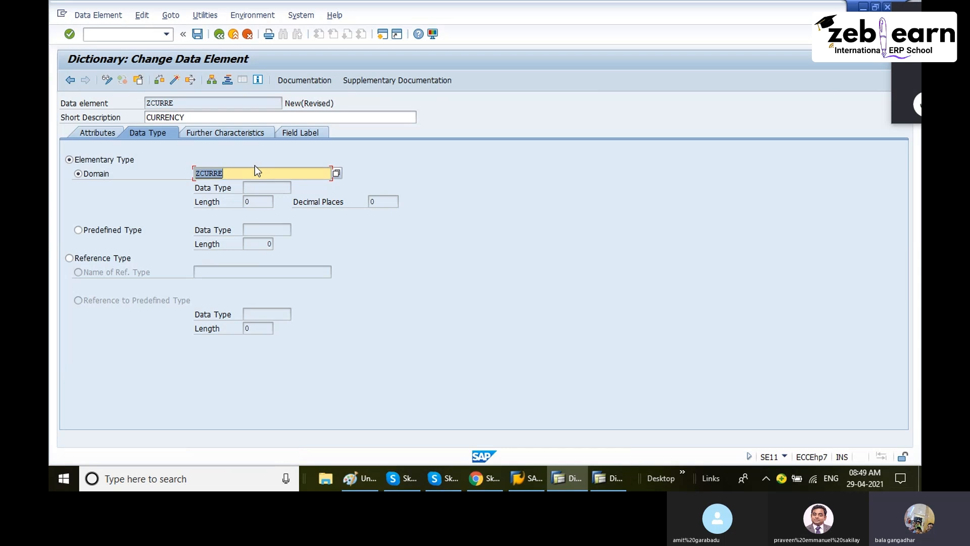
Step: Save data element ZCURRE as a local object and create the new domain ZCURRE from it
double_click(215, 174)
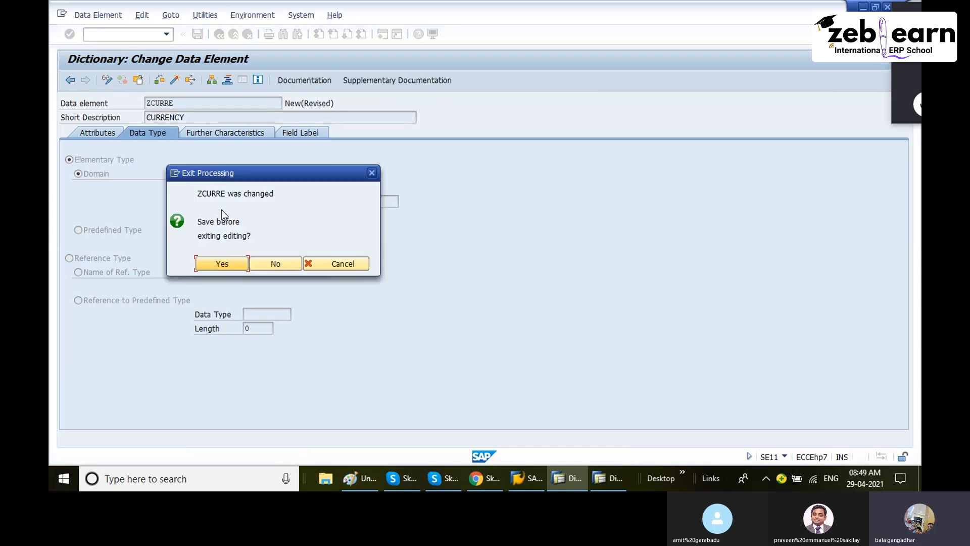
click(224, 267)
click(278, 299)
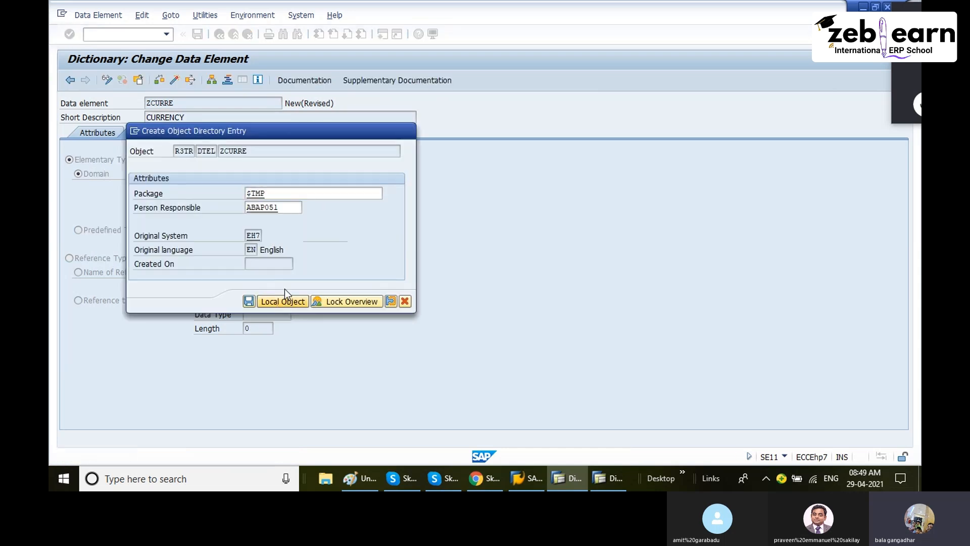
click(222, 279)
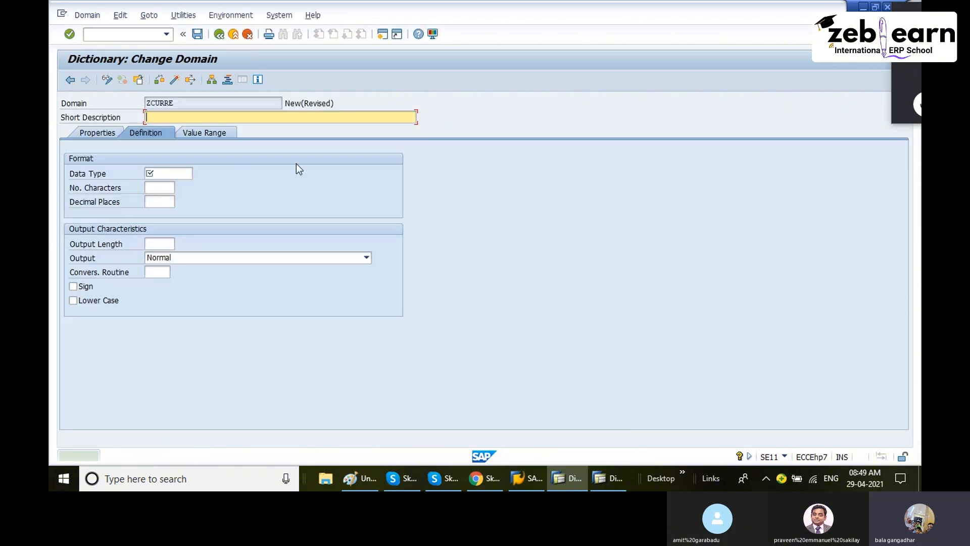
Step: Describe domain ZCURRE as CURRENCY KEY and set its data type to CUKY with the default length
text(CURRE)
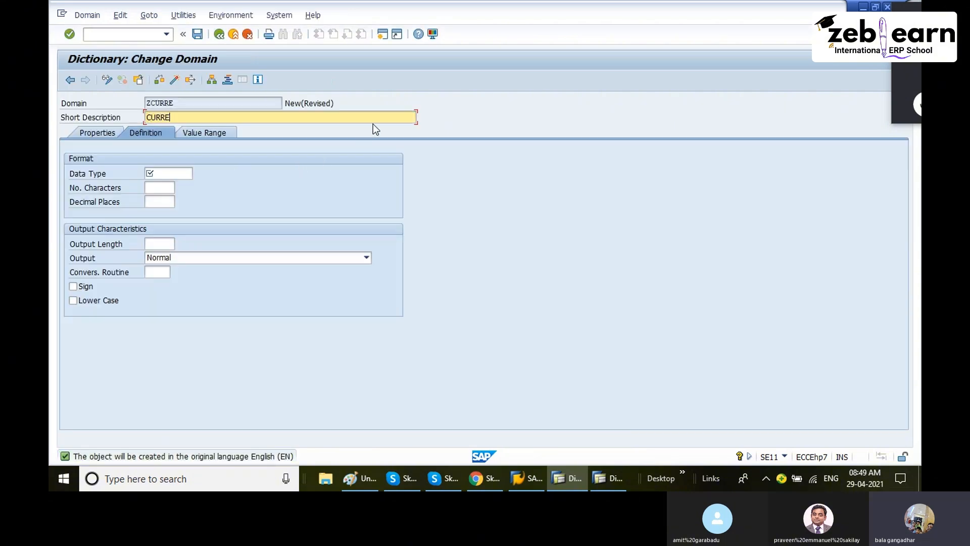
text(NCY KEY)
key(Tab)
text(C)
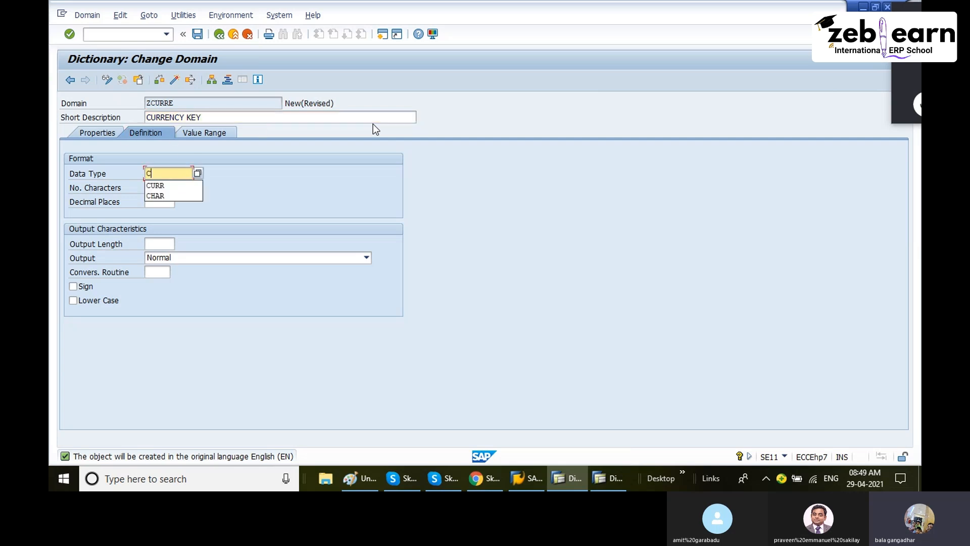
text(UKY)
key(Return)
key(Return)
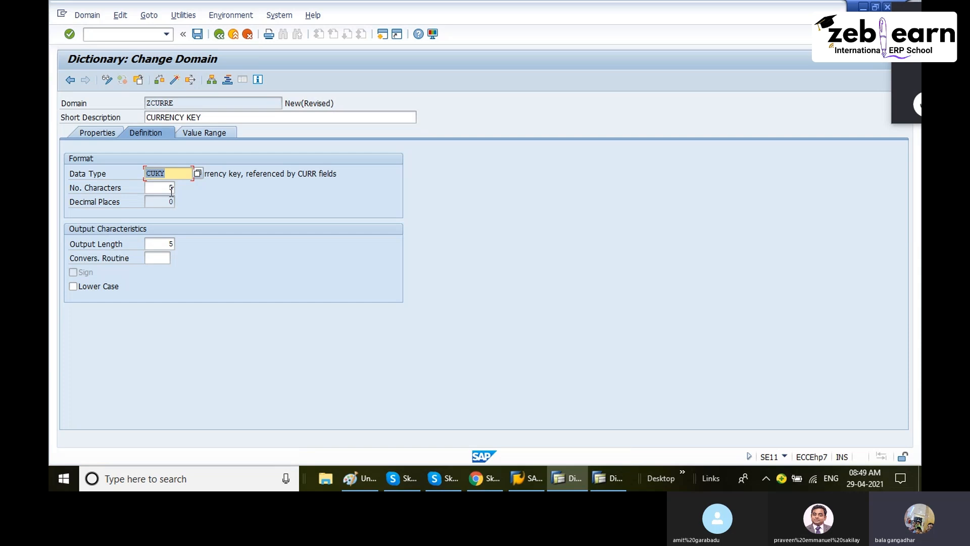
Step: Activate domain ZCURRE, saving it as a local object
click(175, 79)
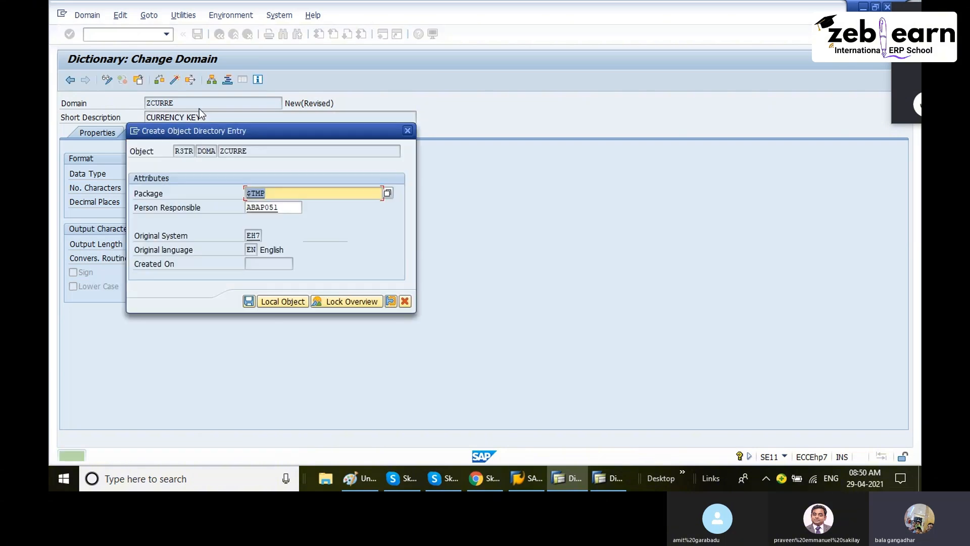
click(281, 300)
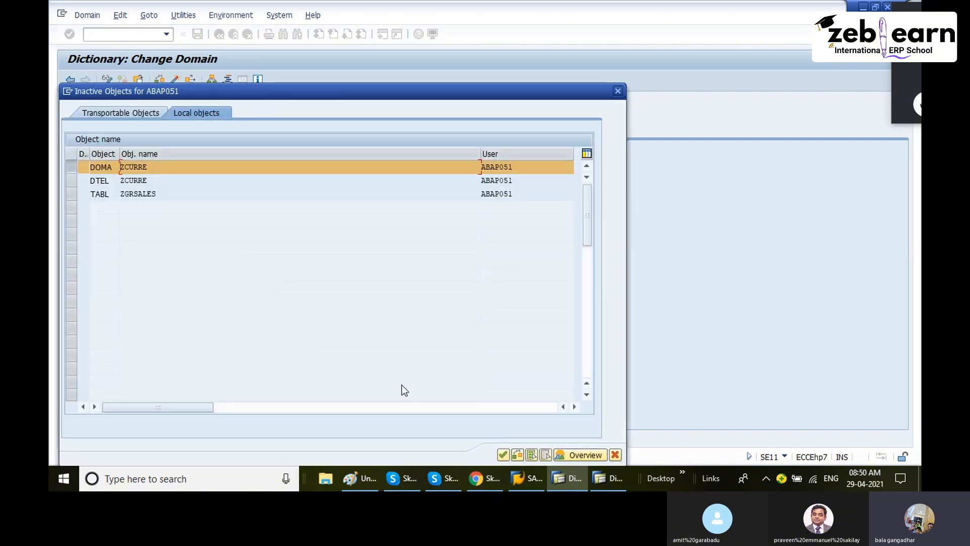
click(503, 455)
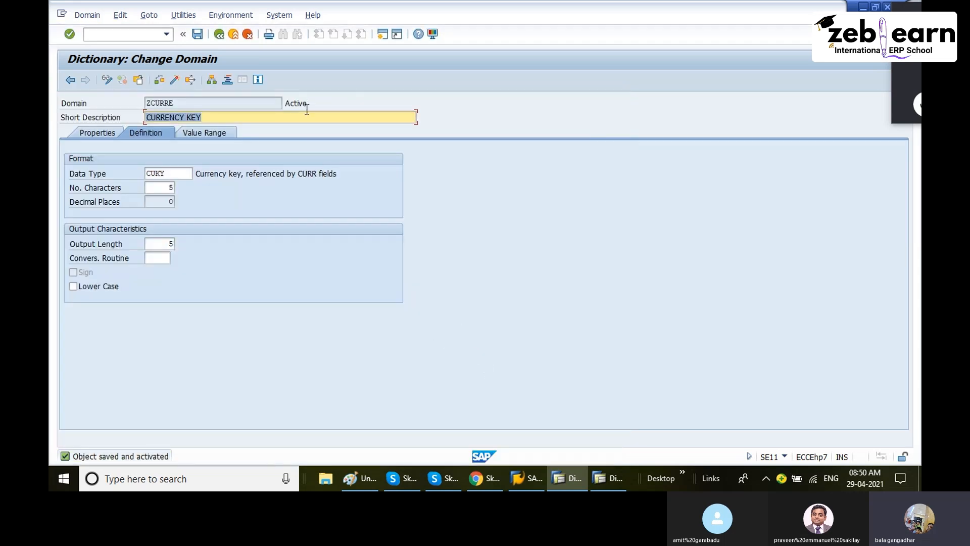
Step: Return to data element ZCURRE and give it the medium field label CURRENCY with length 20
drag(306, 103, 292, 103)
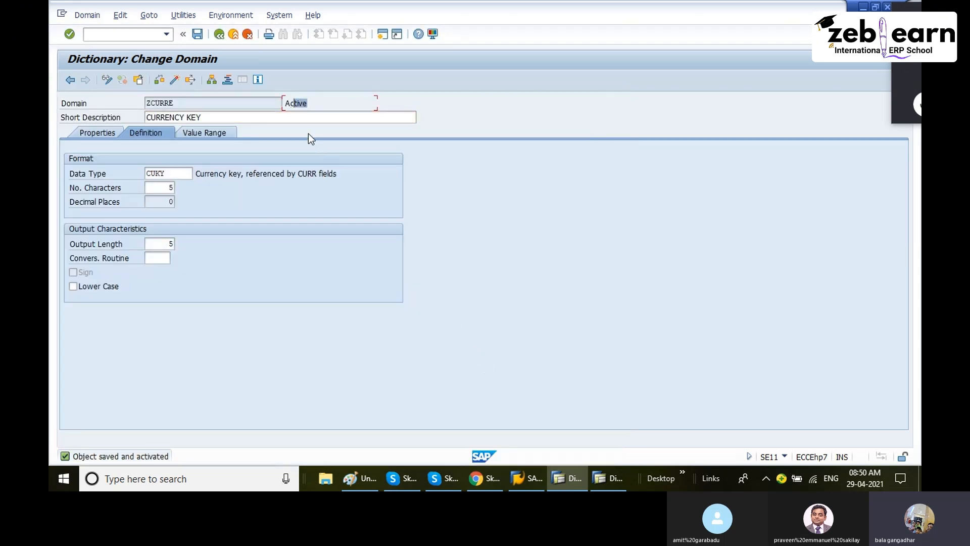
click(220, 35)
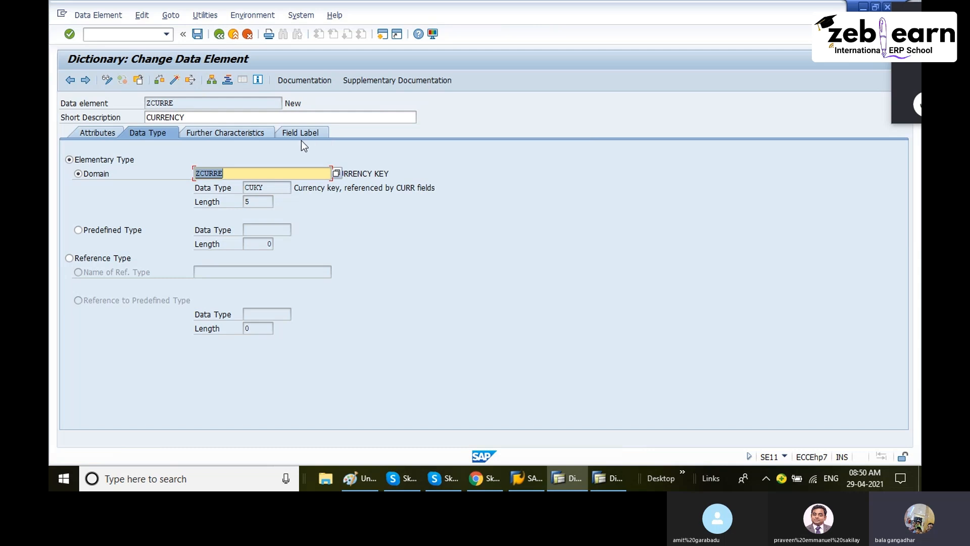
click(303, 134)
click(152, 188)
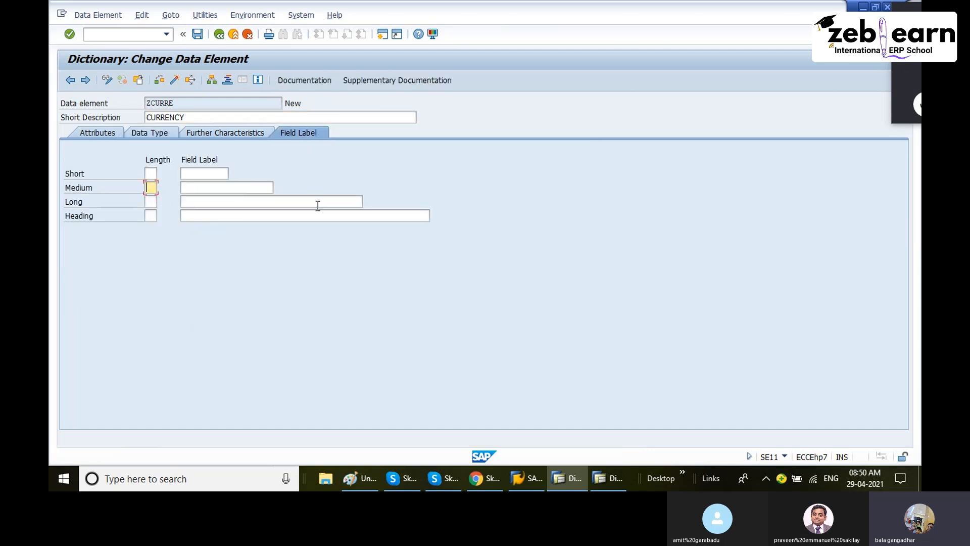
text(20)
key(Tab)
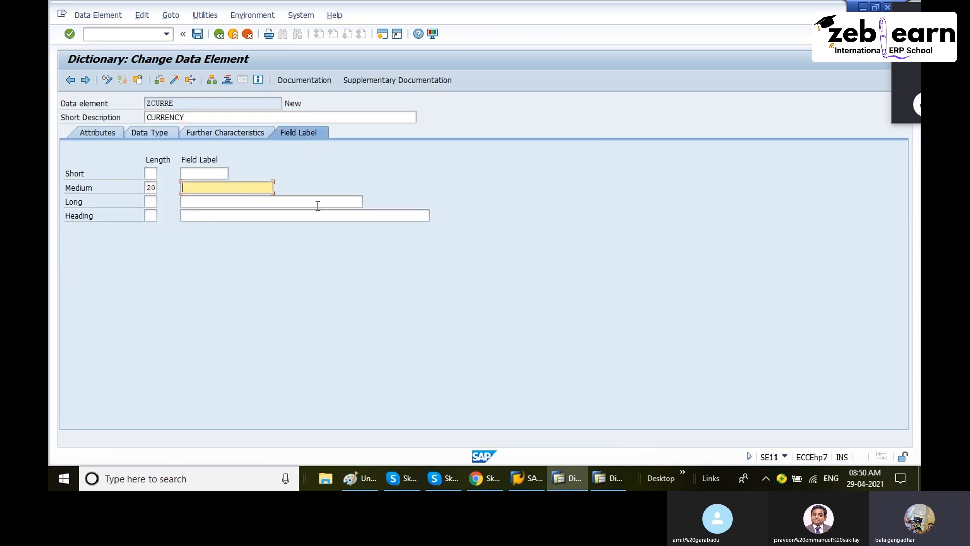
text(CURRENCY)
Step: Activate data element ZCURRE and go back to the field list of table ZGRSALES
key(ctrl+F3)
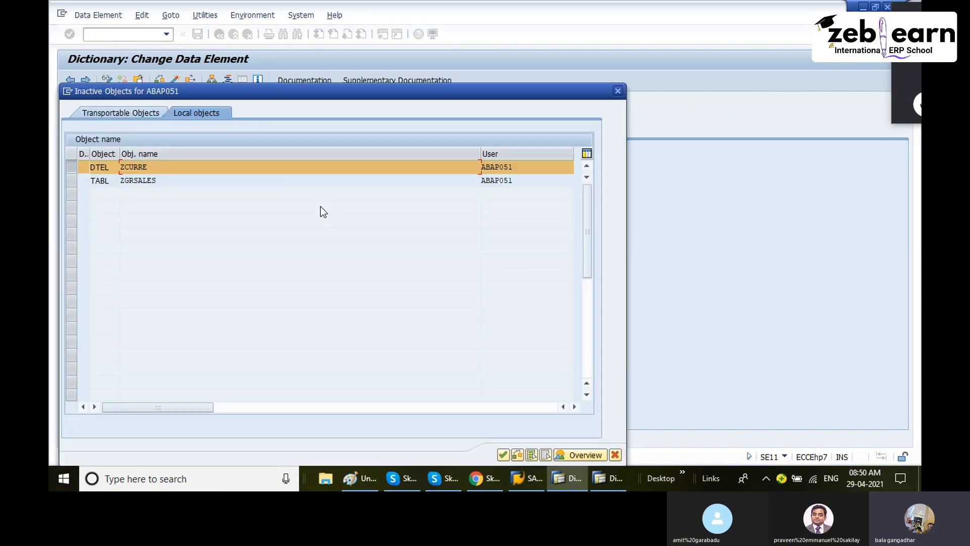
key(Return)
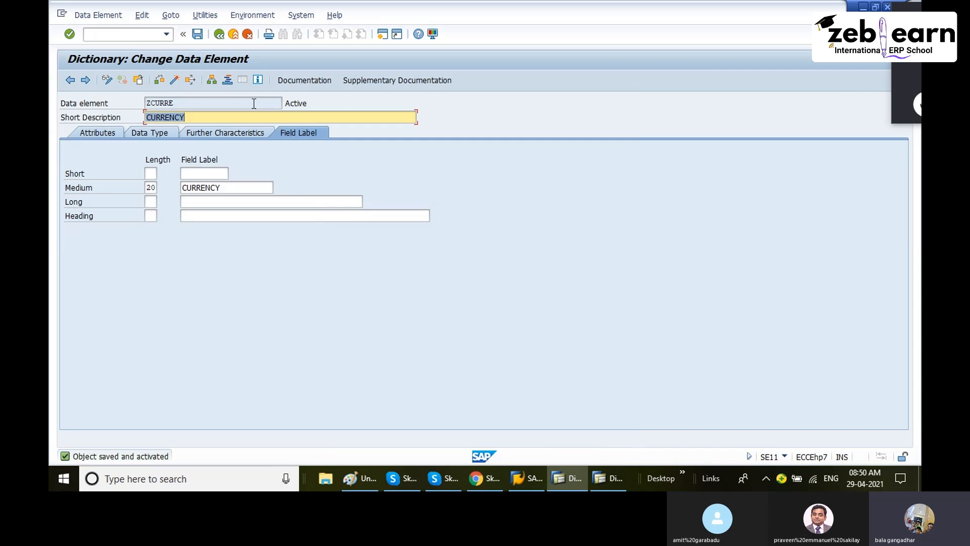
click(219, 34)
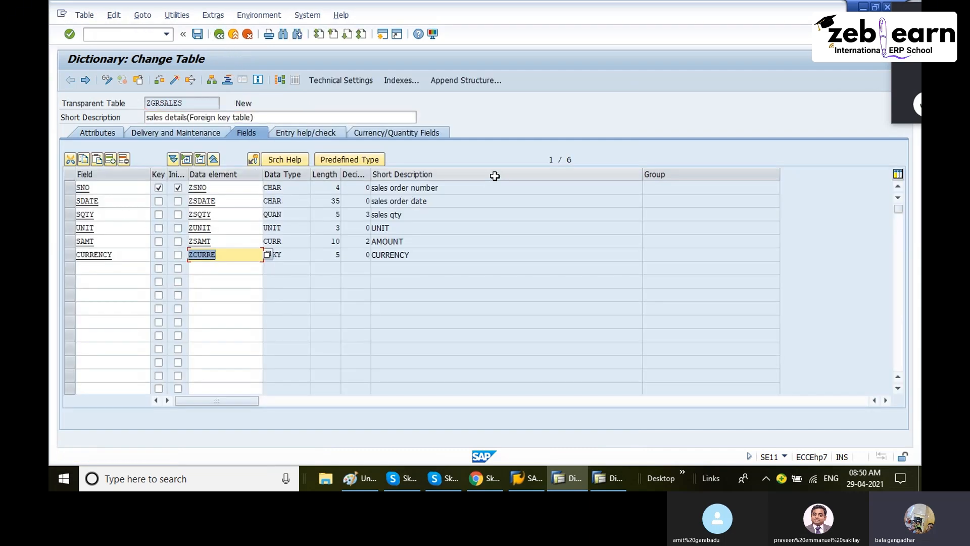
click(589, 159)
double_click(589, 160)
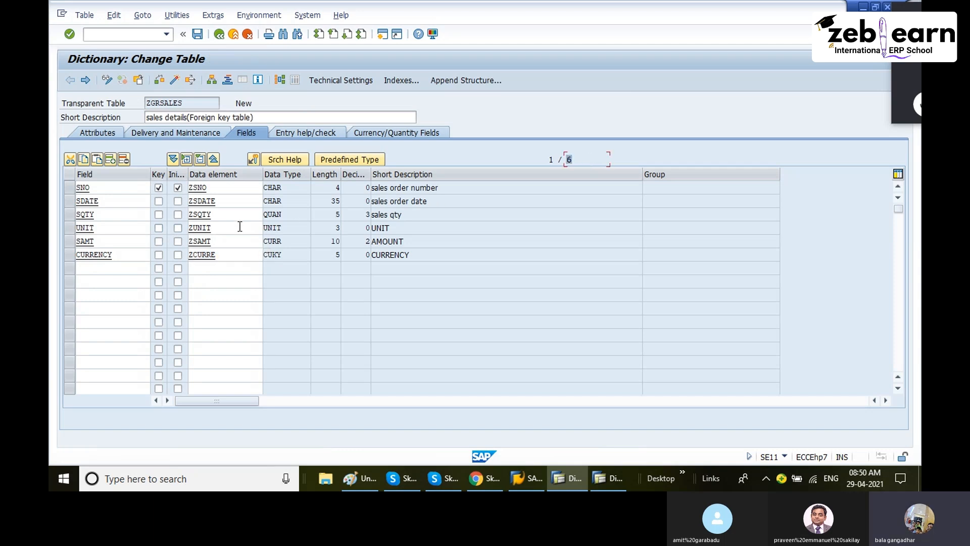
Step: Switch to the Paint diagram and examine the columns of the foreign key table and the primary key table
click(110, 274)
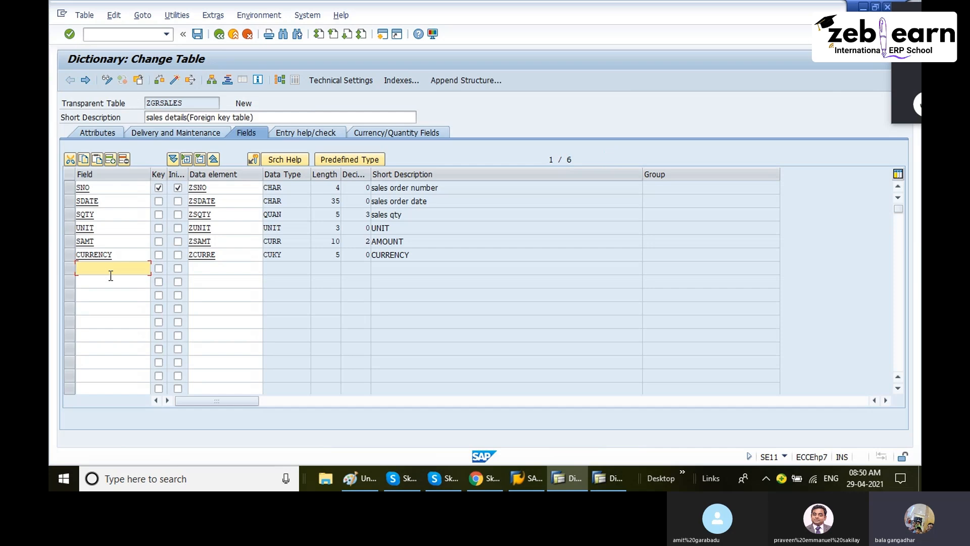
click(352, 475)
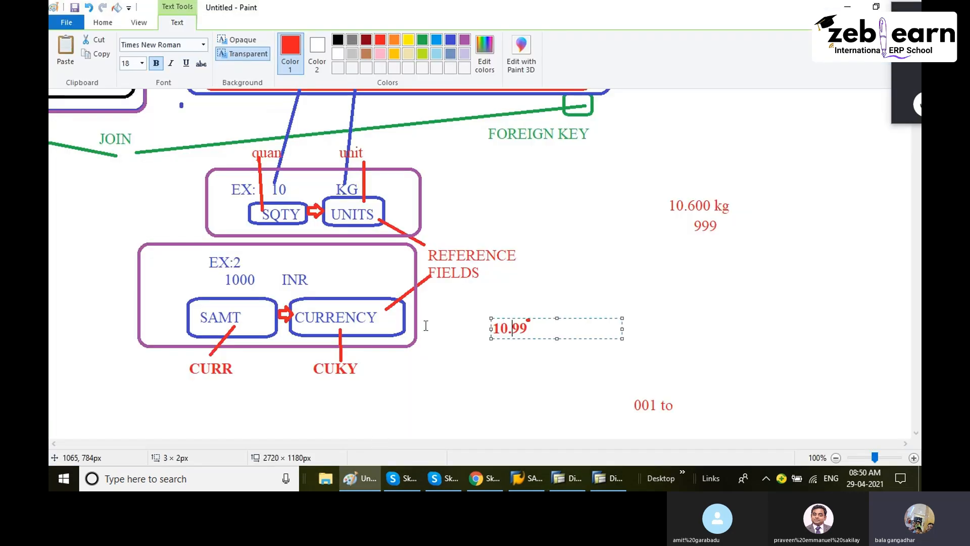
scroll(426, 326, up, 4)
scroll(388, 239, up, 2)
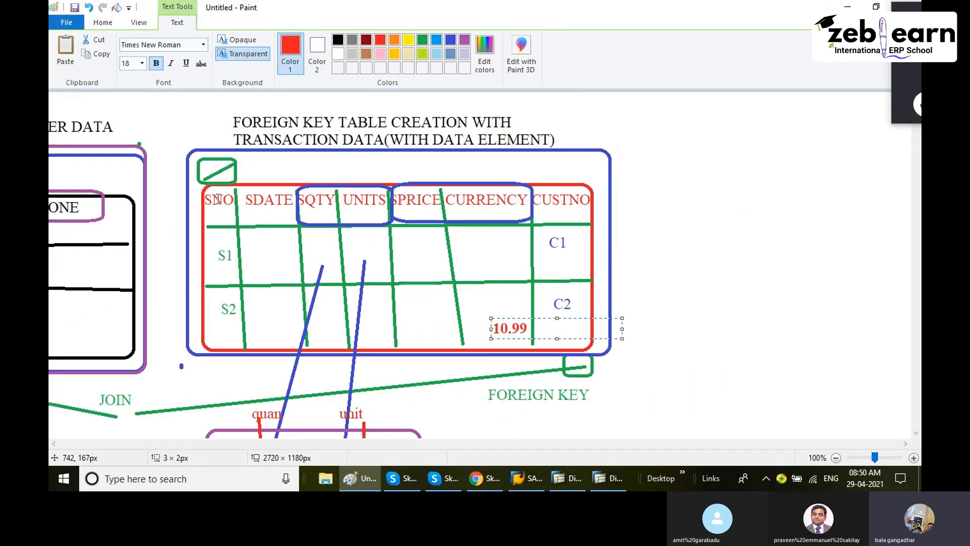
click(247, 195)
drag(252, 192, 380, 218)
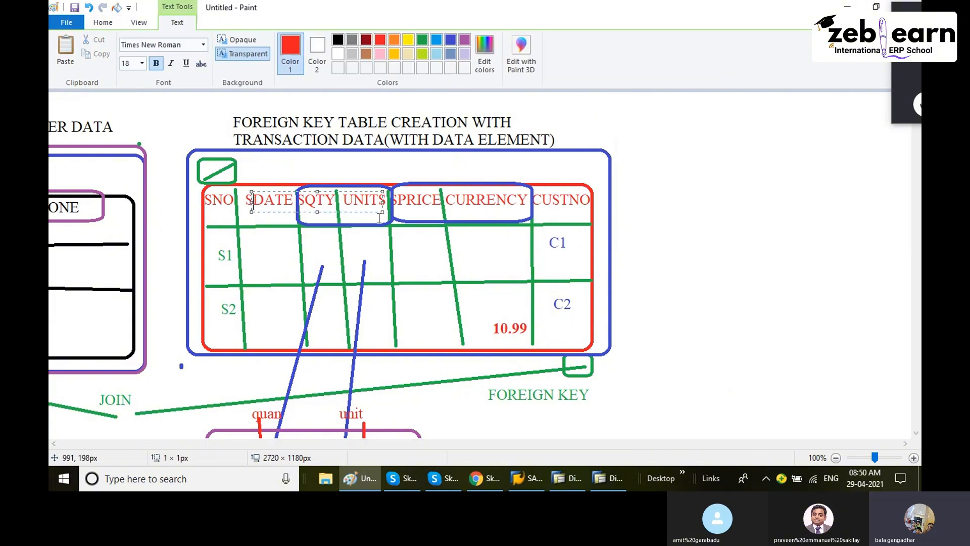
click(418, 198)
click(418, 198)
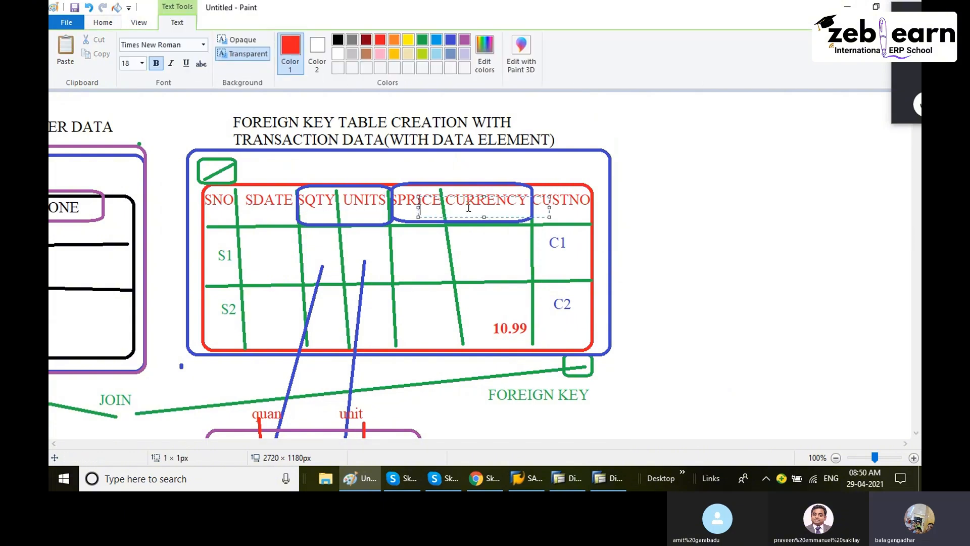
click(595, 209)
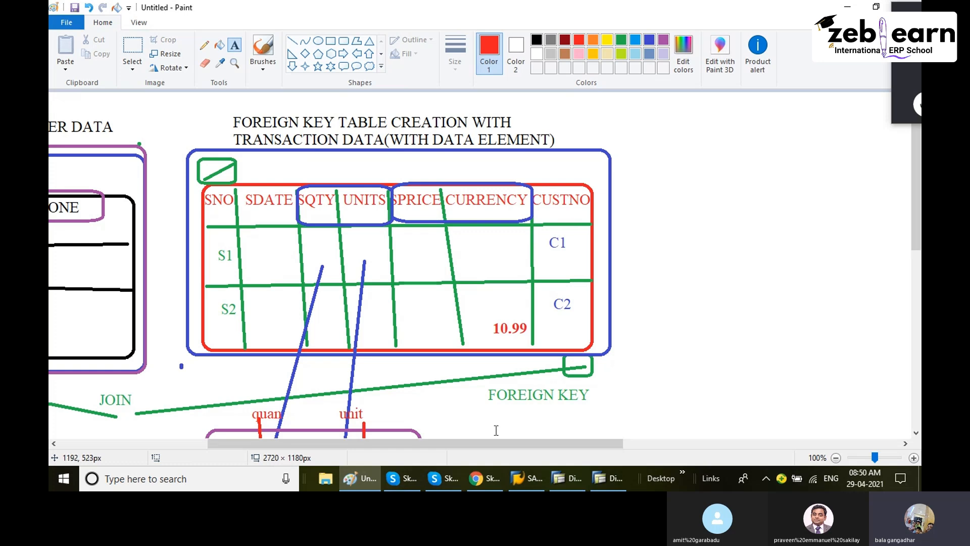
drag(399, 447, 251, 443)
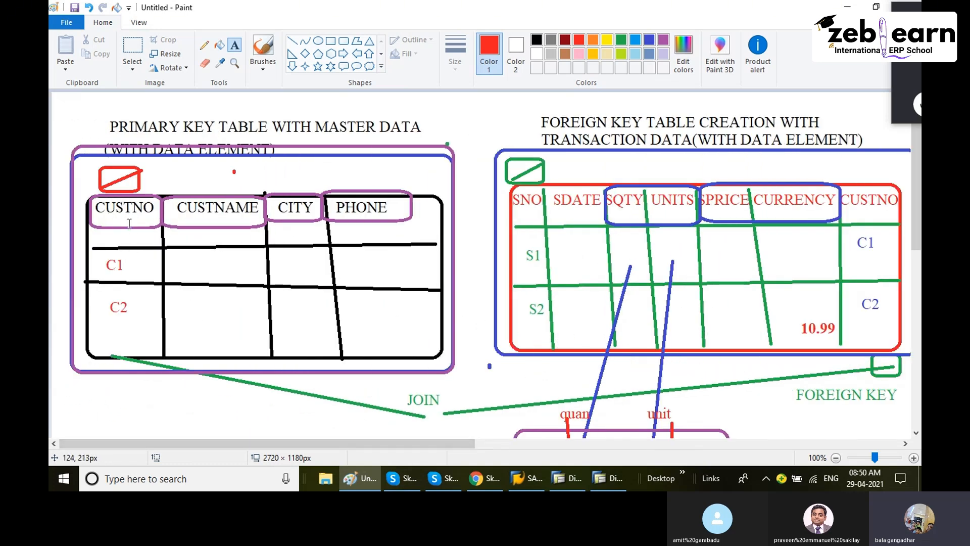
Step: Switch back to the SAP table and add the field CUSTNO with the existing data element ZGRCUSTNO
click(366, 483)
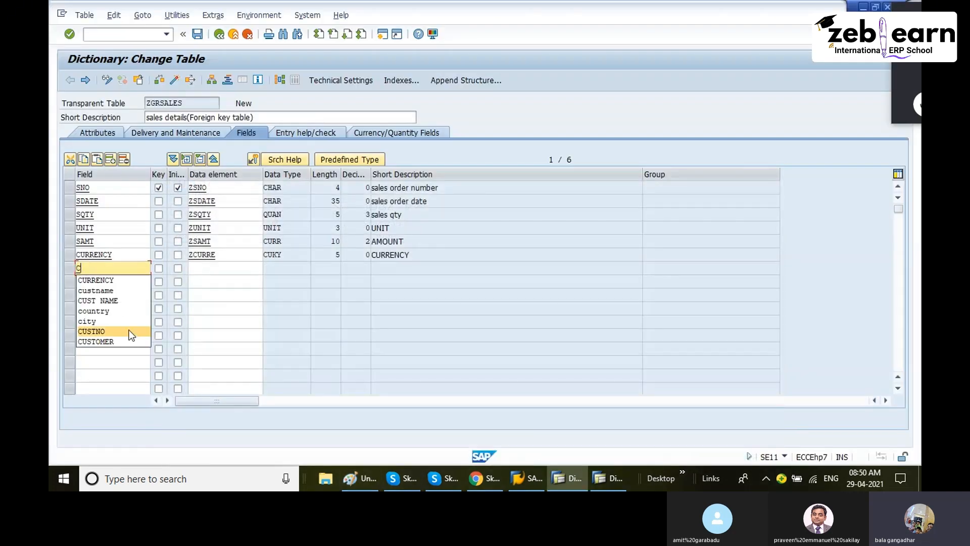
click(129, 329)
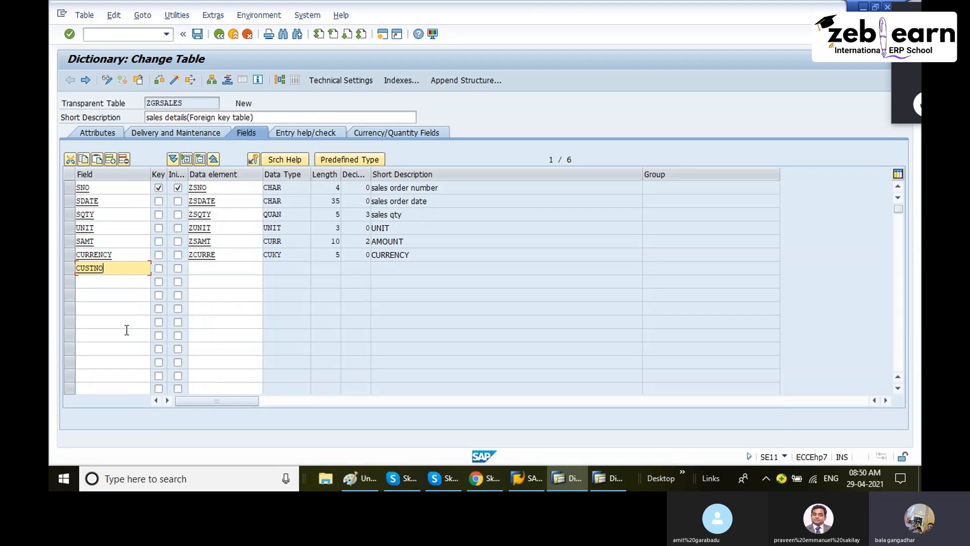
click(210, 268)
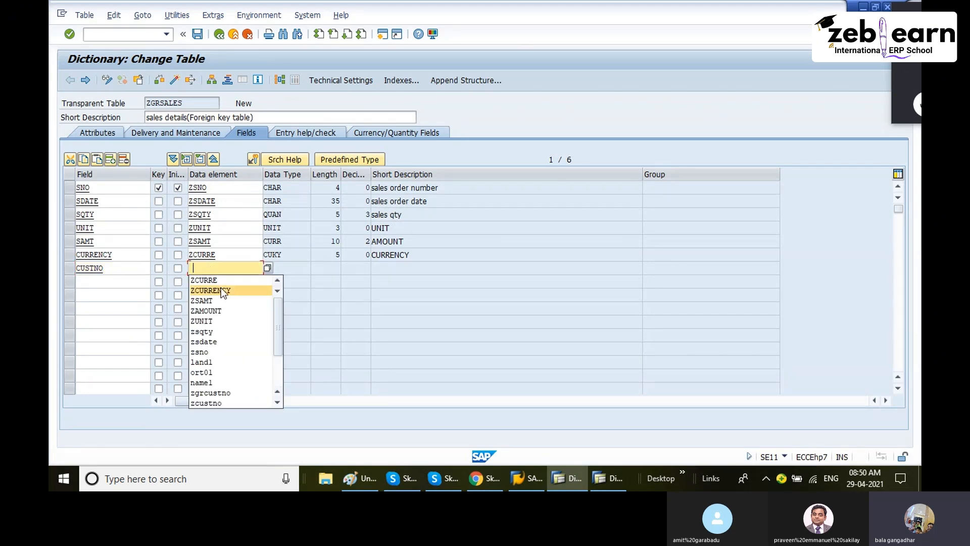
text(Z)
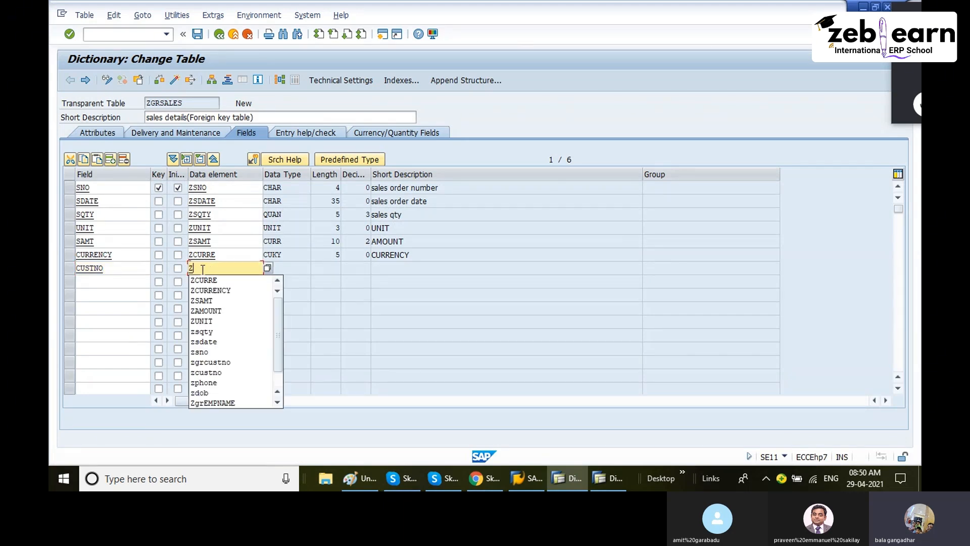
click(227, 362)
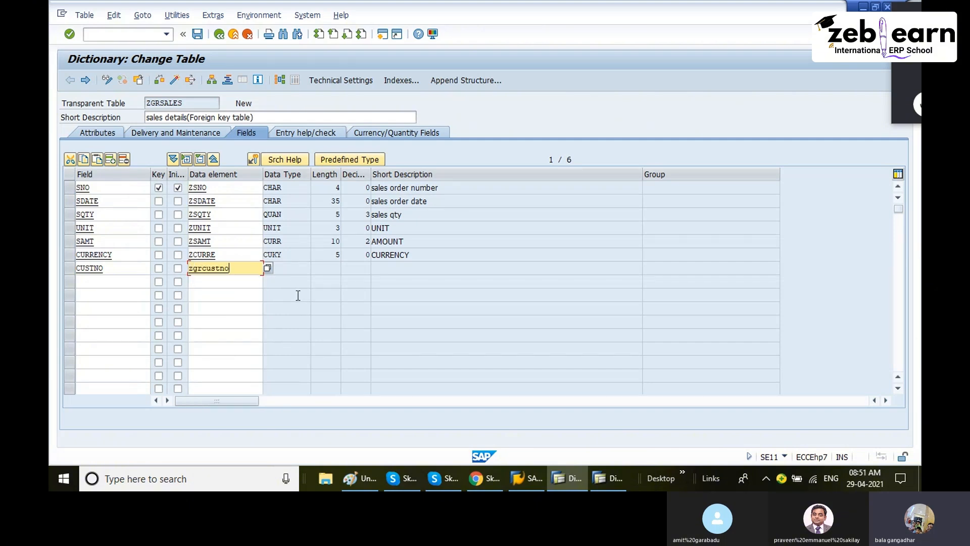
key(Return)
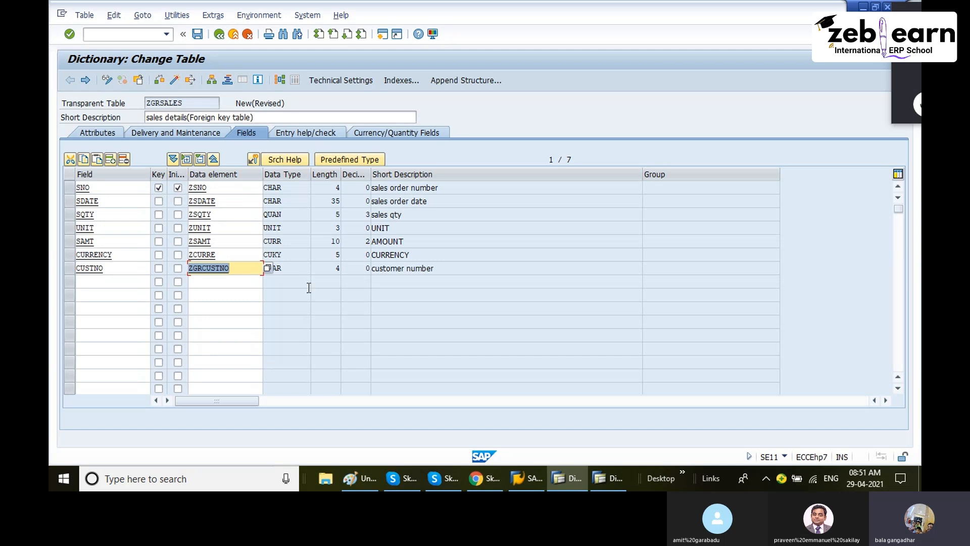
Step: Save table ZGRSALES with the added customer number field
click(289, 270)
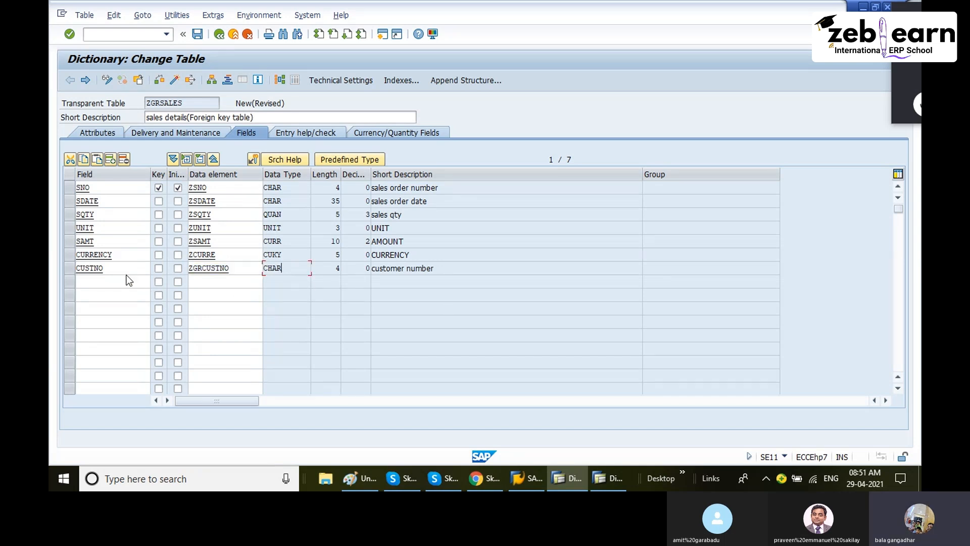
drag(123, 271, 74, 273)
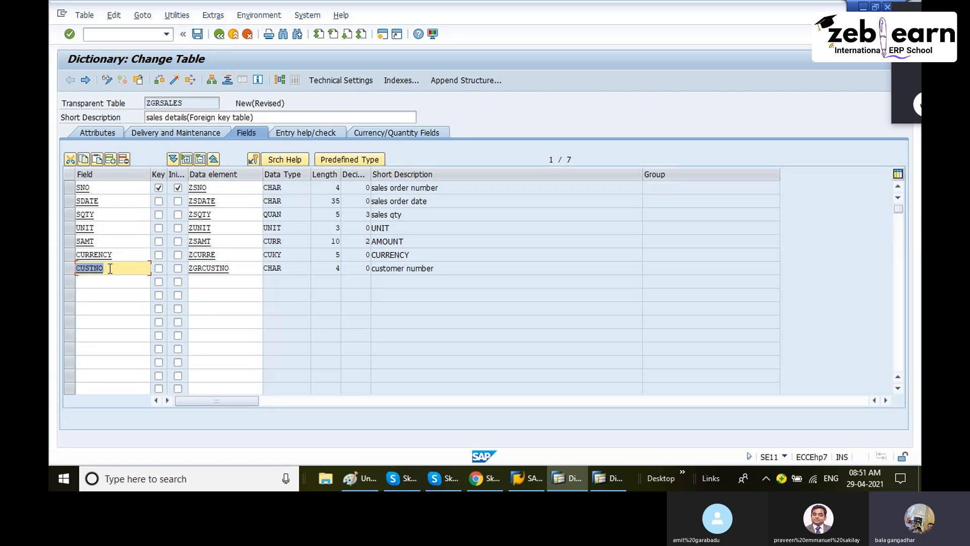
drag(240, 272, 178, 275)
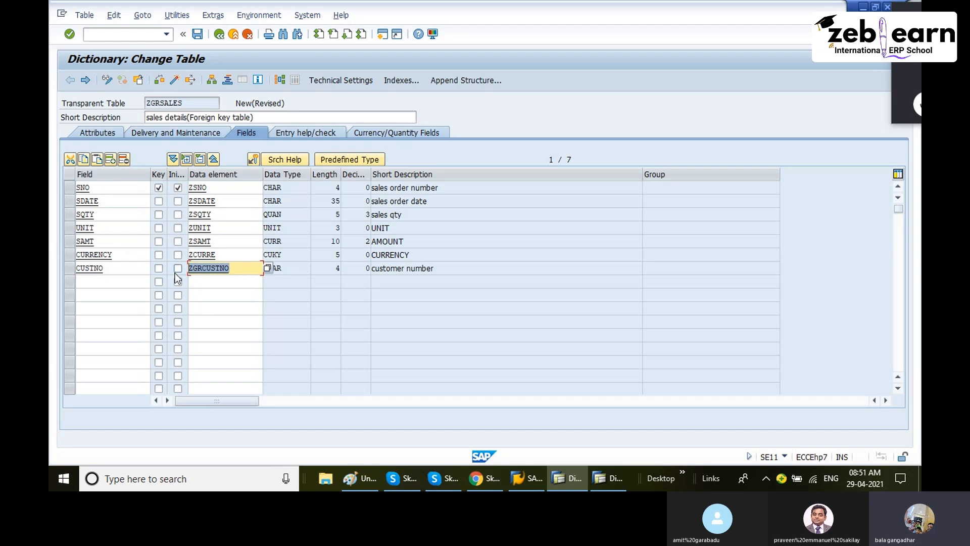
click(200, 37)
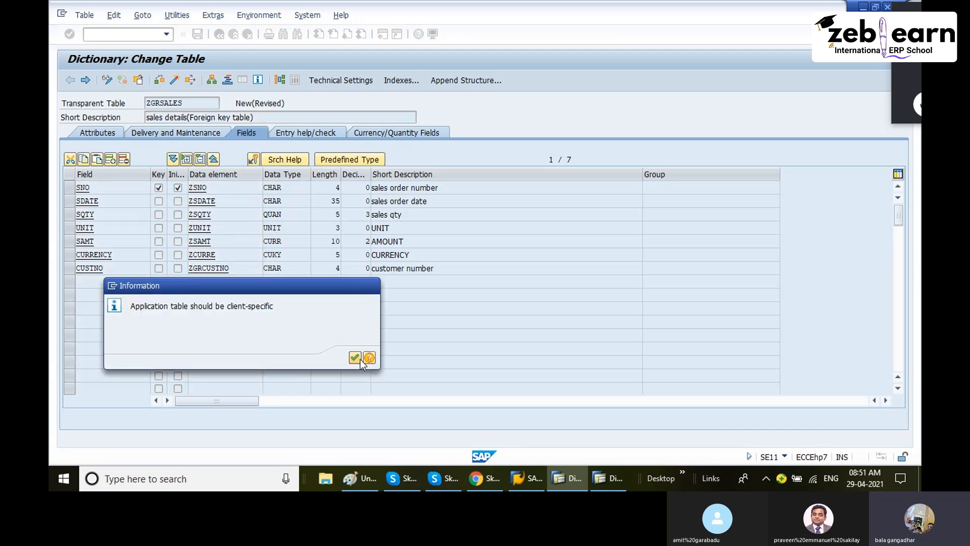
click(361, 354)
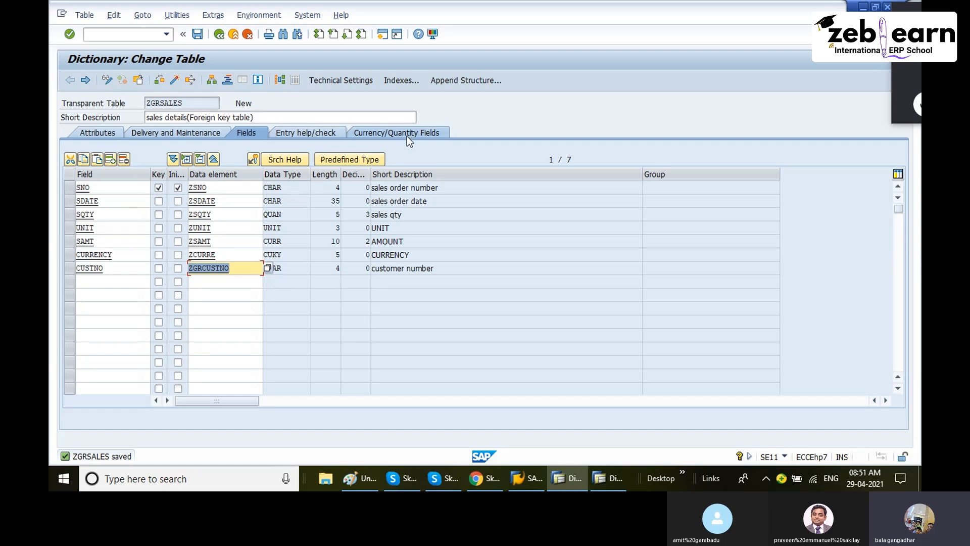
click(364, 475)
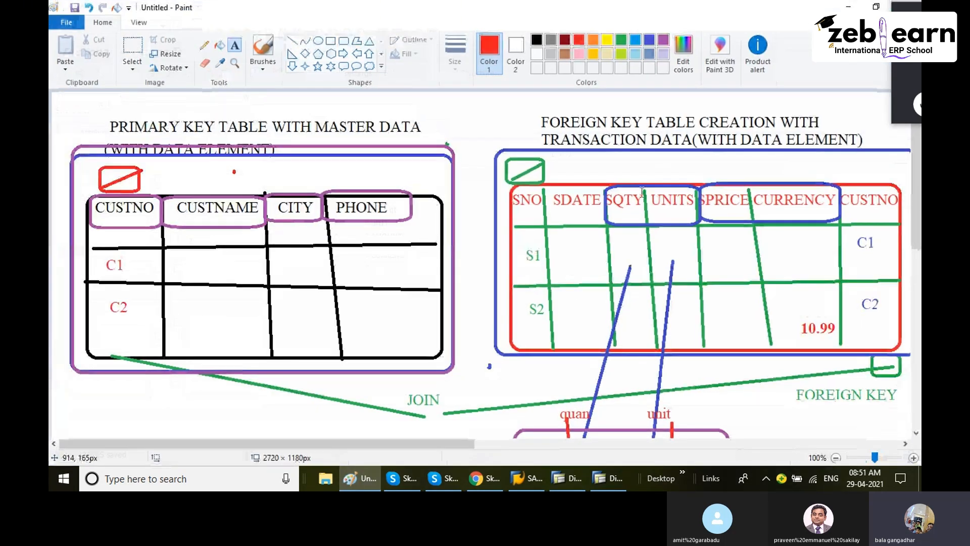
drag(529, 104, 642, 131)
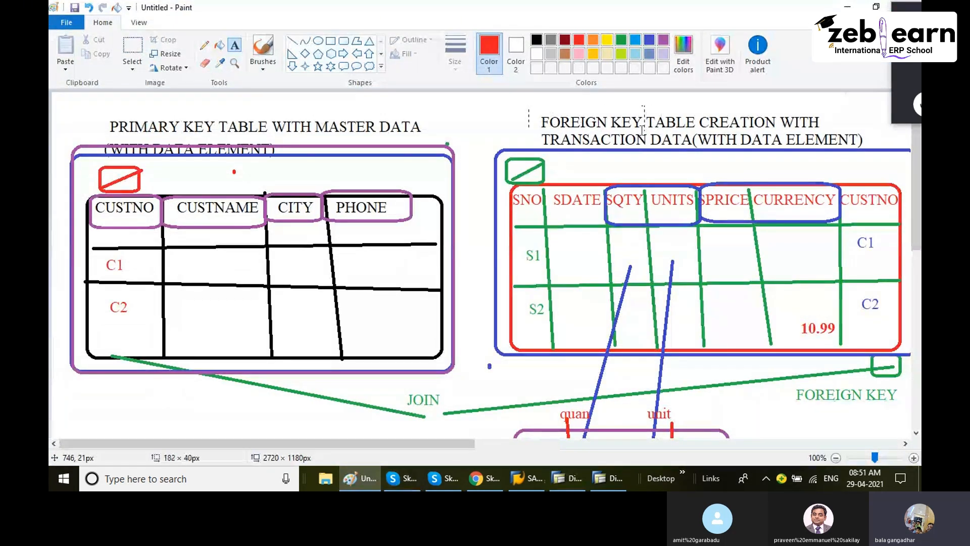
click(629, 195)
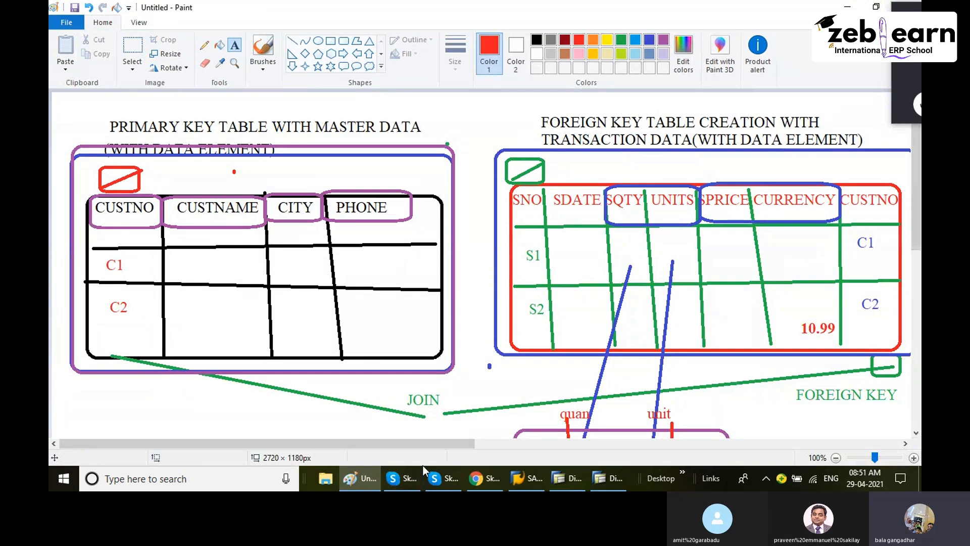
click(369, 480)
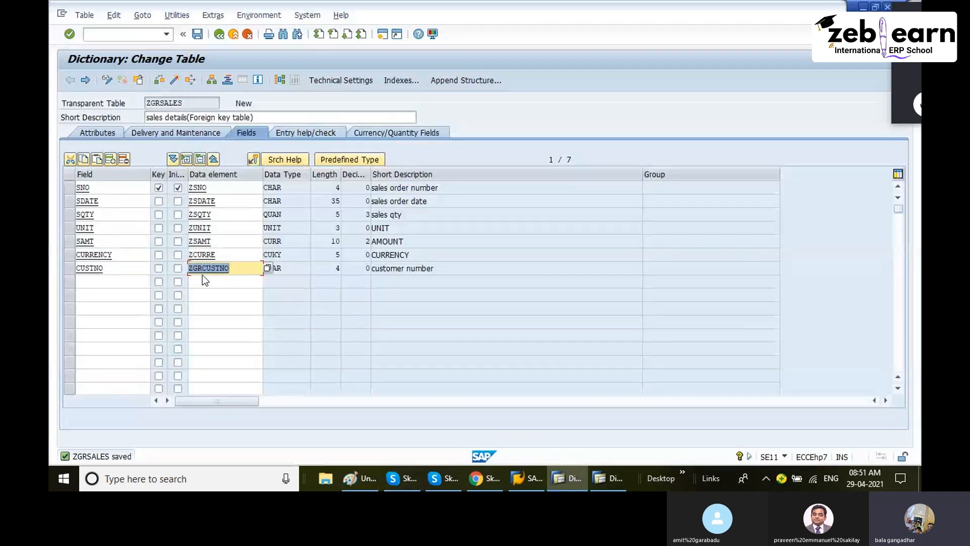
Step: Start creating a foreign key for the field CUSTNO and enter the short text FOREIGN KEY RELATION
click(109, 268)
click(69, 268)
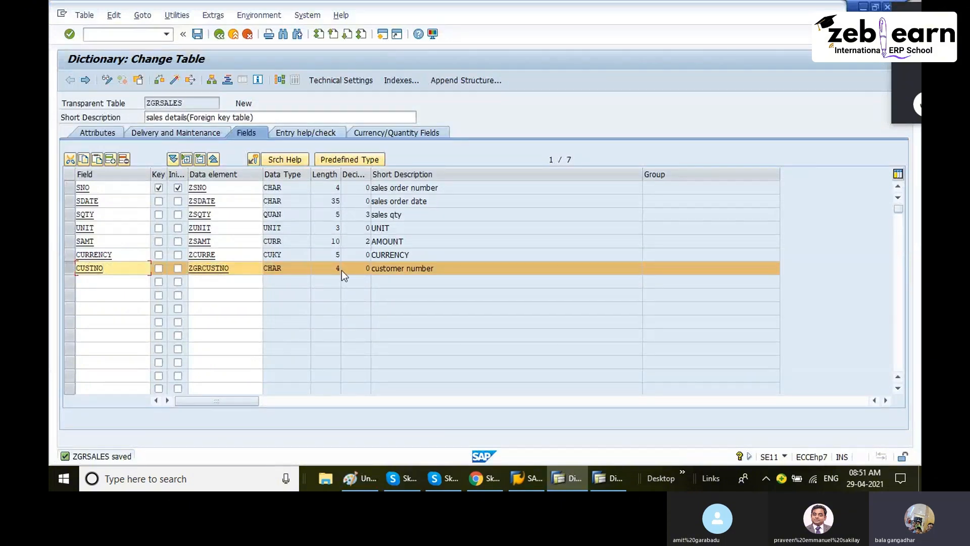
click(71, 268)
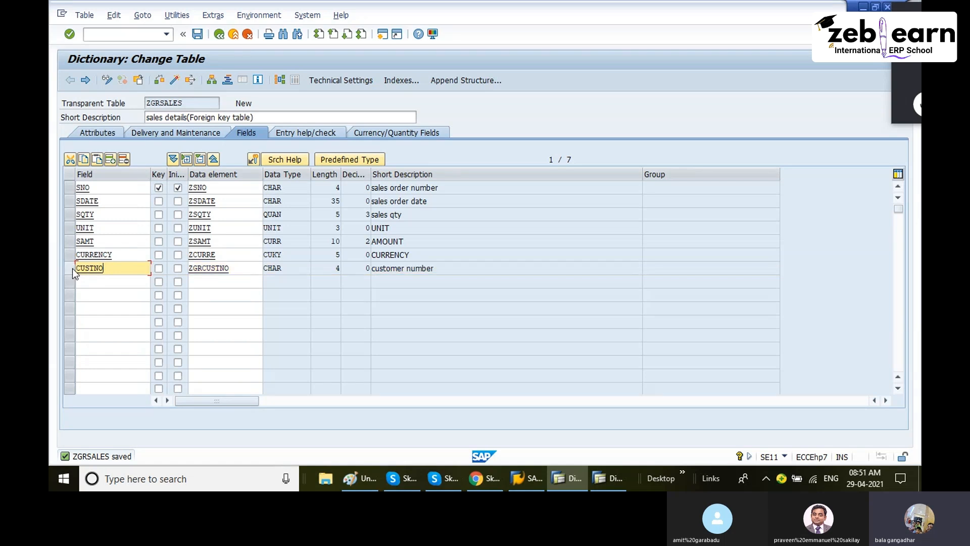
click(255, 165)
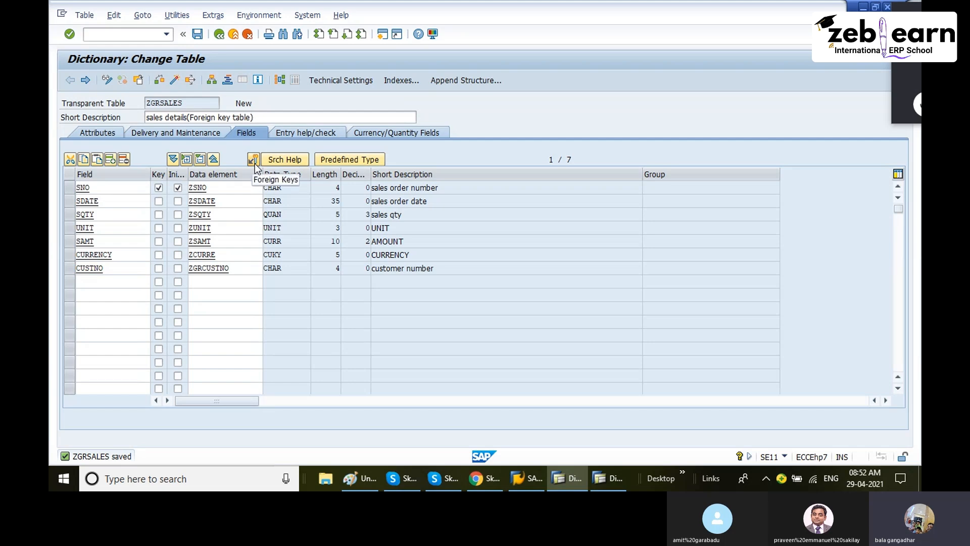
click(255, 164)
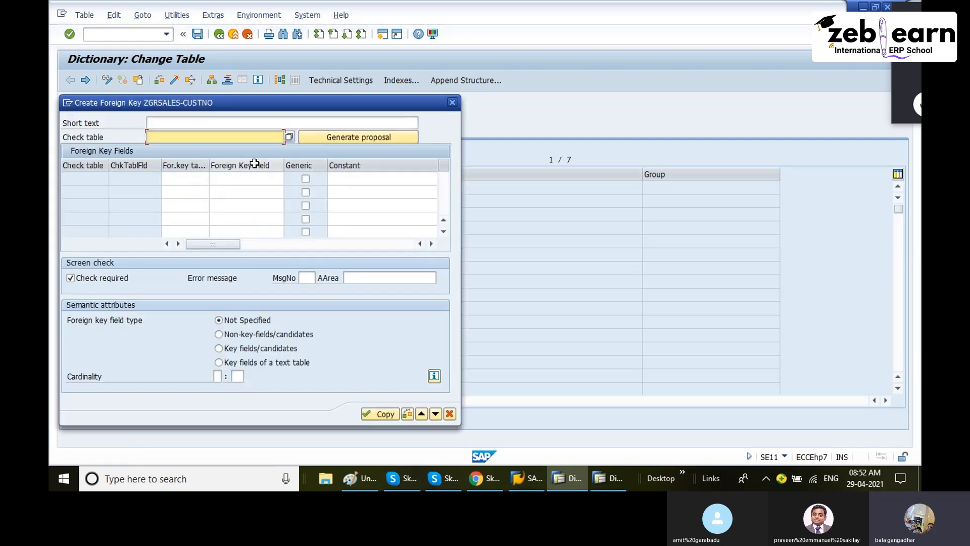
click(169, 122)
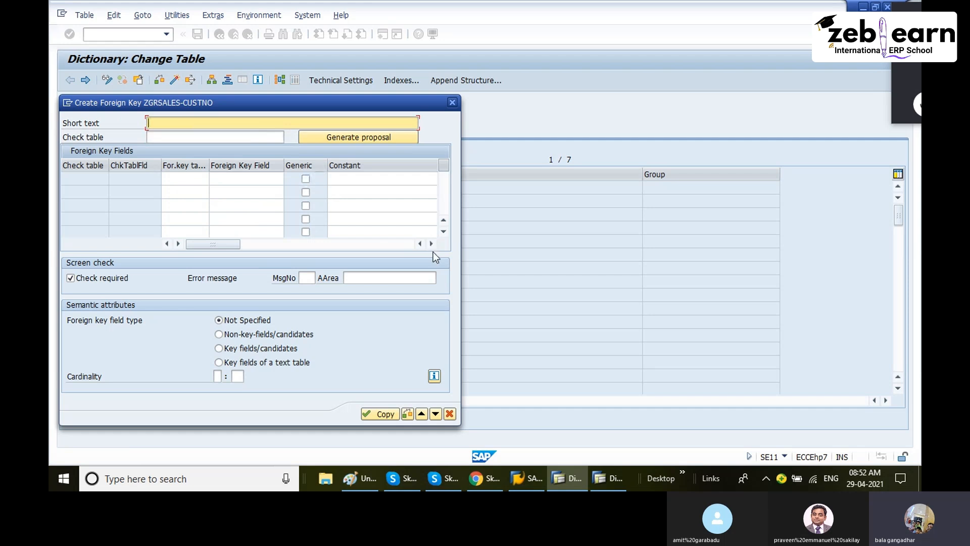
text(FOR)
text(IIGN KEY RELATION)
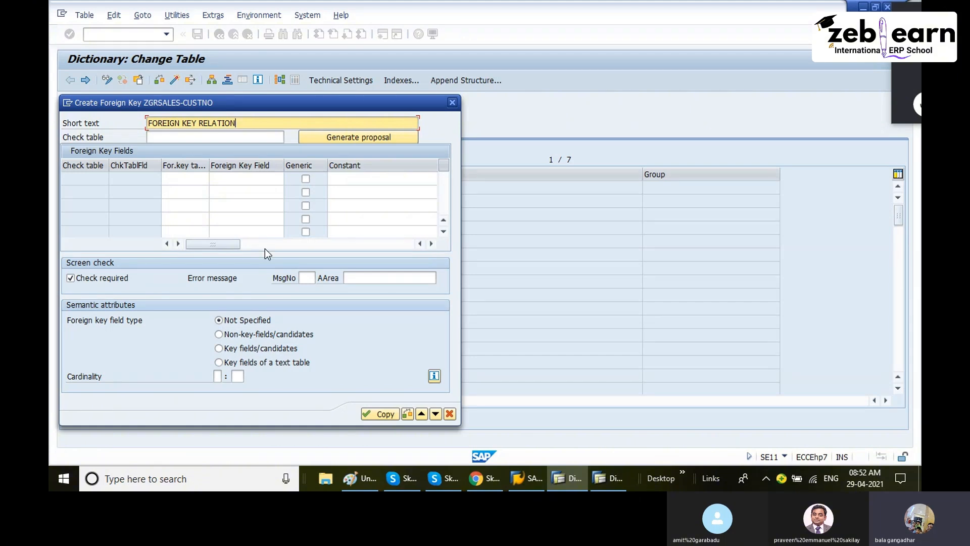
Step: Switch to the Paint diagram and examine the primary key table that serves as the check table
click(202, 137)
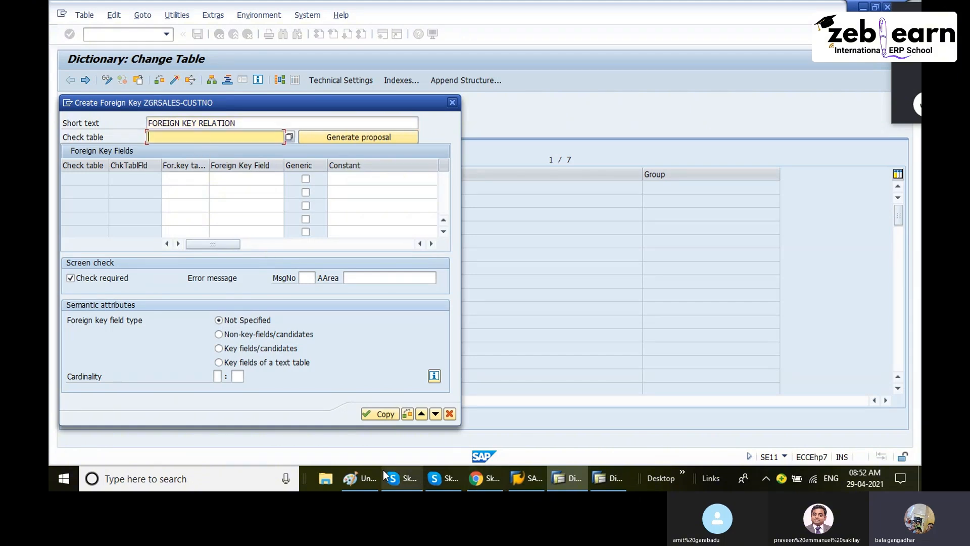
click(359, 474)
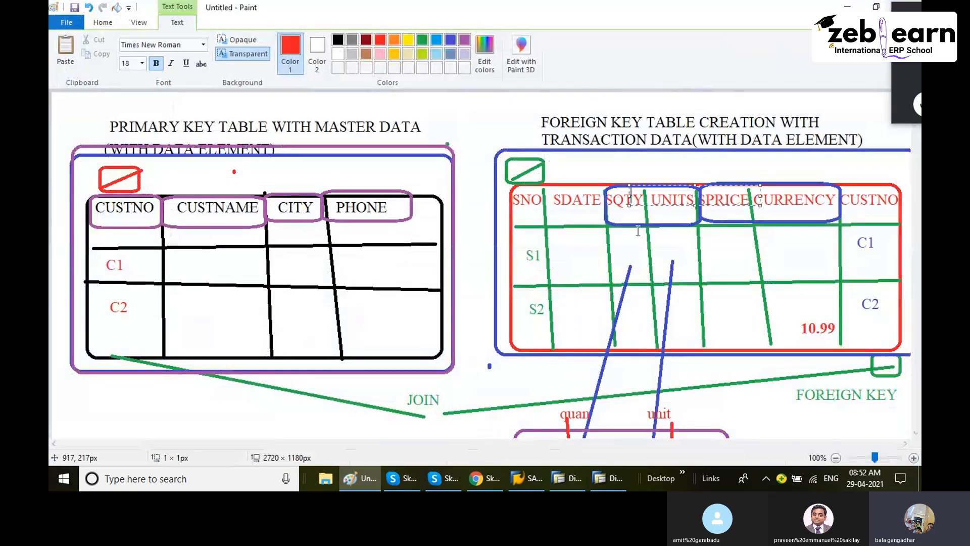
click(163, 186)
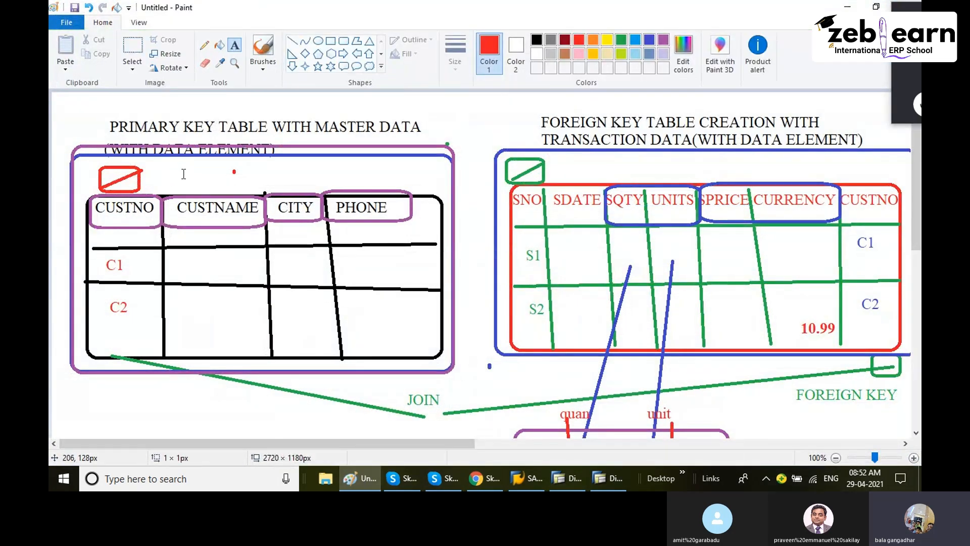
click(184, 174)
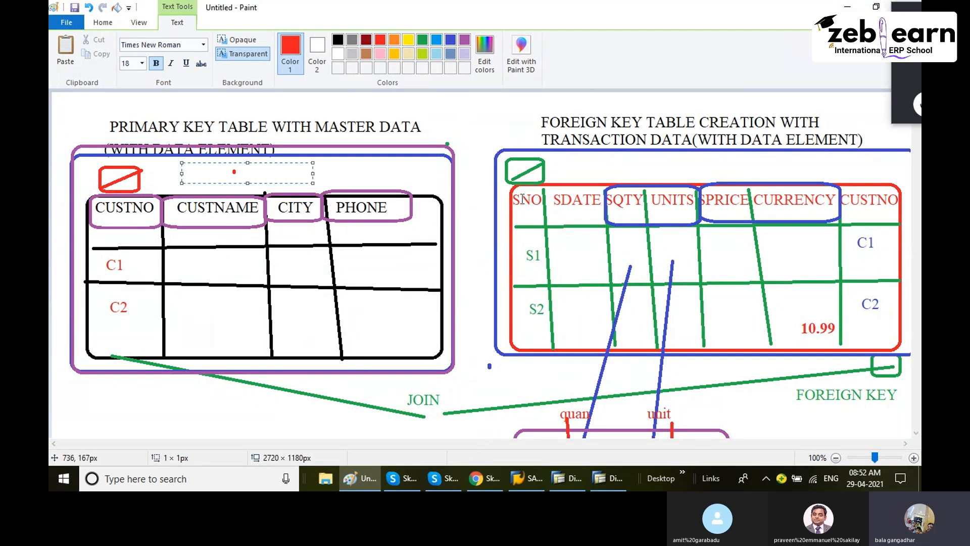
click(225, 195)
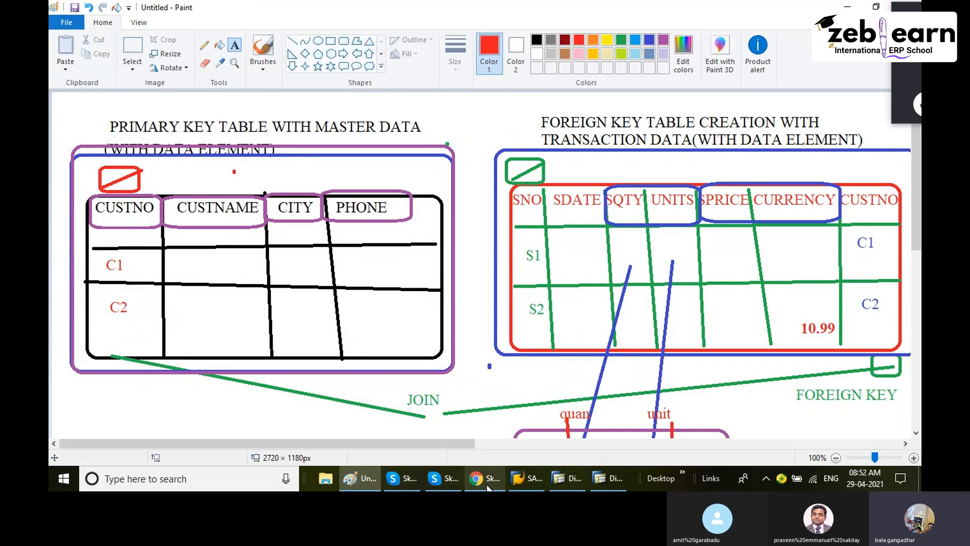
Step: Switch to the SAP session showing KNA1 and display the table ZGRCUSTOMER instead
click(522, 480)
click(581, 478)
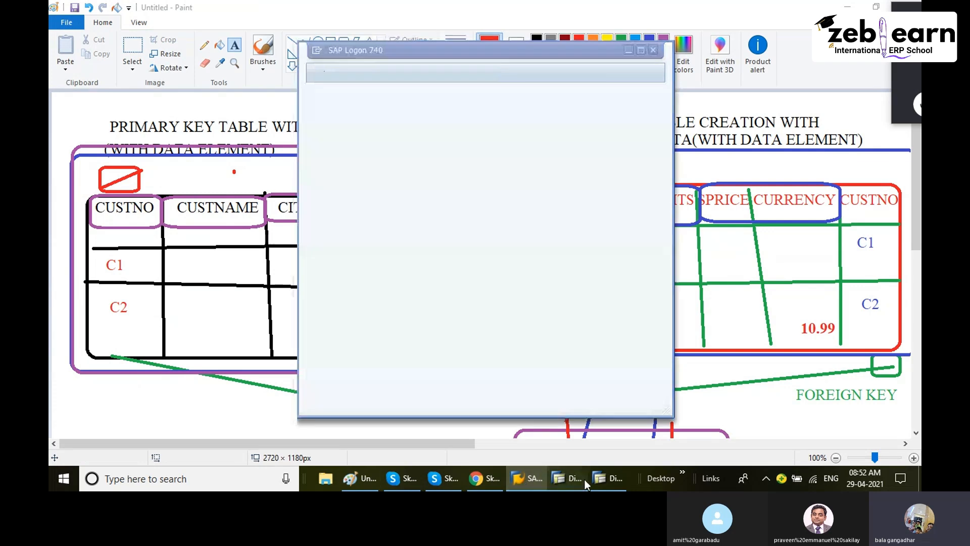
click(614, 476)
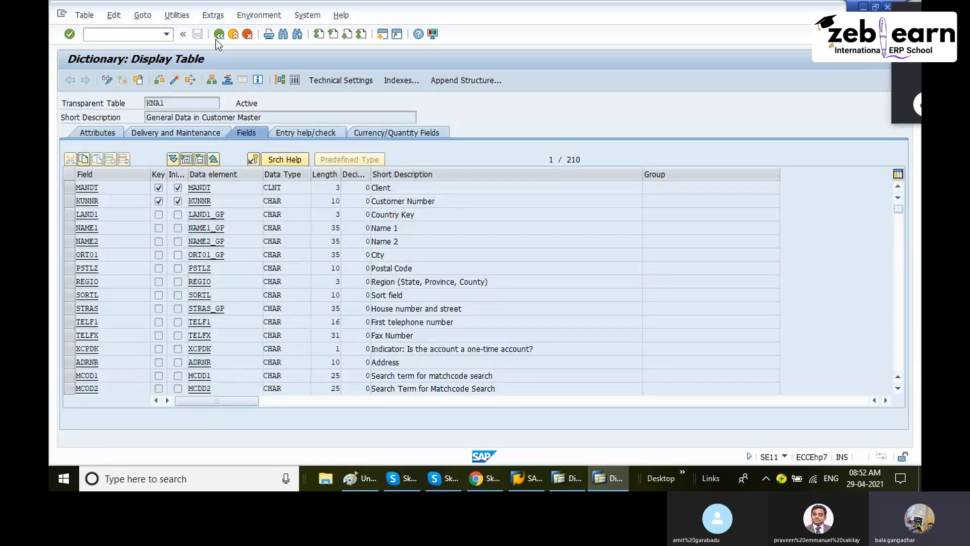
click(218, 35)
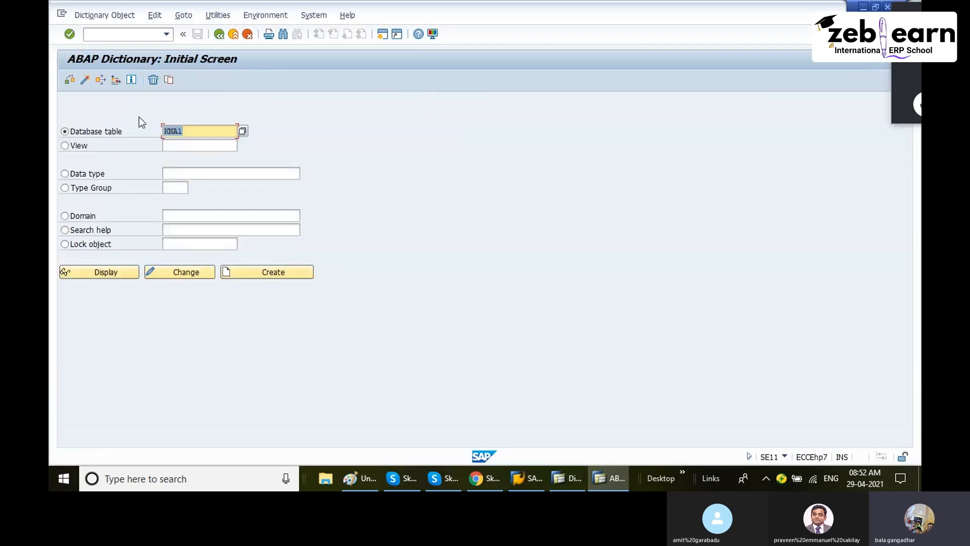
text(Z)
click(204, 162)
click(122, 271)
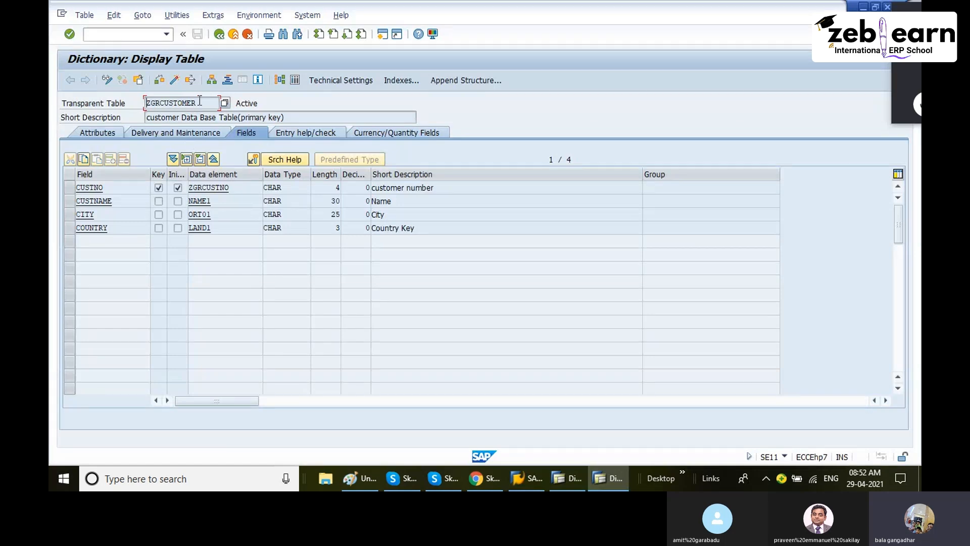
Step: Copy the table name ZGRCUSTOMER and enter it as the check table of the CUSTNO foreign key in the other SAP session
drag(200, 103, 144, 105)
click(145, 105)
key(alt+Tab)
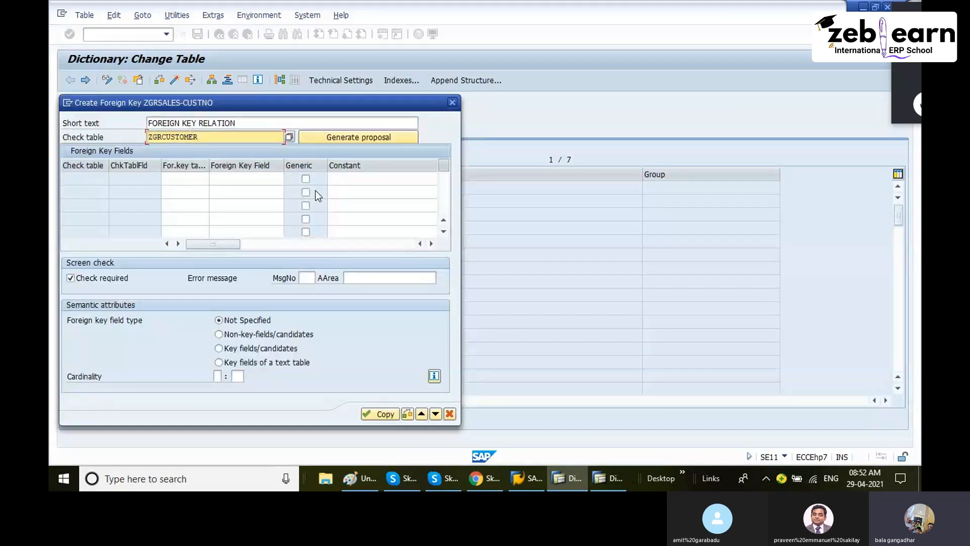
drag(230, 108, 305, 66)
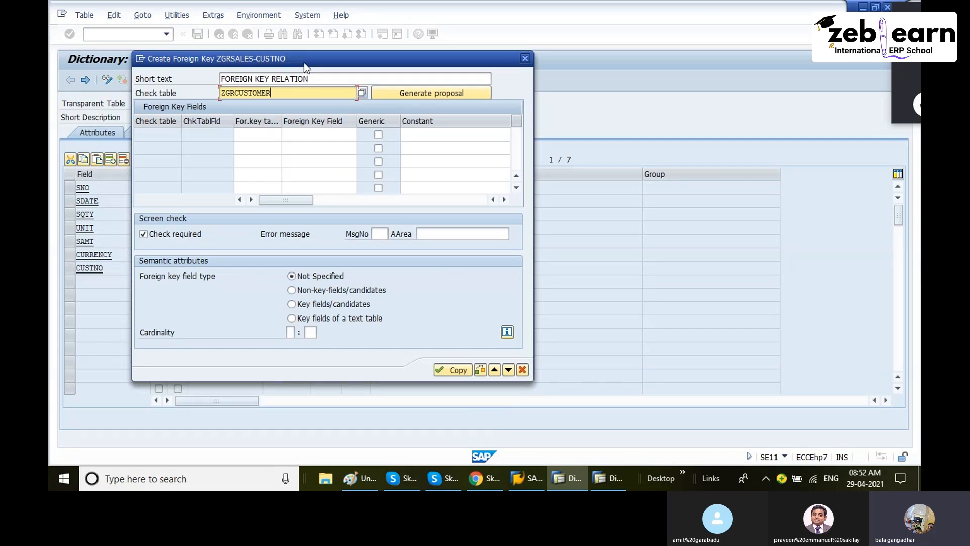
drag(315, 57, 398, 100)
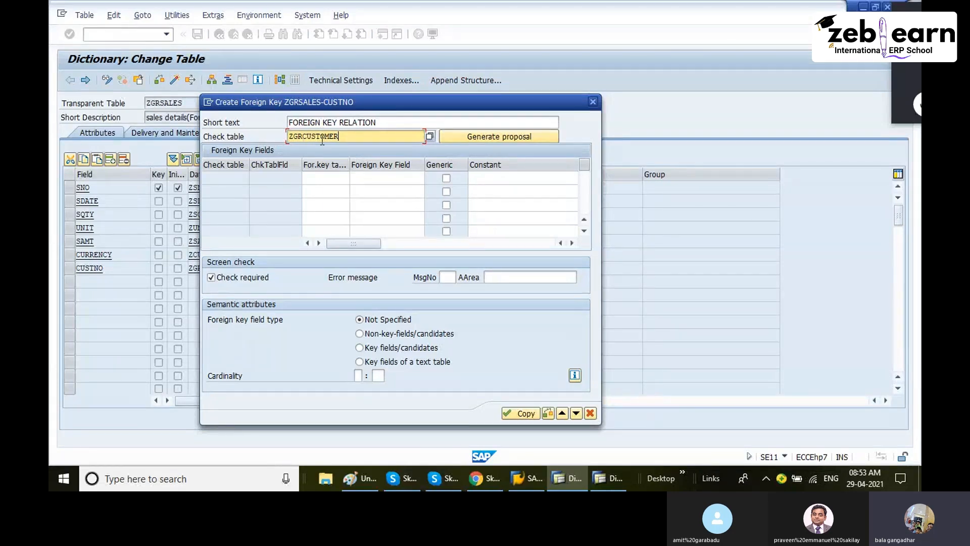
Step: Generate the foreign key proposal, review the check table and foreign key field assignments, and transfer the foreign key to ZGRSALES
click(481, 139)
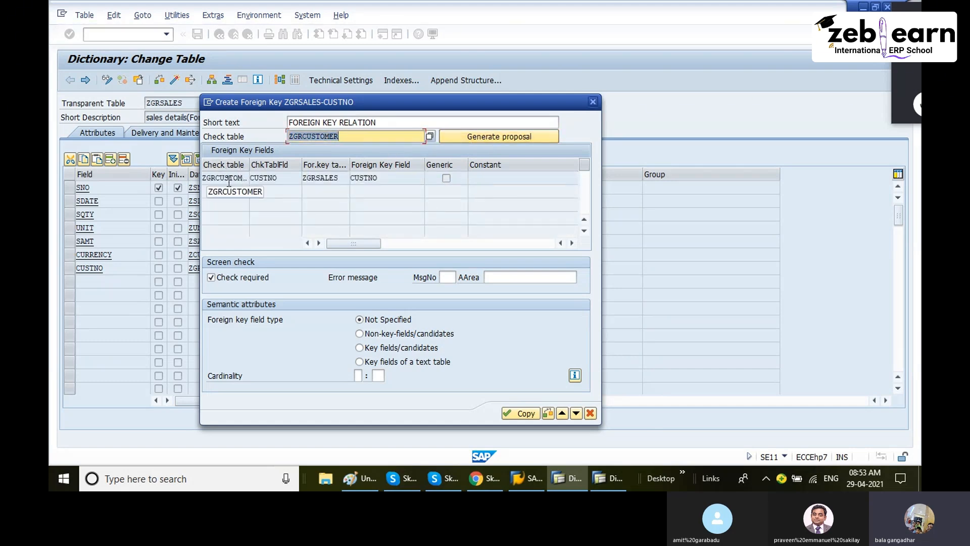
click(206, 181)
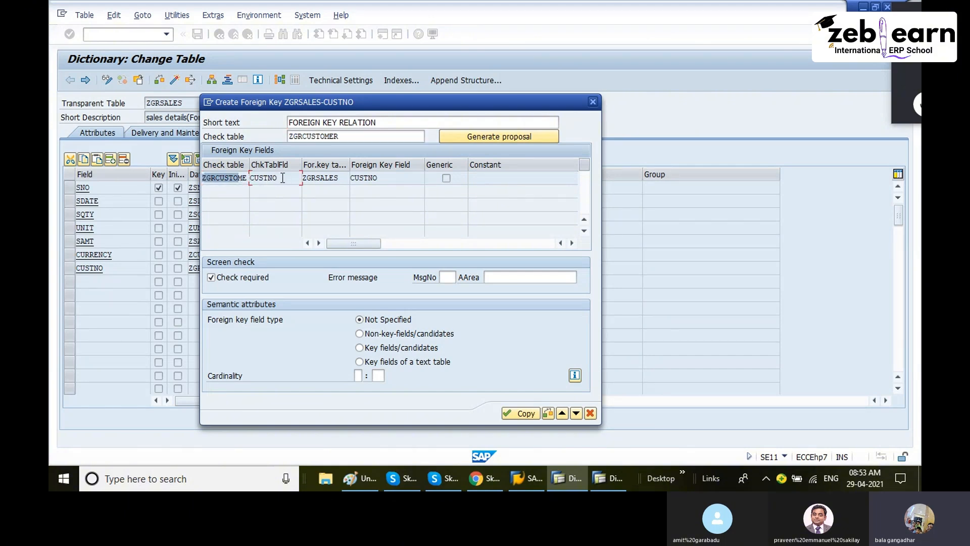
click(251, 178)
click(346, 179)
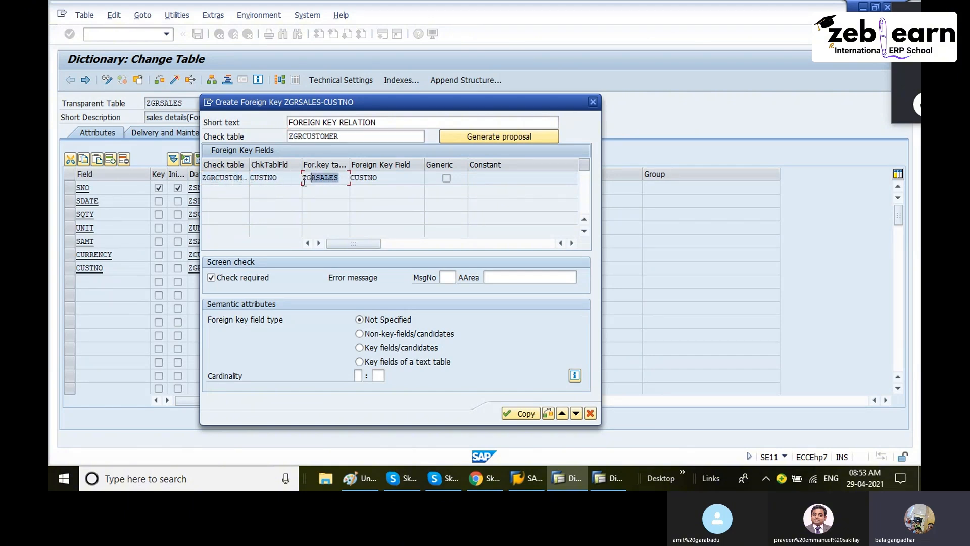
click(382, 181)
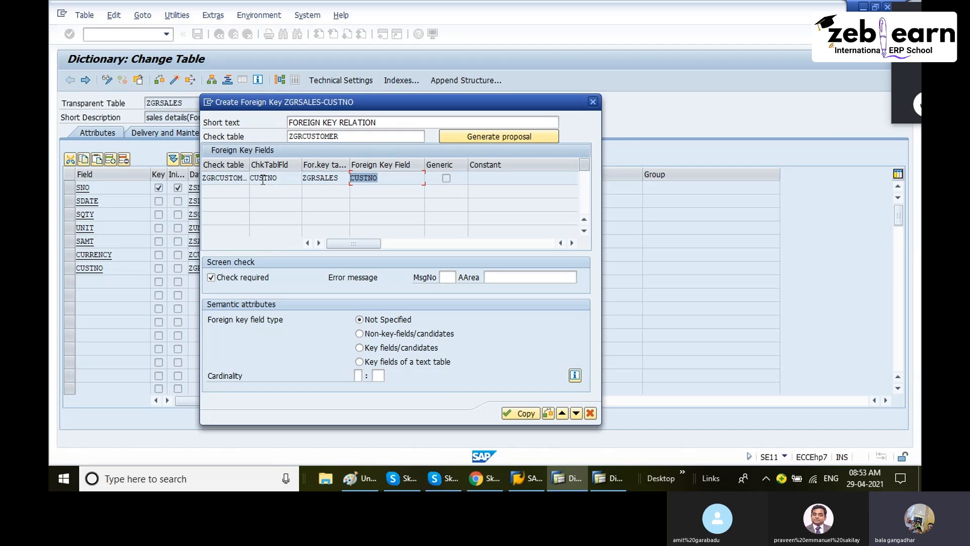
drag(249, 164, 258, 165)
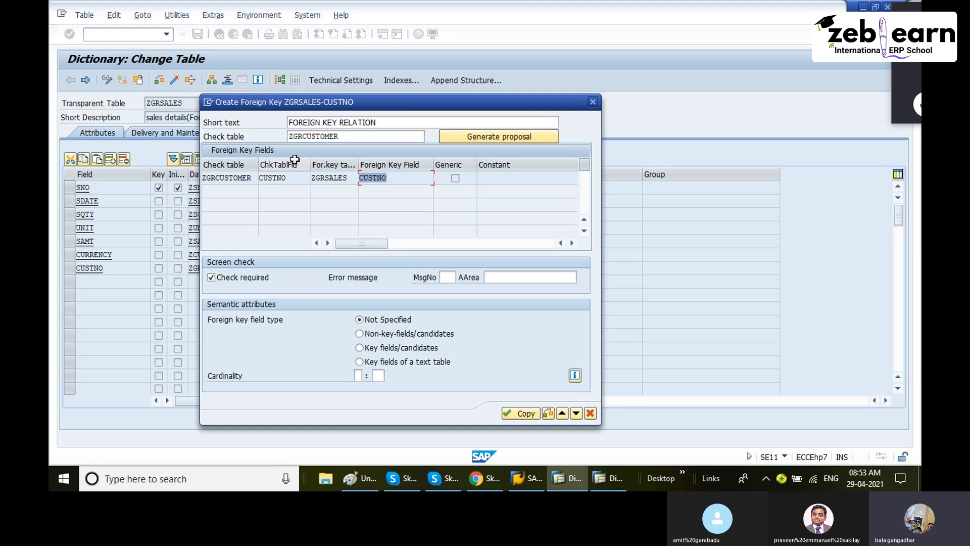
click(495, 139)
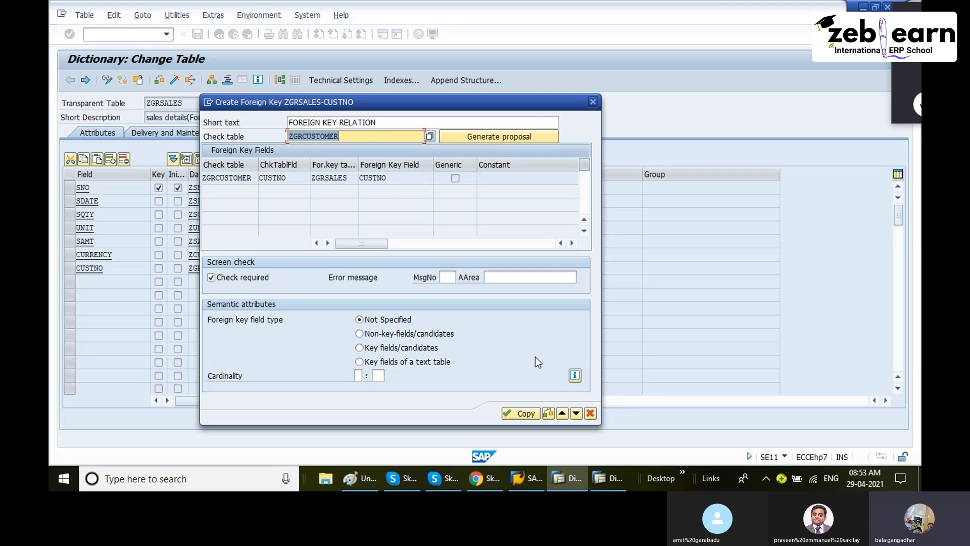
click(524, 416)
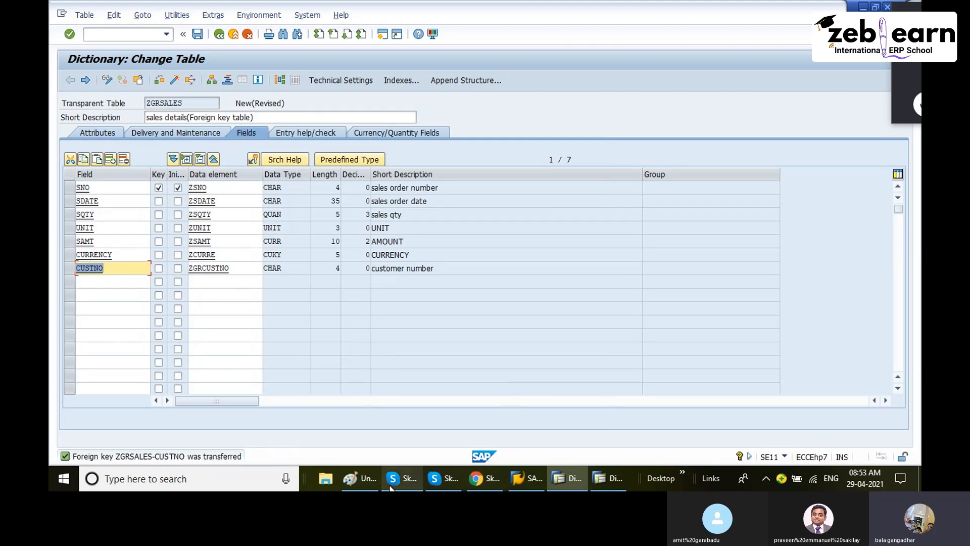
Step: Switch to the Paint diagram, examine the SQTY–UNITS and SAMT–CURRENCY reference field examples, and return to the SAP table
click(363, 480)
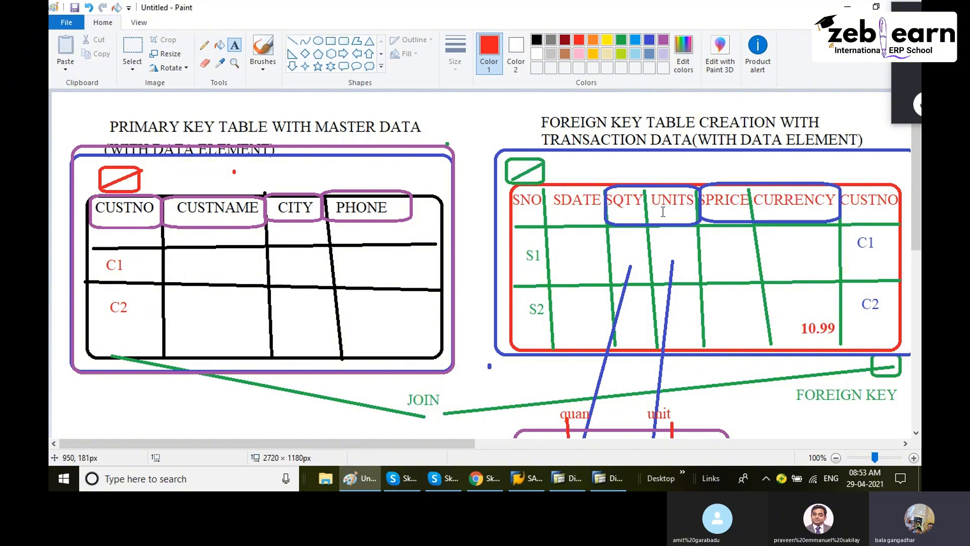
scroll(663, 211, down, 3)
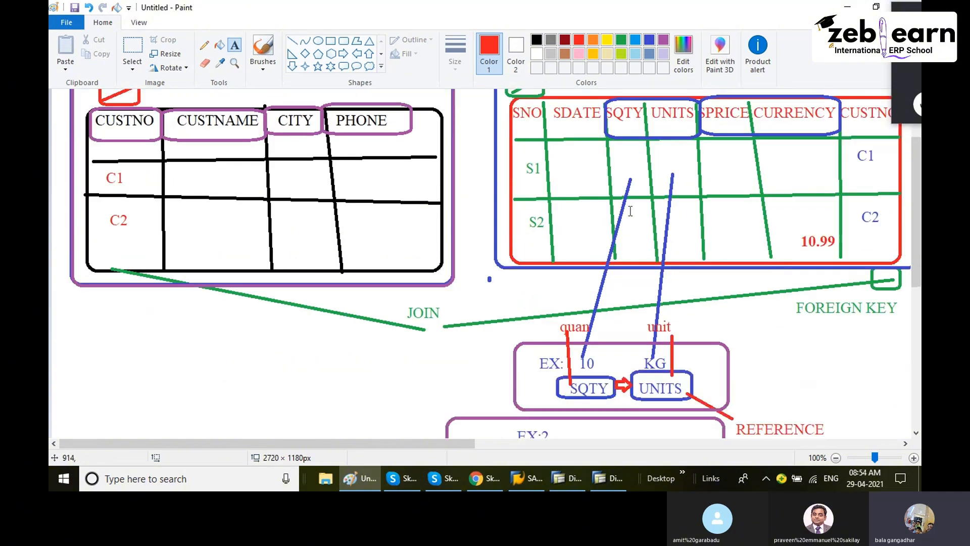
scroll(588, 224, down, 2)
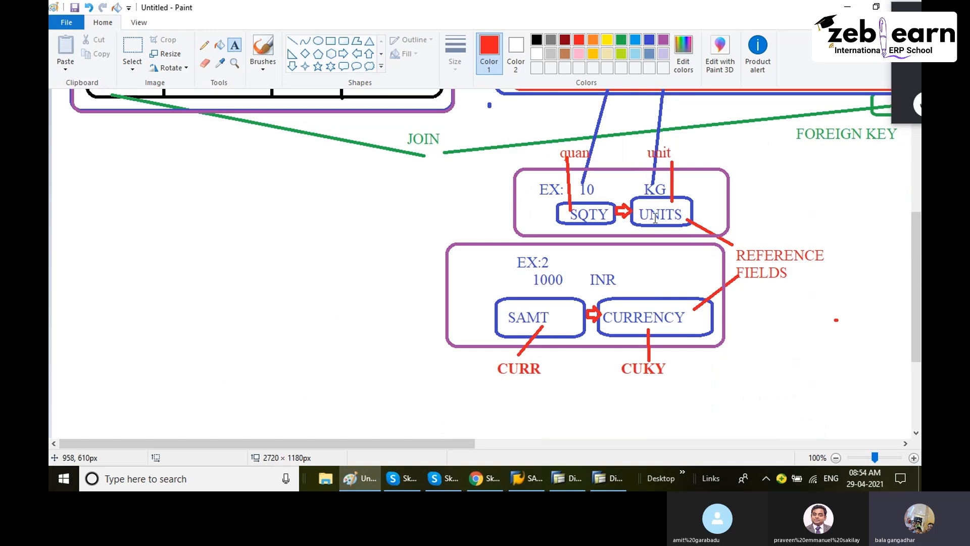
click(356, 487)
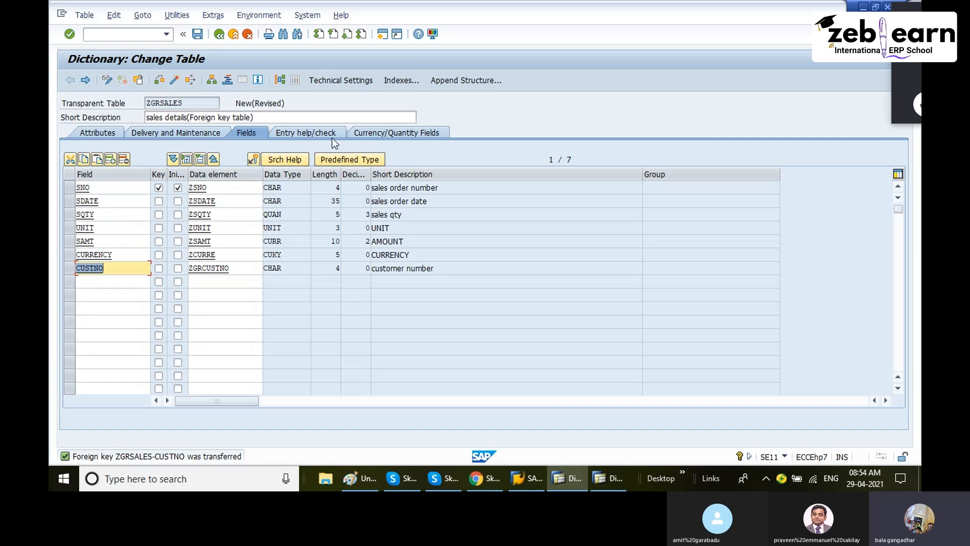
Step: Open the currency and quantity field settings of ZGRSALES and examine the reference table and reference field entries for SQTY and SAMT
click(399, 133)
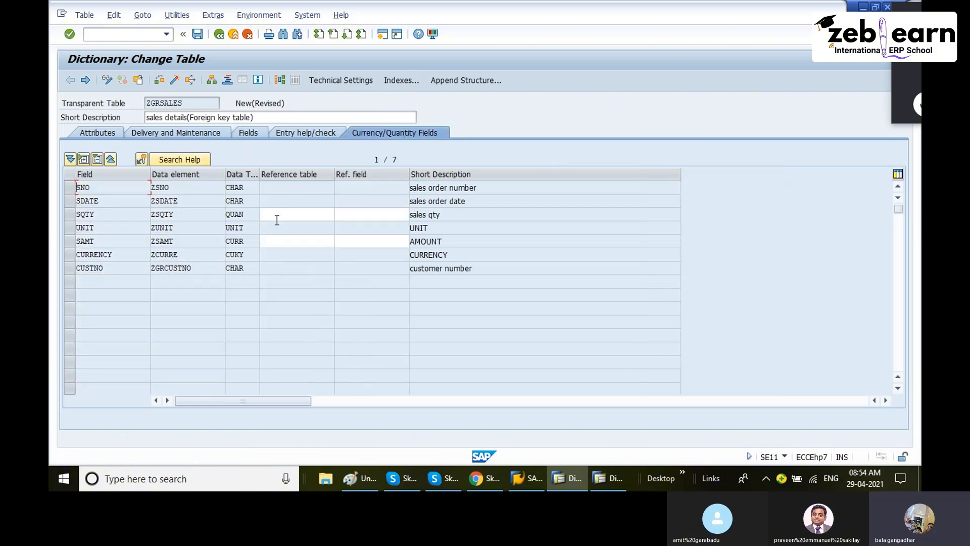
drag(245, 214, 227, 245)
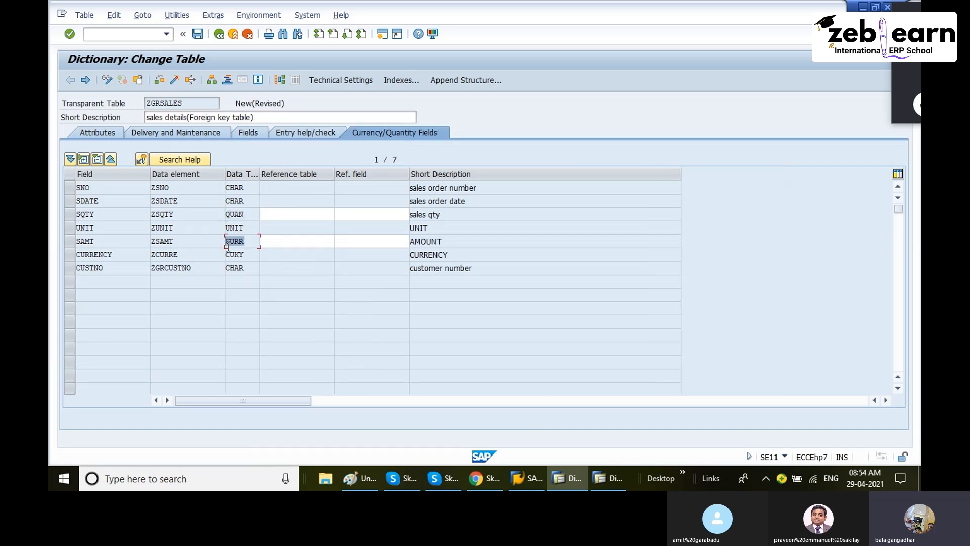
click(268, 242)
click(283, 214)
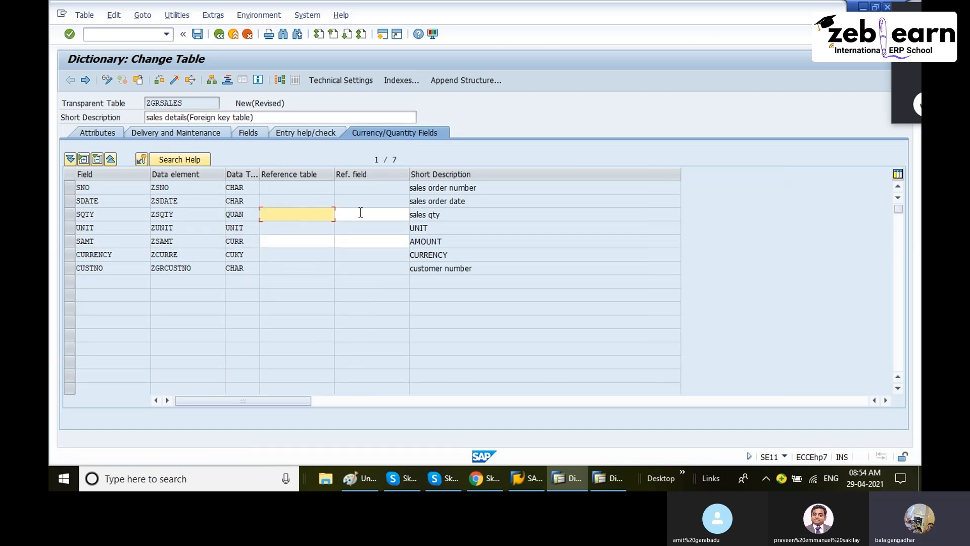
click(361, 212)
click(359, 238)
click(319, 237)
click(305, 201)
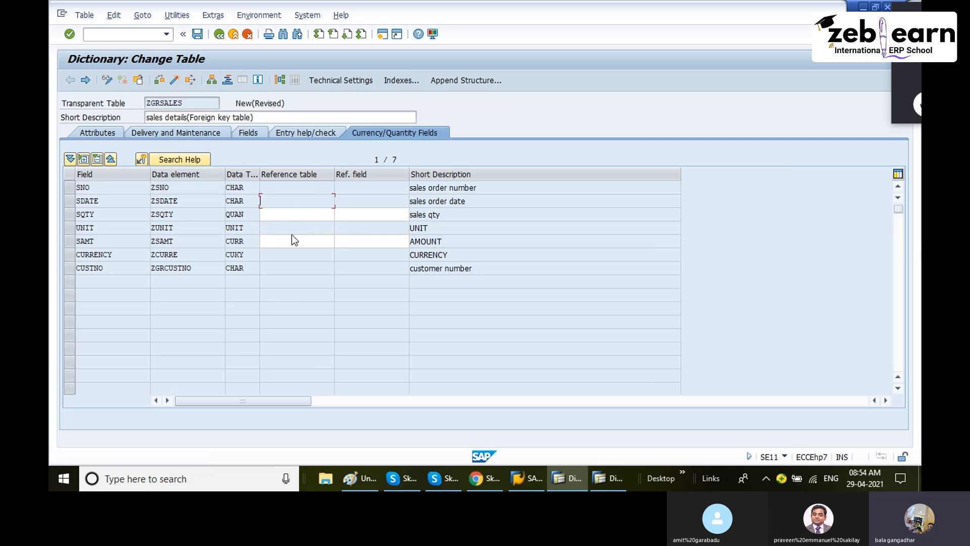
click(289, 255)
click(287, 268)
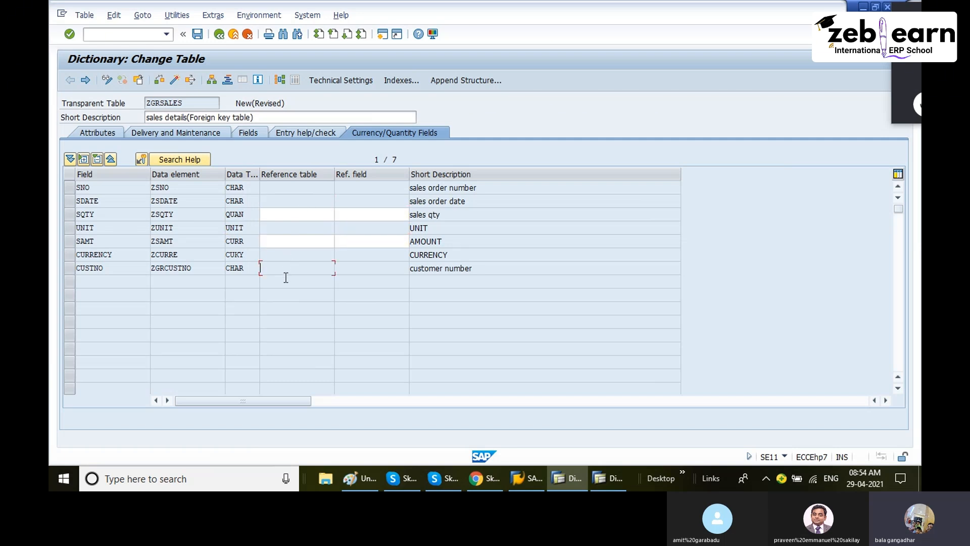
click(296, 216)
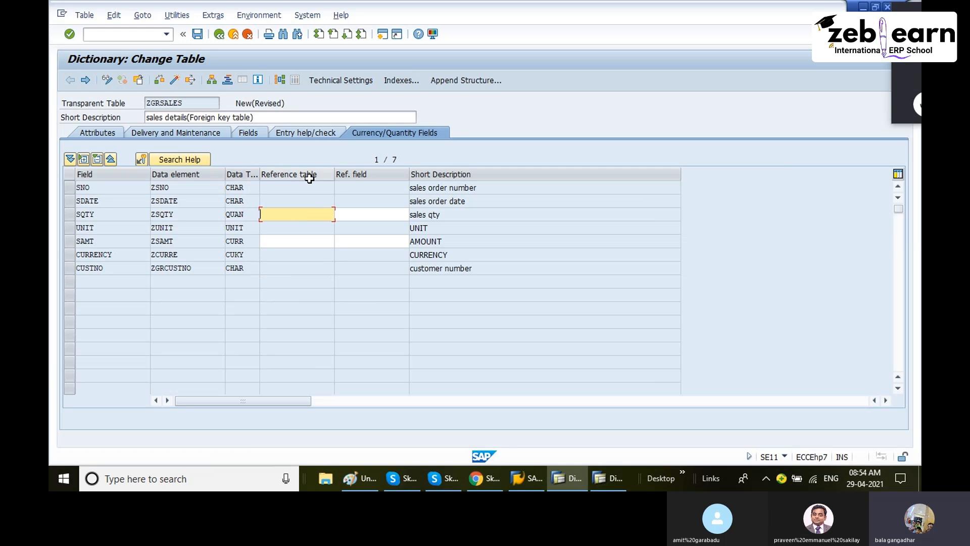
Step: Copy the table name ZGRSALES and enter it as the reference table for both SQTY and SAMT
click(188, 103)
drag(188, 103, 139, 107)
key(ctrl+c)
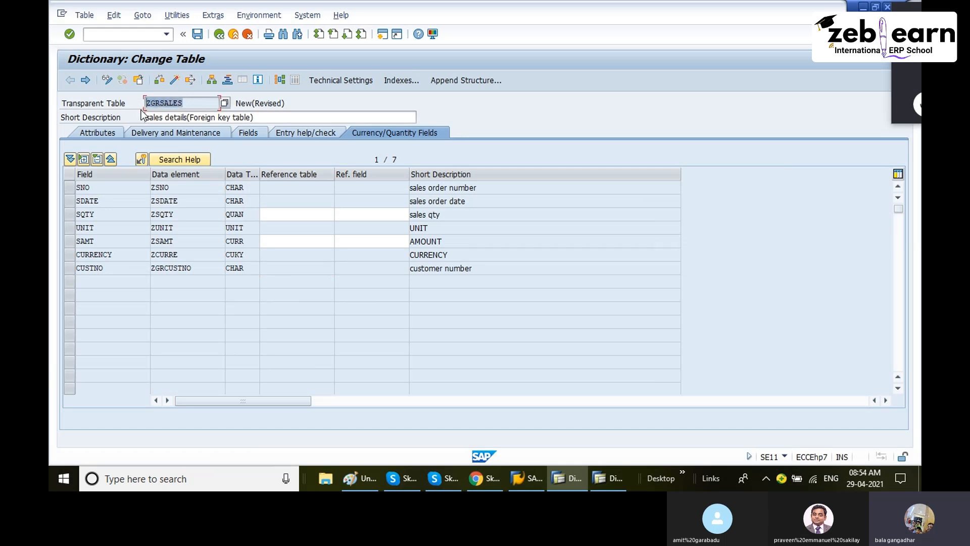
click(278, 216)
key(ctrl+v)
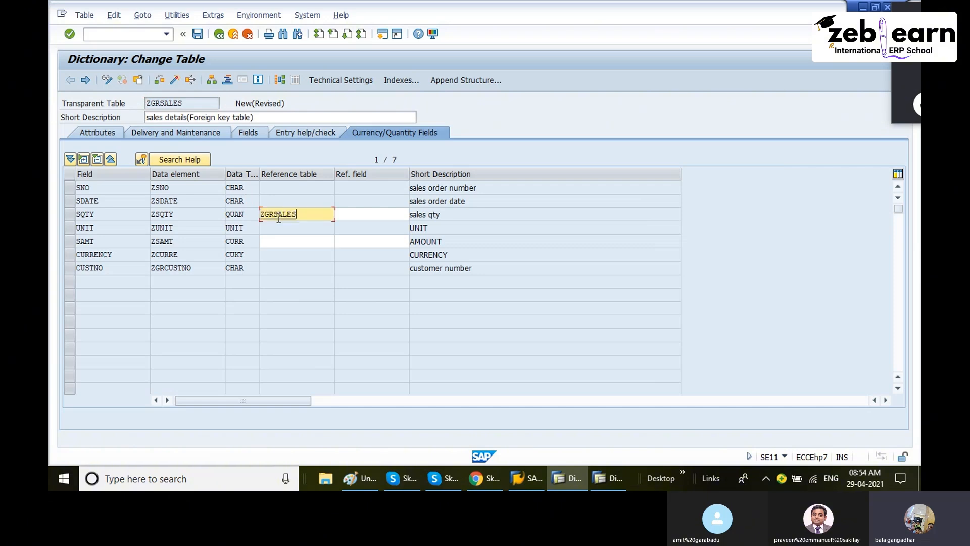
click(282, 242)
key(ctrl+v)
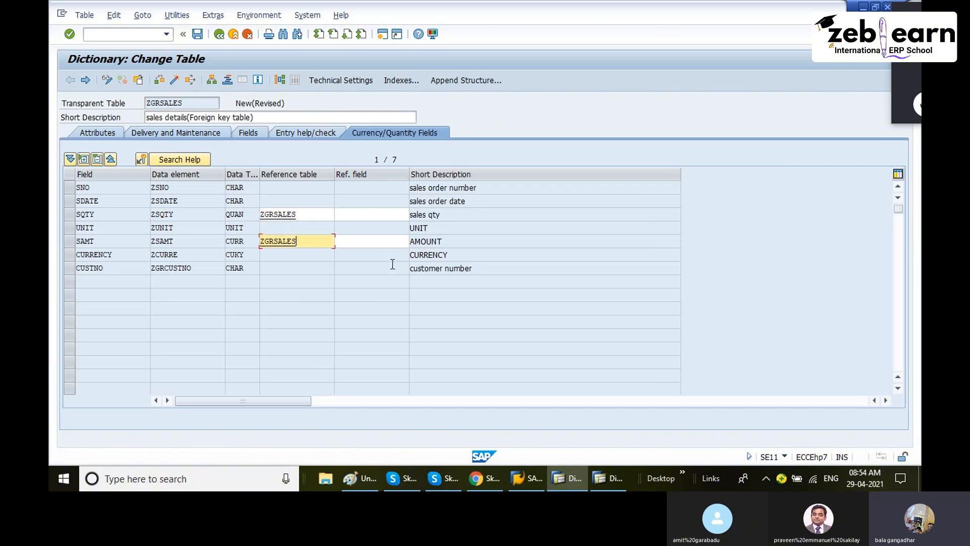
Step: Copy the field name UNIT and enter it as the reference field of SQTY
double_click(246, 214)
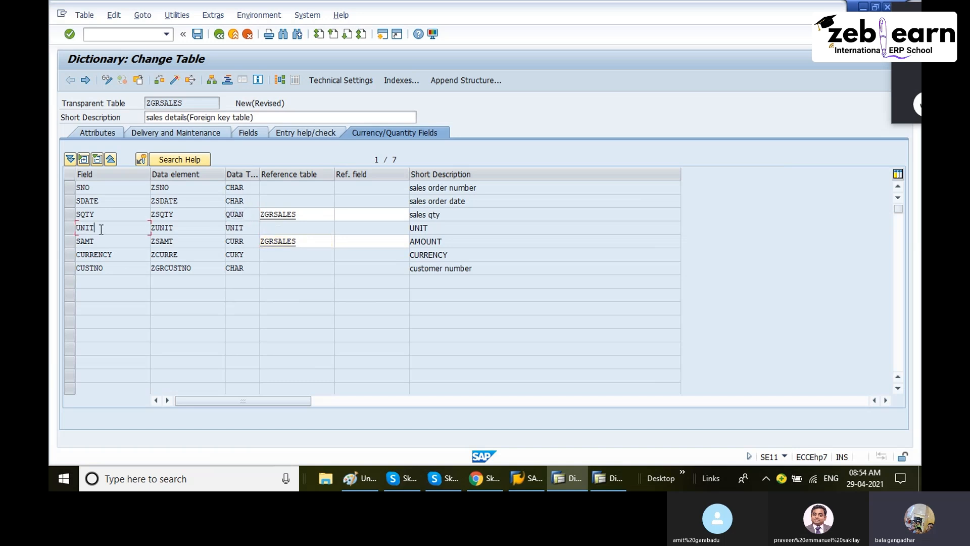
double_click(85, 228)
key(ctrl+c)
click(339, 214)
key(ctrl+v)
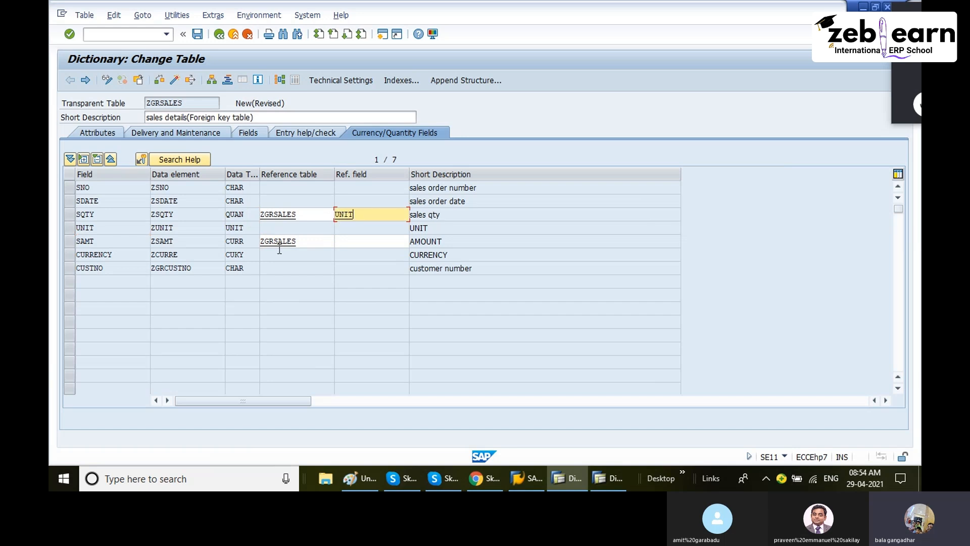
Step: Copy the field name CURRENCY and enter it as the reference field of SAMT
double_click(167, 255)
drag(249, 255, 226, 255)
drag(116, 257, 51, 240)
drag(118, 255, 50, 259)
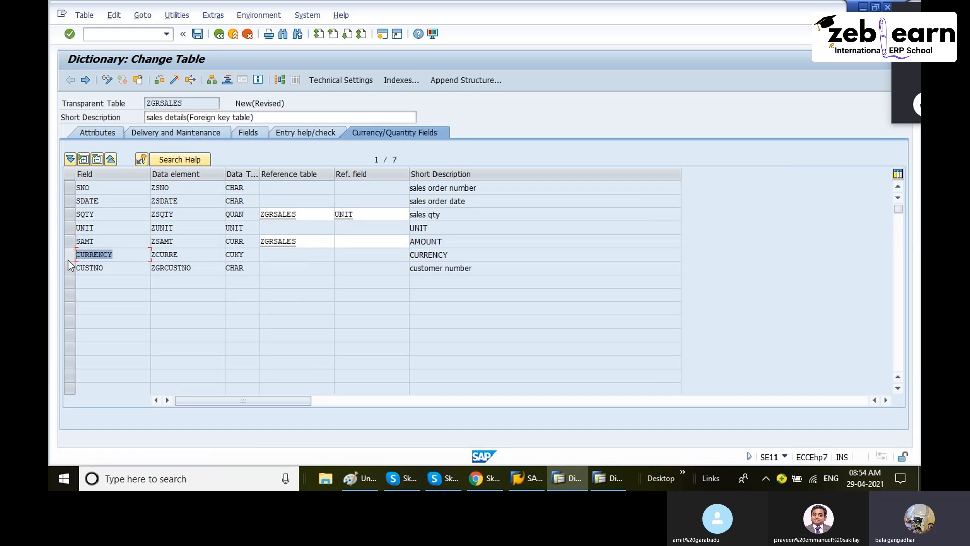
click(361, 245)
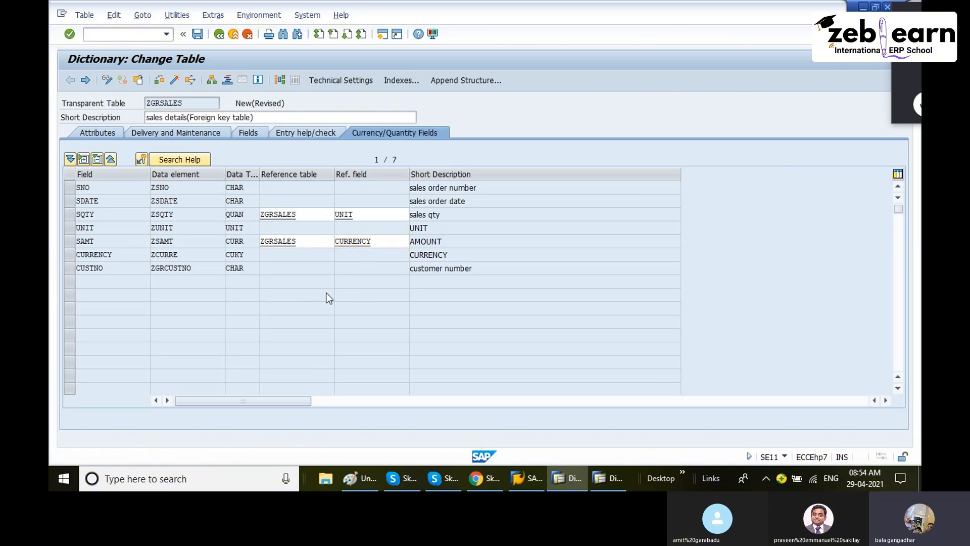
Step: Compare the SQTY and SAMT data types and reference fields with the Paint diagram, and examine CUSTNO in the SAP table's field list
key(shift+Home)
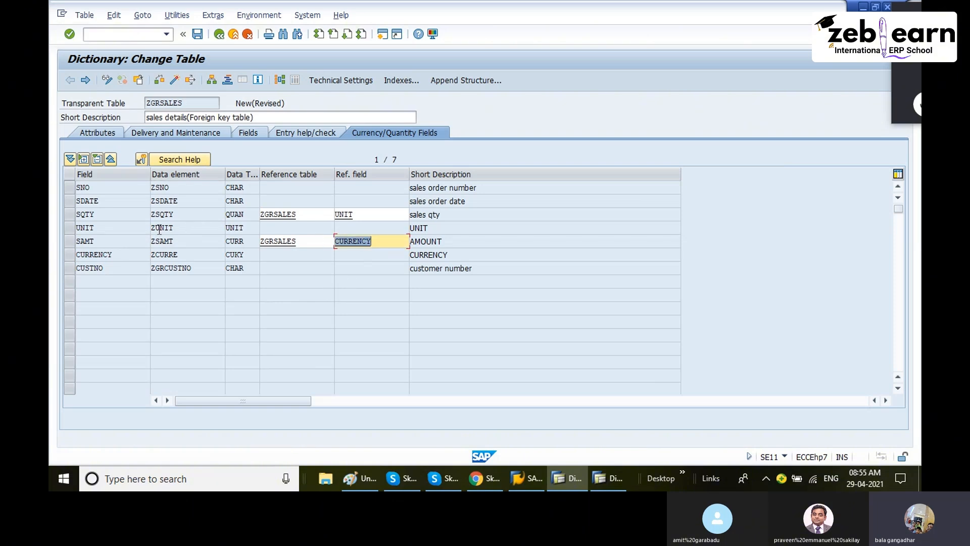
click(248, 217)
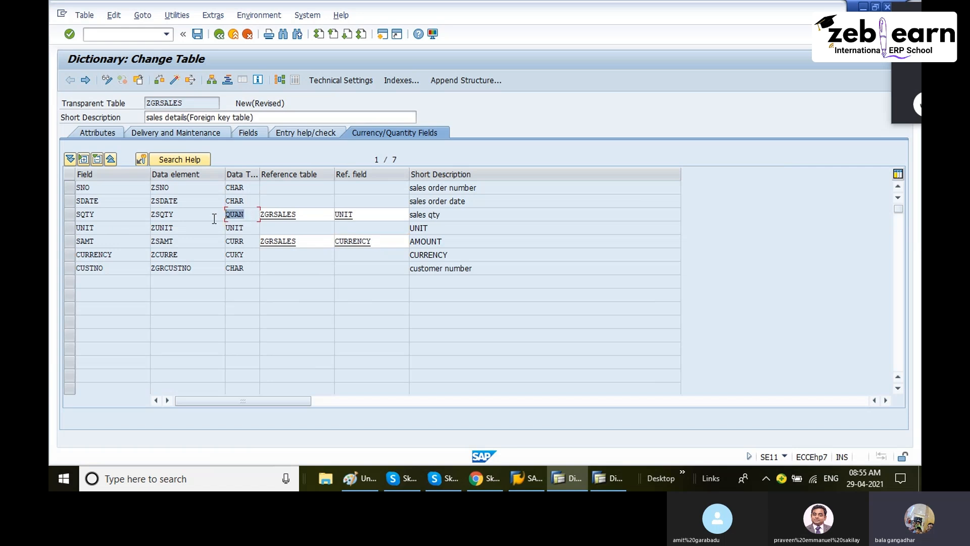
drag(361, 215, 333, 215)
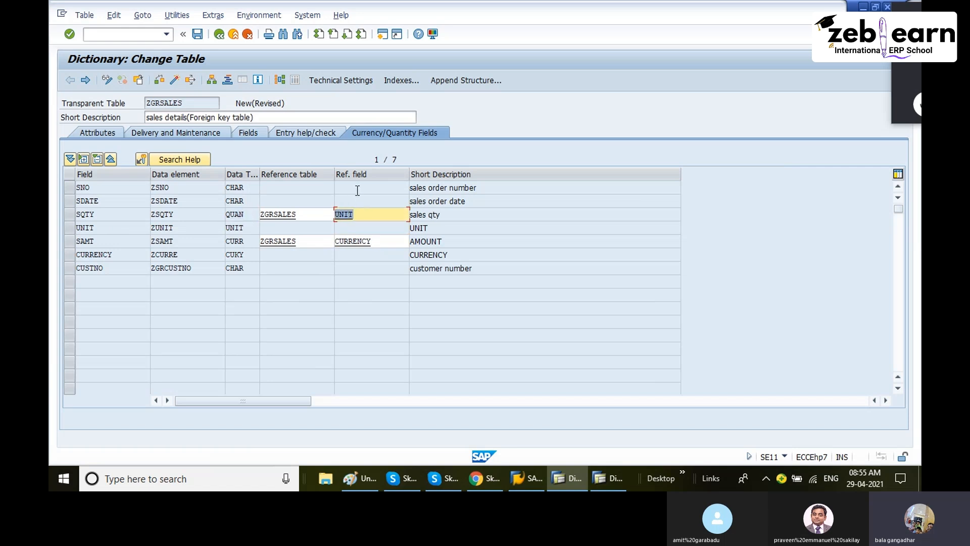
drag(249, 241, 218, 242)
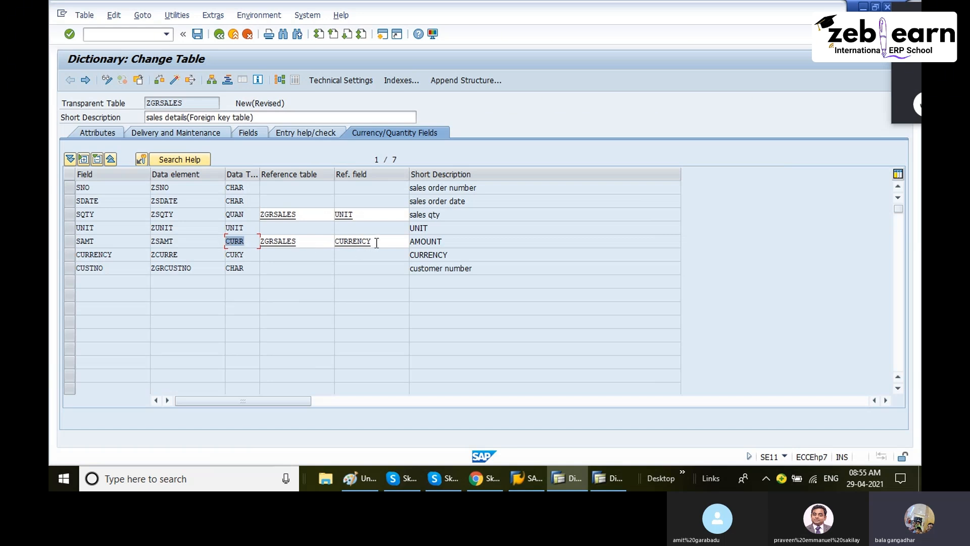
drag(379, 241, 320, 239)
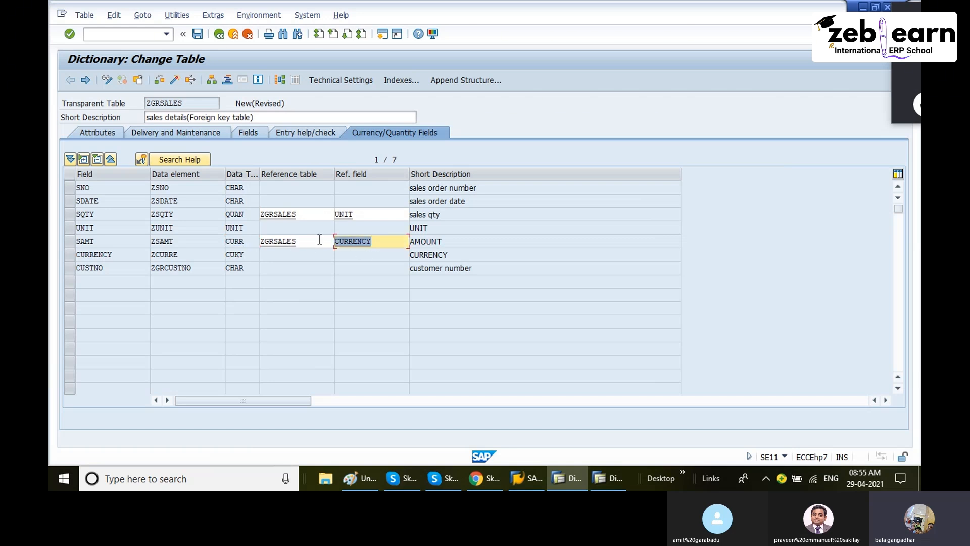
click(367, 480)
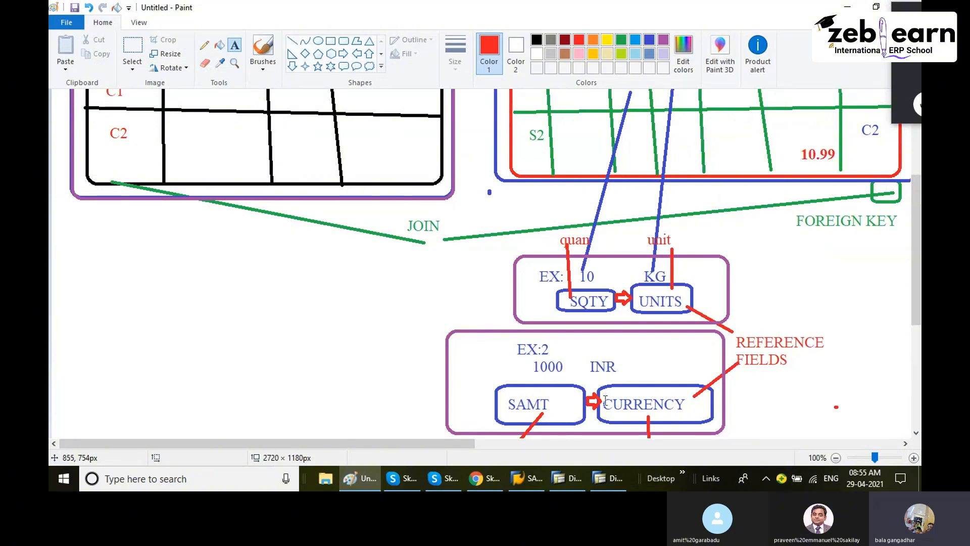
click(367, 486)
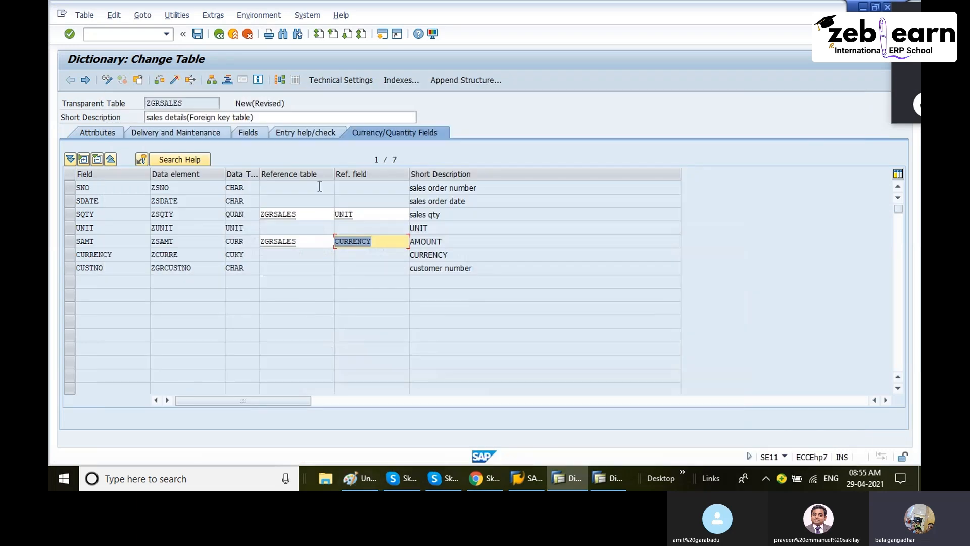
click(245, 133)
click(104, 268)
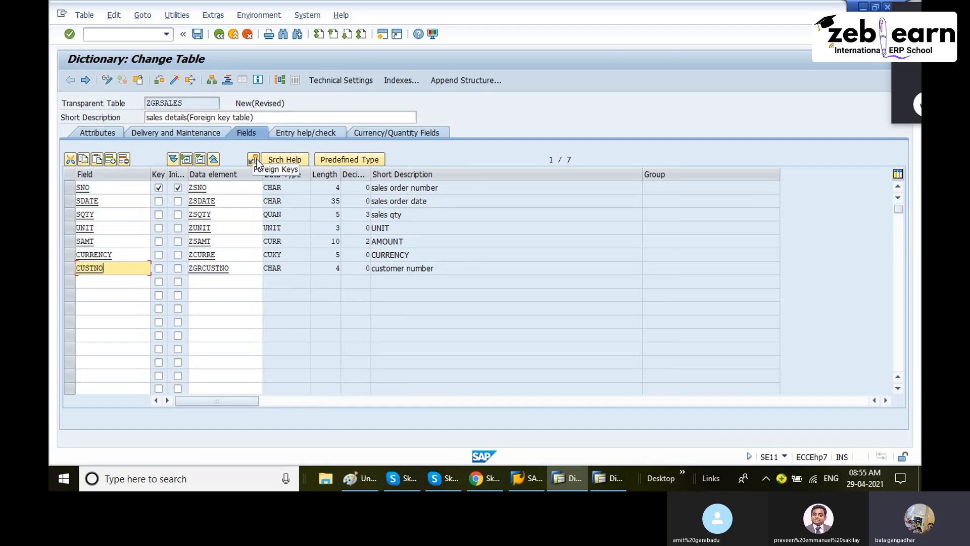
Step: Return to the currency and quantity field settings and save table ZGRSALES, accepting the client-specific table notice
click(402, 132)
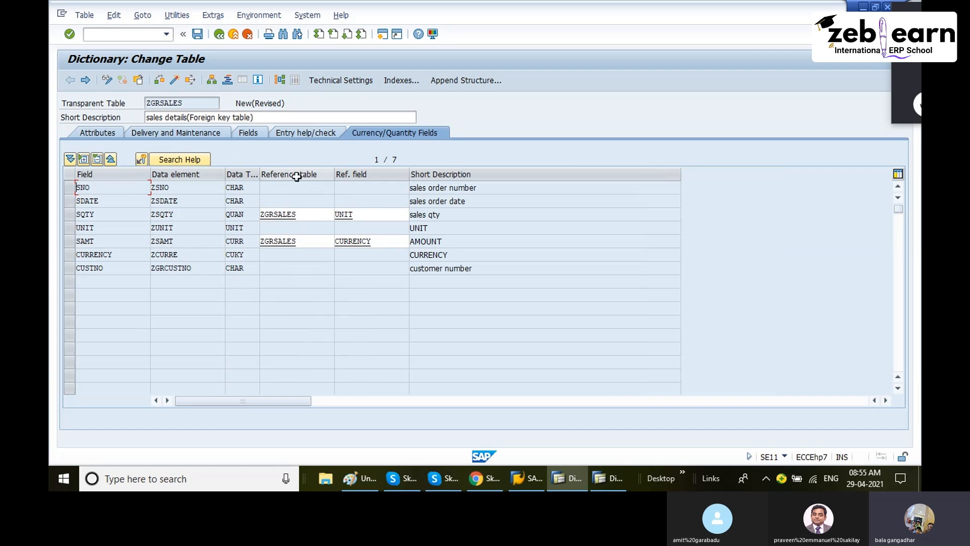
click(197, 34)
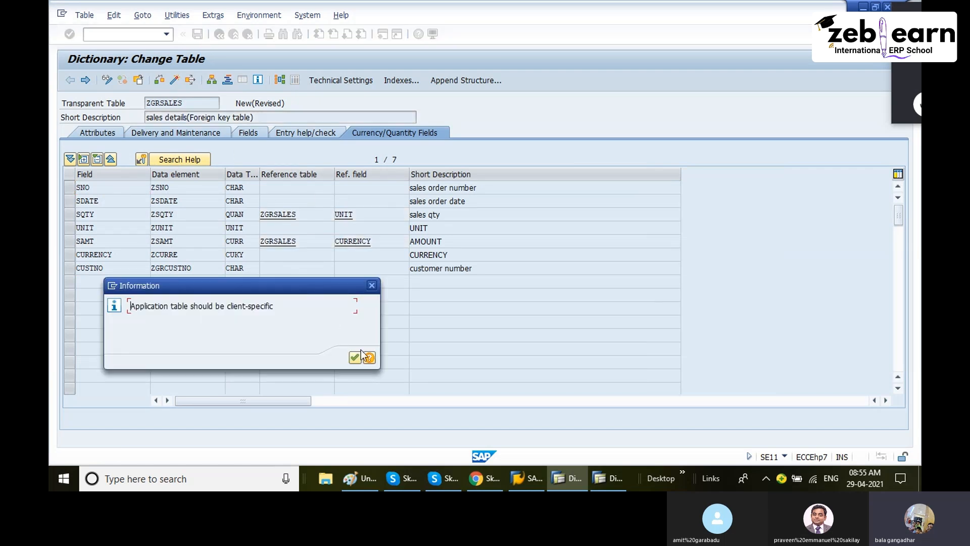
click(358, 356)
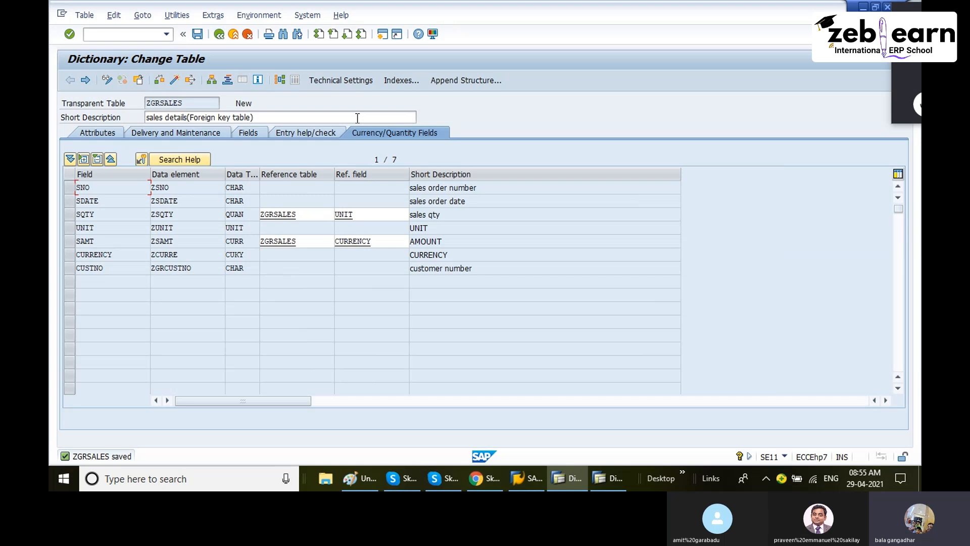
Step: Open the technical settings of ZGRSALES, consult the transaction data heading in the Paint diagram, and choose data class APPL1
click(335, 79)
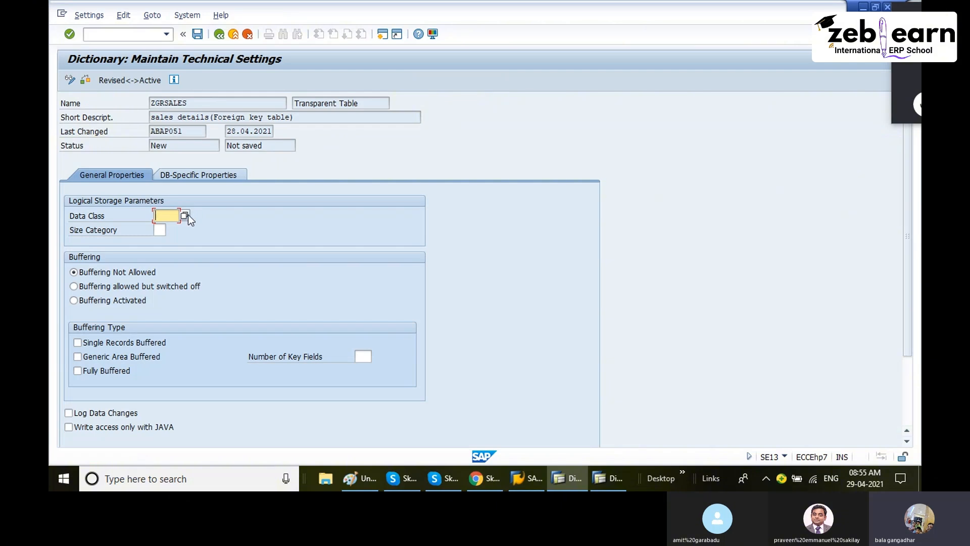
click(186, 216)
click(225, 227)
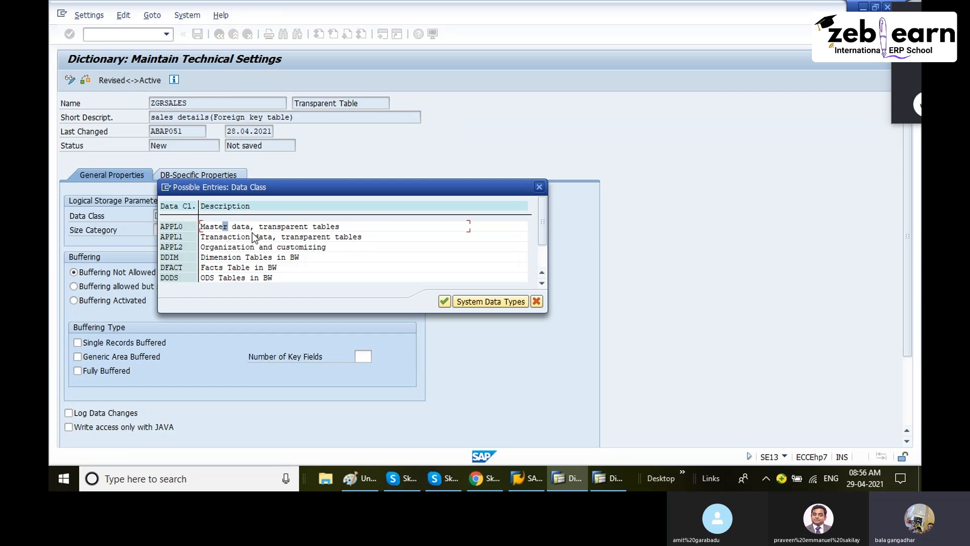
click(181, 236)
click(364, 481)
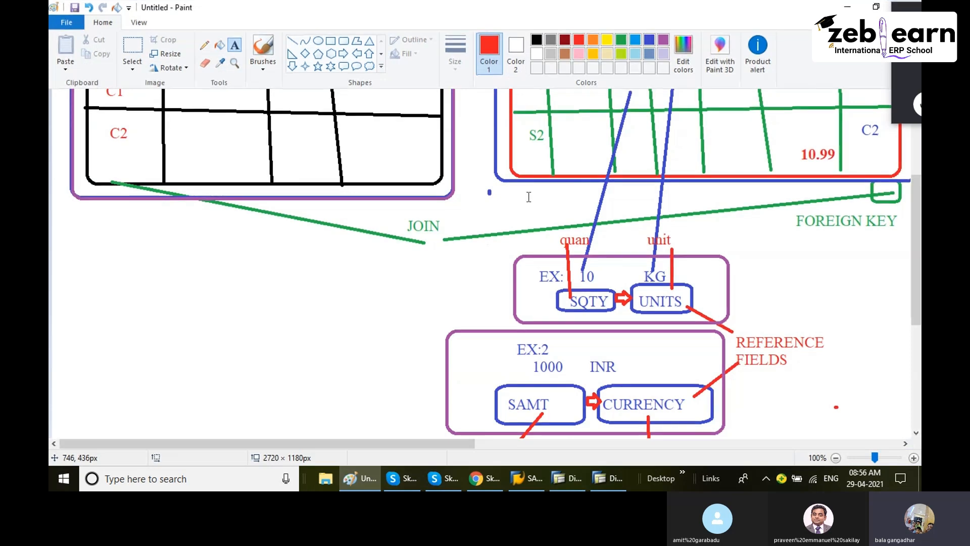
scroll(529, 197, up, 4)
drag(538, 117, 696, 150)
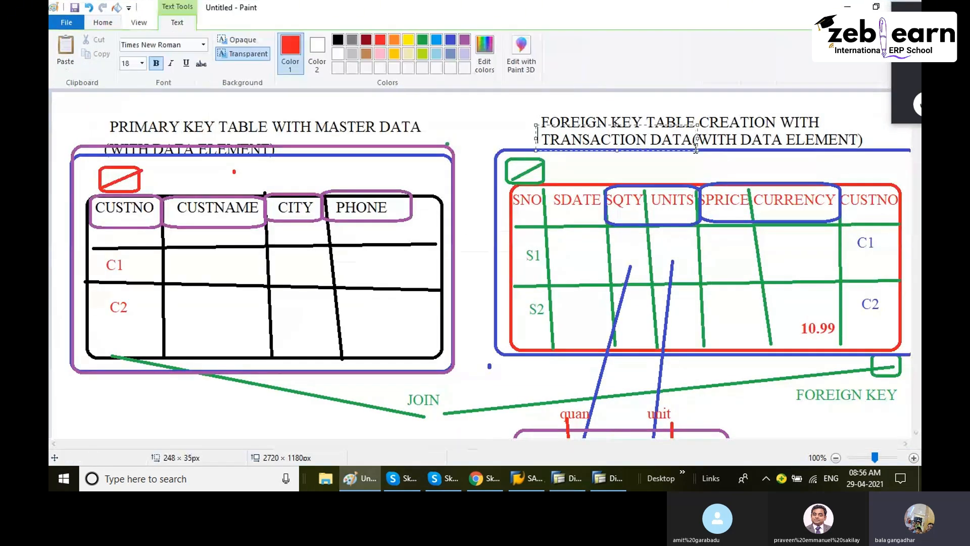
click(367, 478)
double_click(172, 236)
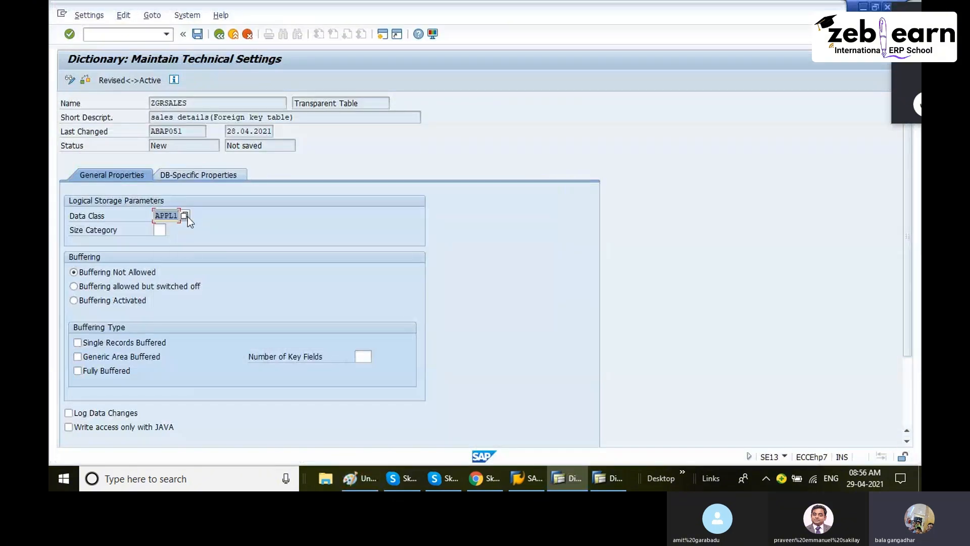
Step: Set the size category to 0 for 0 to 5.400 records, and save the technical settings before returning to the table
click(163, 231)
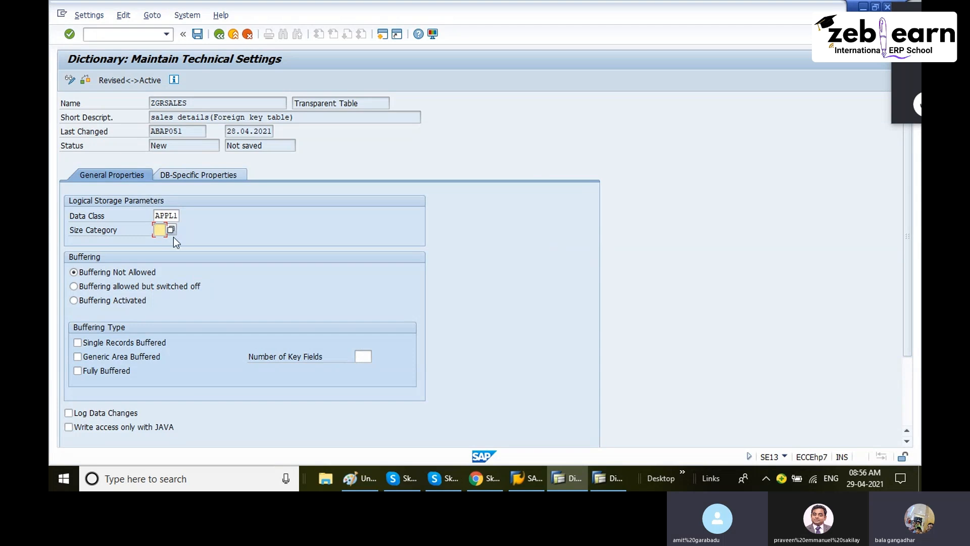
key(Return)
click(164, 232)
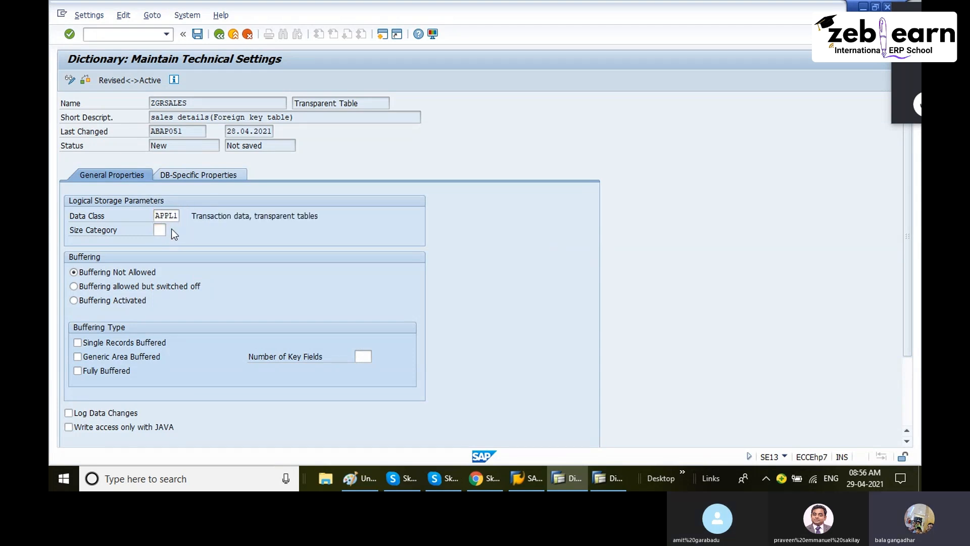
click(171, 228)
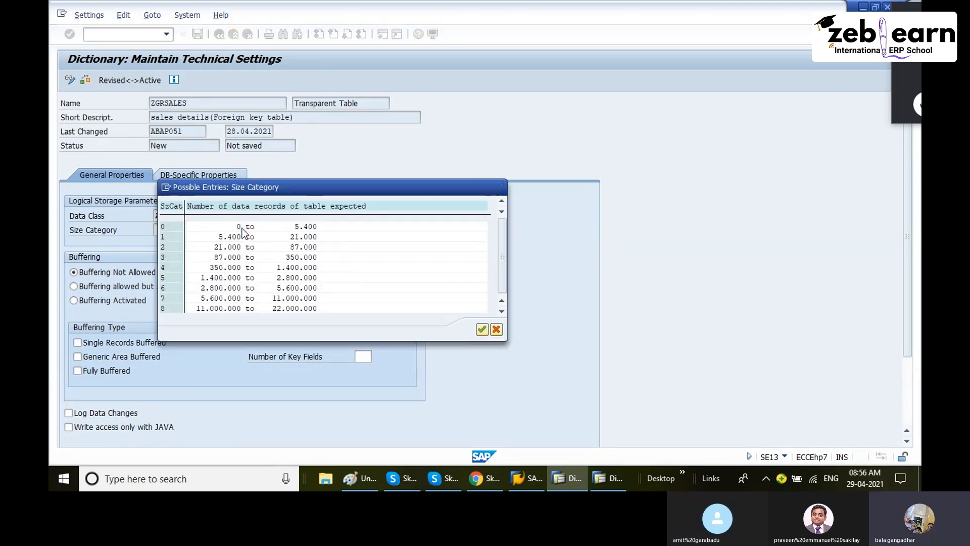
double_click(171, 228)
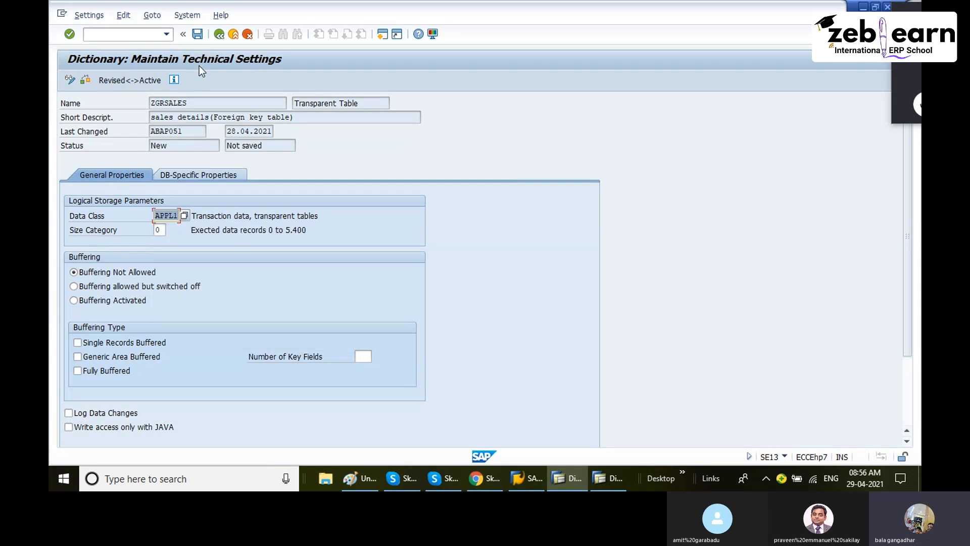
click(197, 35)
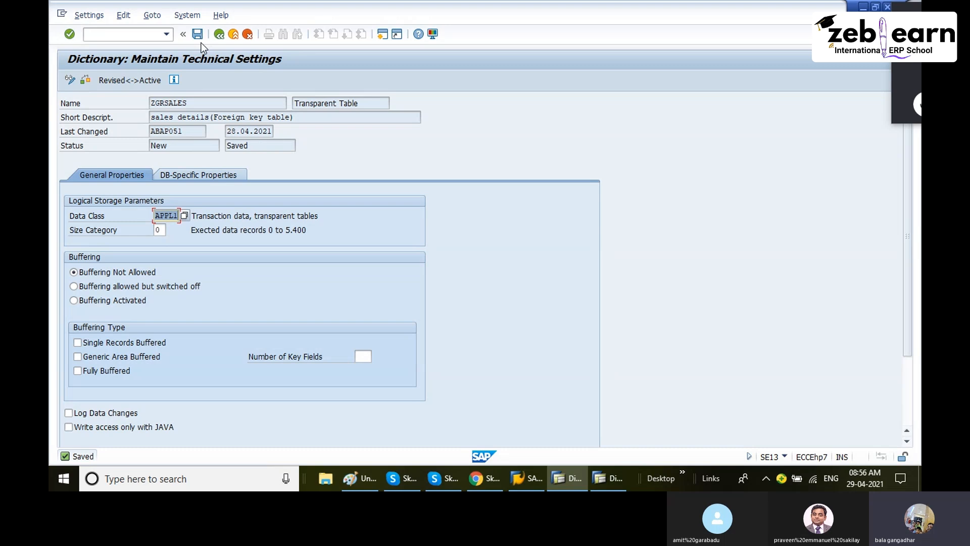
click(198, 36)
click(220, 37)
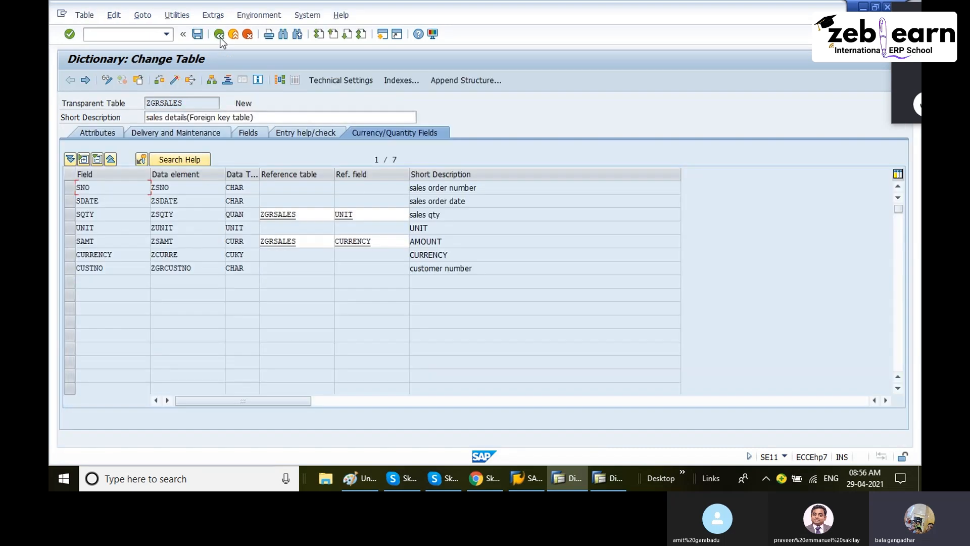
Step: Run a consistency check on table ZGRSALES, examine the check log, and return to the table
click(213, 15)
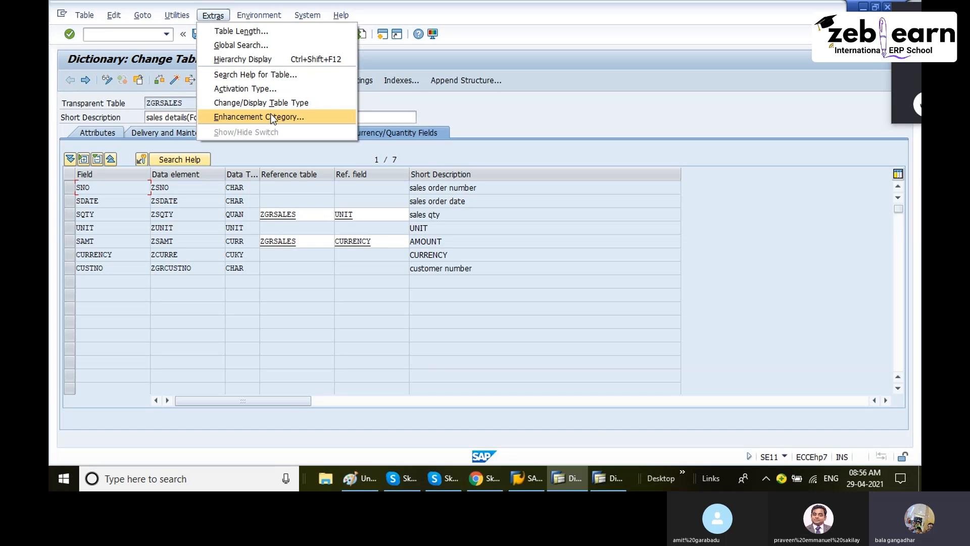
click(159, 85)
click(159, 81)
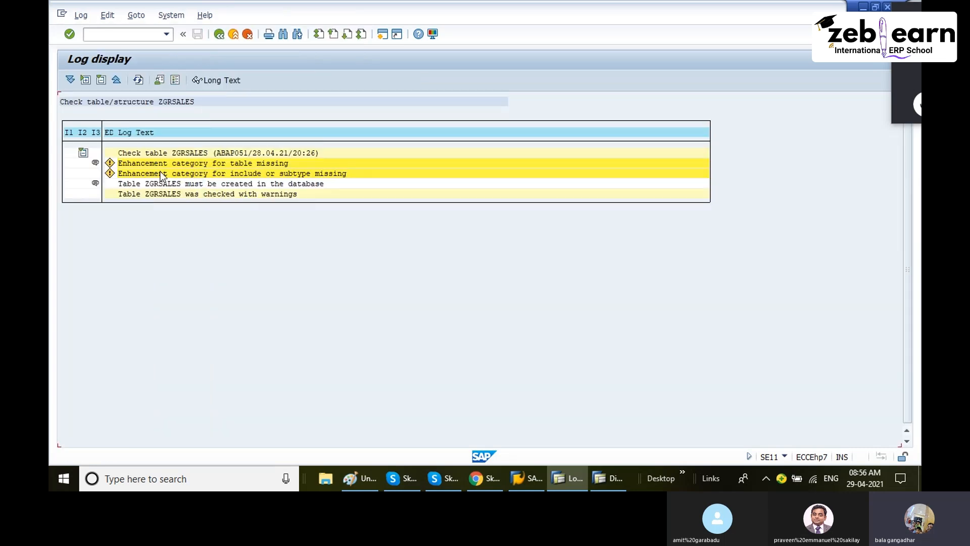
click(218, 35)
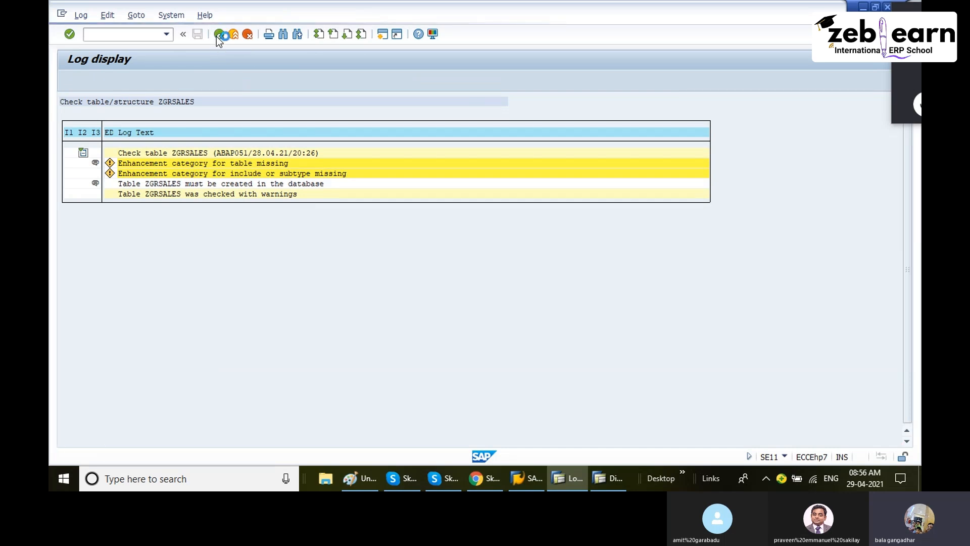
Step: Set the enhancement category of table ZGRSALES to Can Be Enhanced (Deep), acknowledging the classification notice
click(211, 16)
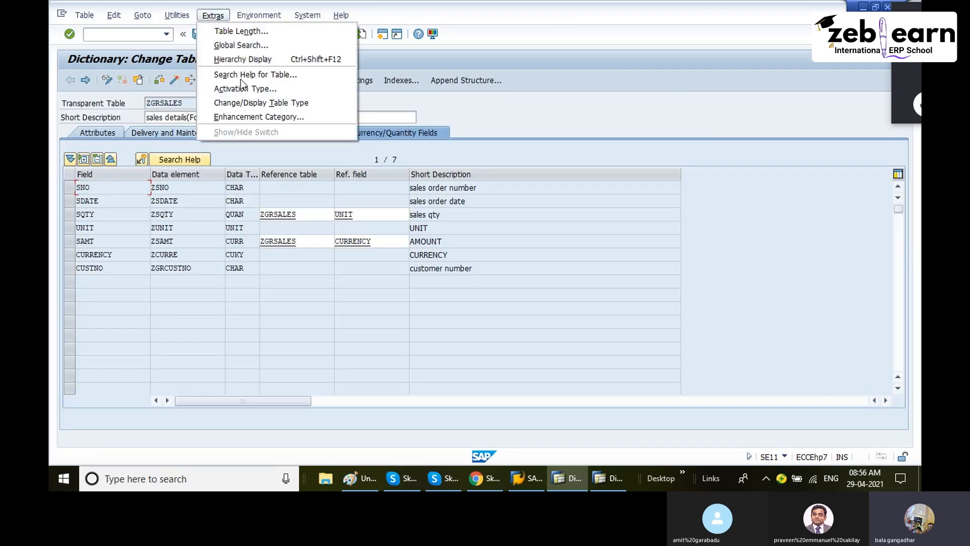
click(297, 117)
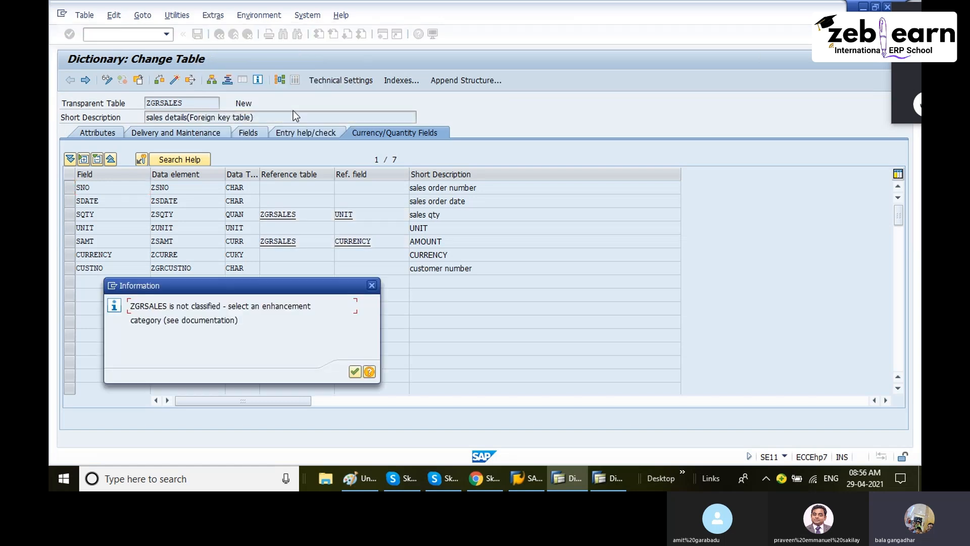
click(356, 372)
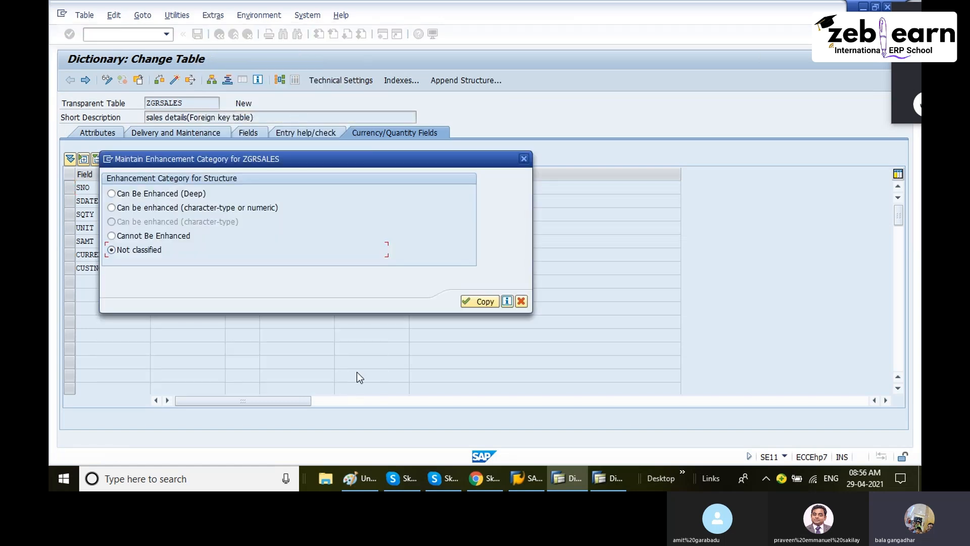
click(119, 196)
click(484, 302)
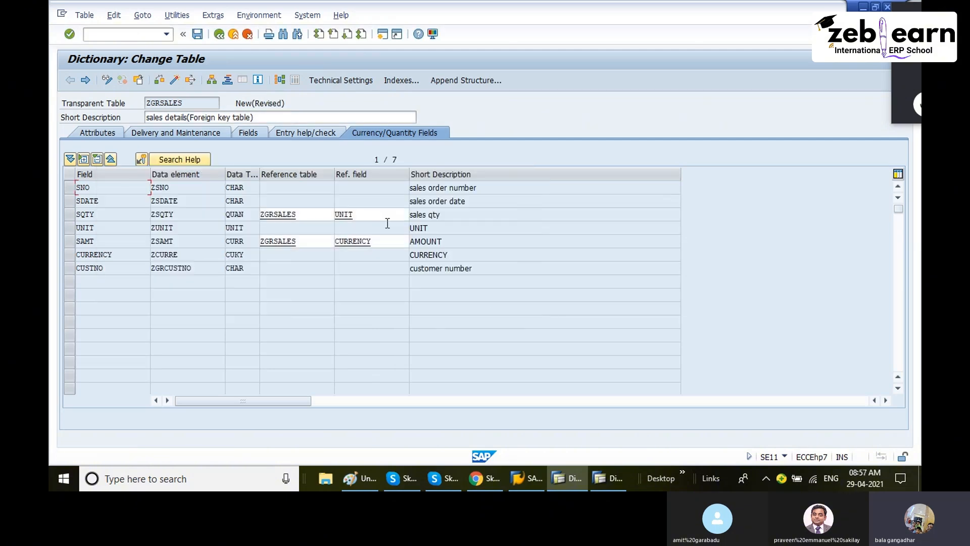
Step: Save table ZGRSALES, accepting the notice, and run a consistency check on it
click(197, 35)
click(355, 357)
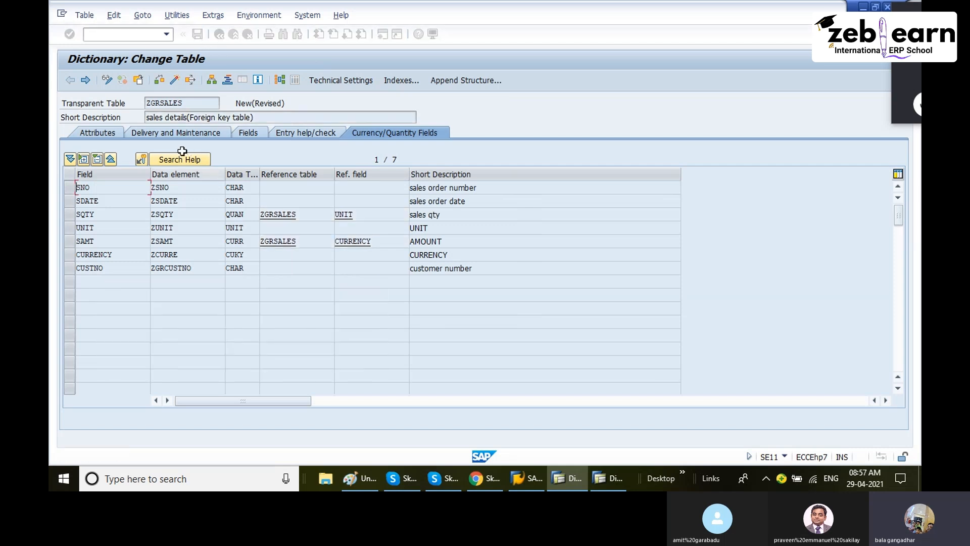
key(ctrl+F2)
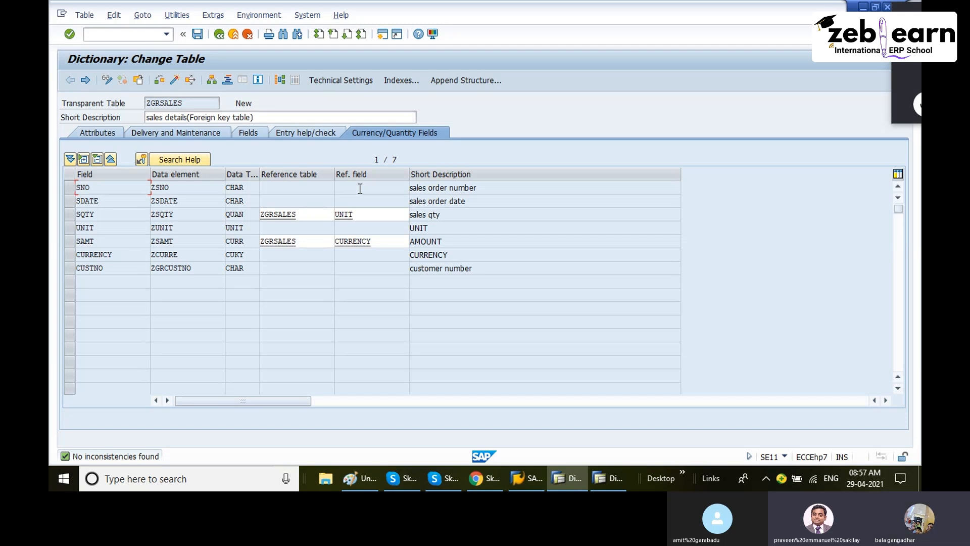
click(213, 15)
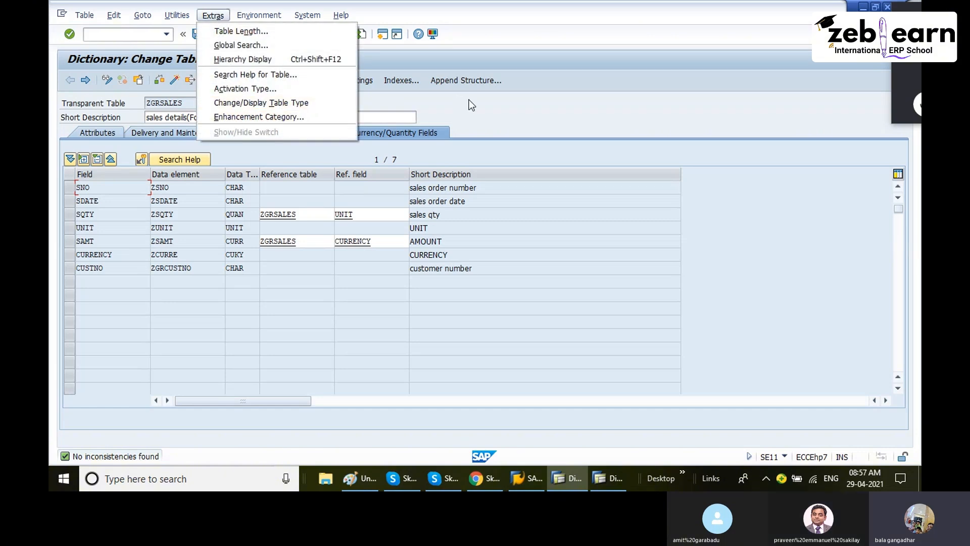
click(344, 109)
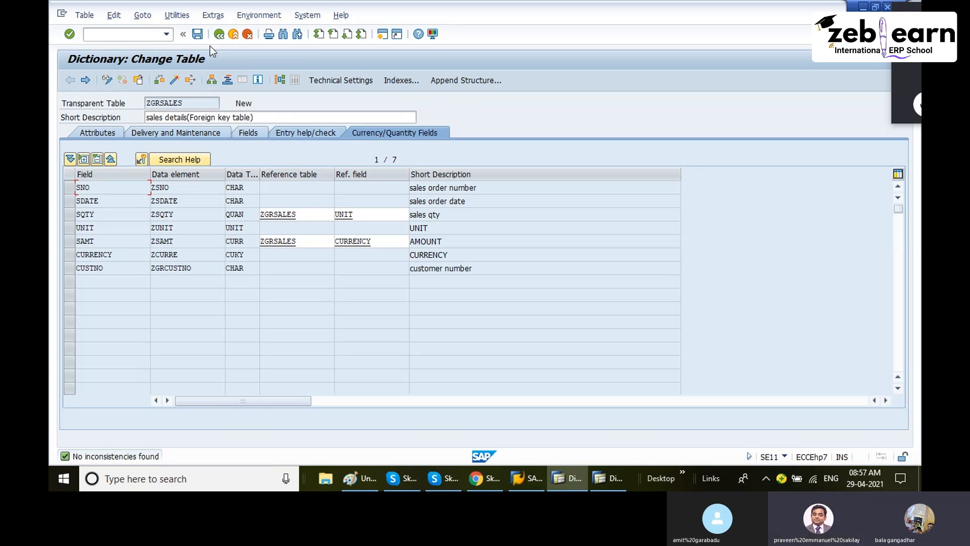
click(209, 17)
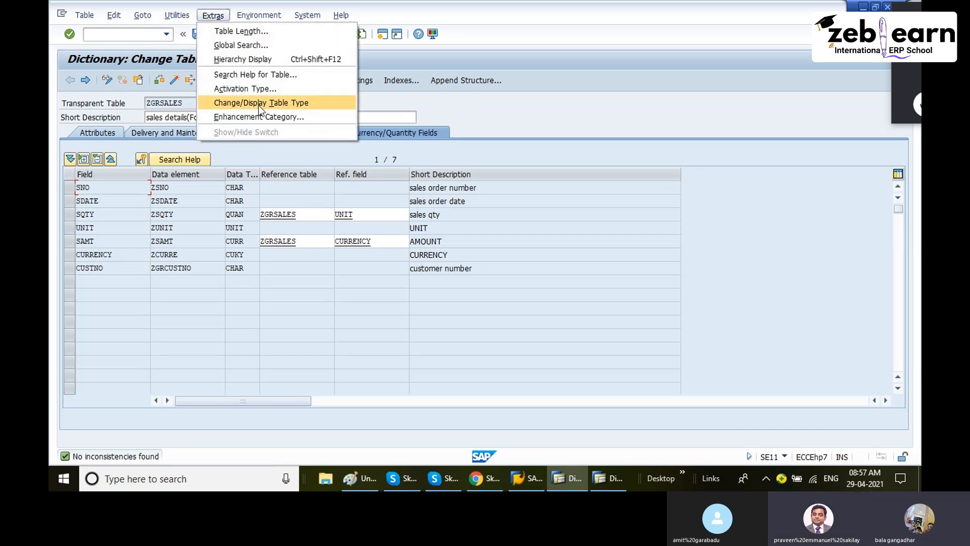
Step: Switch to the other SAP session, leave table ZGRCUSTOMER, and display the database table KNA1
click(605, 476)
click(606, 476)
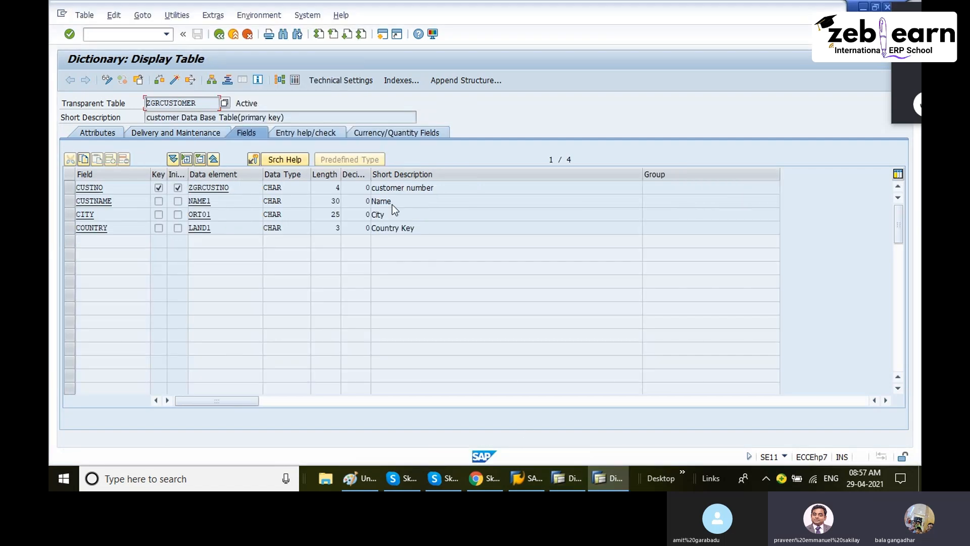
click(219, 34)
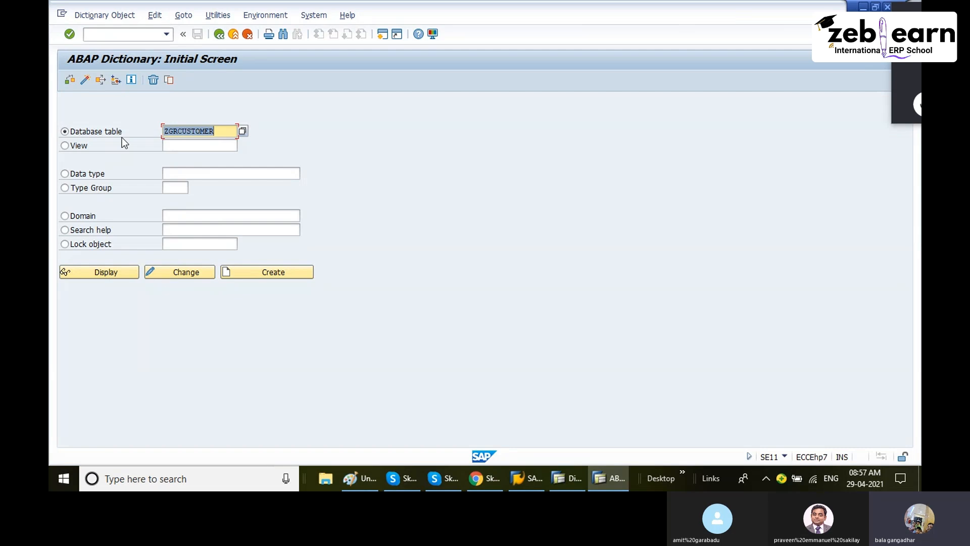
text(KNA1)
click(108, 272)
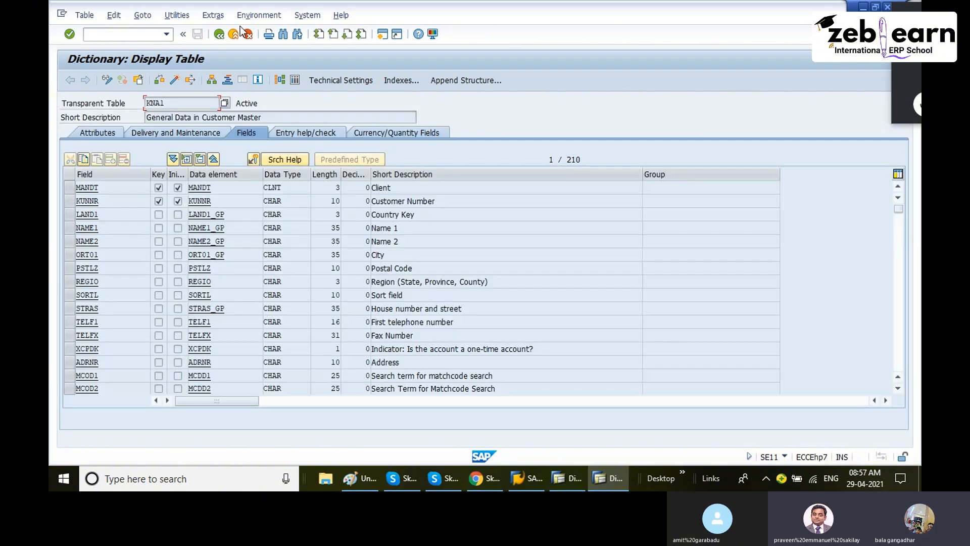
Step: Examine the enhancement category assigned to KNA1 and the options for its implicit enhancement category
click(213, 17)
click(214, 104)
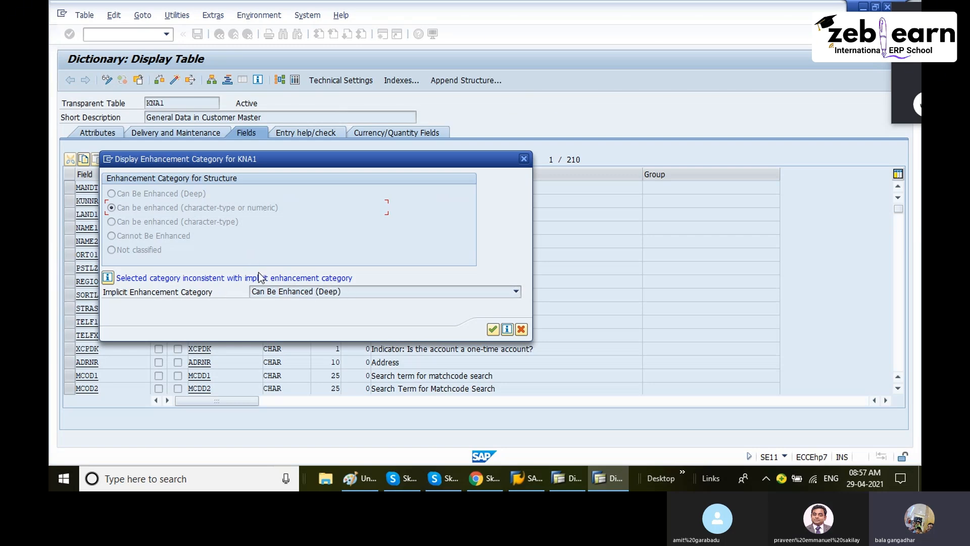
click(298, 296)
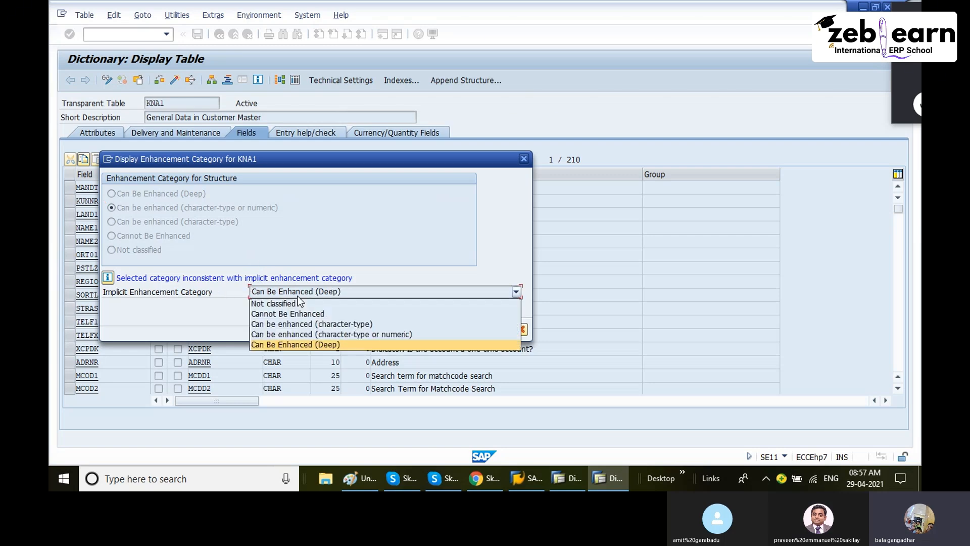
click(298, 295)
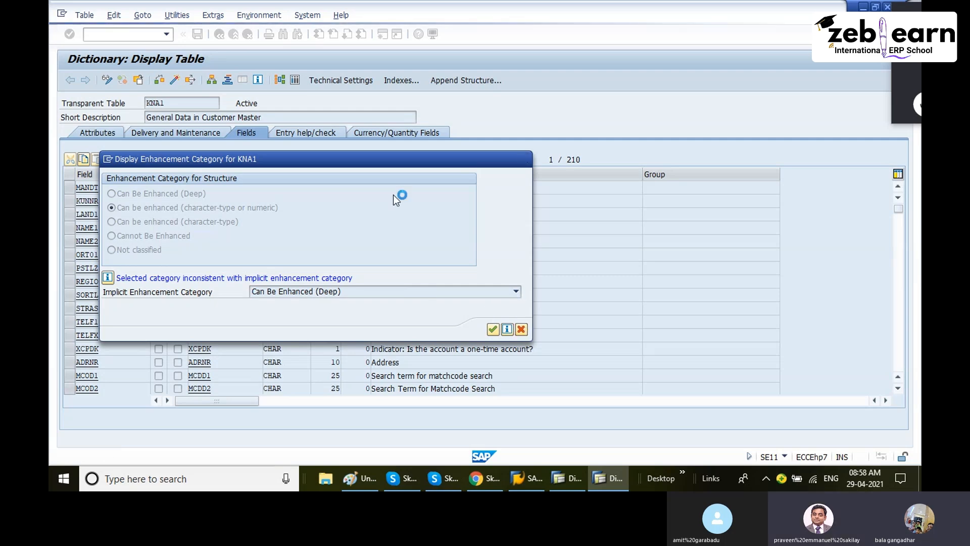
Step: Return to the session with table ZGRSALES, check the table again, and activate it
click(563, 474)
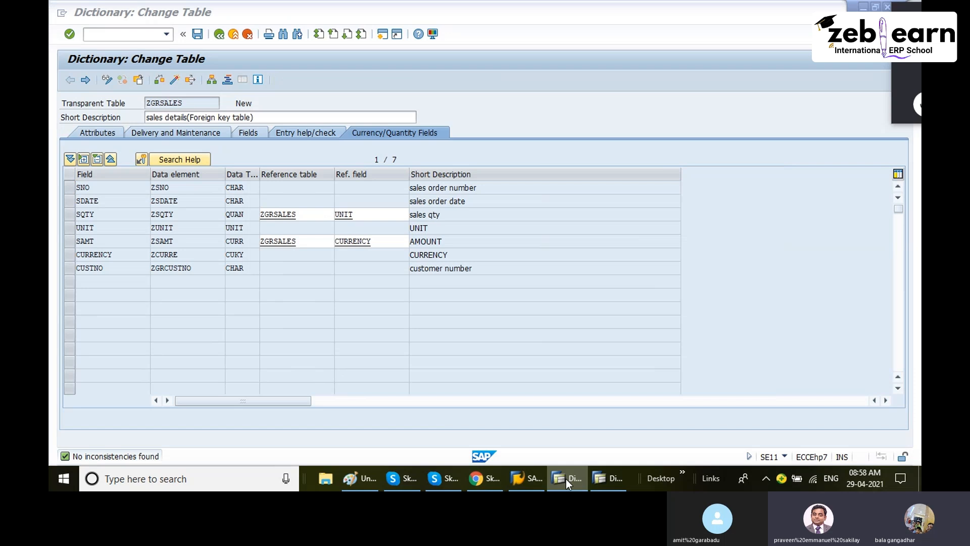
click(566, 478)
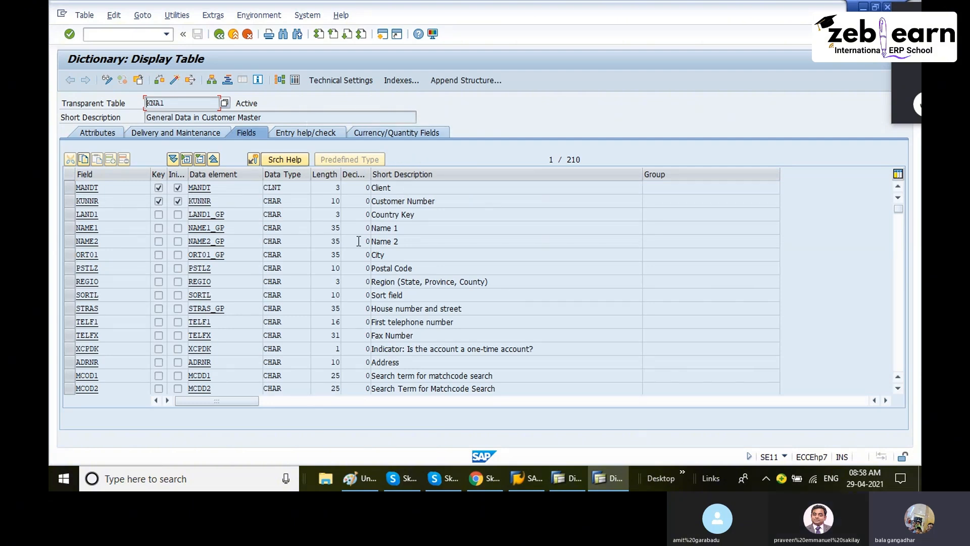
click(611, 477)
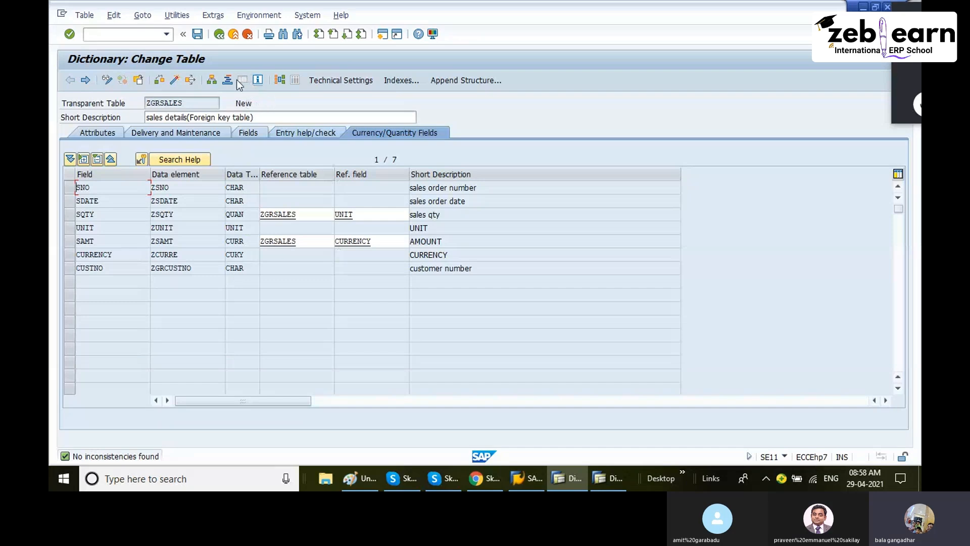
click(160, 82)
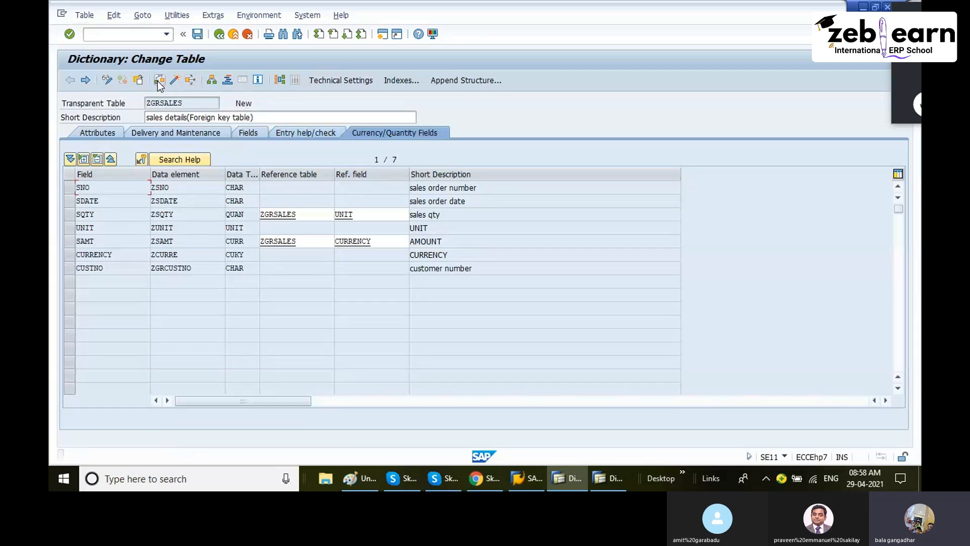
click(174, 81)
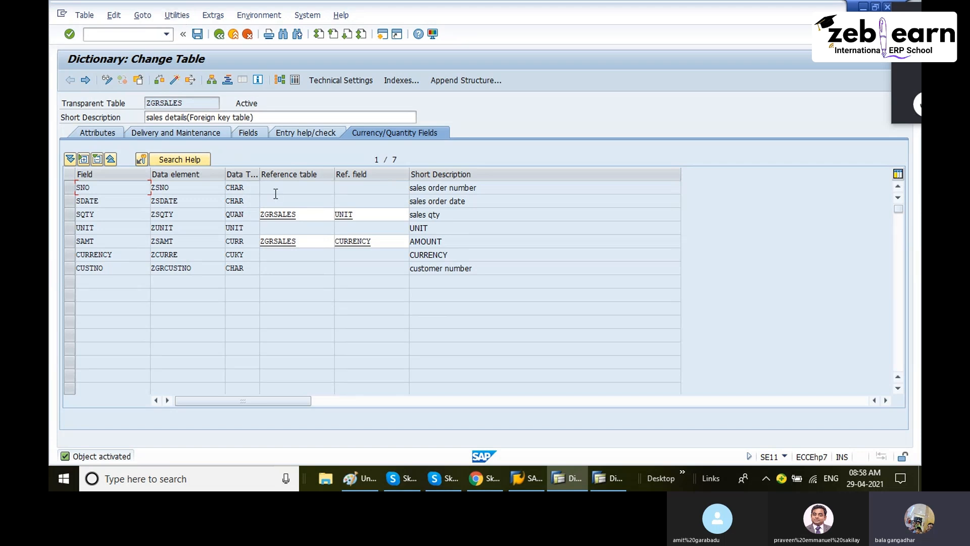
Step: Review the fields of ZGRSALES, the reference tables and fields of SQTY and SAMT, and the technical settings
click(246, 134)
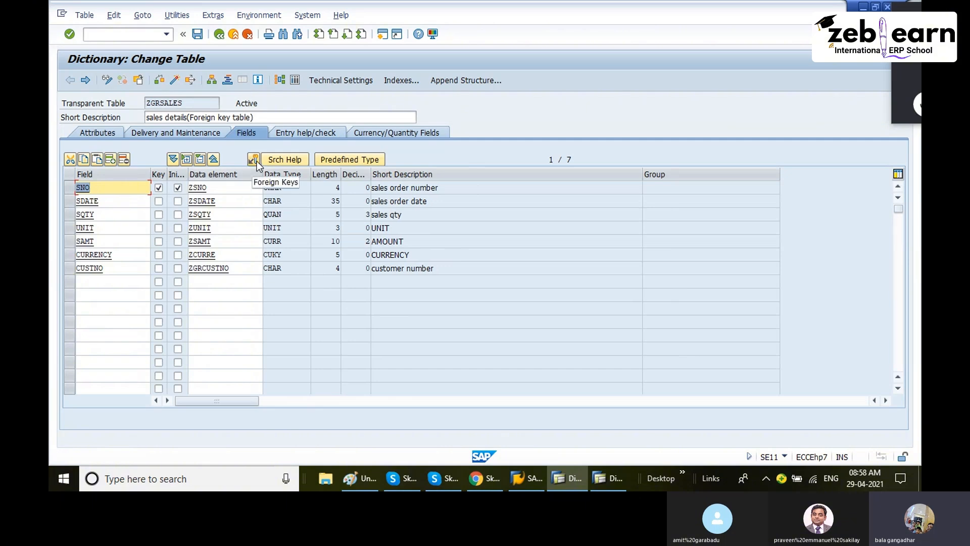
click(395, 134)
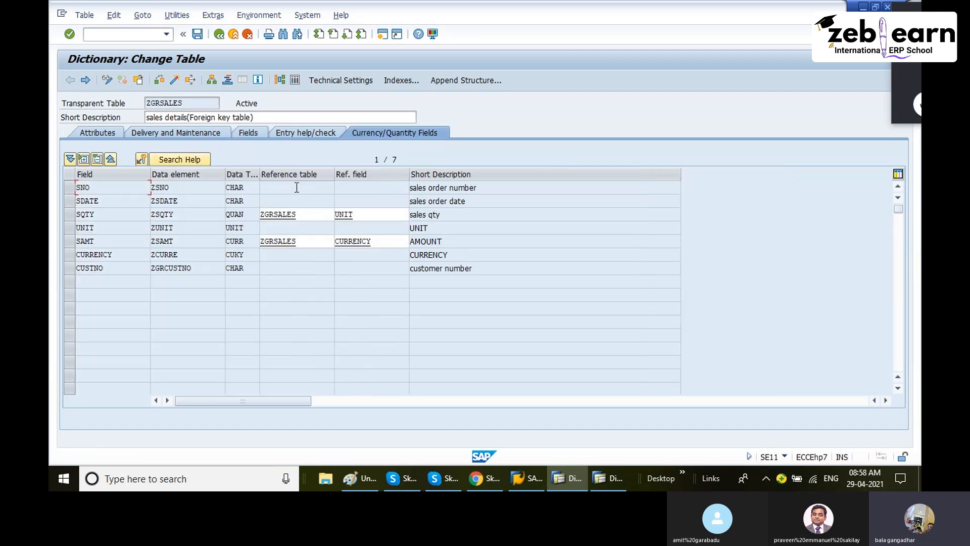
drag(298, 216, 268, 215)
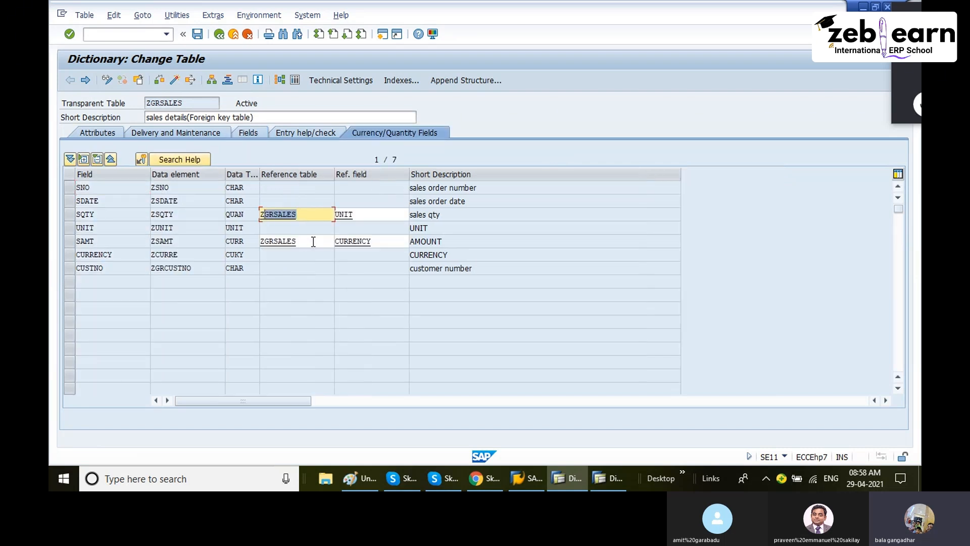
drag(313, 241, 257, 241)
drag(369, 217, 335, 216)
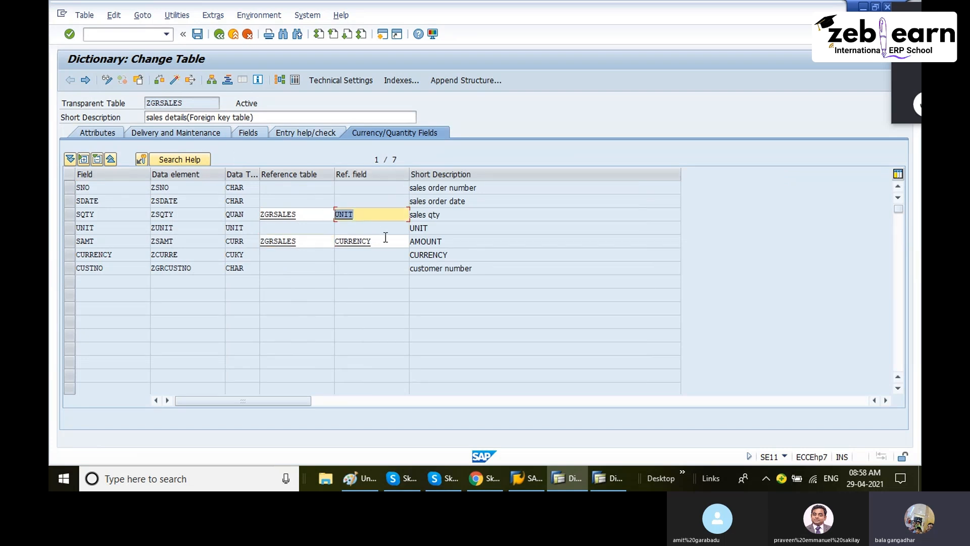
drag(376, 242, 339, 242)
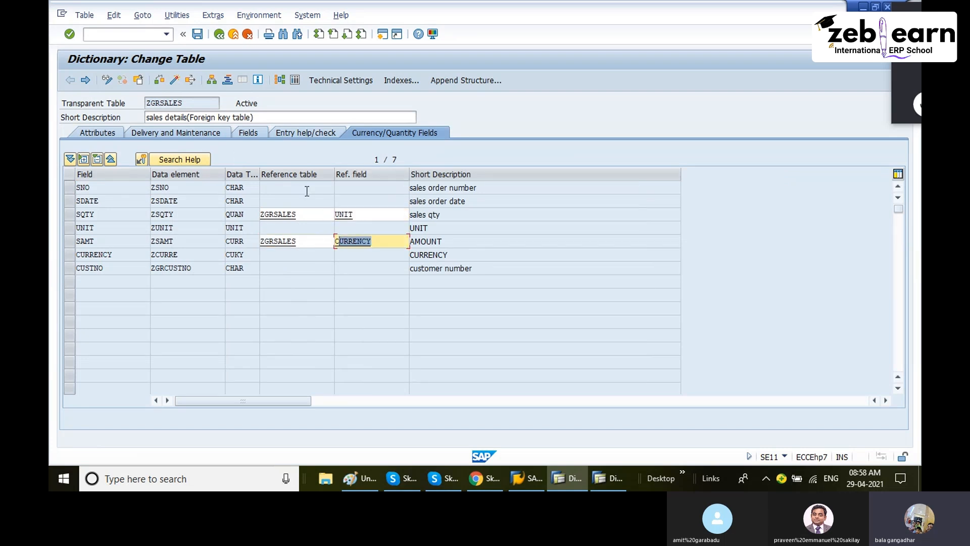
click(336, 83)
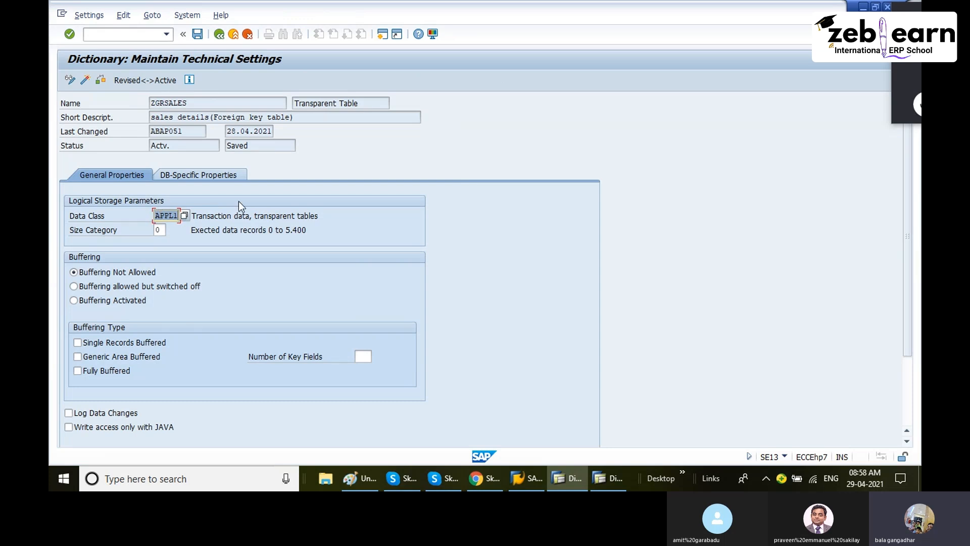
click(219, 35)
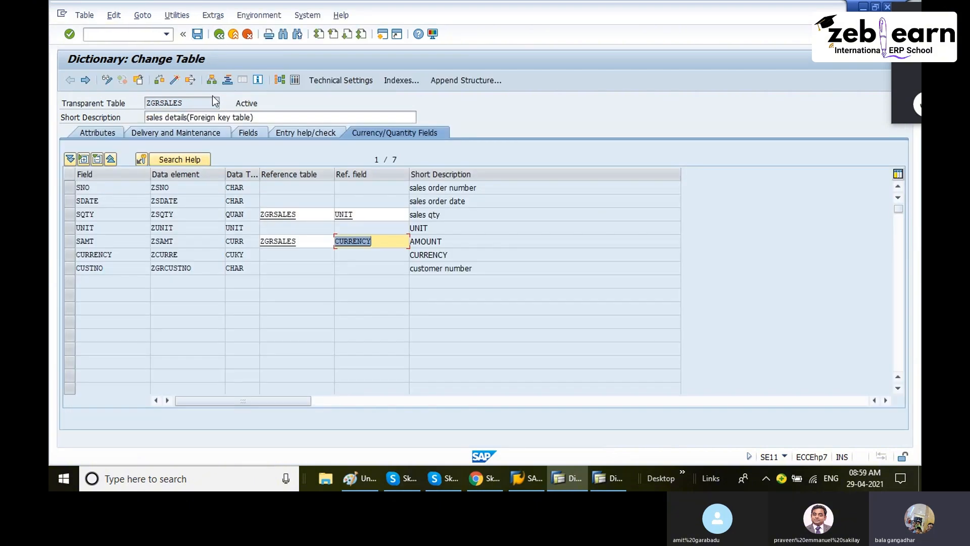
Step: Open the entry creation form for the contents of table ZGRSALES
click(176, 15)
mouse_move(311, 177)
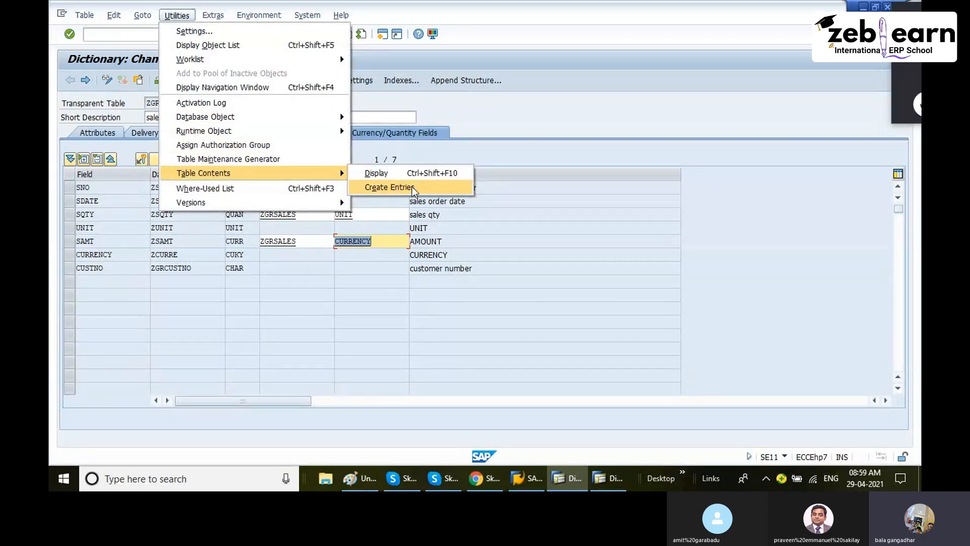
click(412, 188)
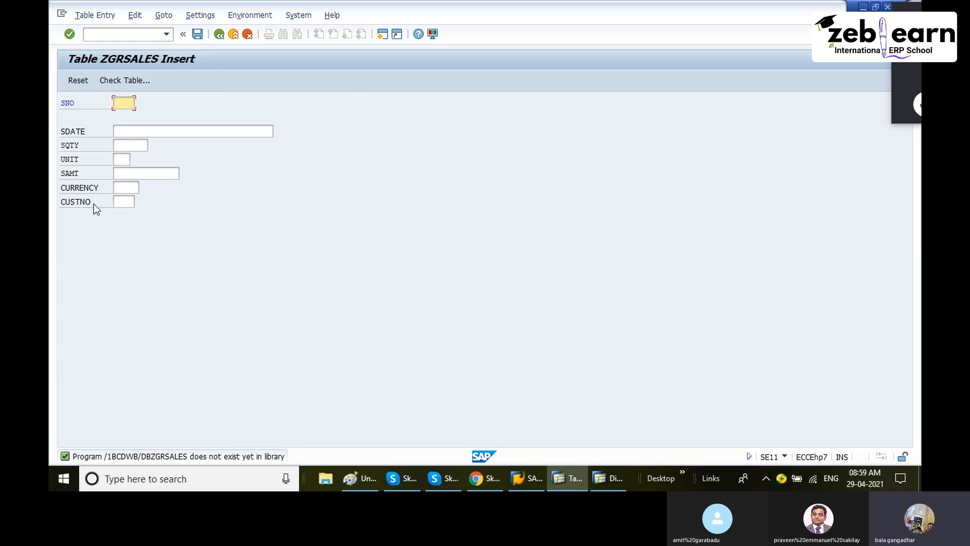
Step: Examine the list of permitted values for CUSTNO in the new entry, and close it without choosing one
click(117, 202)
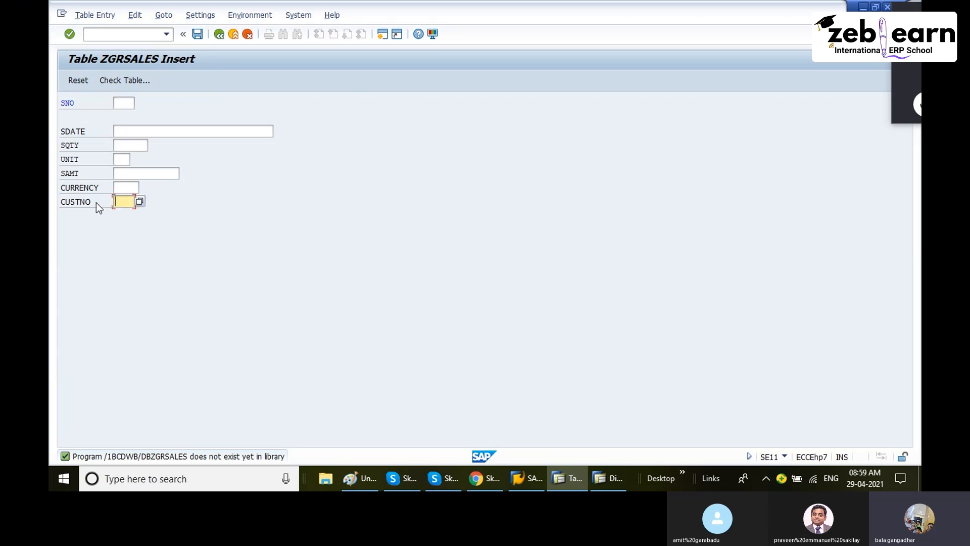
click(130, 102)
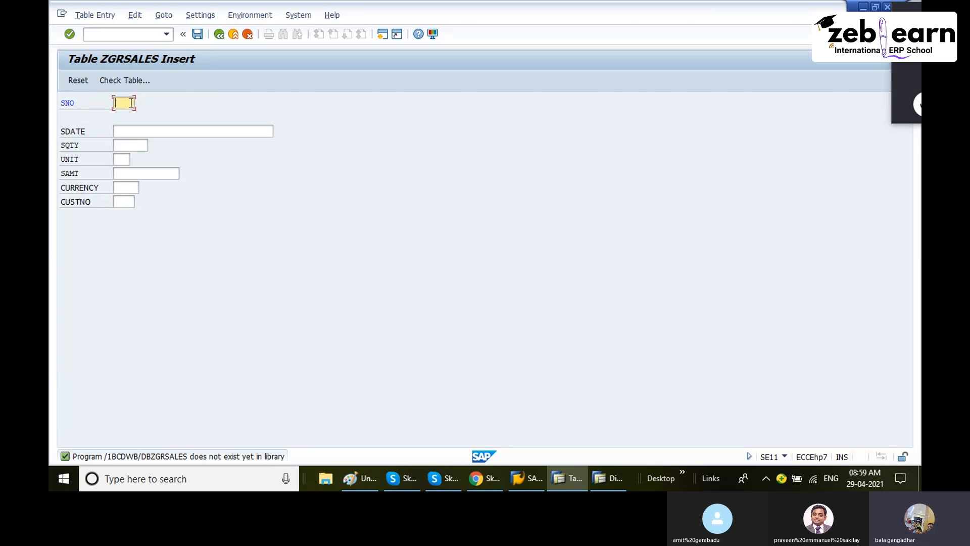
click(131, 202)
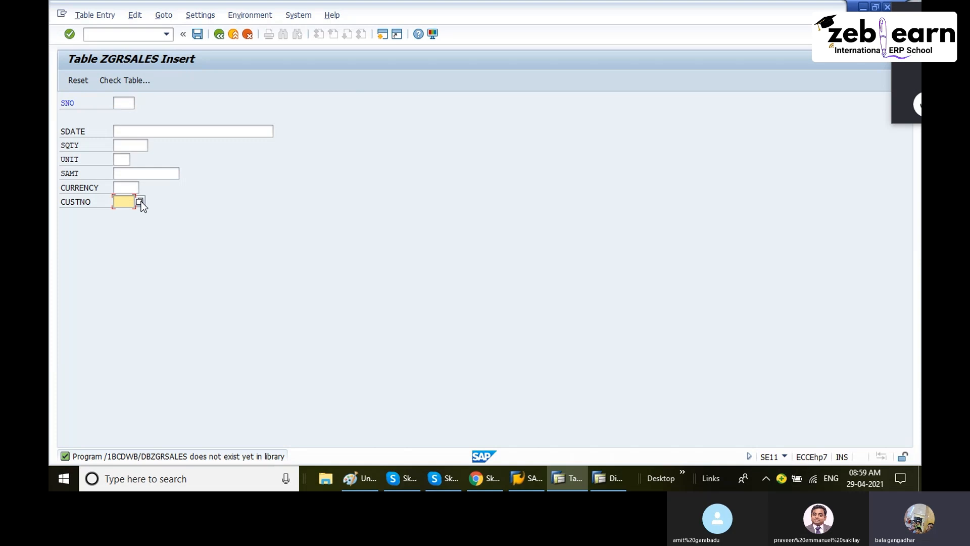
click(140, 202)
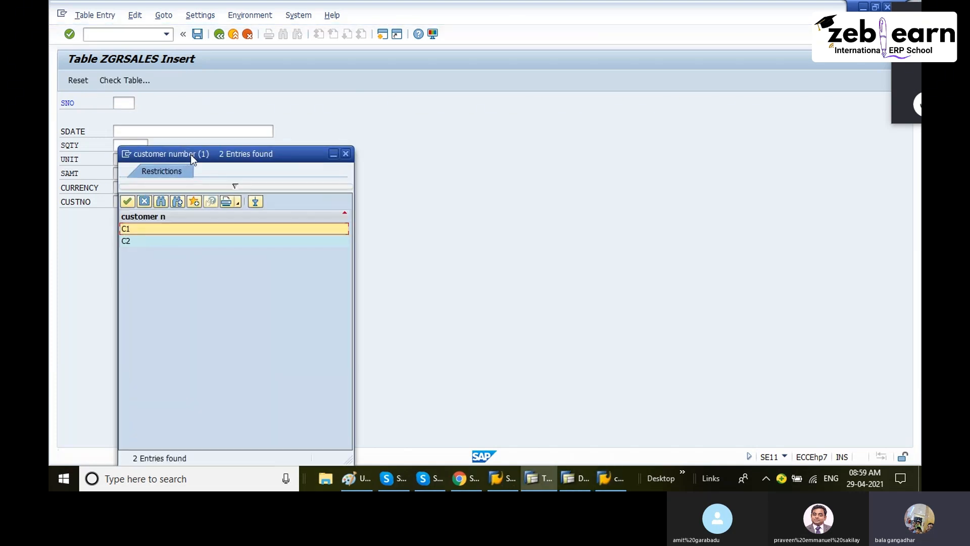
drag(190, 153, 287, 117)
click(225, 200)
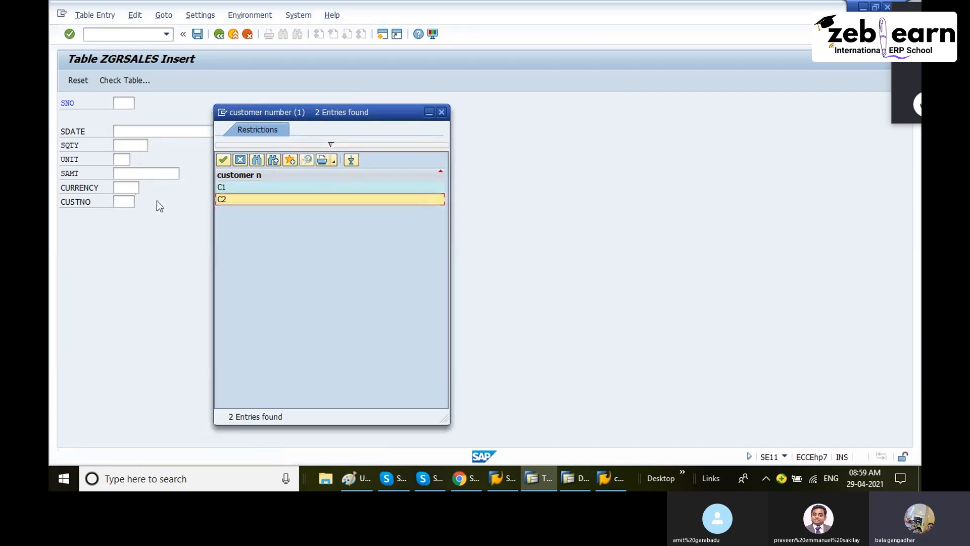
click(440, 112)
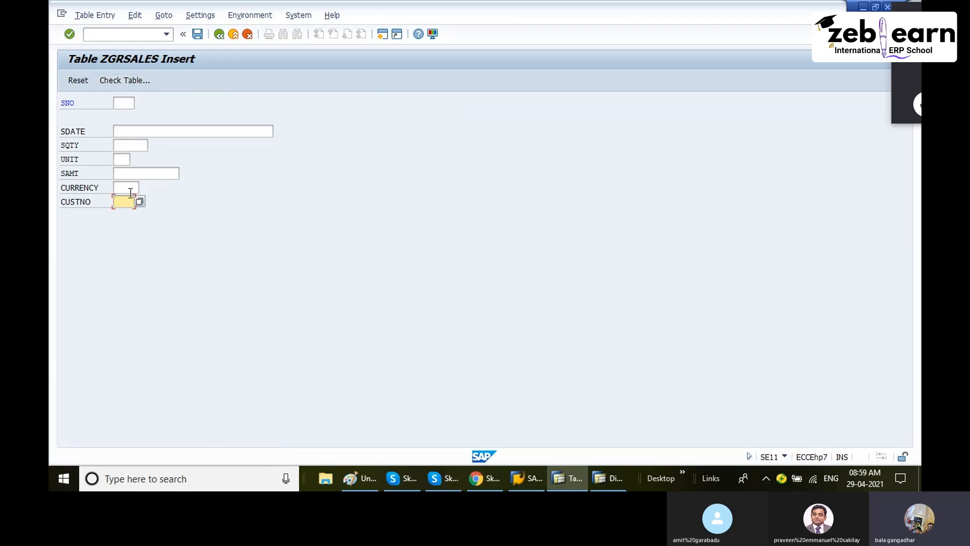
click(142, 201)
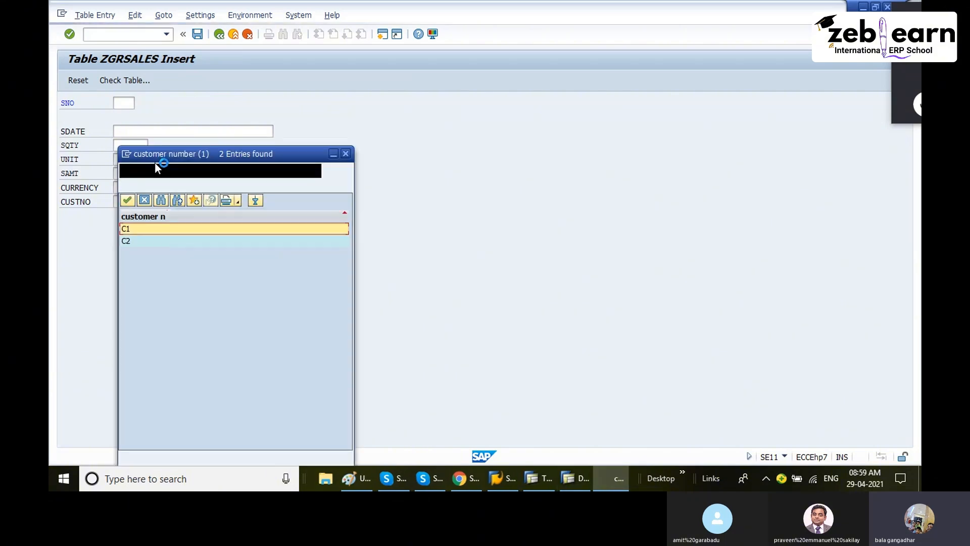
click(346, 153)
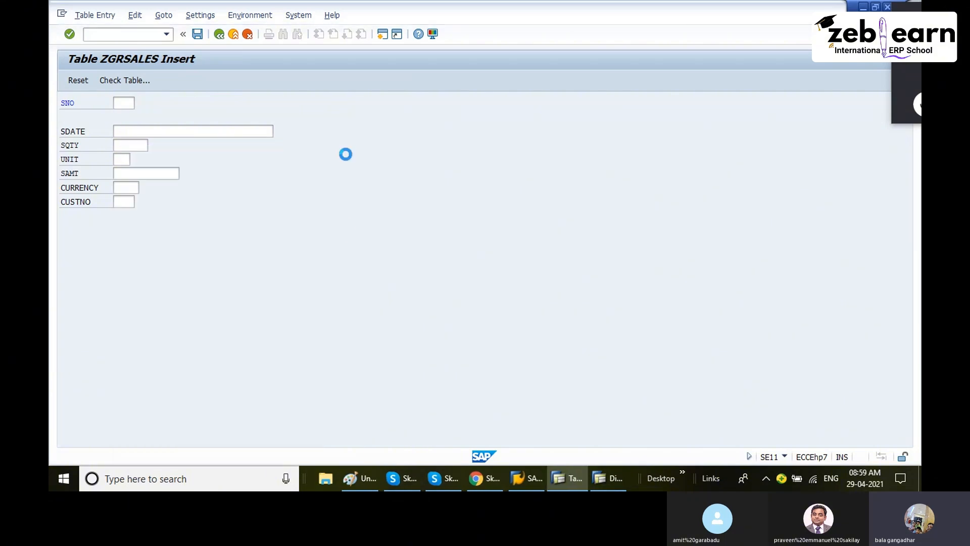
click(121, 103)
text(S)
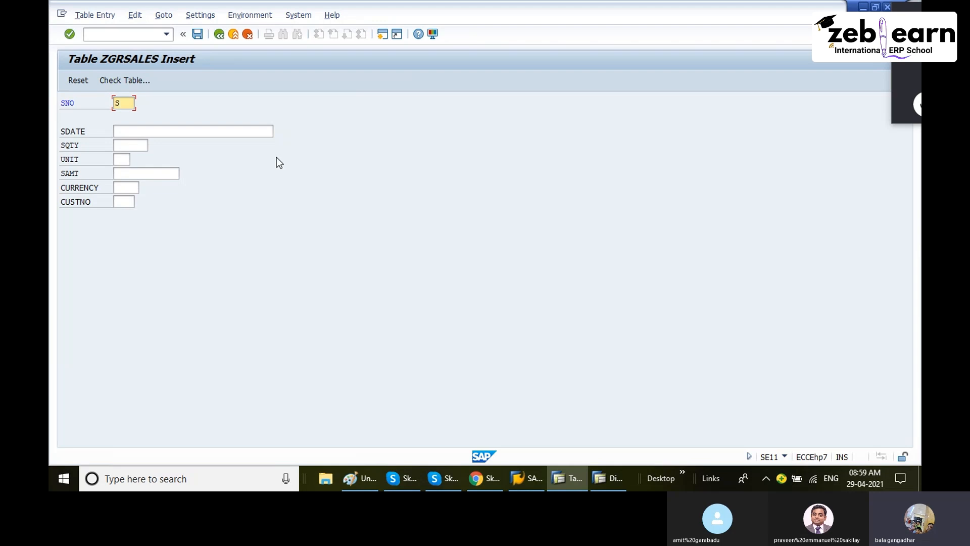
text(1)
key(Tab)
text(0)
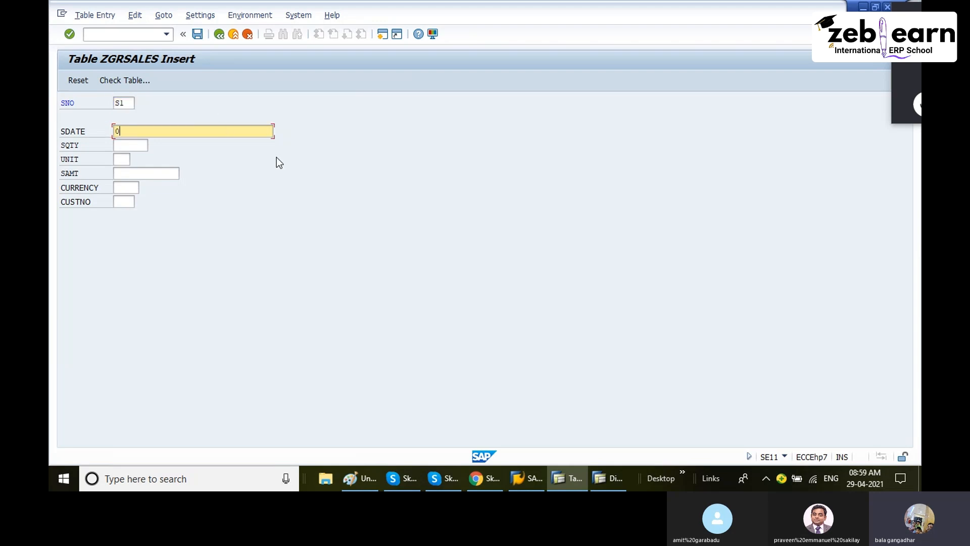
text(10)
key(BackSpace)
key(BackSpace)
key(BackSpace)
text(01)
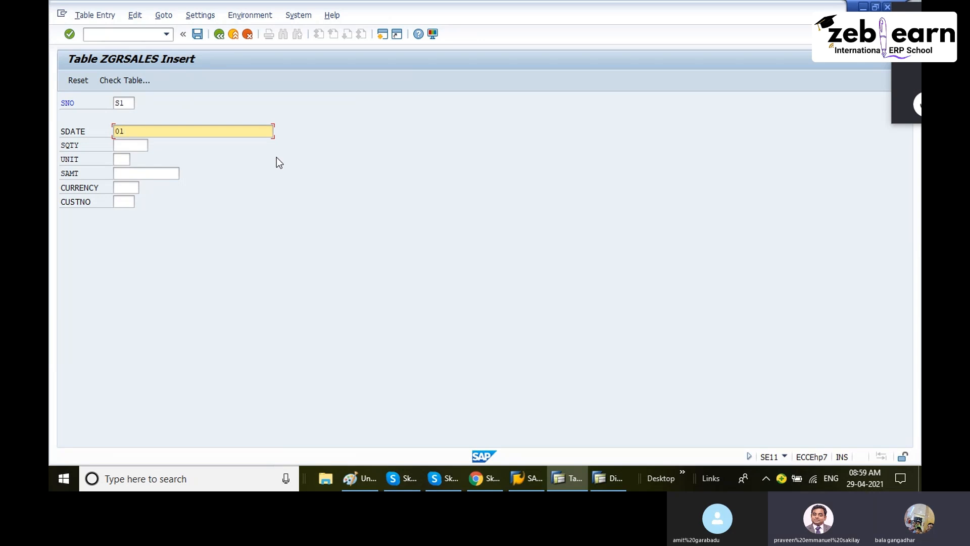
text(.01.)
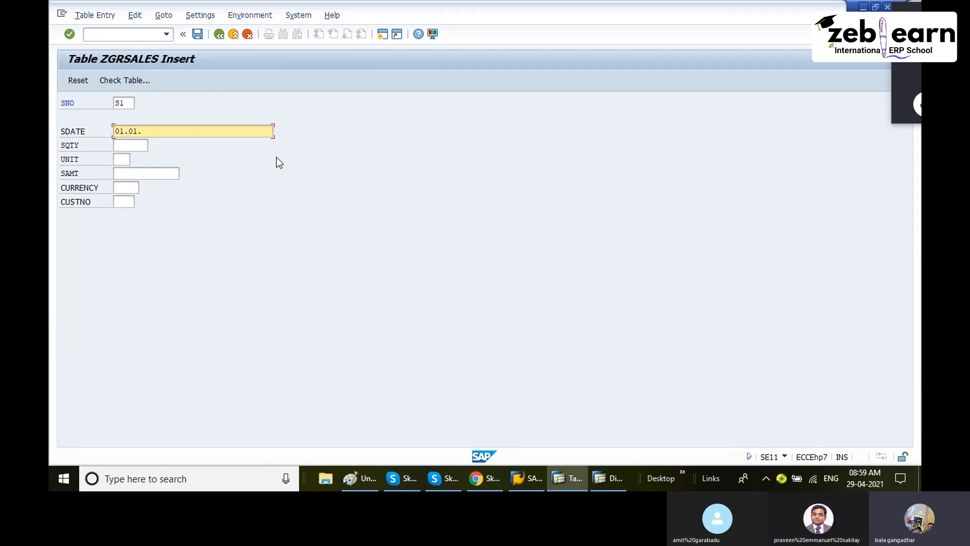
click(248, 34)
click(243, 260)
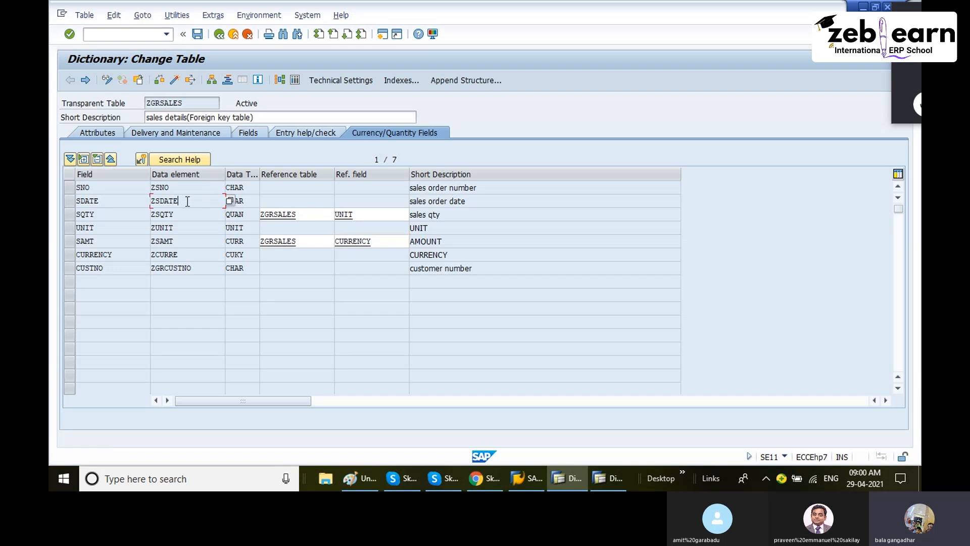
Step: From the fields of table ZGRSALES, open the domain behind the data element ZSDATE of field SDATE
click(247, 133)
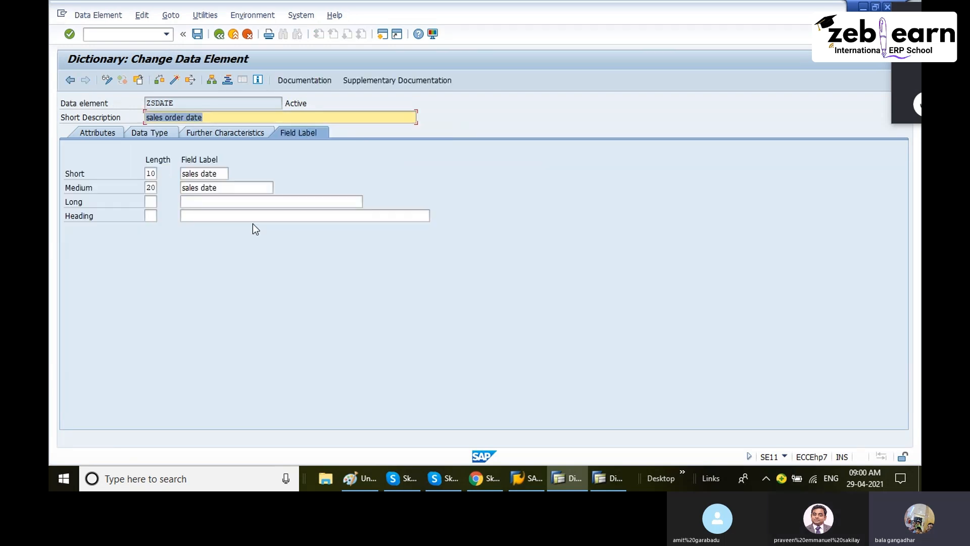
click(152, 132)
double_click(211, 172)
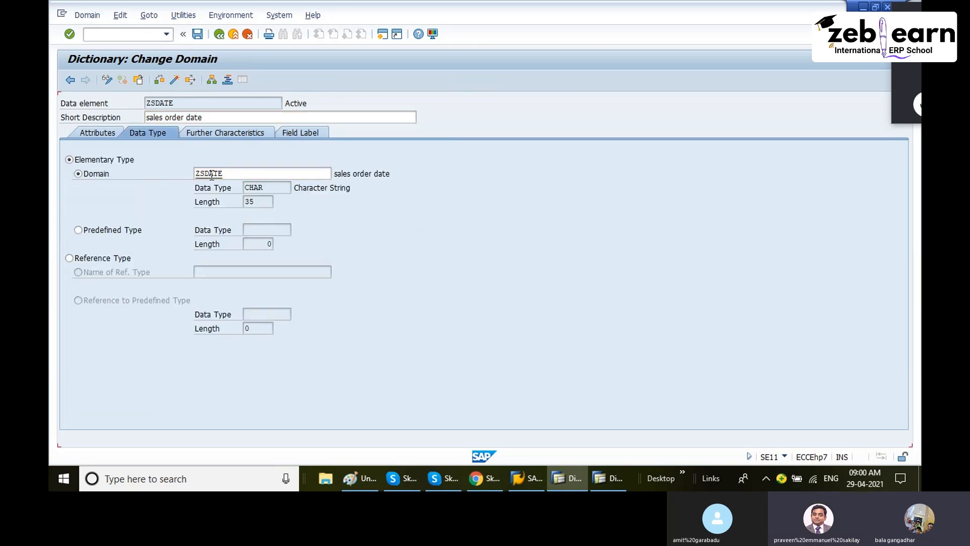
Step: Clear the domain's length and change its data type to DATS, accepting the corrected attributes
drag(176, 175, 221, 193)
key(BackSpace)
click(277, 175)
key(BackSpace)
click(149, 175)
text(DATS)
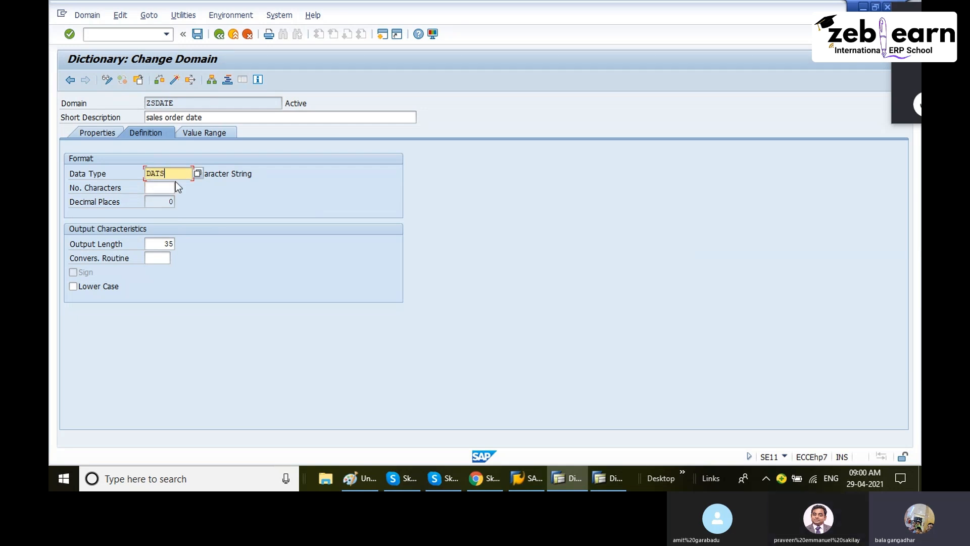
key(BackSpace)
text(TS)
key(Return)
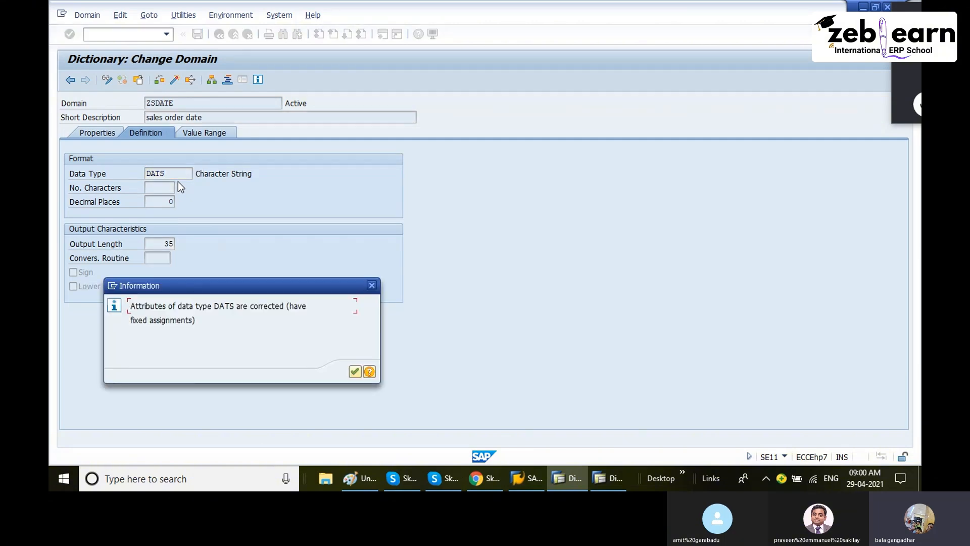
key(Return)
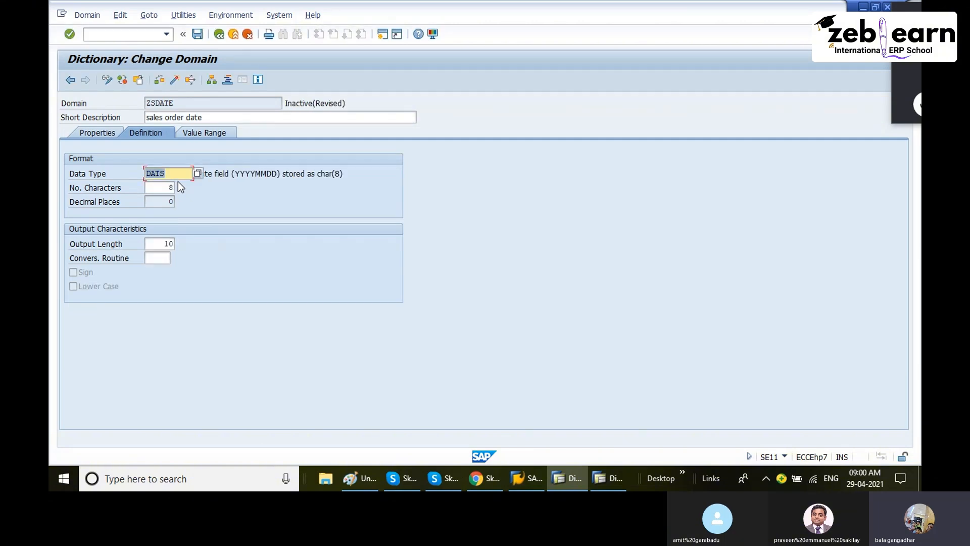
Step: Activate domain ZSDATE with the adjustment of dependent table ZGRSALES, and activate data element ZSDATE
click(176, 80)
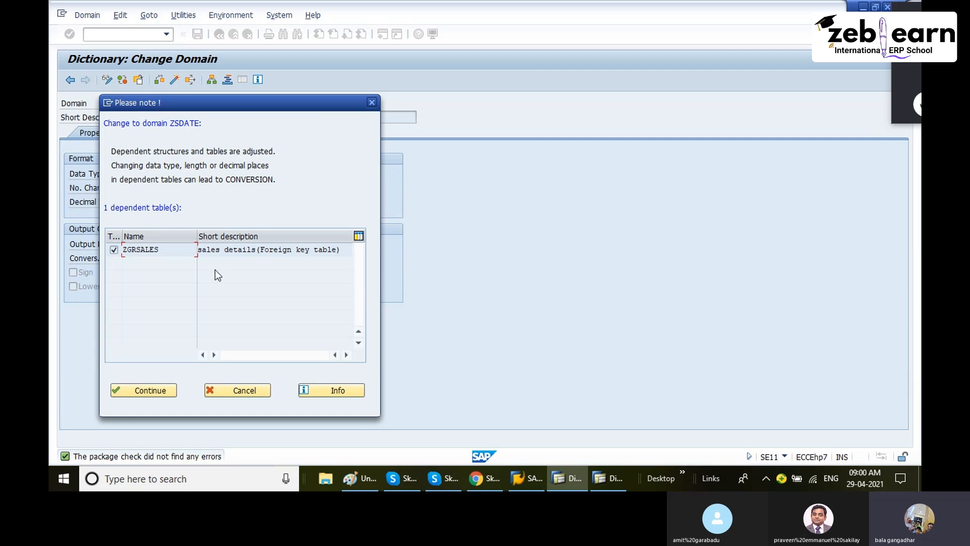
click(153, 389)
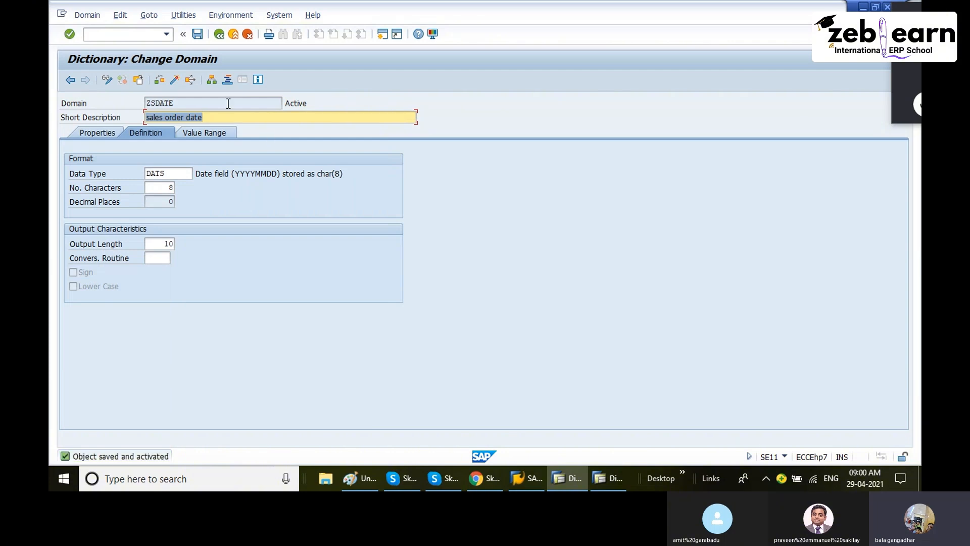
click(219, 34)
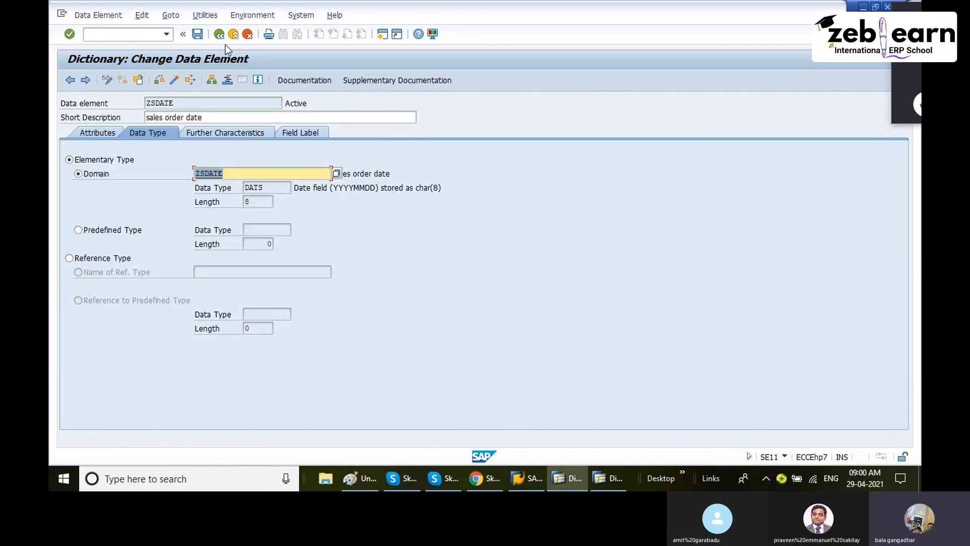
click(176, 80)
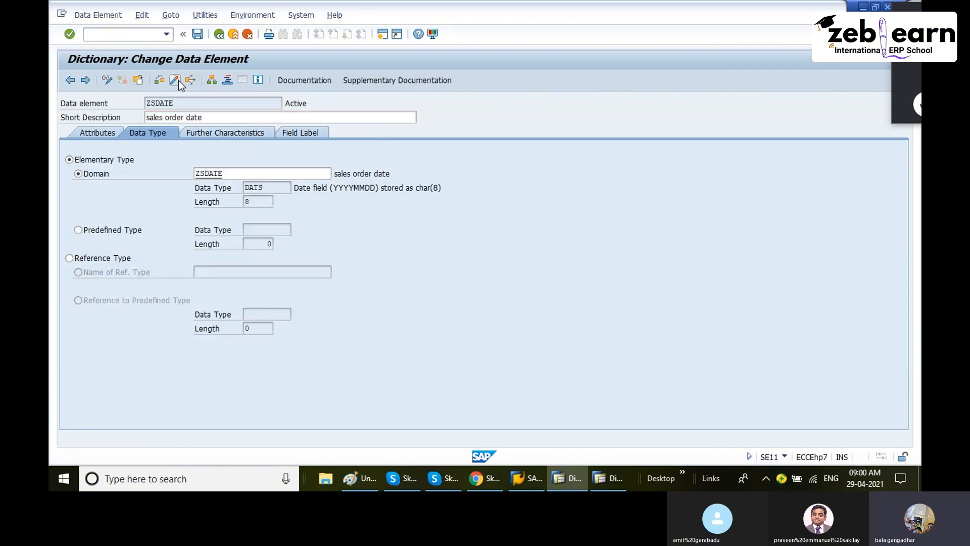
Step: Return to table ZGRSALES and activate it again
click(220, 35)
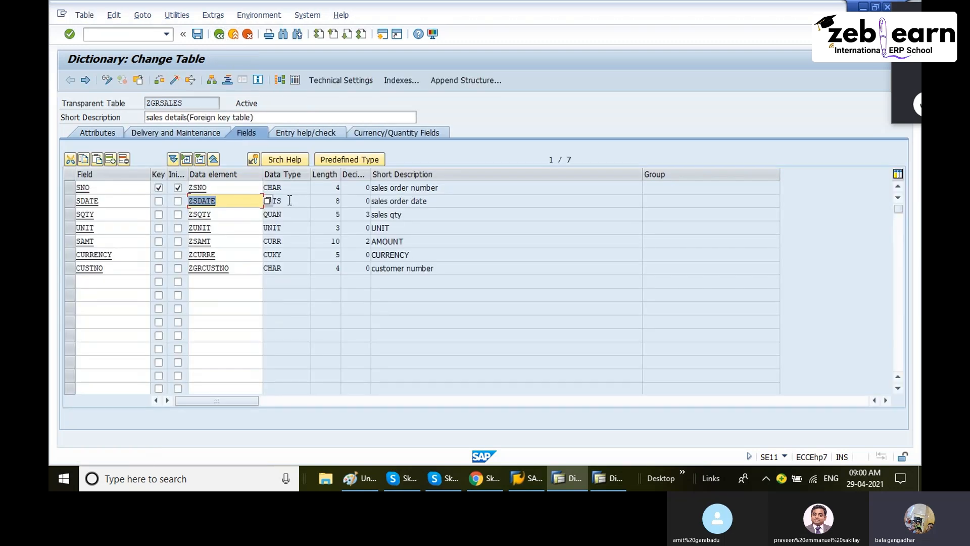
key(Tab)
click(174, 80)
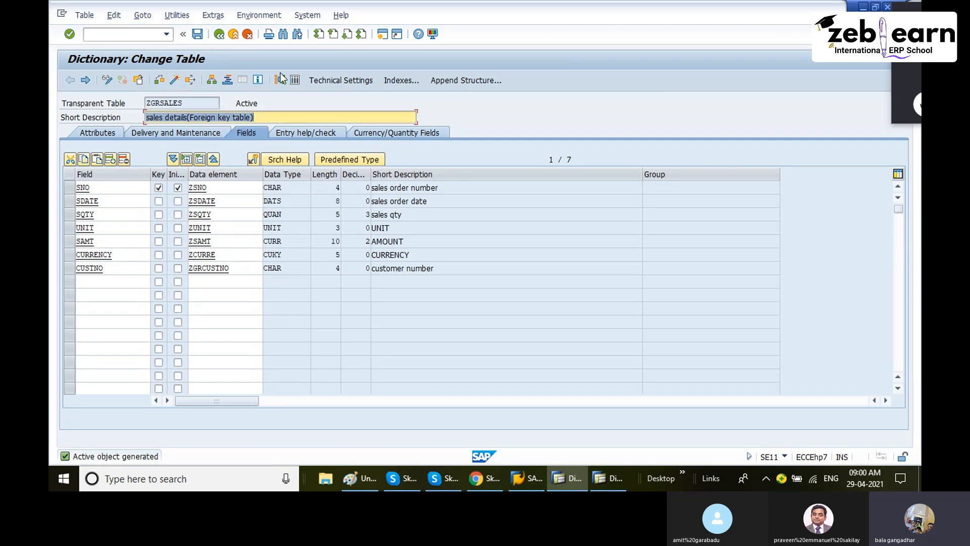
Step: Open the entry creation form for ZGRSALES and enter SNO S1 with SDATE 01012021
click(175, 16)
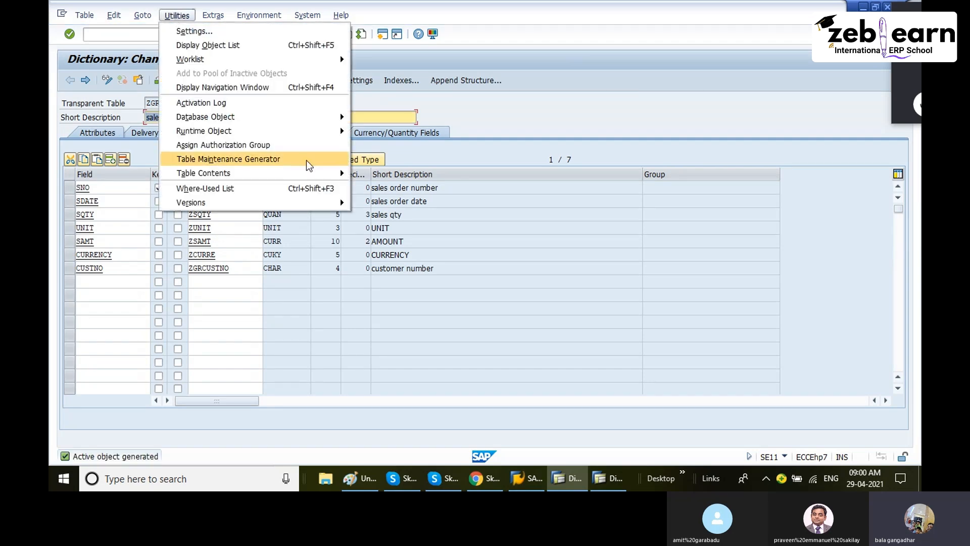
mouse_move(306, 173)
click(380, 188)
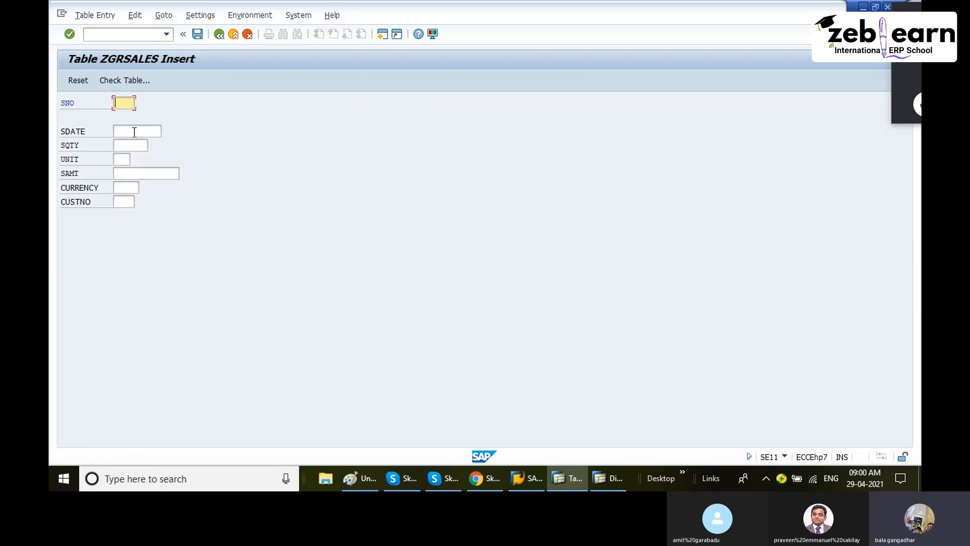
text(S1)
click(134, 132)
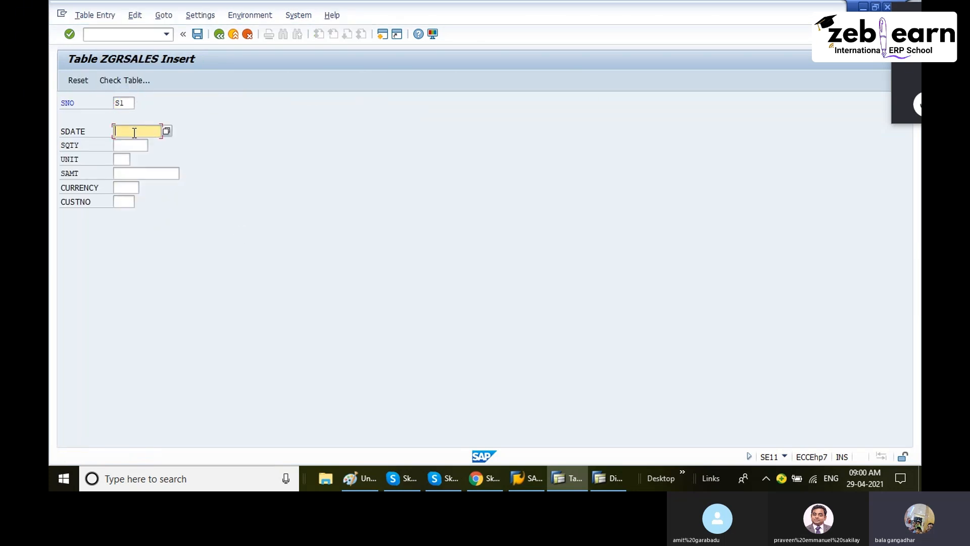
text(0101)
key(BackSpace)
key(BackSpace)
text(2021)
key(Tab)
Step: Set SQTY to 10 with UNIT KG, and SAMT to 1000 with CURRENCY INR
text(10)
key(Tab)
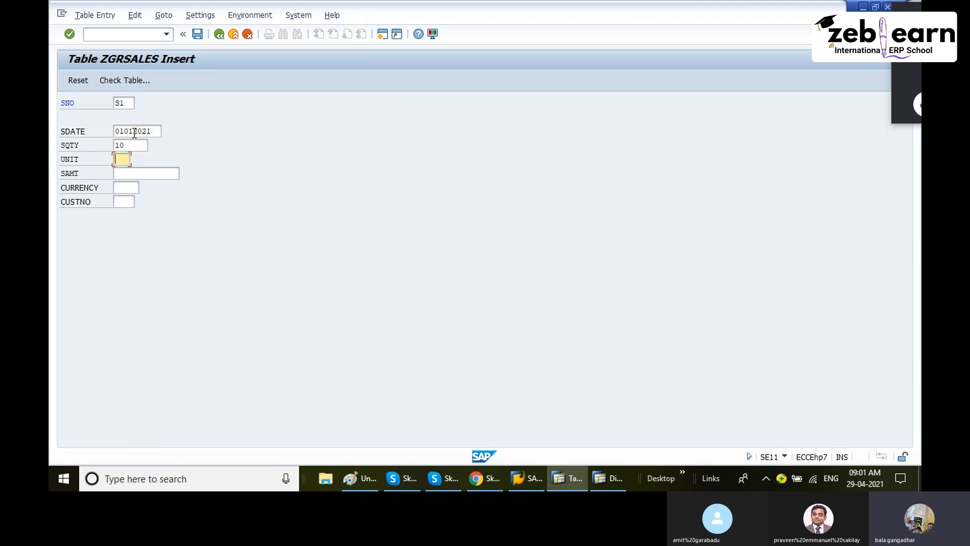
text(KG)
key(Tab)
text(1)
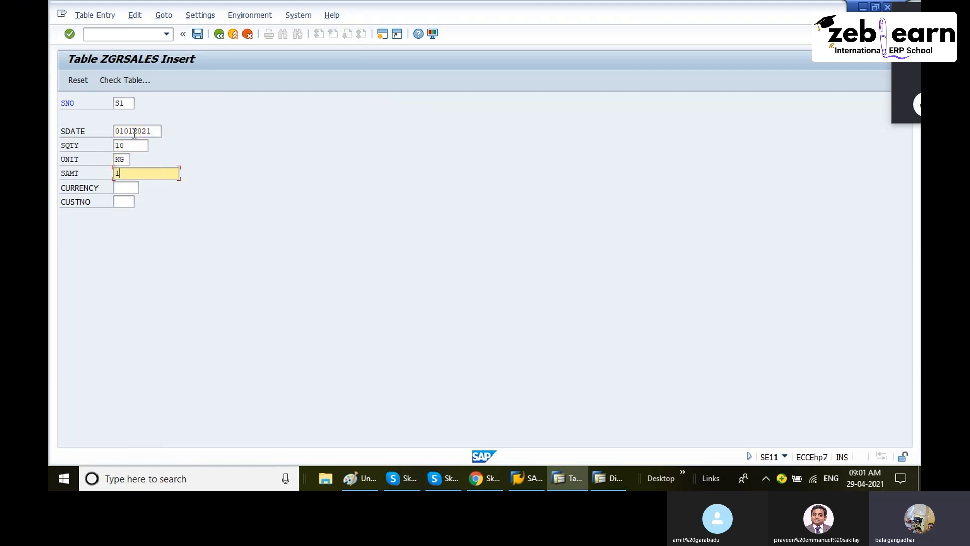
text(000)
key(Tab)
text(INR)
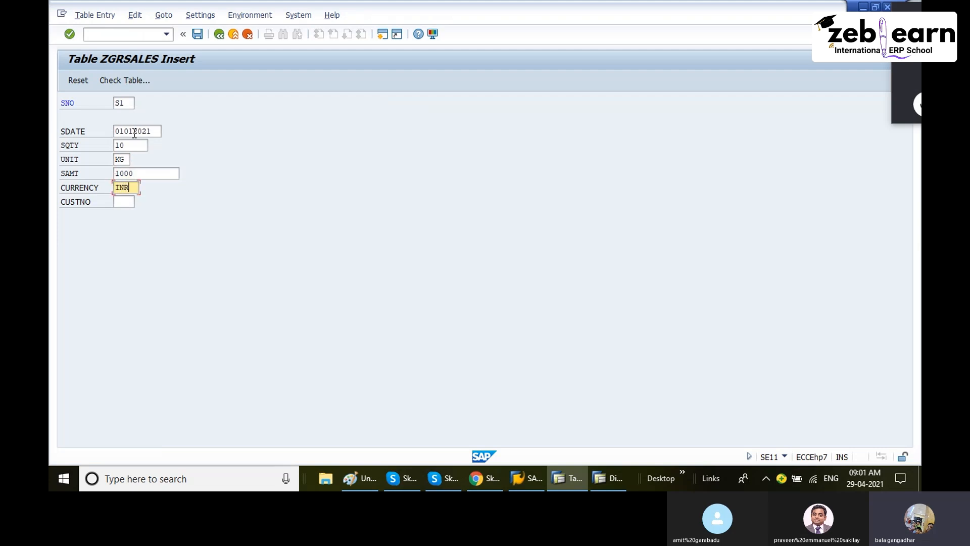
Step: Test the foreign key check by trying CUSTNO S4 and C4, viewing the list of permitted values in between
key(Tab)
text(S4)
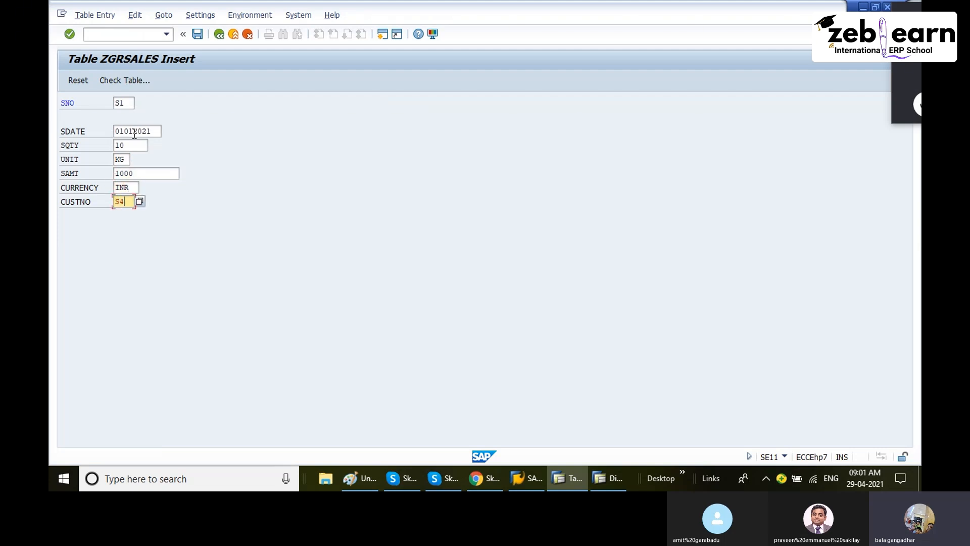
key(Return)
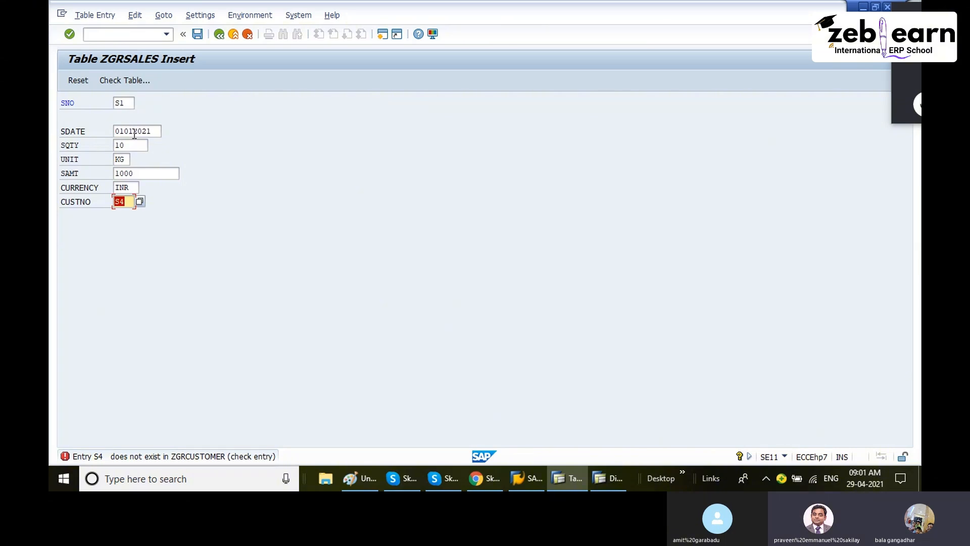
click(139, 203)
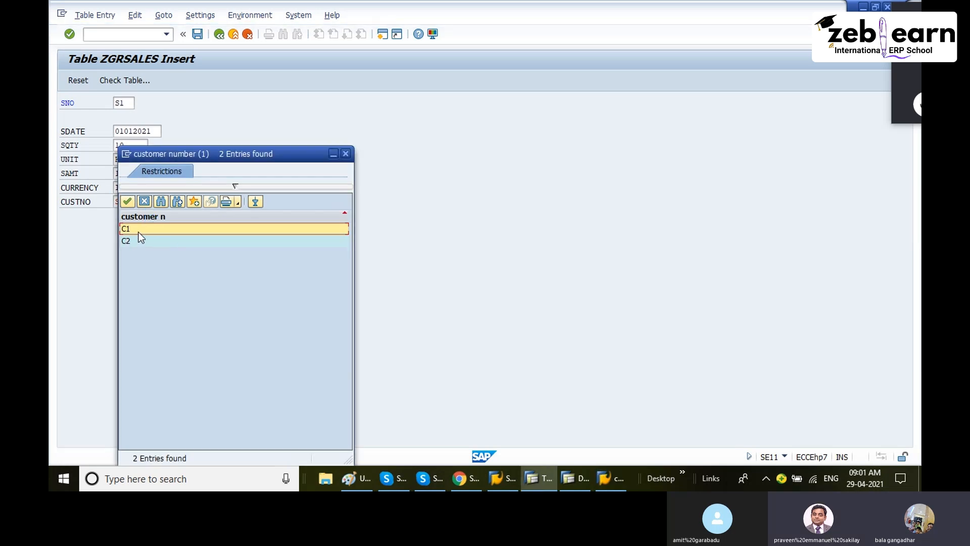
click(346, 153)
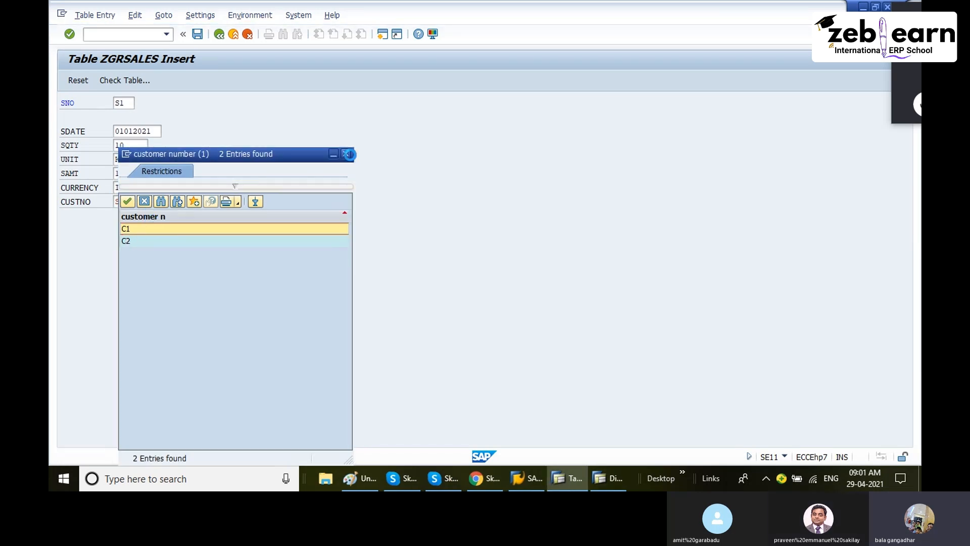
text(C4)
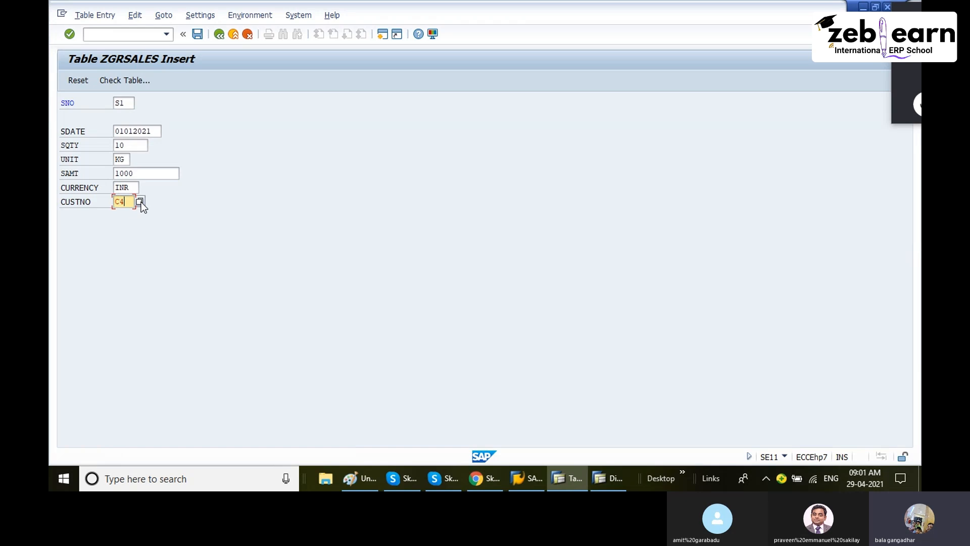
click(201, 36)
Step: Set CUSTNO to C1 and save the entry S1
key(BackSpace)
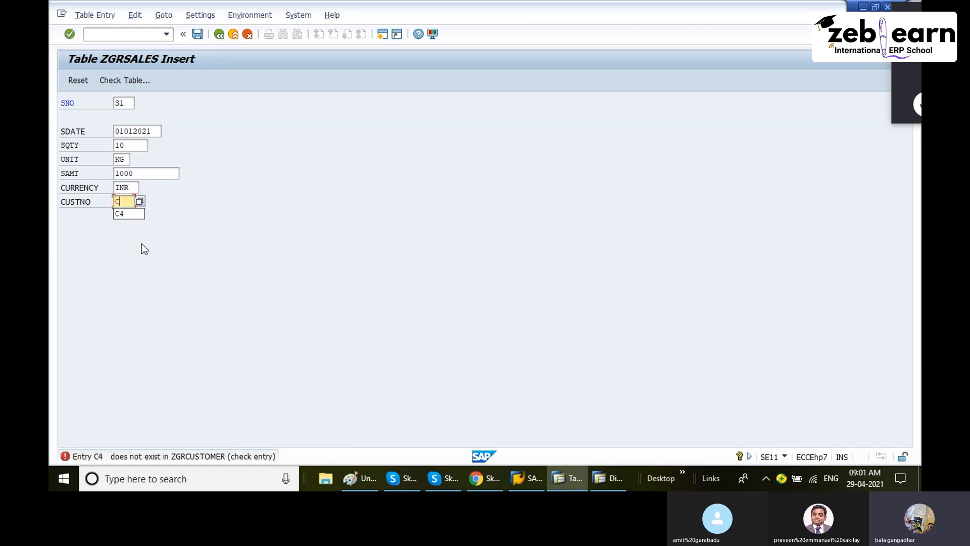
text(1)
click(200, 35)
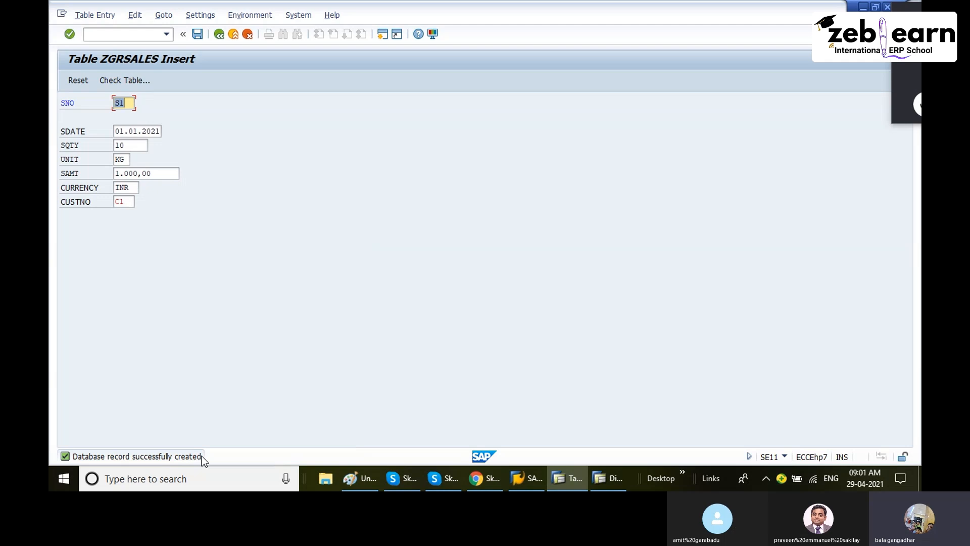
Step: Change the entry's SNO to S2 and its SQTY to 100
click(115, 202)
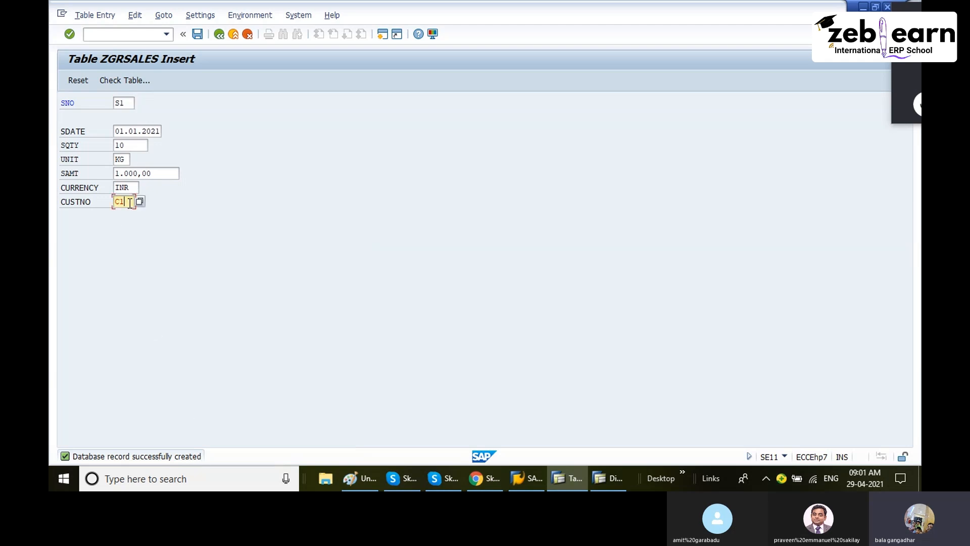
click(131, 103)
key(BackSpace)
text(2)
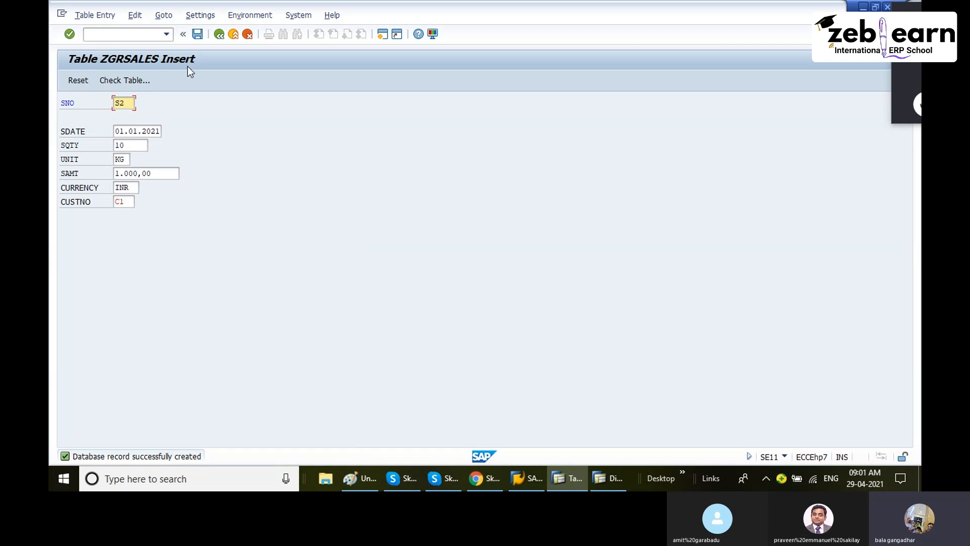
click(131, 145)
text(0)
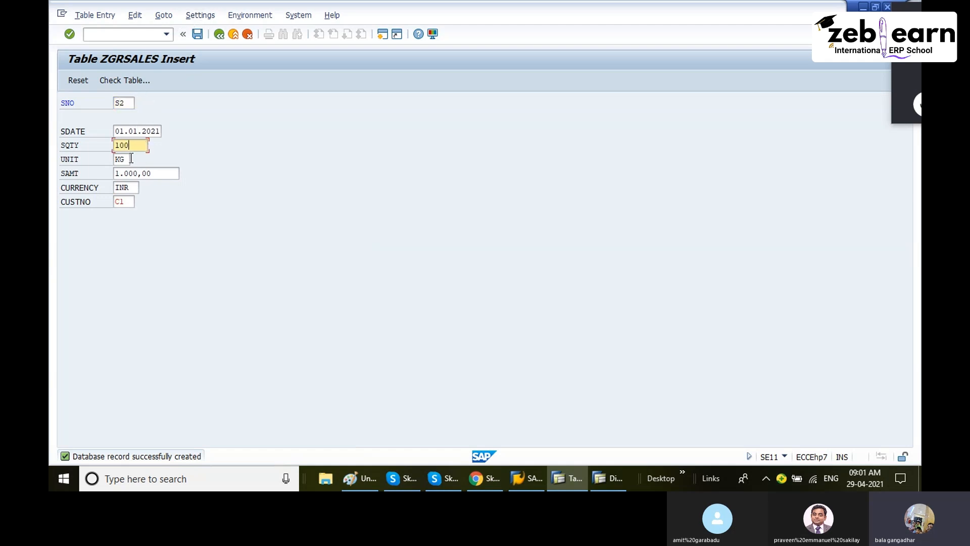
Step: Set the entry's CUSTNO to C2 and try to save it
click(147, 174)
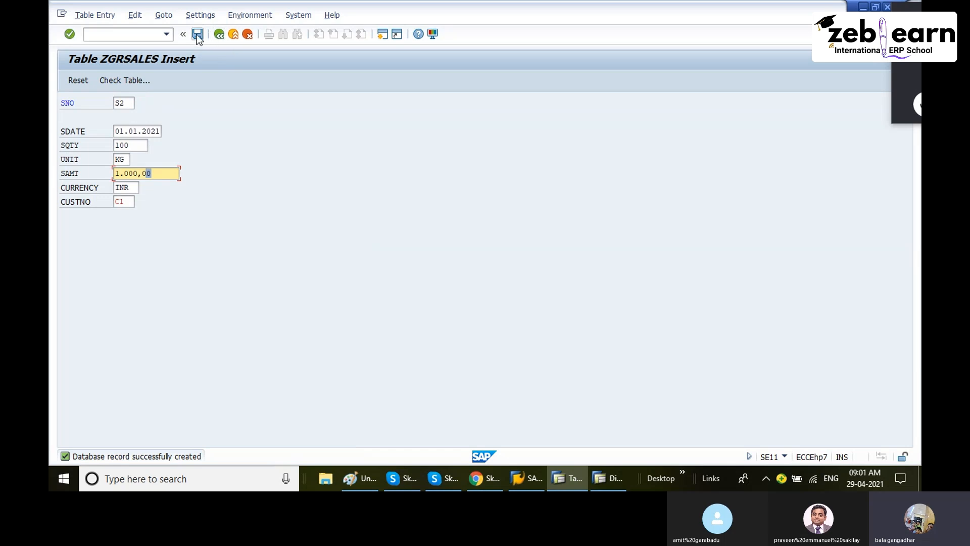
double_click(126, 202)
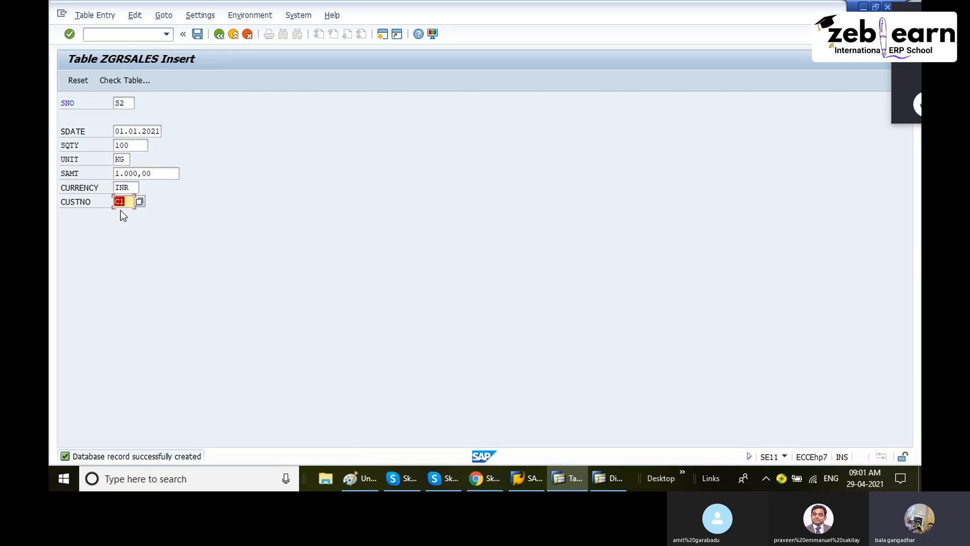
text(C2)
click(197, 34)
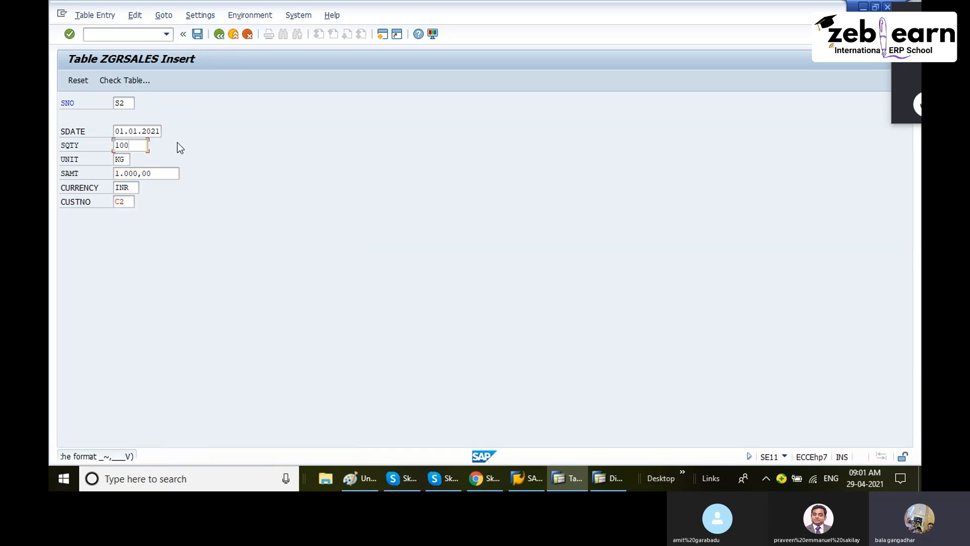
Step: Change SNO to S3 and SQTY to 10, and save the entry
click(128, 104)
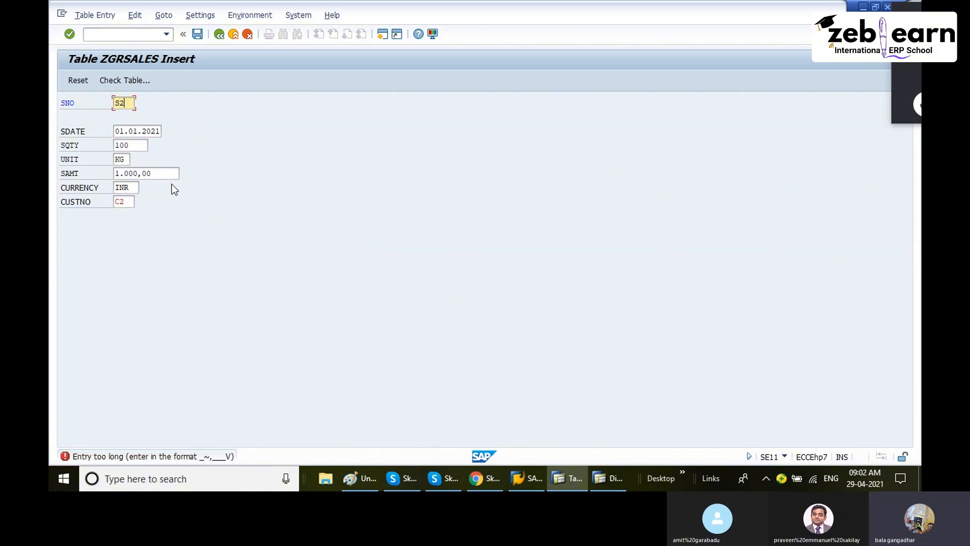
key(BackSpace)
text(3)
click(197, 35)
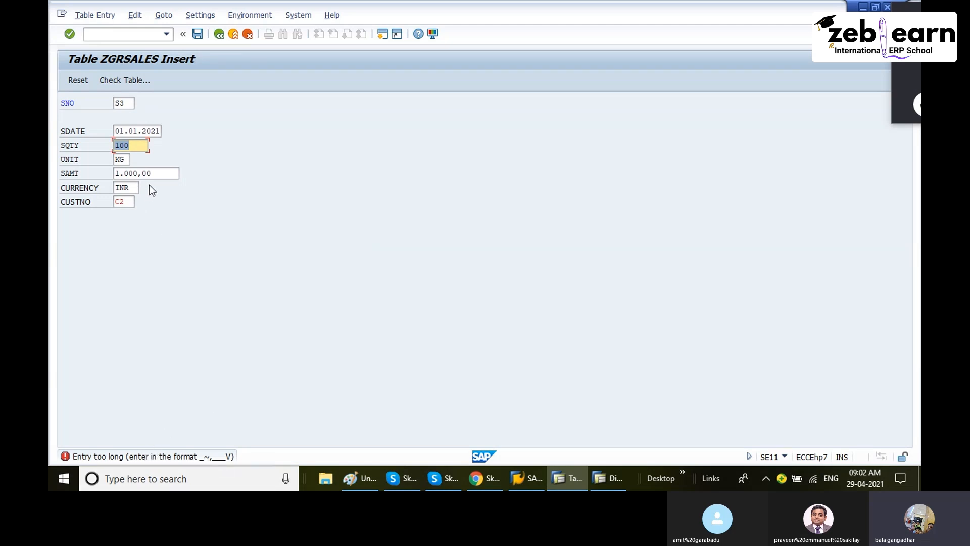
drag(139, 147, 103, 147)
text(10)
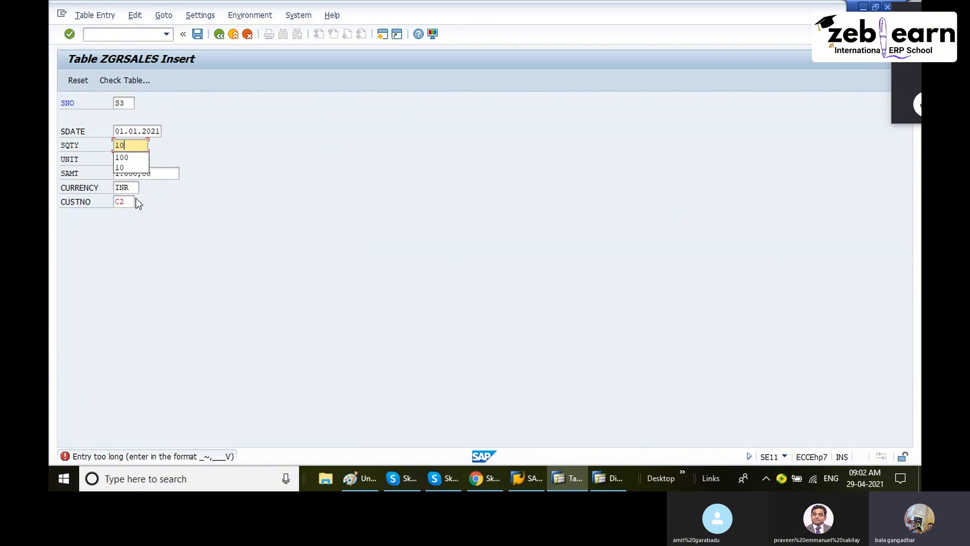
key(Return)
key(ctrl+s)
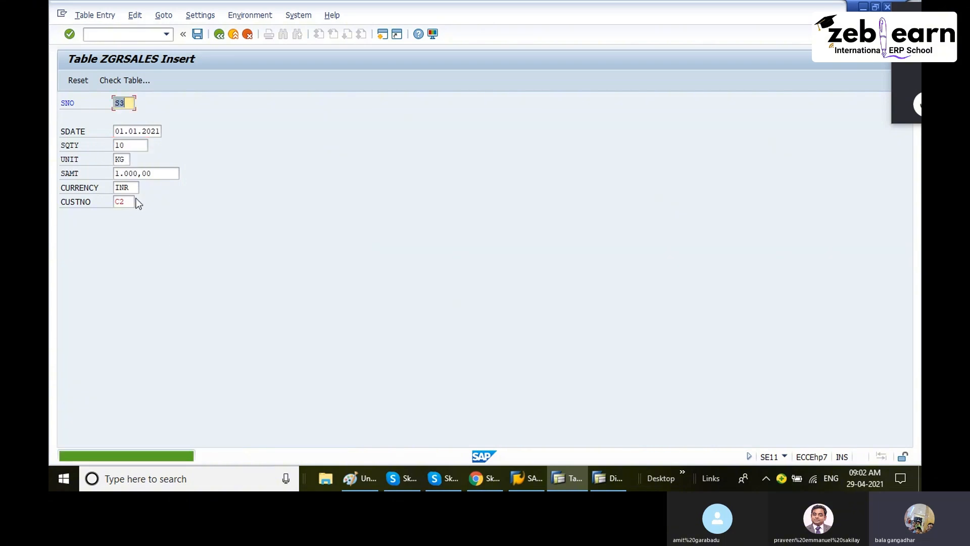
key(ctrl+s)
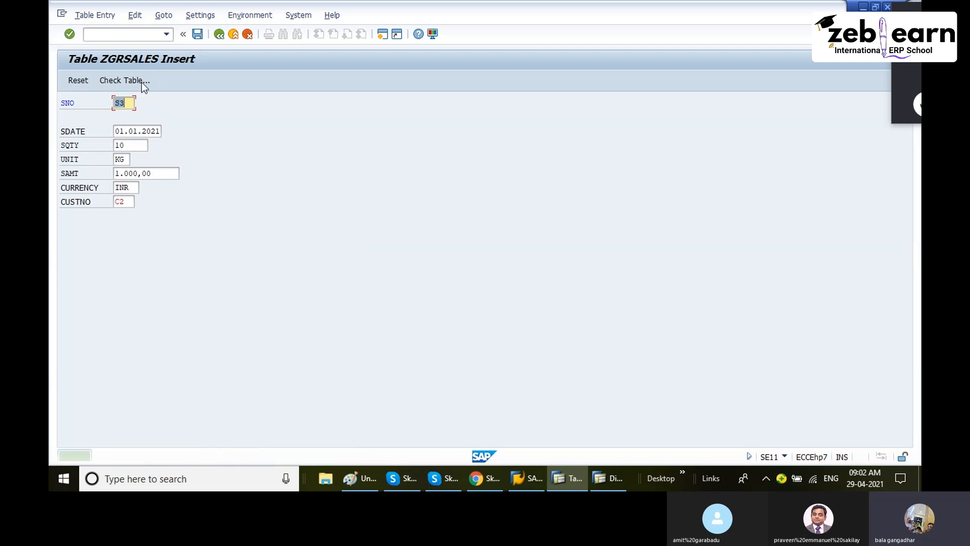
click(200, 35)
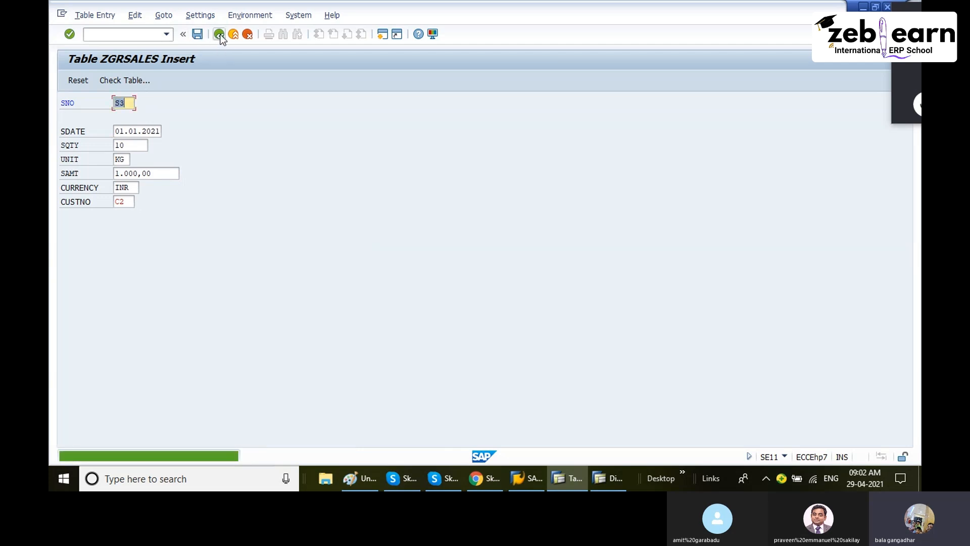
Step: Return to the ZGRSALES table definition and display all of the table's contents
click(219, 35)
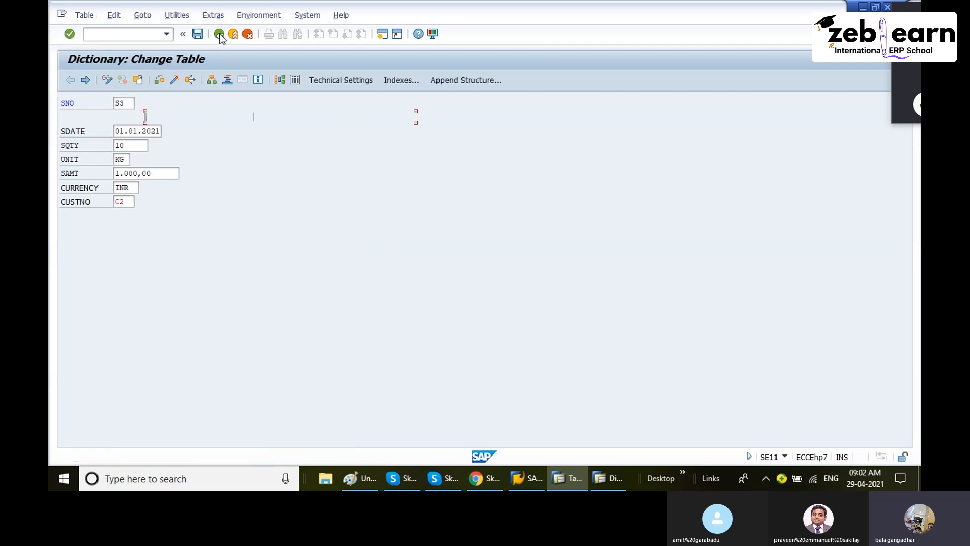
click(177, 15)
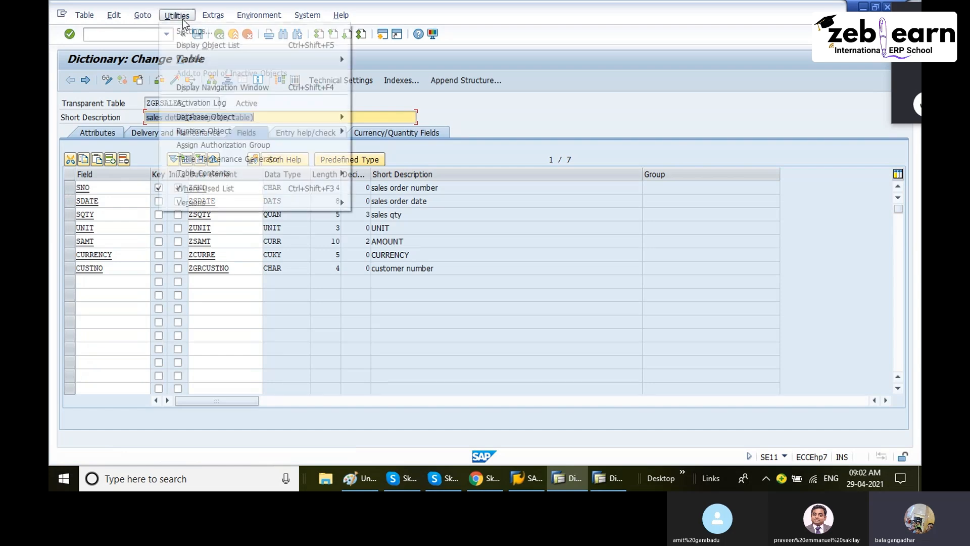
mouse_move(319, 173)
click(392, 173)
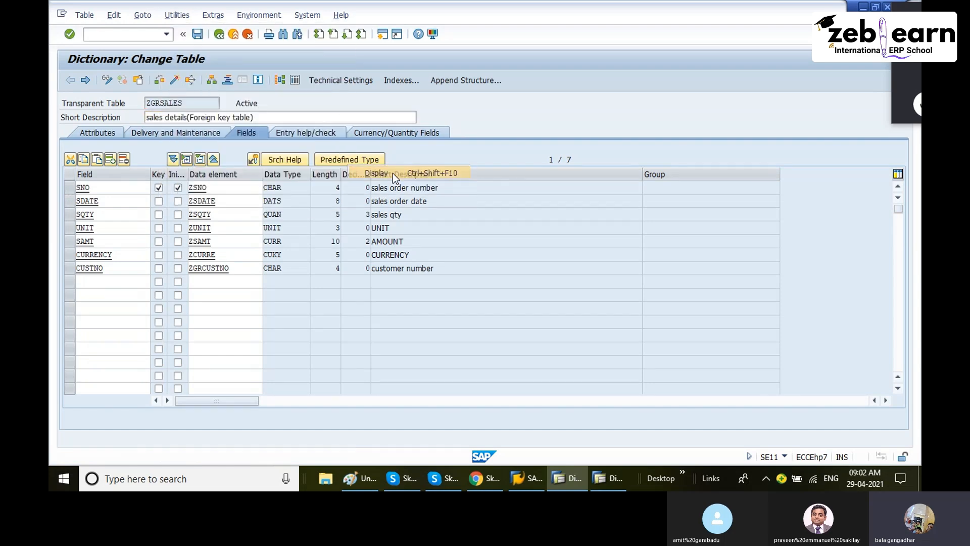
click(69, 81)
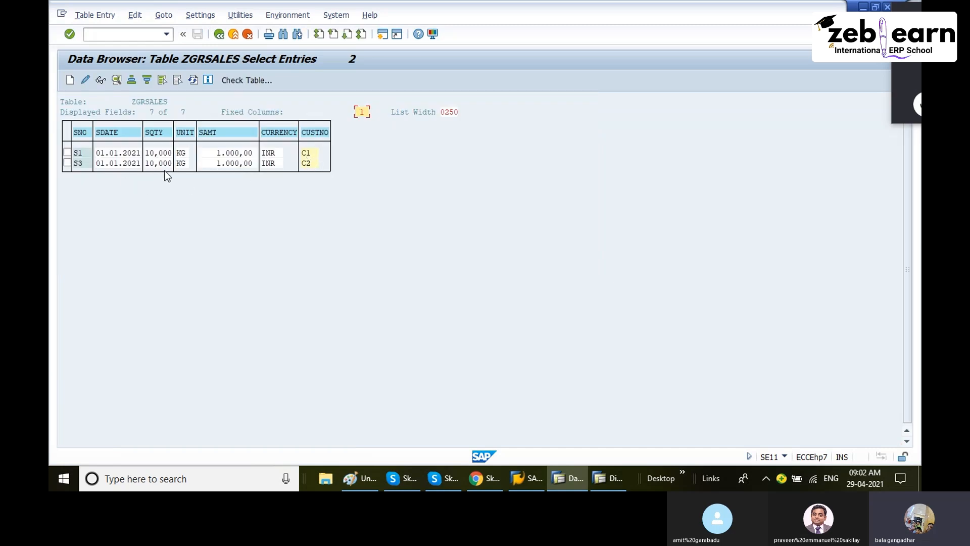
Step: Start a new ZGRSALES entry with SNO S2, SDATE 01012021, SQTY 10, UNIT KG and SAMT 1000
click(70, 79)
click(129, 125)
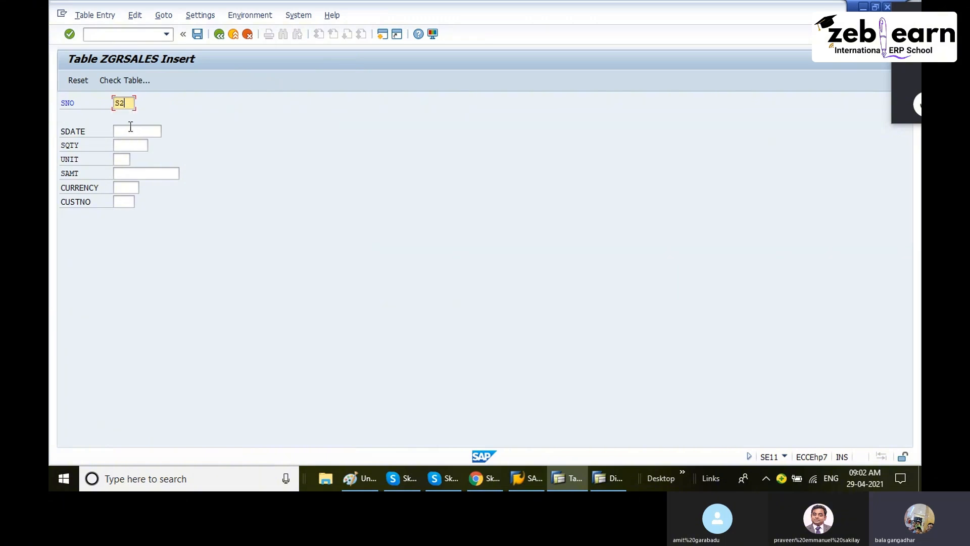
click(130, 129)
click(130, 143)
click(130, 144)
click(129, 153)
click(126, 172)
click(129, 185)
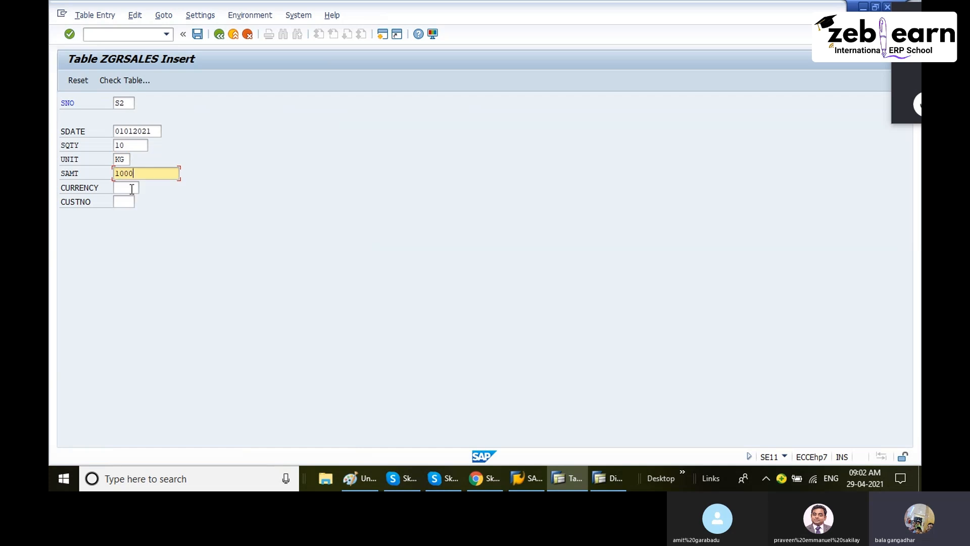
Step: Set CURRENCY to INR and CUSTNO to C2, save the entry S2, and return to the entries list
click(128, 188)
click(129, 202)
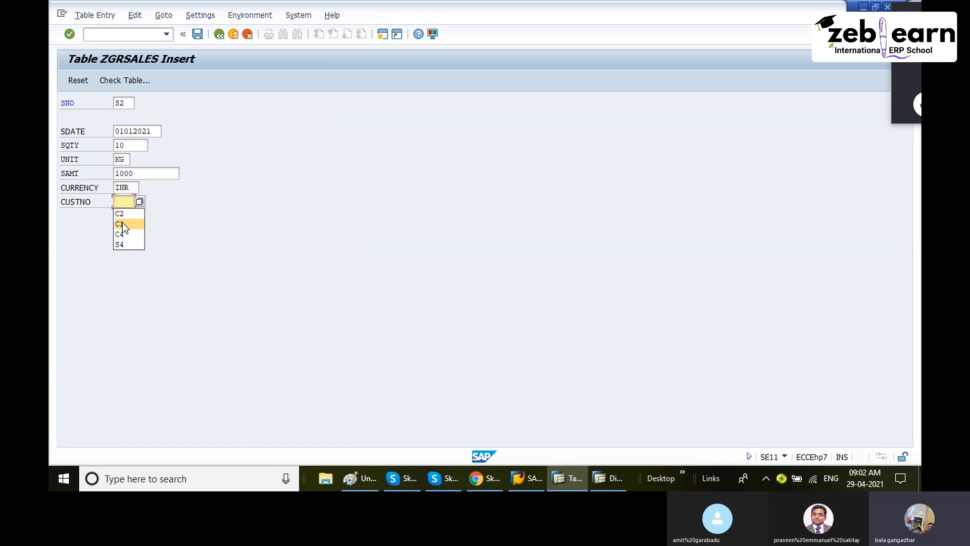
click(122, 225)
click(123, 202)
click(124, 214)
click(197, 35)
key(F3)
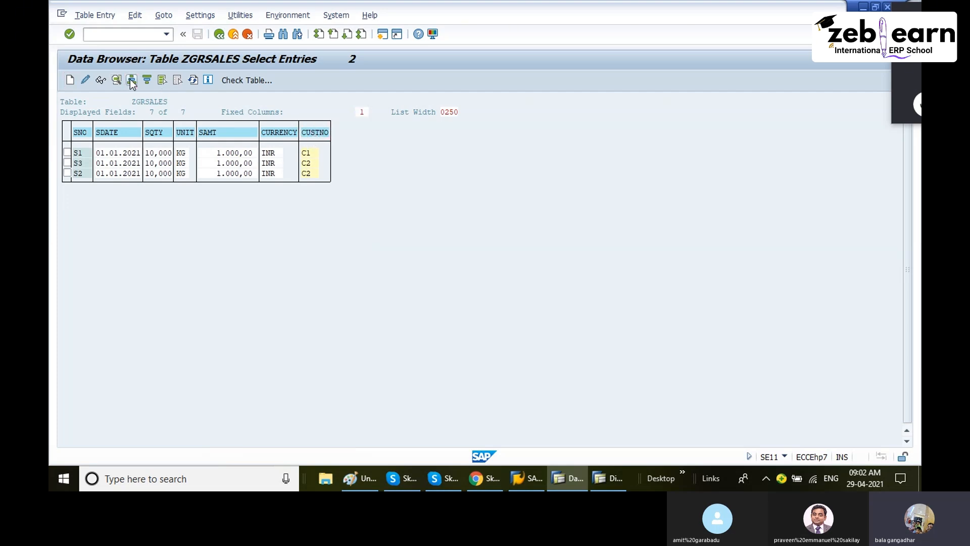
Step: Sort the ZGRSALES entries by CUSTNO in descending order and then in ascending order
click(313, 133)
click(147, 80)
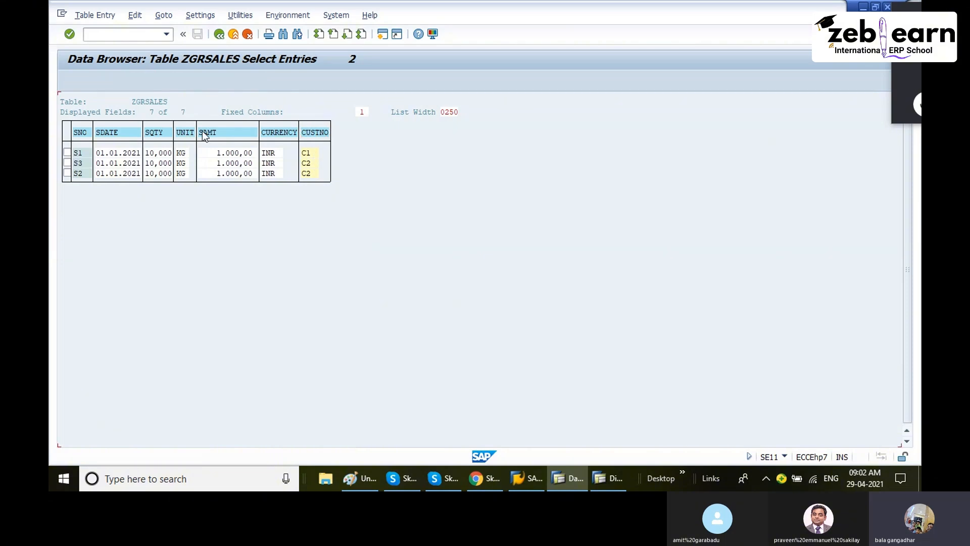
click(310, 133)
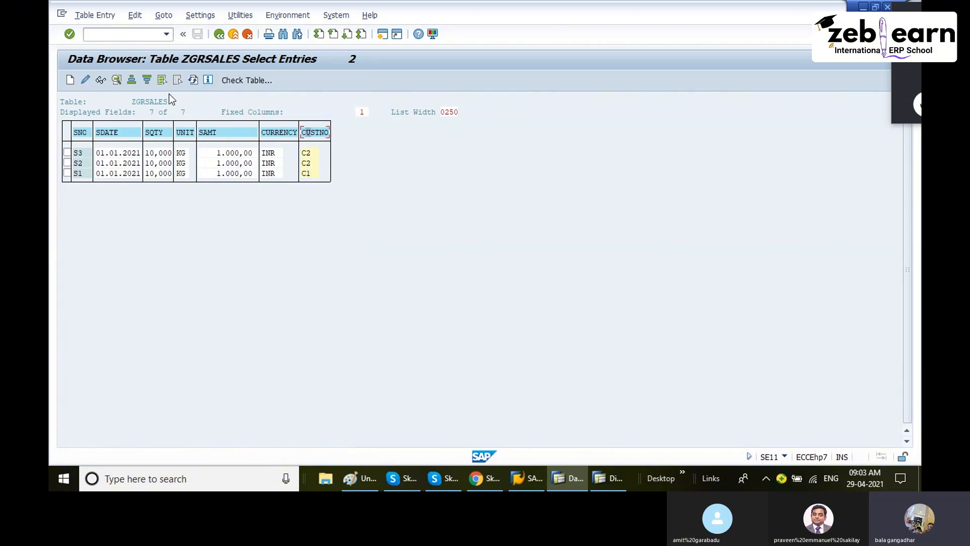
click(136, 87)
Step: View the check table records for CUSTNO C1 and C2 from the sales entries, returning to the list after each
click(309, 154)
click(255, 80)
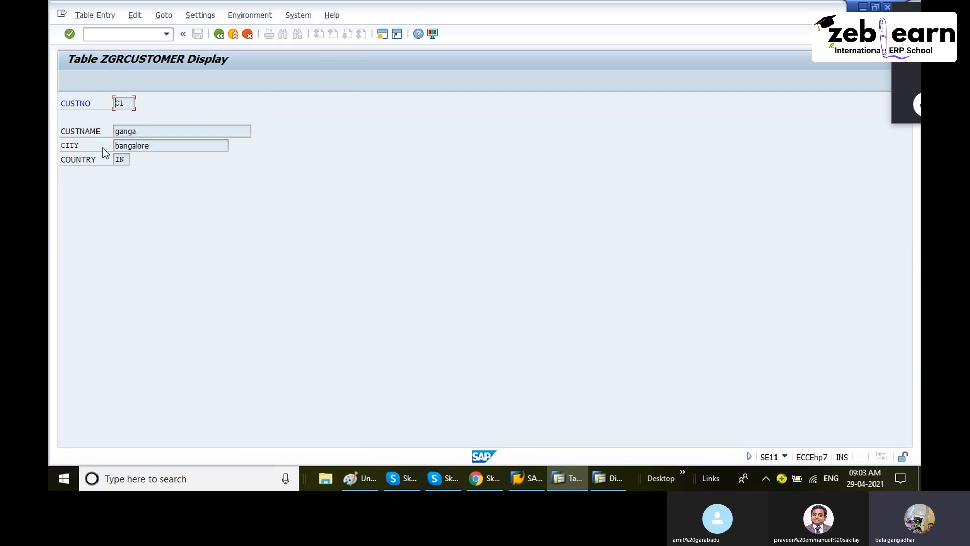
click(219, 34)
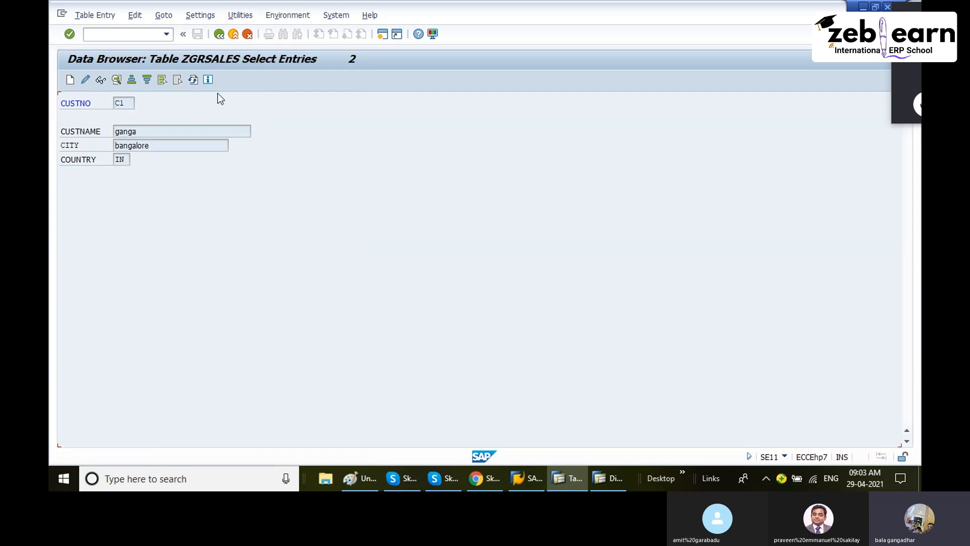
click(307, 165)
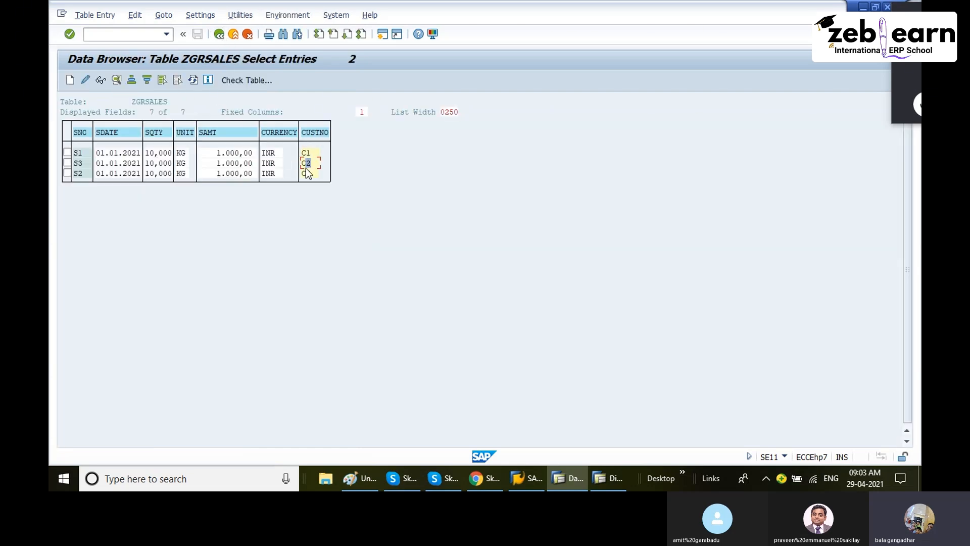
click(246, 81)
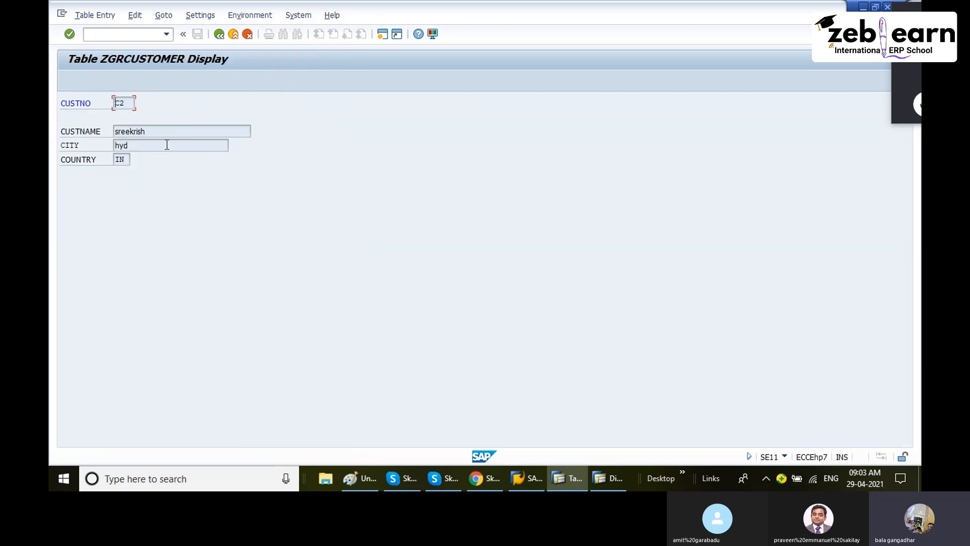
click(222, 38)
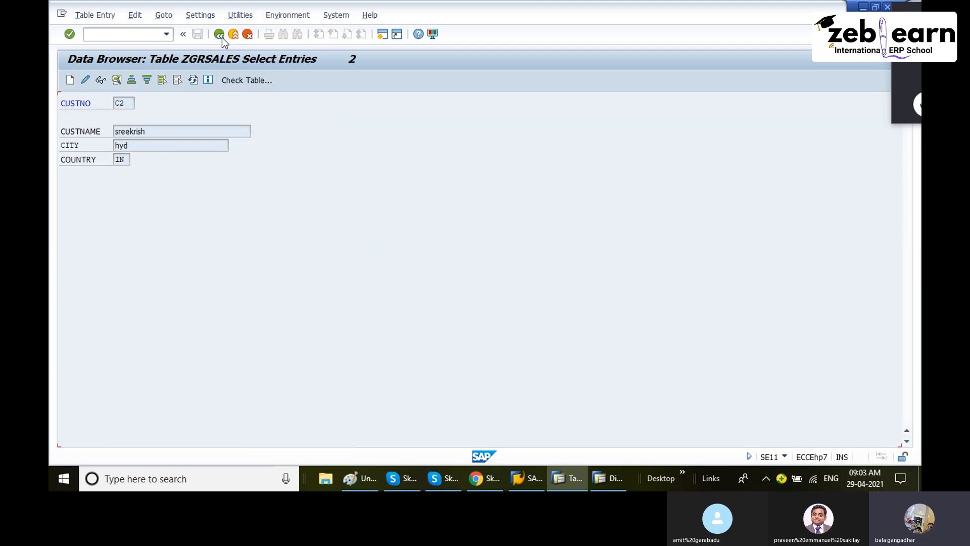
click(222, 38)
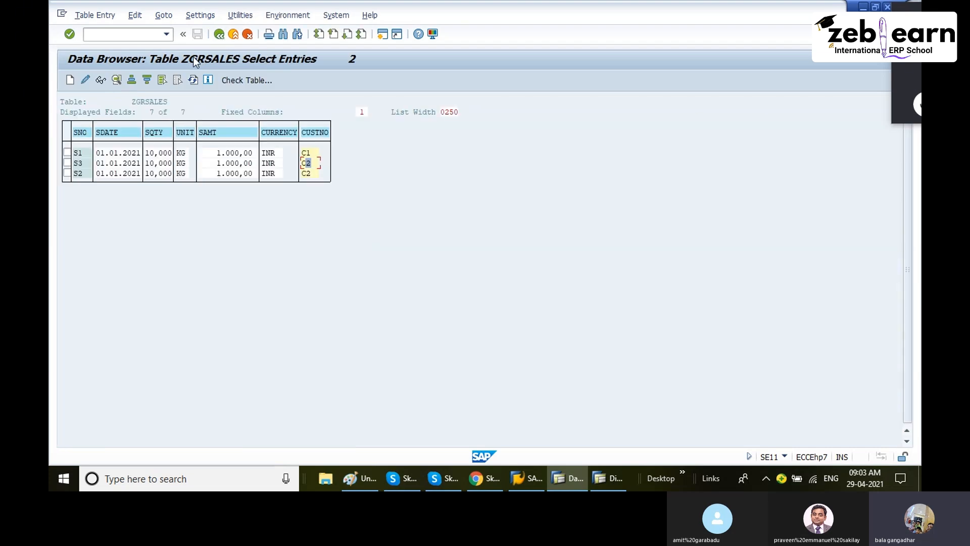
Step: Go back to the ABAP Dictionary initial screen and switch to the table relationship diagram in Paint
click(222, 39)
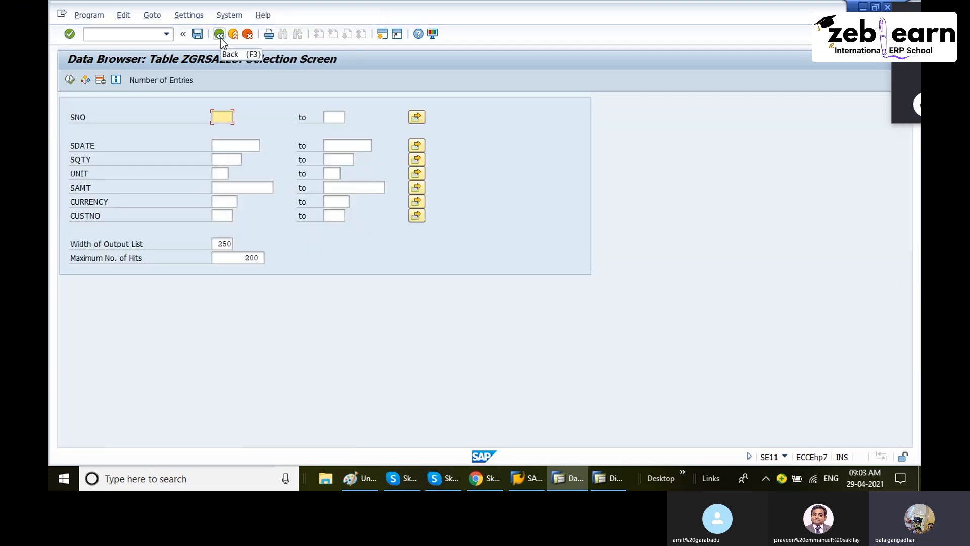
click(219, 35)
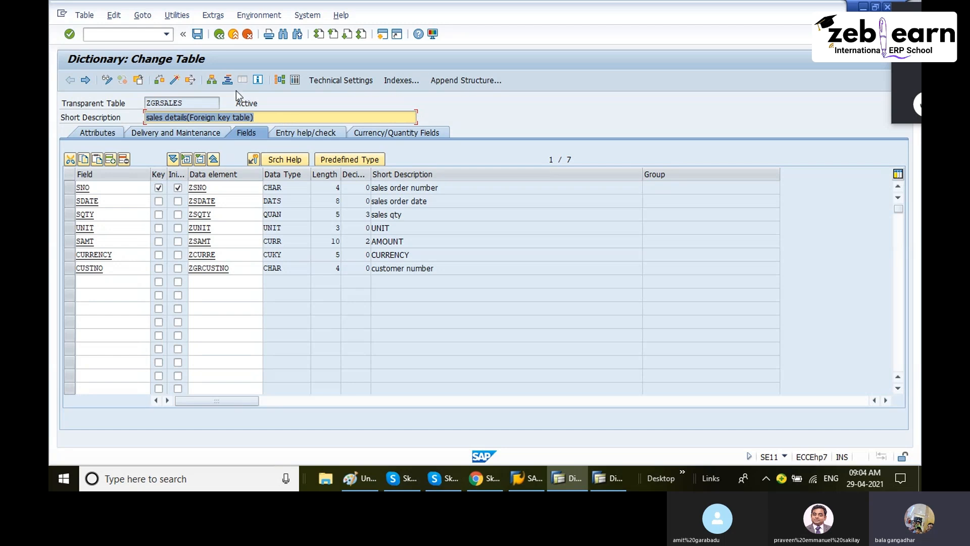
click(219, 34)
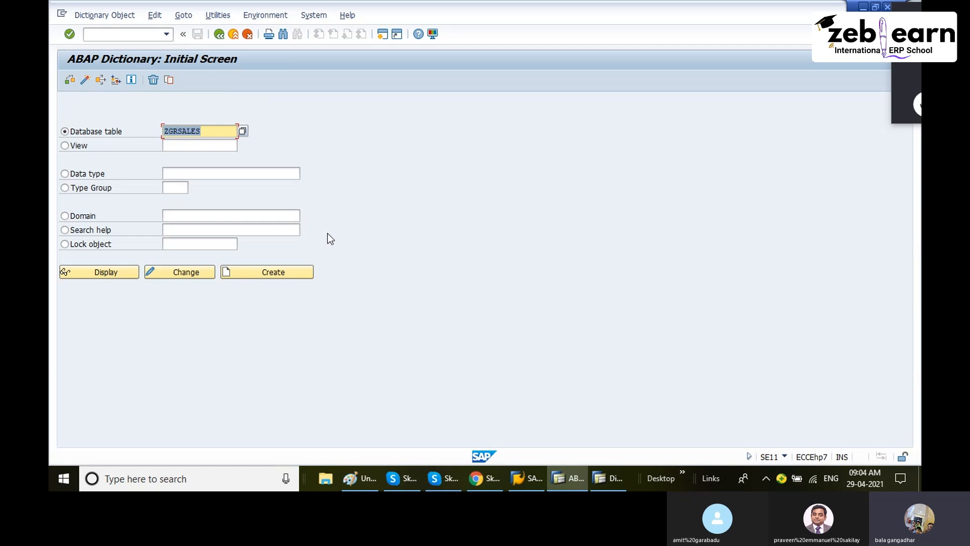
click(363, 480)
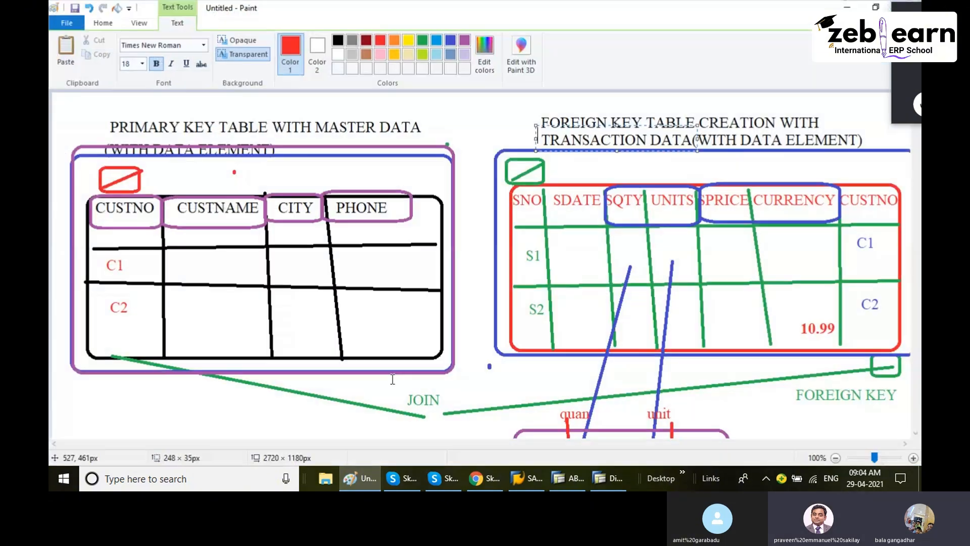